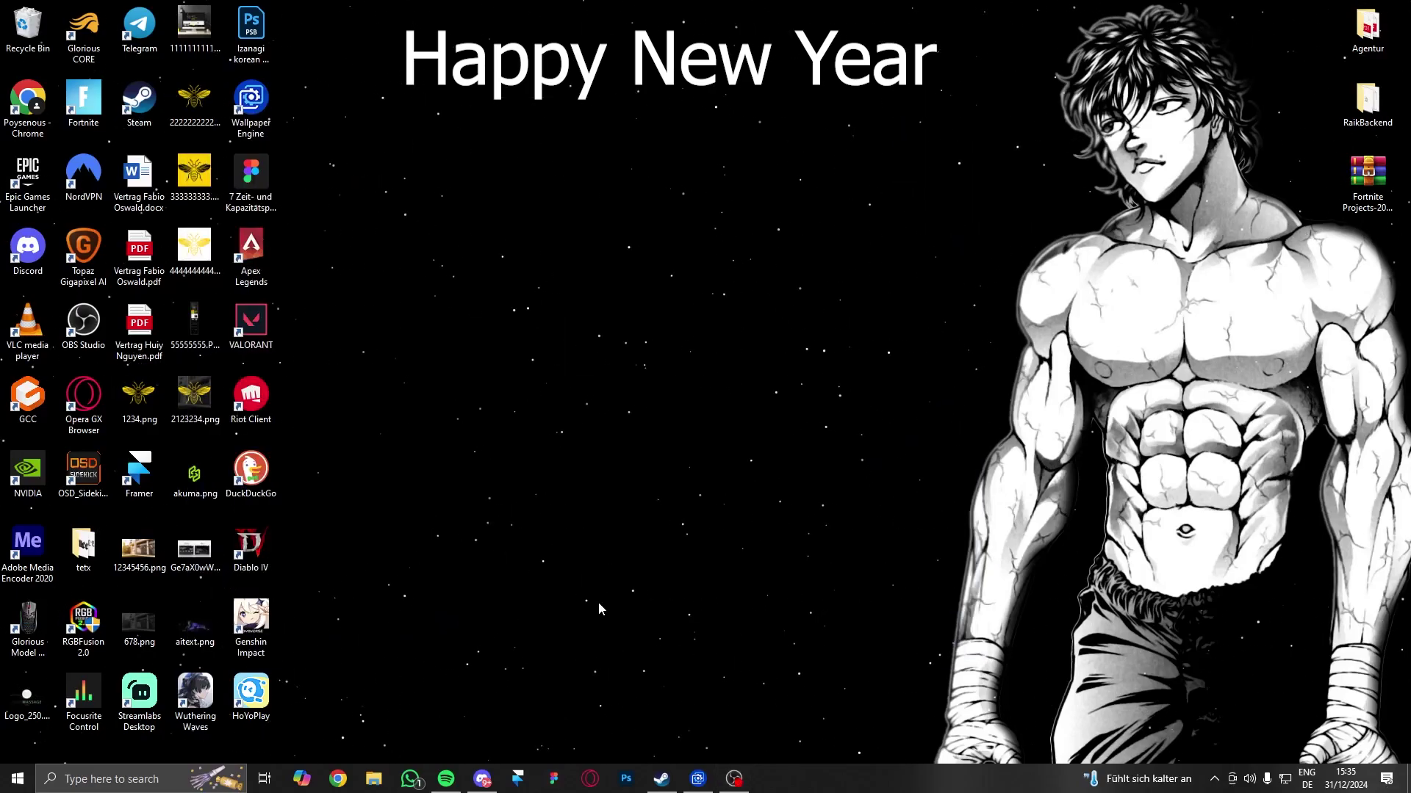
Step: Switch to Discord and check the giveaway winner in the giveaway channel and their requested header name in the general channel
{"action": "mouse_move", "coordinate": [485, 778]}
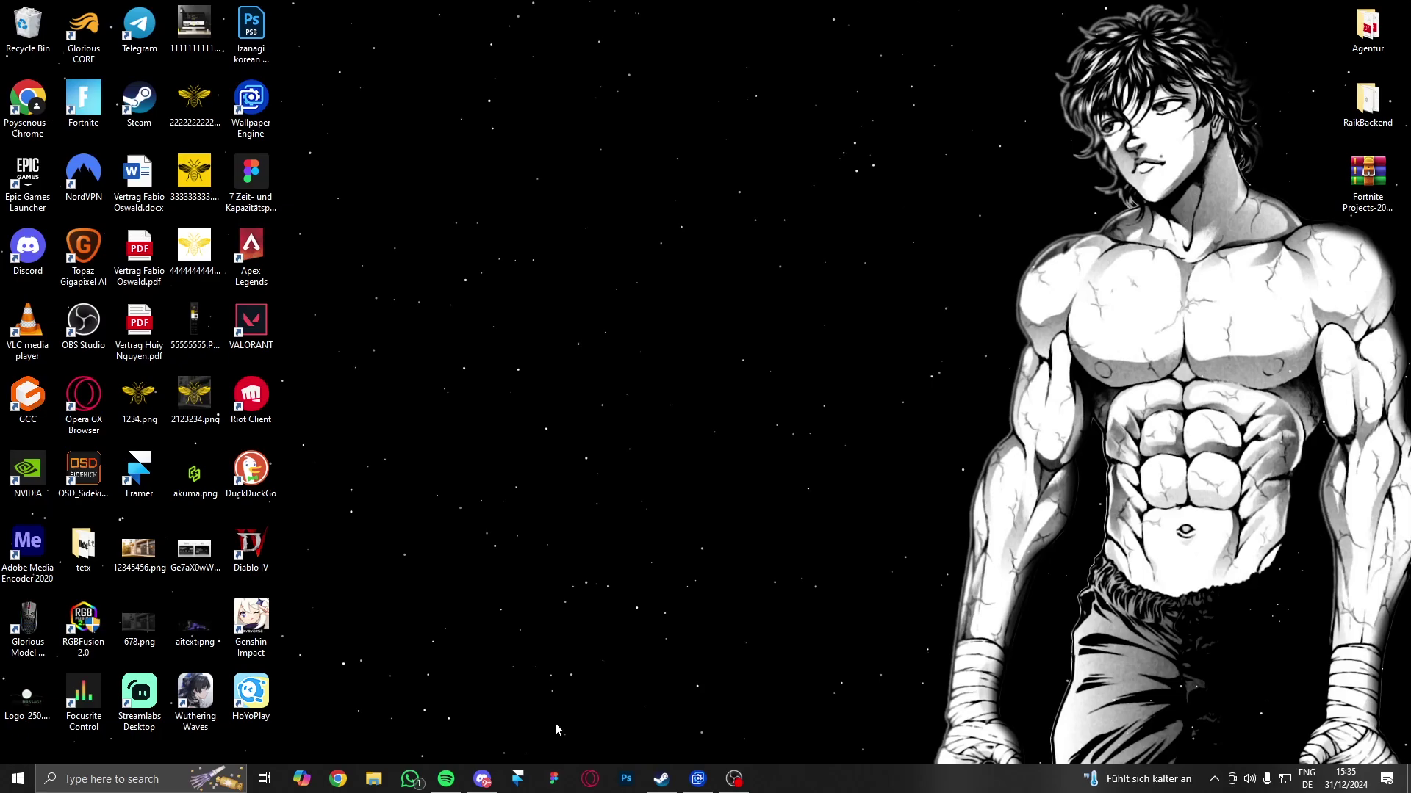
{"action": "left_click", "coordinate": [482, 779]}
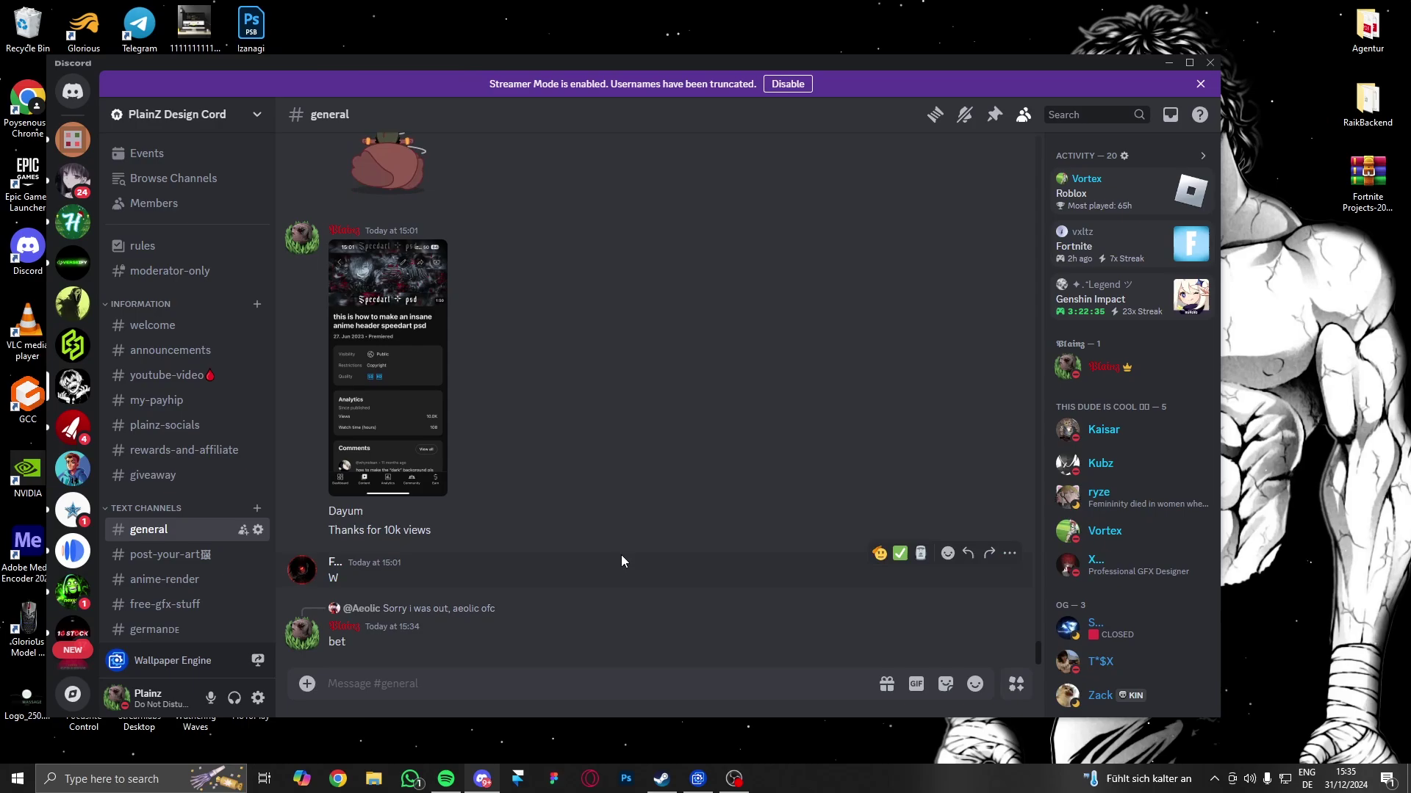
{"action": "left_click", "coordinate": [414, 609]}
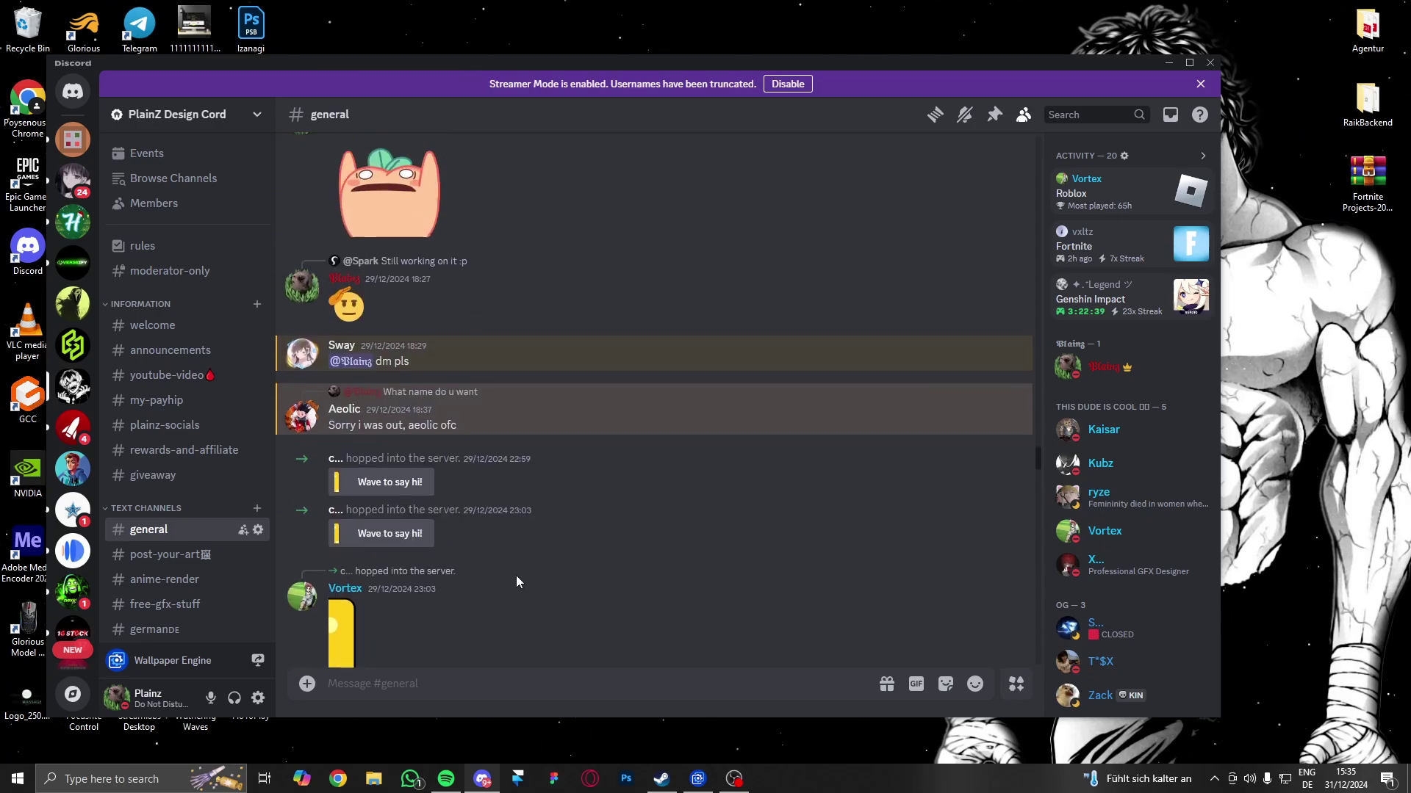
{"action": "left_click", "coordinate": [184, 476]}
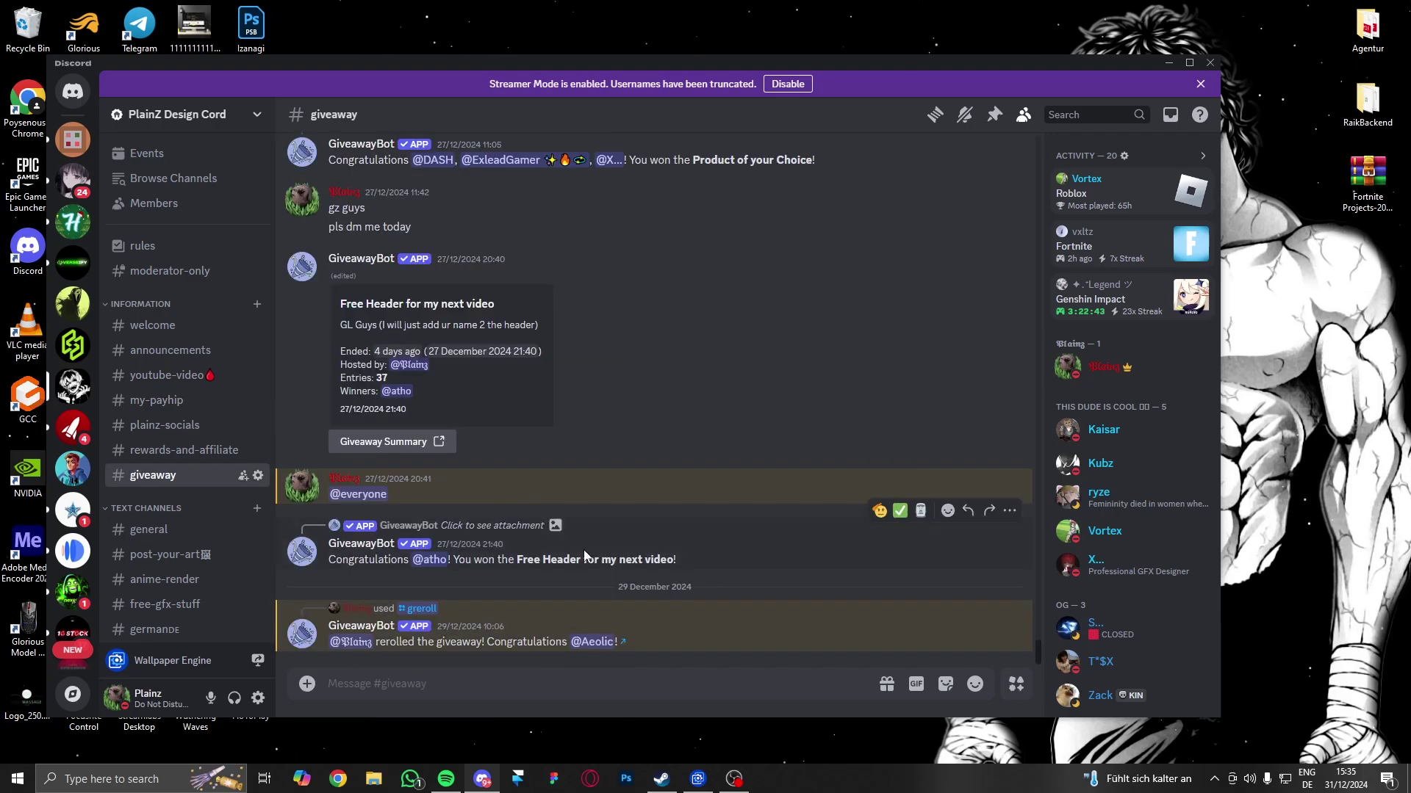
{"action": "scroll", "coordinate": [183, 478], "scroll_direction": "down", "scroll_amount": 5}
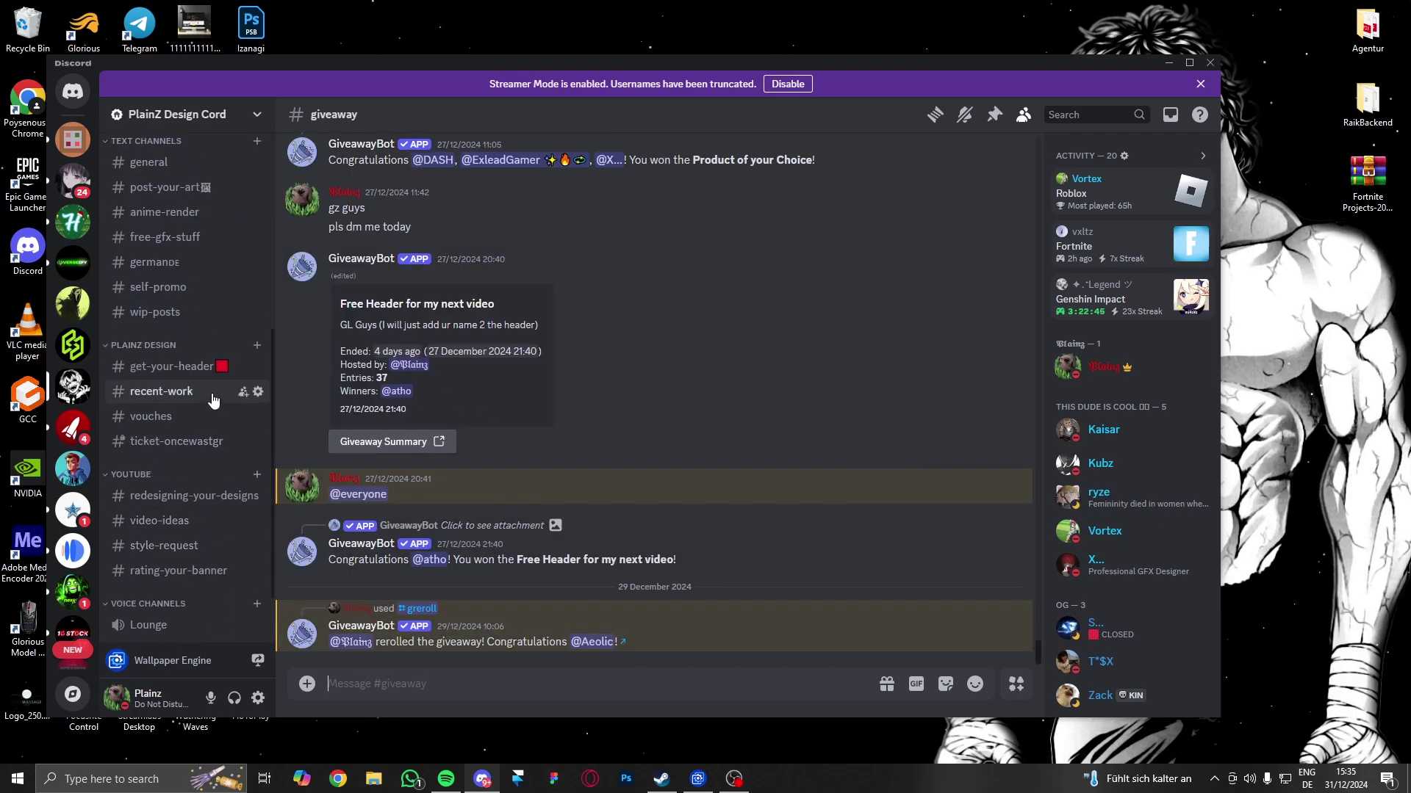
{"action": "scroll", "coordinate": [241, 501], "scroll_direction": "up", "scroll_amount": 2}
{"action": "left_click", "coordinate": [180, 310]}
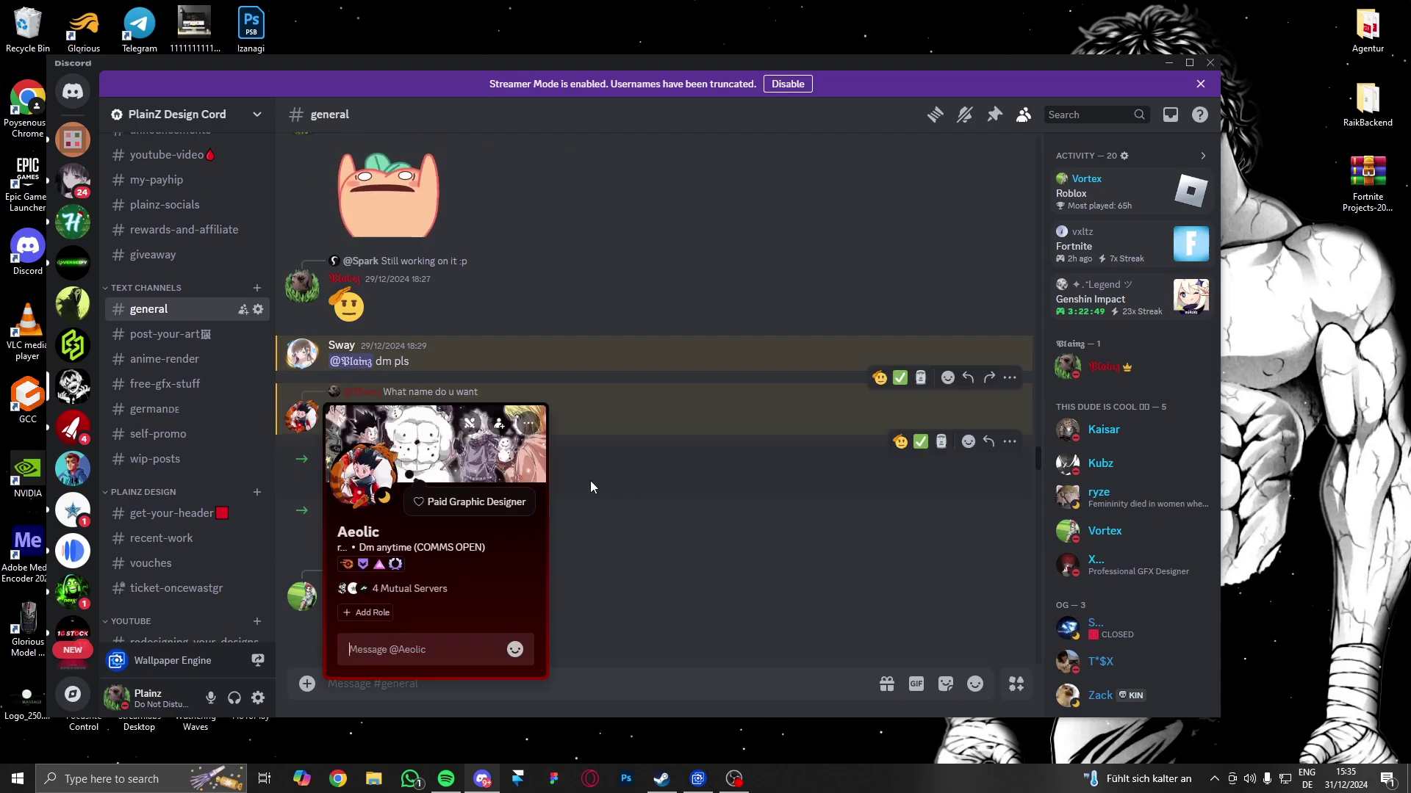
{"action": "left_click", "coordinate": [302, 416]}
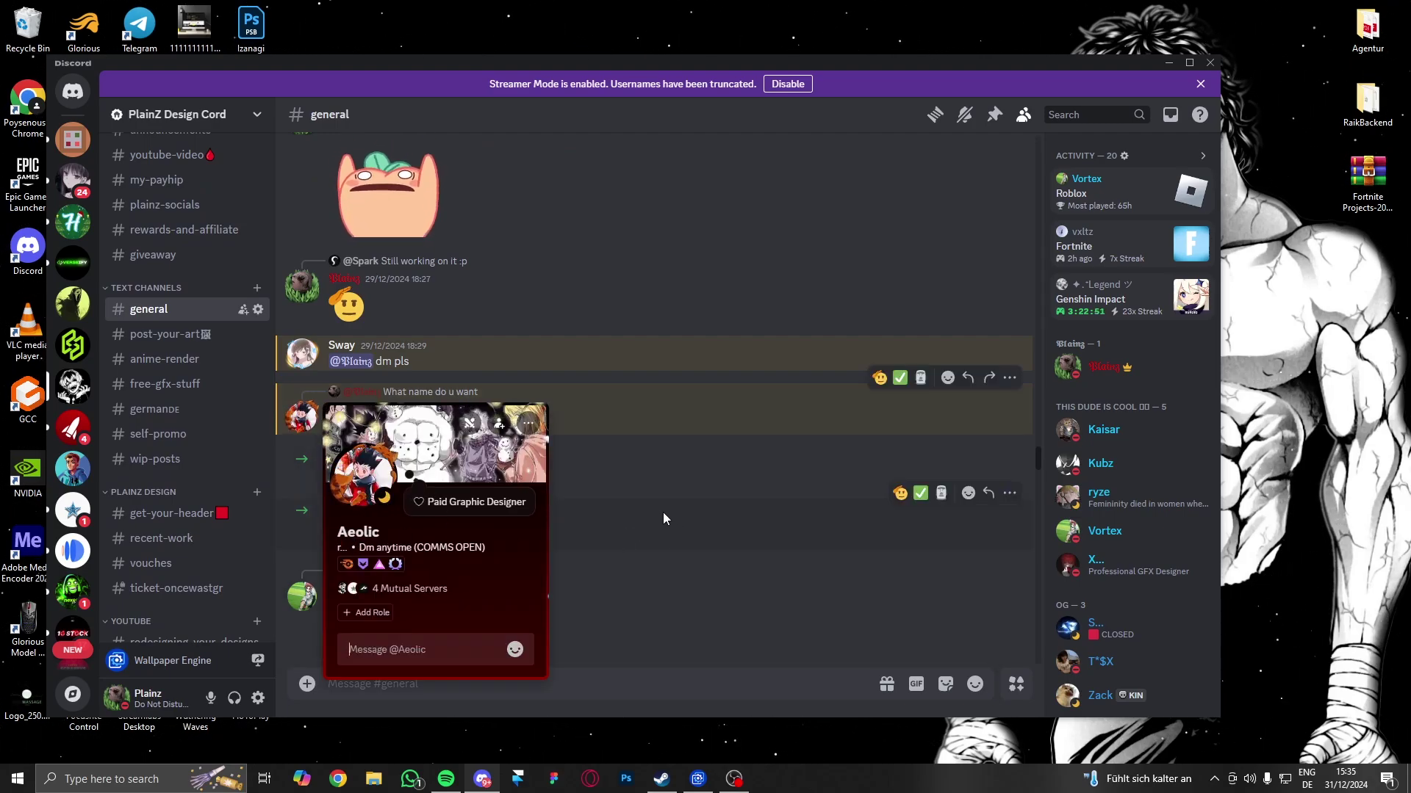
{"action": "left_click", "coordinate": [659, 474]}
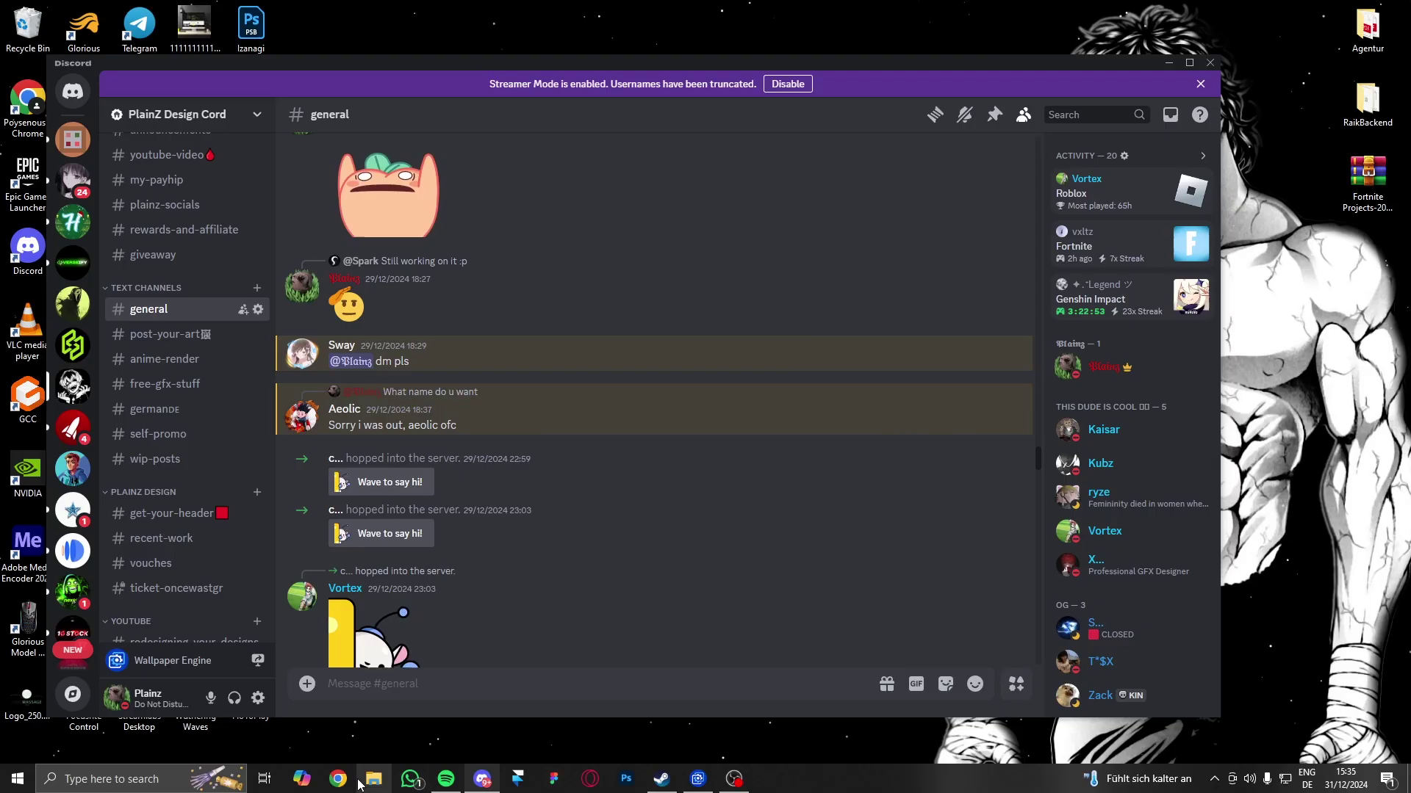
Step: Switch to Chrome, load midjourney.com/archive and browse the existing "Plainz" text images, moving Discord out of the way
{"action": "key", "text": "super+2"}
{"action": "type", "text": "midjourney.com/archive"}
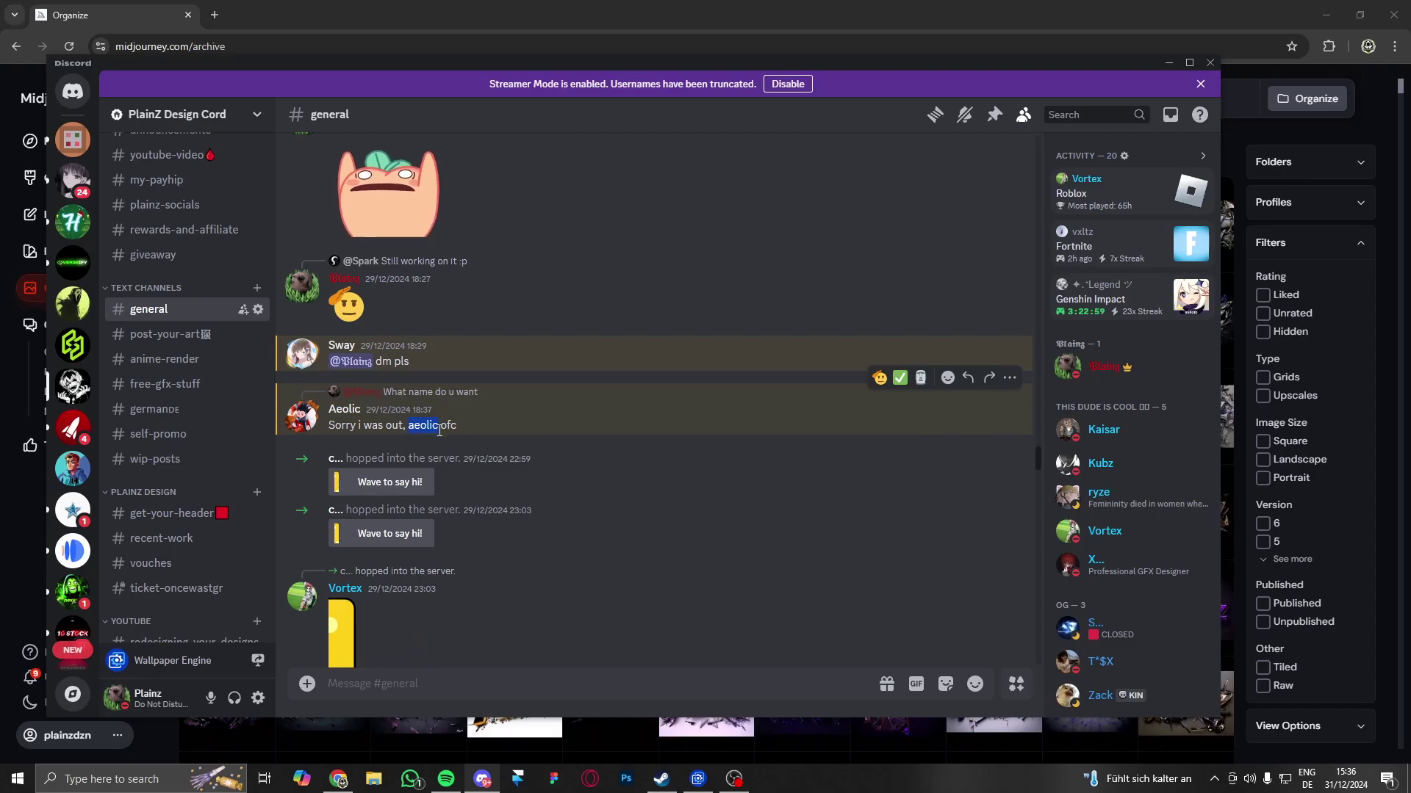
{"action": "left_click", "coordinate": [1168, 62]}
{"action": "scroll", "coordinate": [583, 573], "scroll_direction": "down", "scroll_amount": 7}
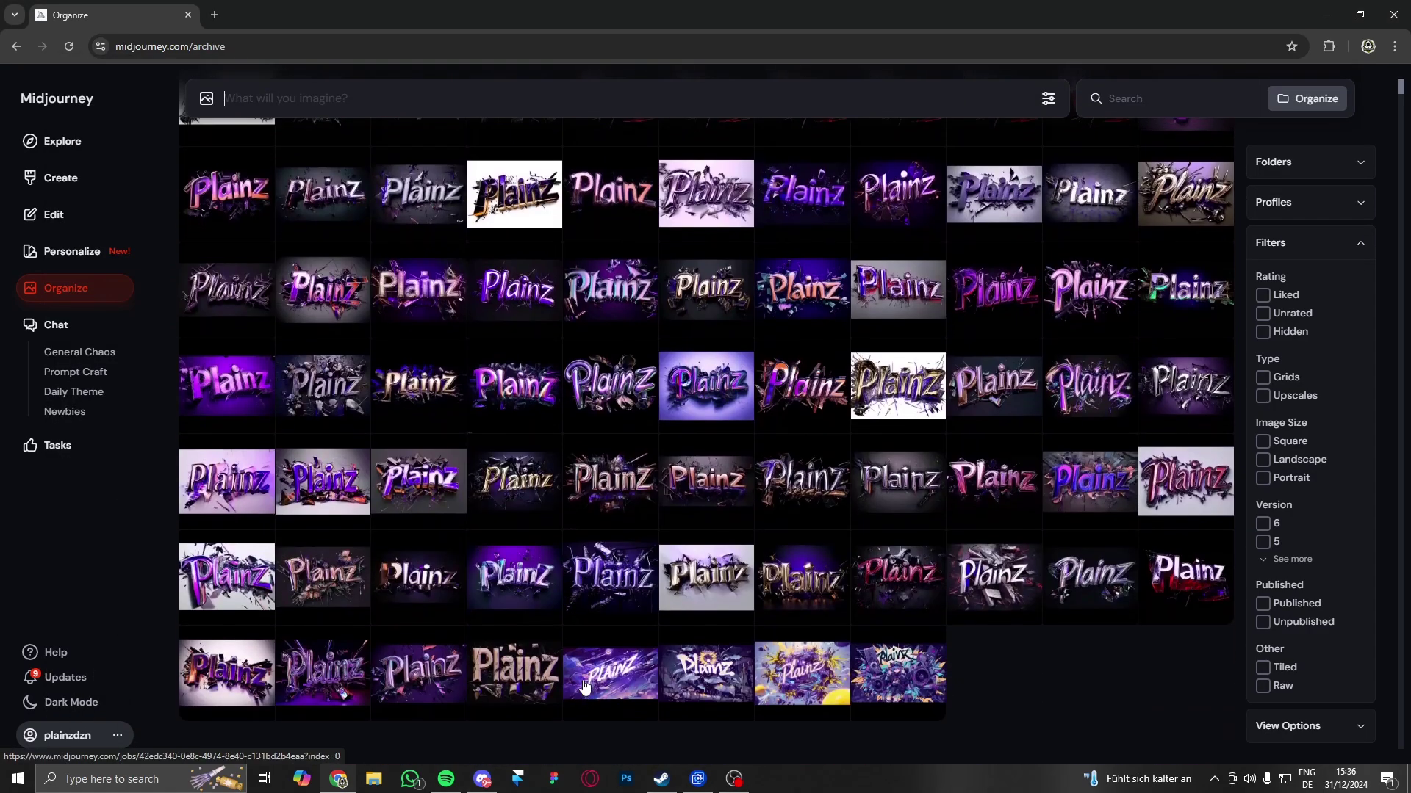
{"action": "scroll", "coordinate": [585, 687], "scroll_direction": "up", "scroll_amount": 7}
{"action": "left_click", "coordinate": [1325, 14]}
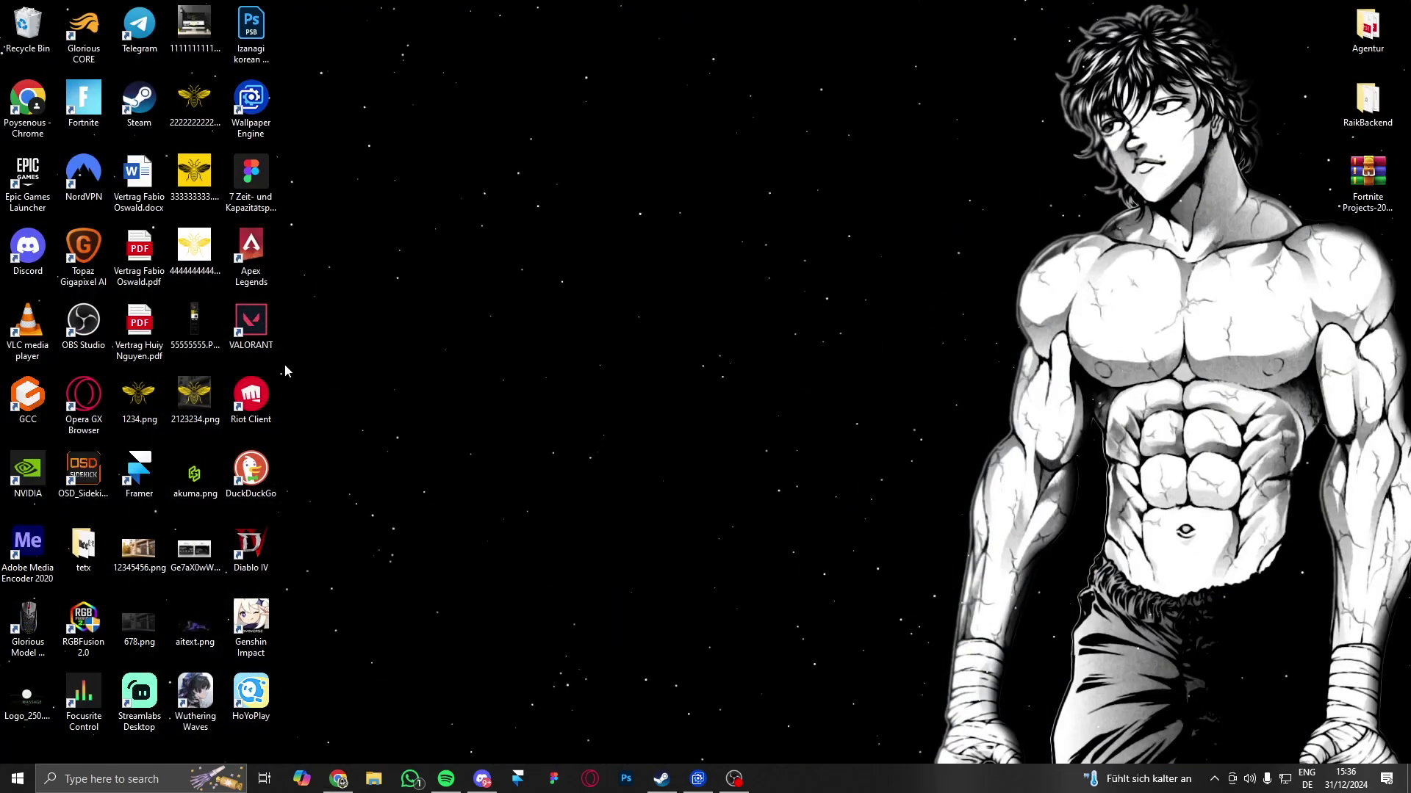
Step: Open aitext.png from the desktop and examine the glowing "Plainz" text at different magnifications as a style reference
{"action": "double_click", "coordinate": [195, 626]}
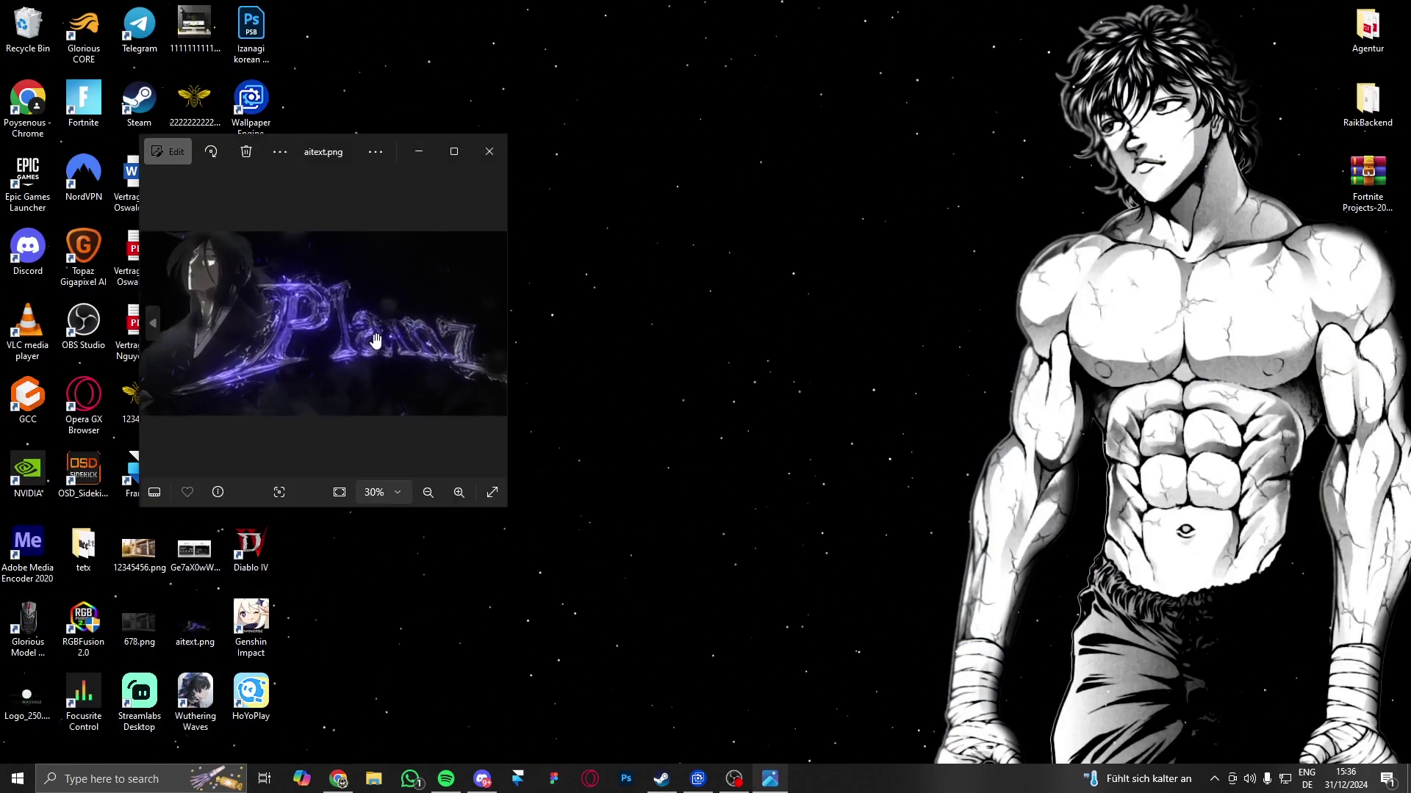
{"action": "left_click_drag", "start_coordinate": [385, 412], "coordinate": [390, 381]}
{"action": "scroll", "coordinate": [331, 387], "scroll_direction": "down", "scroll_amount": 4}
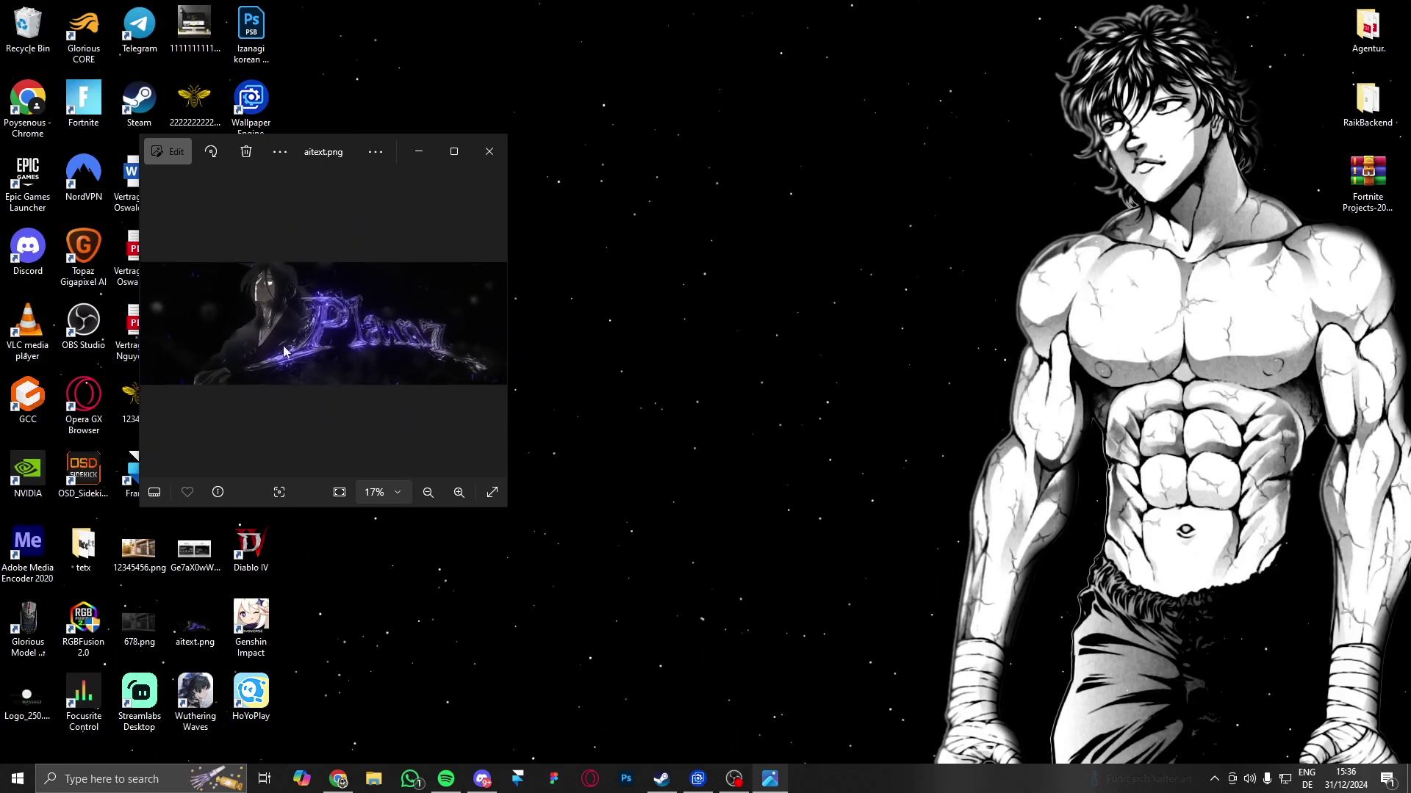
{"action": "scroll", "coordinate": [404, 324], "scroll_direction": "up", "scroll_amount": 6}
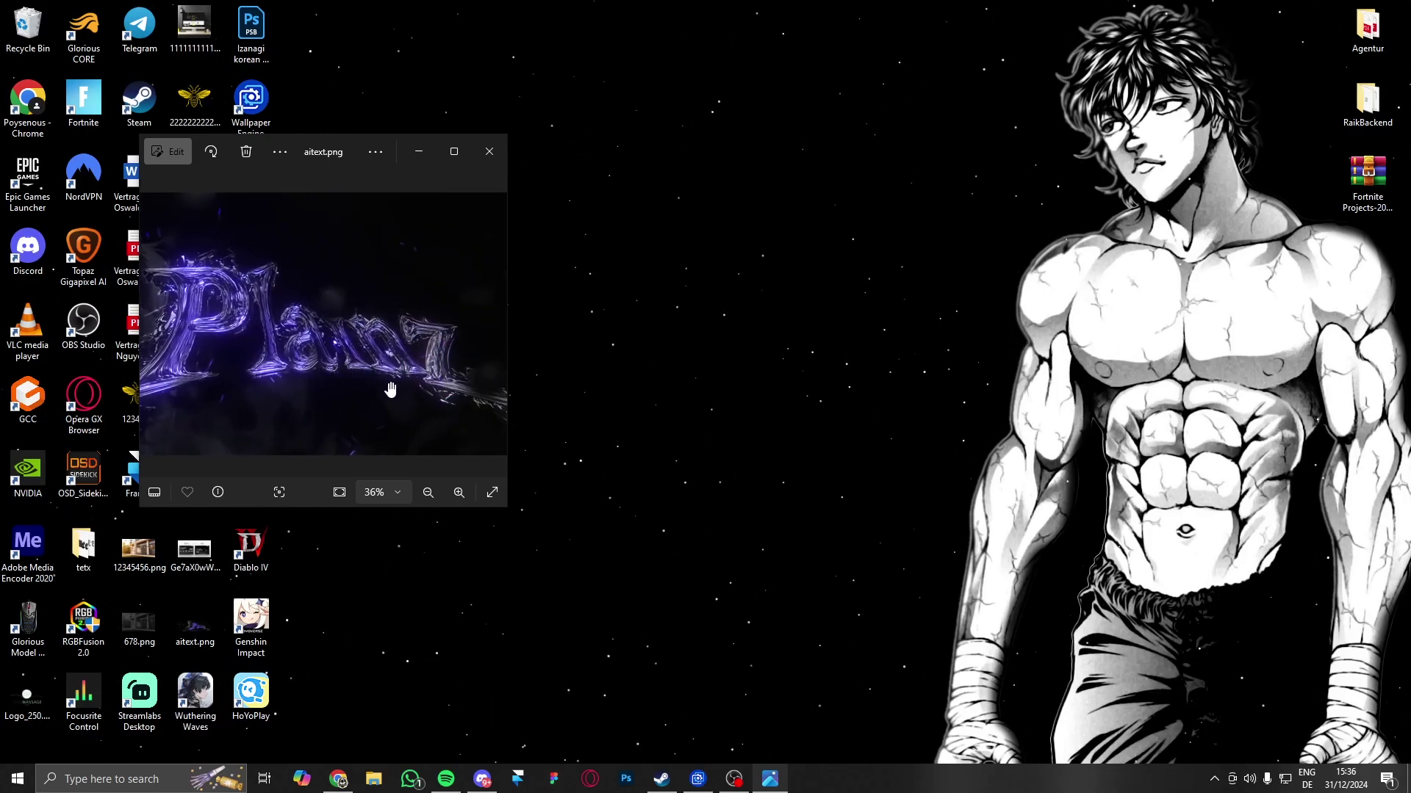
{"action": "scroll", "coordinate": [401, 345], "scroll_direction": "down", "scroll_amount": 2}
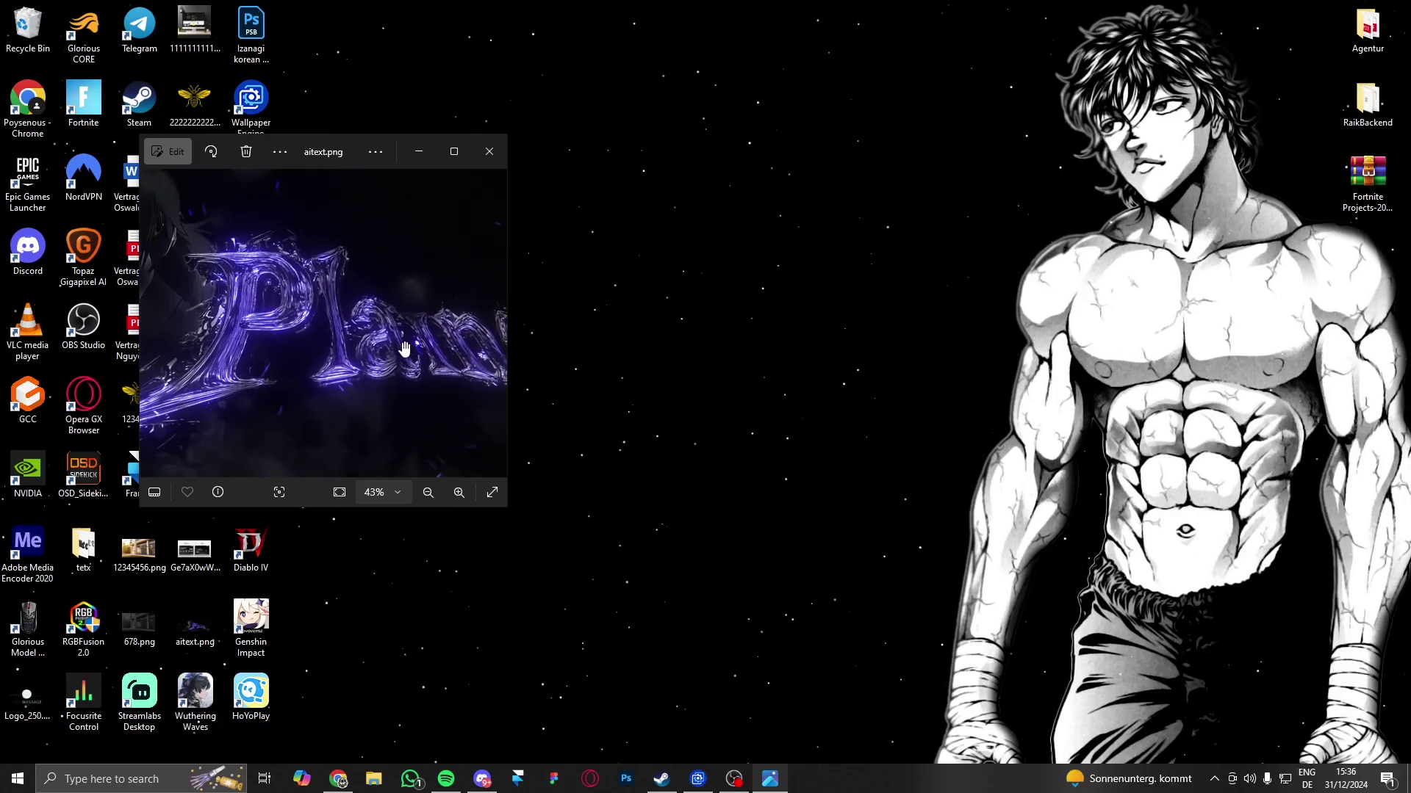
{"action": "scroll", "coordinate": [373, 375], "scroll_direction": "down", "scroll_amount": 4}
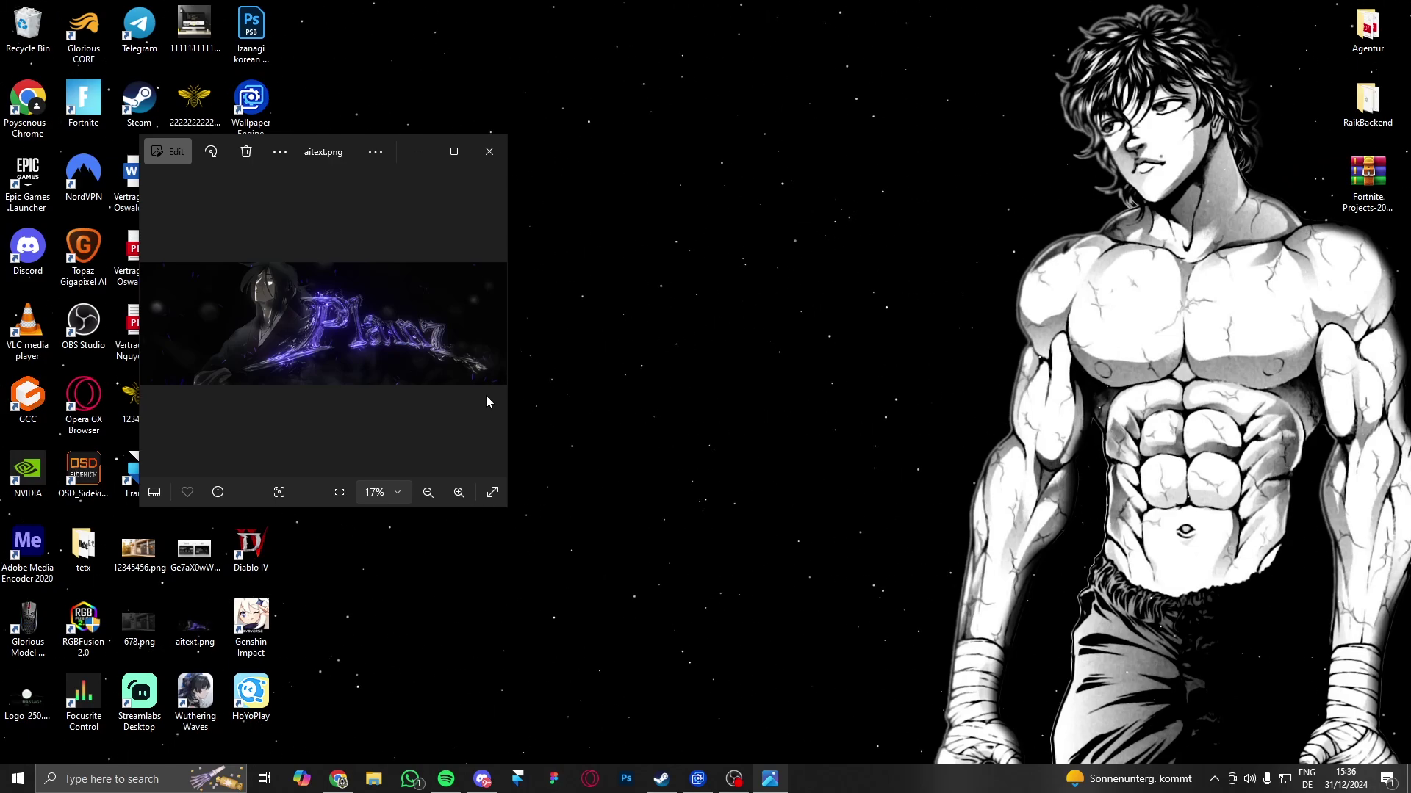
{"action": "left_click", "coordinate": [489, 151]}
Step: Reuse the prompt of a "Plainz" 3D text image in the Midjourney archive, replace the name with "Aeolic" and submit it
{"action": "left_click", "coordinate": [338, 778]}
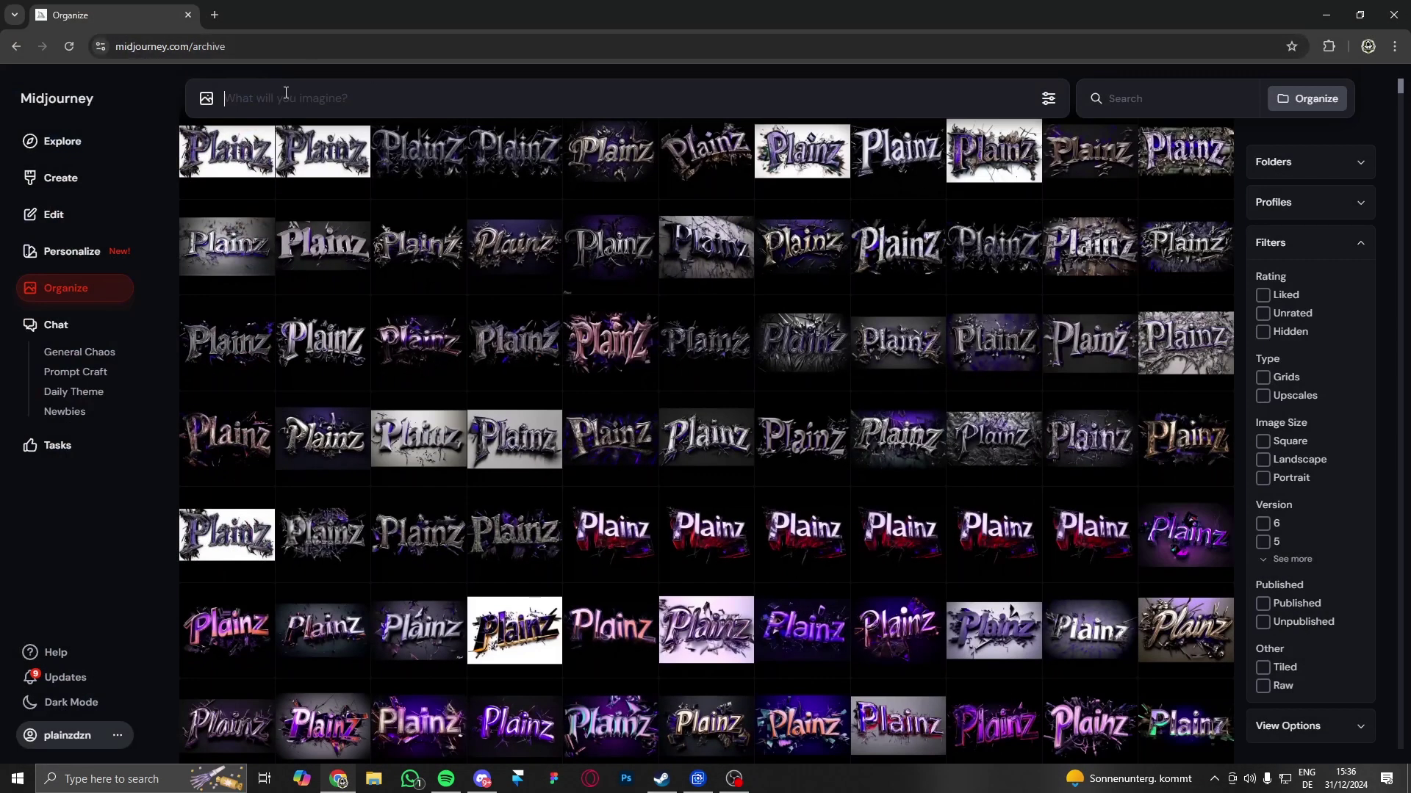
{"action": "left_click", "coordinate": [621, 531]}
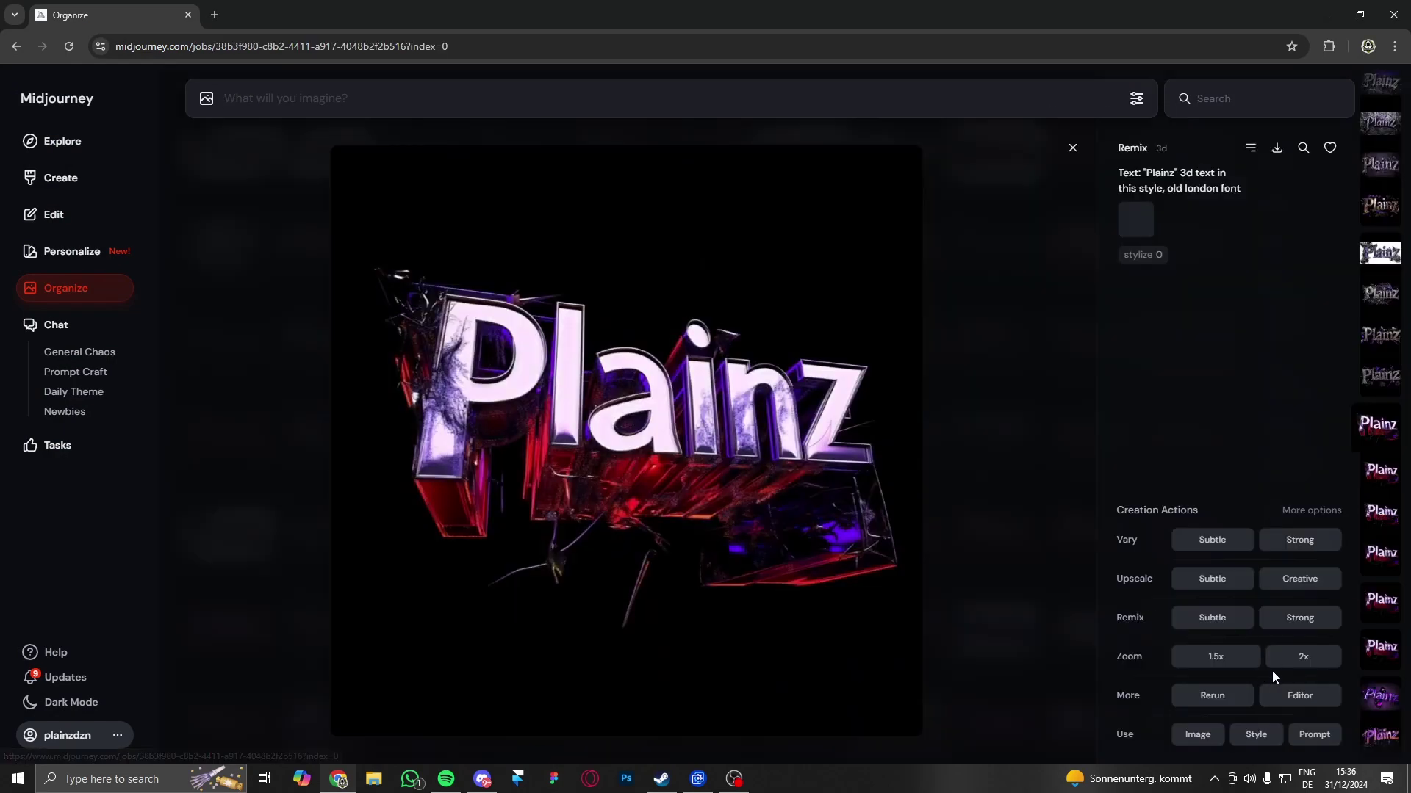
{"action": "left_click", "coordinate": [1311, 738]}
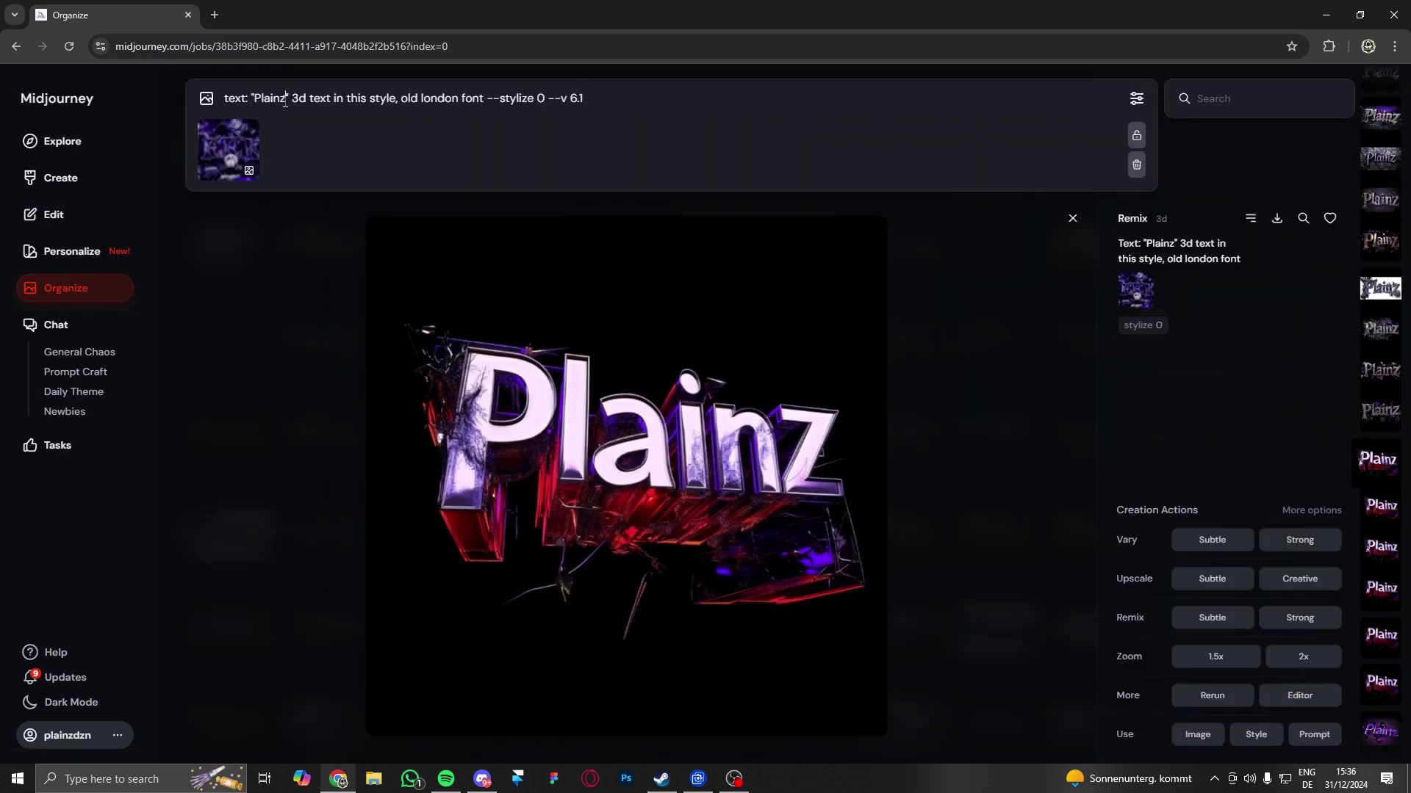
{"action": "type", "text": "aeolic"}
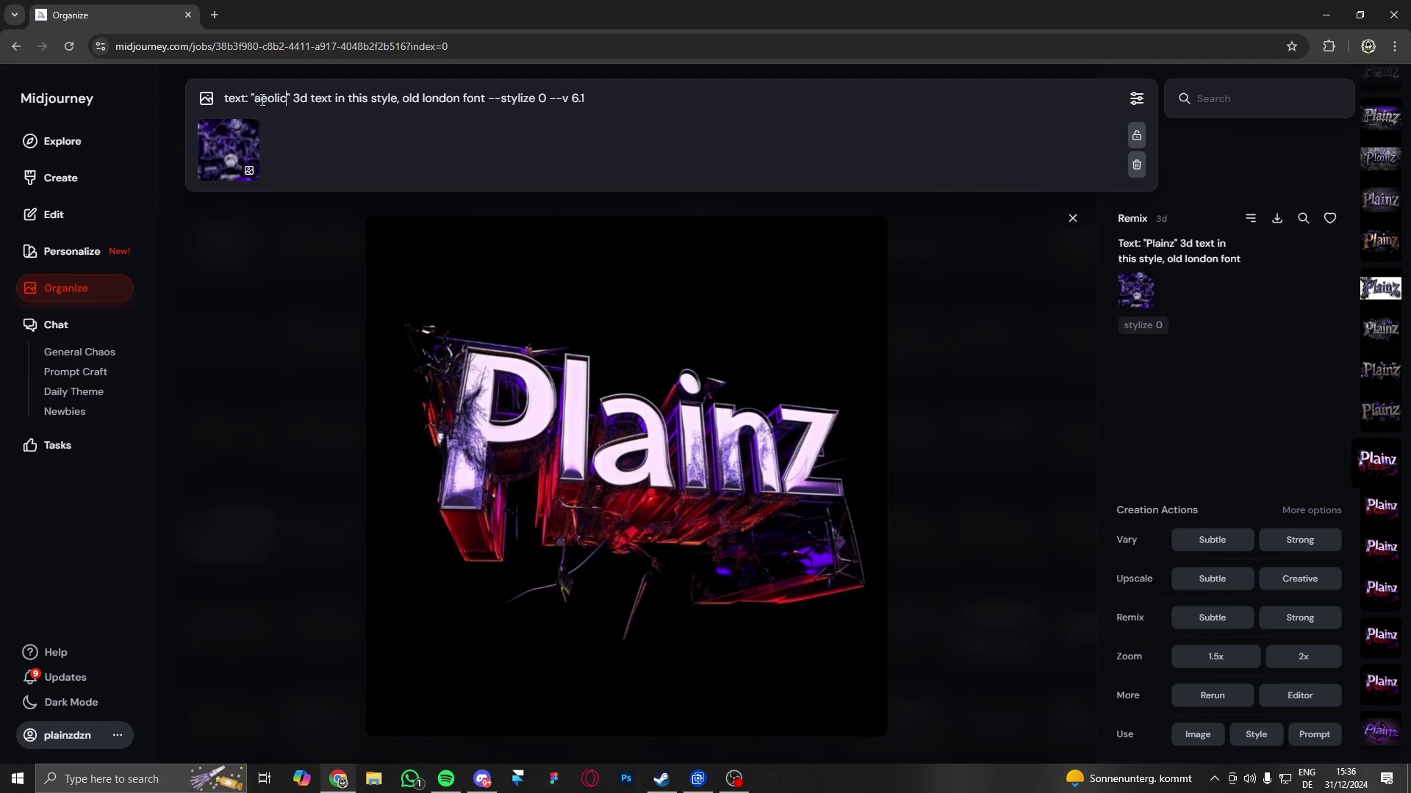
{"action": "key", "text": "BackSpace"}
{"action": "type", "text": "A"}
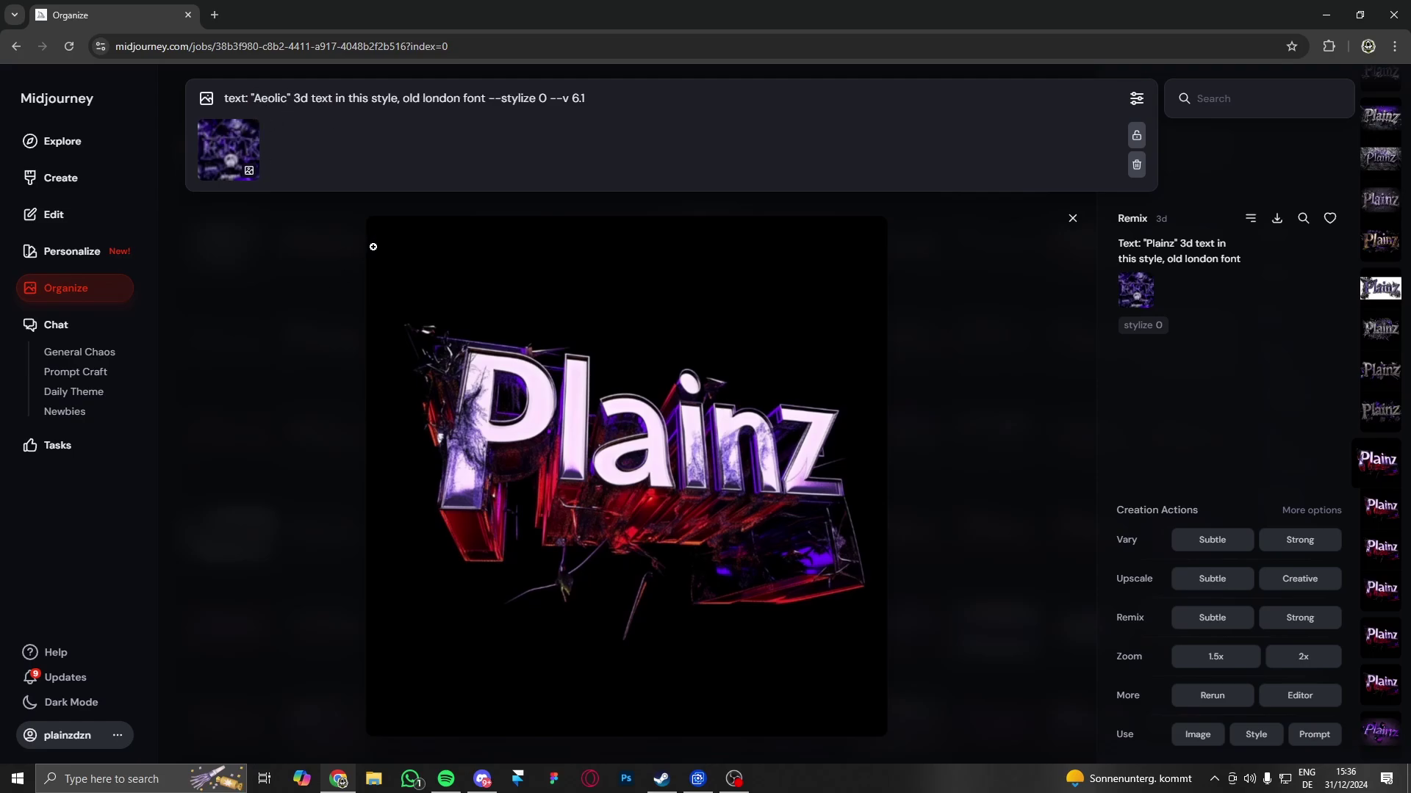
{"action": "key", "text": "Return"}
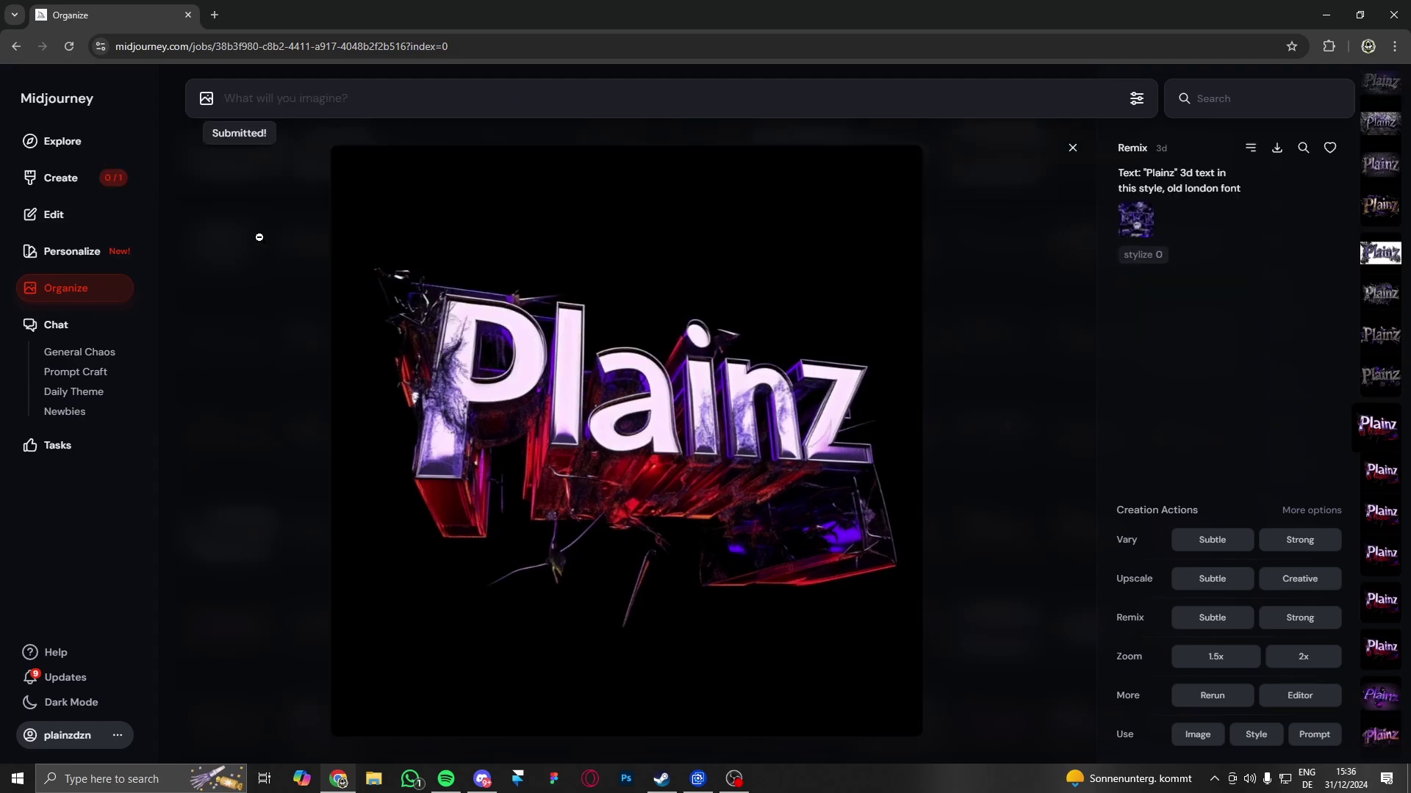
Step: Open the newly submitted "Aeolic" generation and check the image size, model and aesthetics settings without changing them
{"action": "left_click", "coordinate": [259, 237]}
{"action": "left_click", "coordinate": [487, 227]}
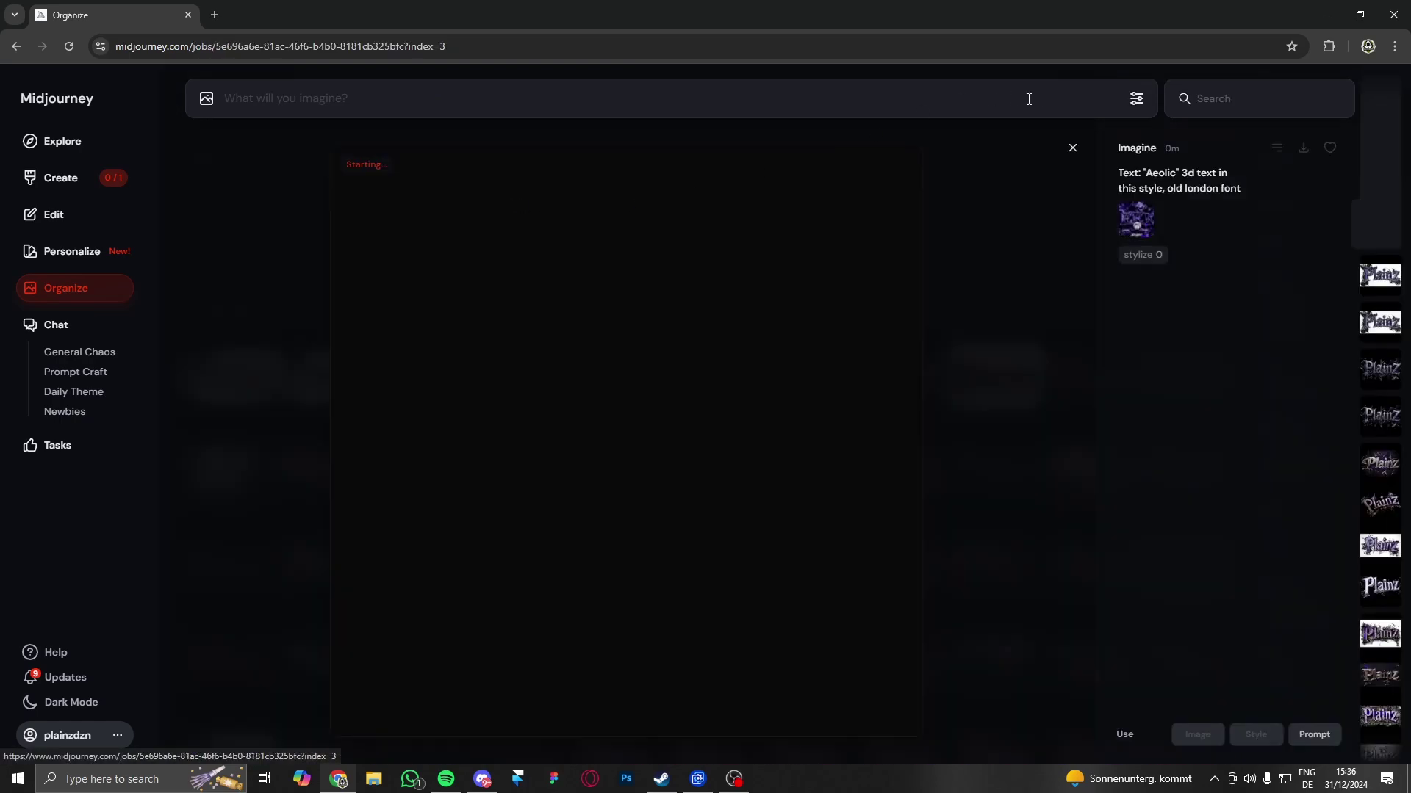
{"action": "left_click", "coordinate": [1138, 101]}
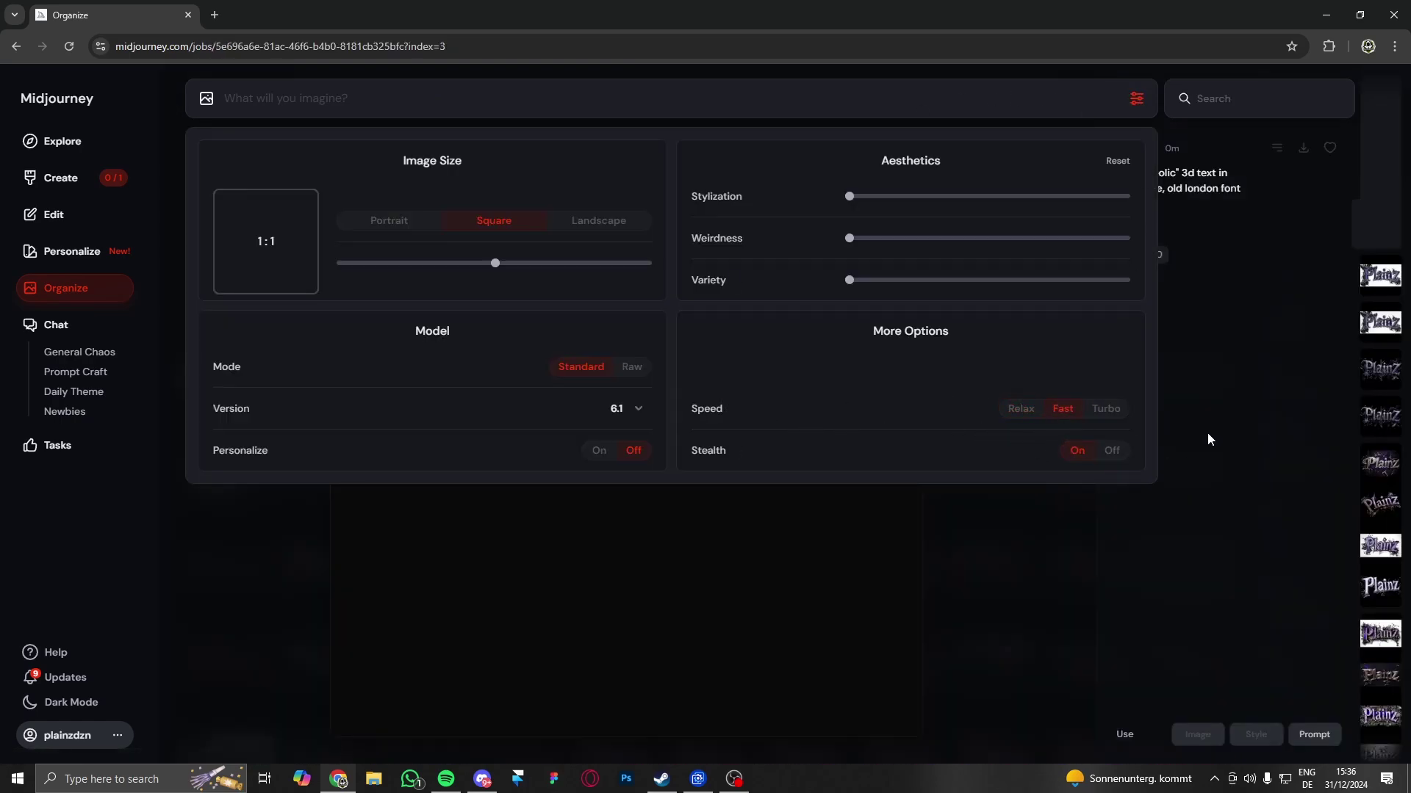
{"action": "left_click", "coordinate": [1229, 430]}
Step: Reuse and resubmit the "Aeolic" prompt repeatedly to queue many more variations, and return to the archive
{"action": "left_click", "coordinate": [1314, 734]}
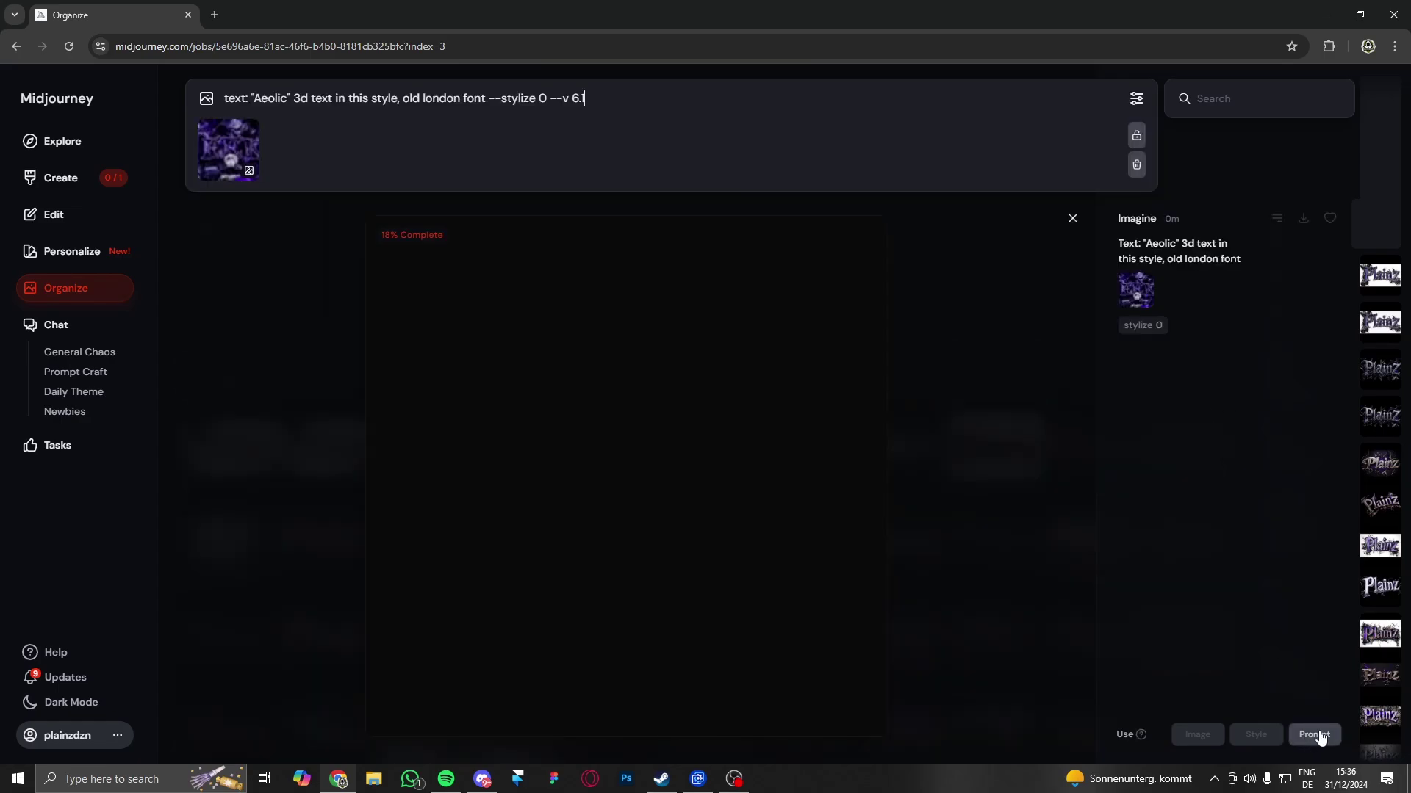
{"action": "key", "text": "Return"}
{"action": "left_click", "coordinate": [1319, 733]}
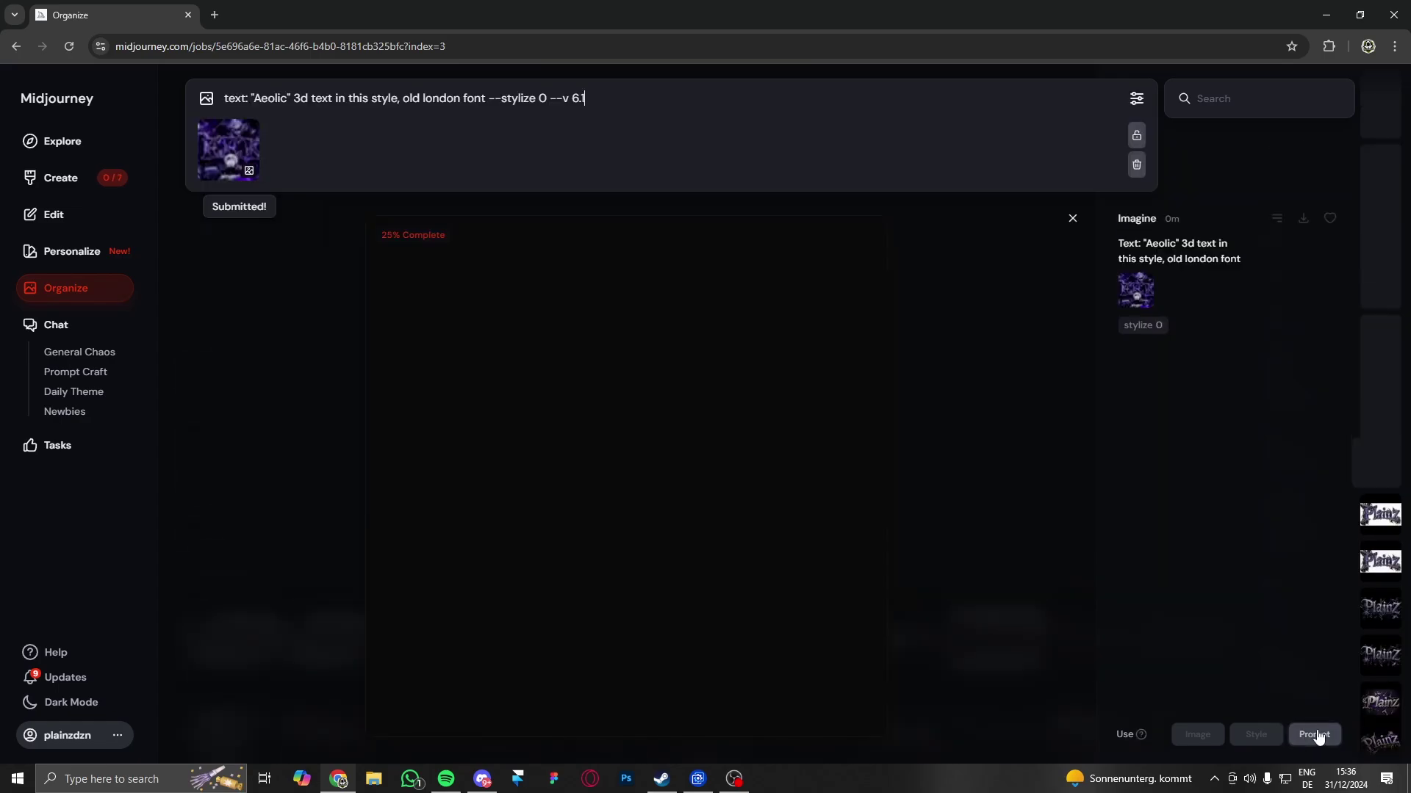
{"action": "key", "text": "Return"}
{"action": "left_click", "coordinate": [1316, 733]}
{"action": "key", "text": "Return"}
{"action": "left_click", "coordinate": [1315, 732]}
{"action": "key", "text": "Return"}
{"action": "left_click", "coordinate": [1317, 735]}
{"action": "key", "text": "Return"}
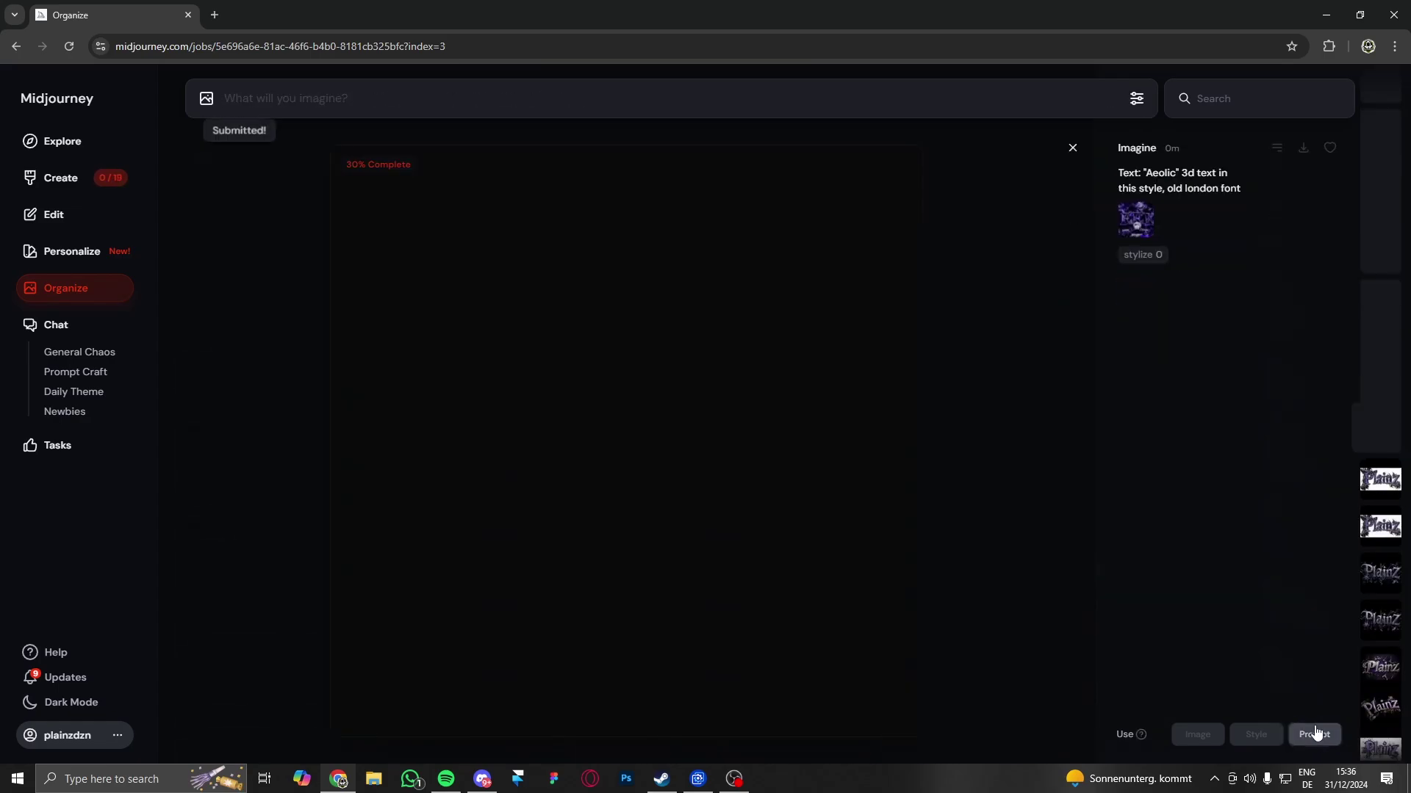
{"action": "left_click", "coordinate": [1317, 735]}
{"action": "key", "text": "Return"}
{"action": "left_click", "coordinate": [1014, 346]}
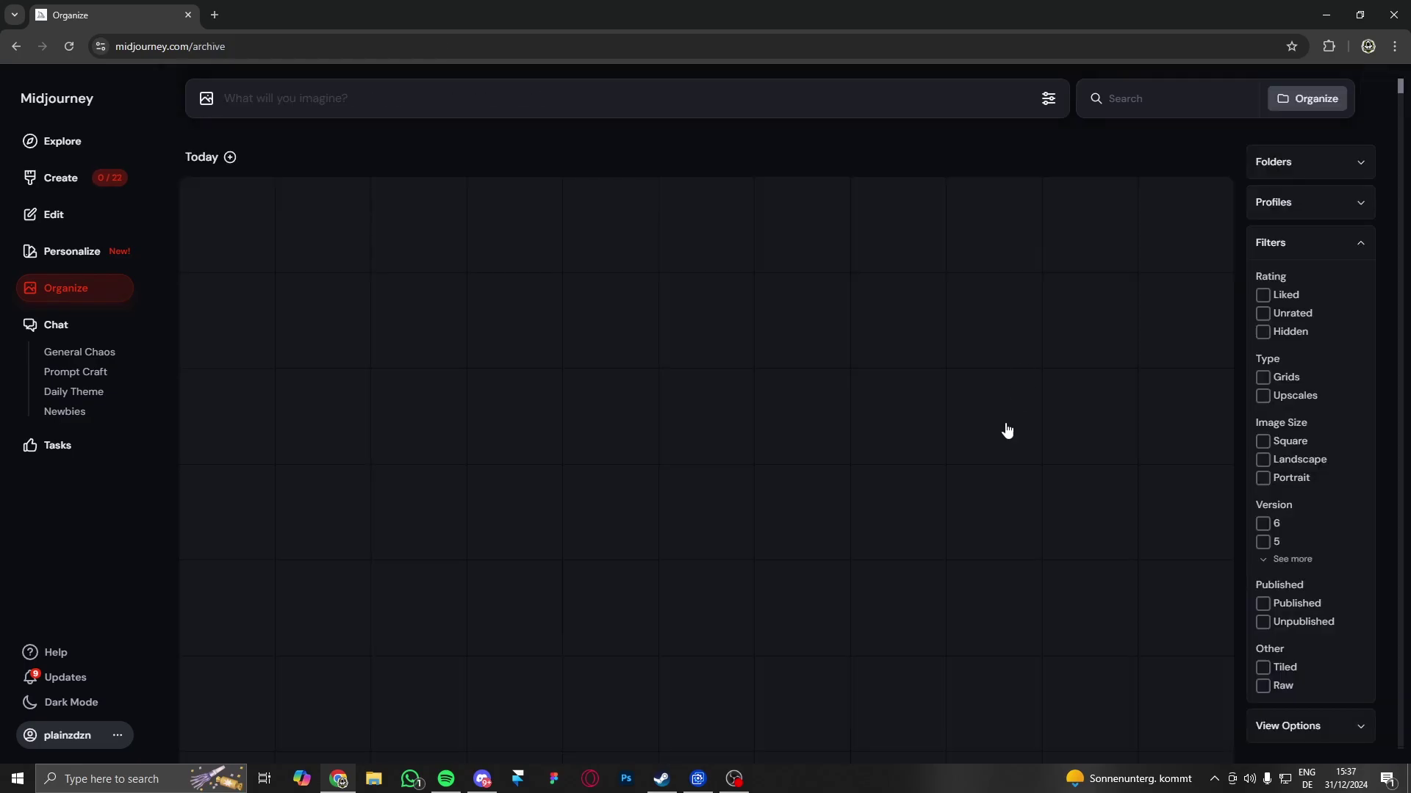
Step: Look through the generated "Aeolic" text images and examine a gold-and-purple one enlarged
{"action": "scroll", "coordinate": [850, 574], "scroll_direction": "down", "scroll_amount": 1}
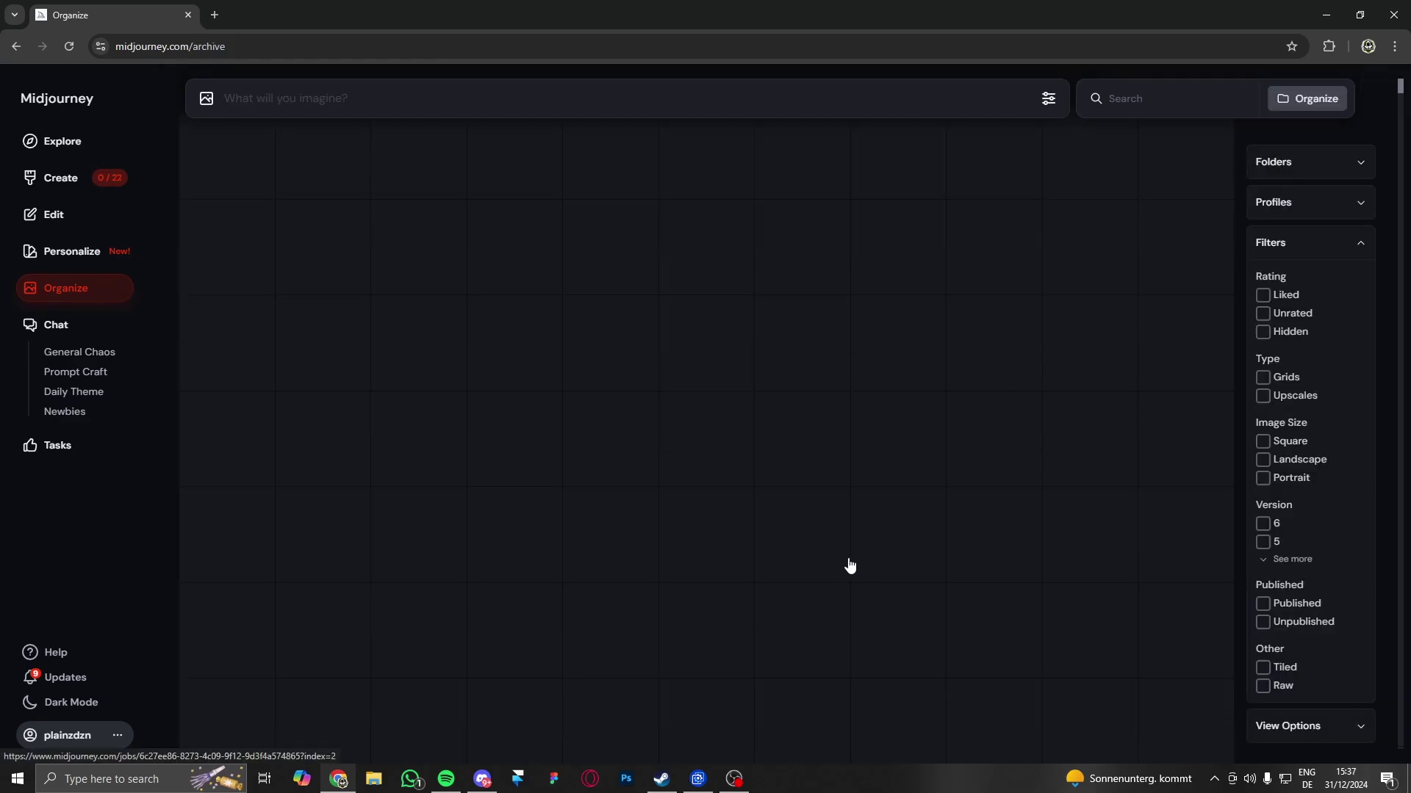
{"action": "left_click", "coordinate": [733, 778]}
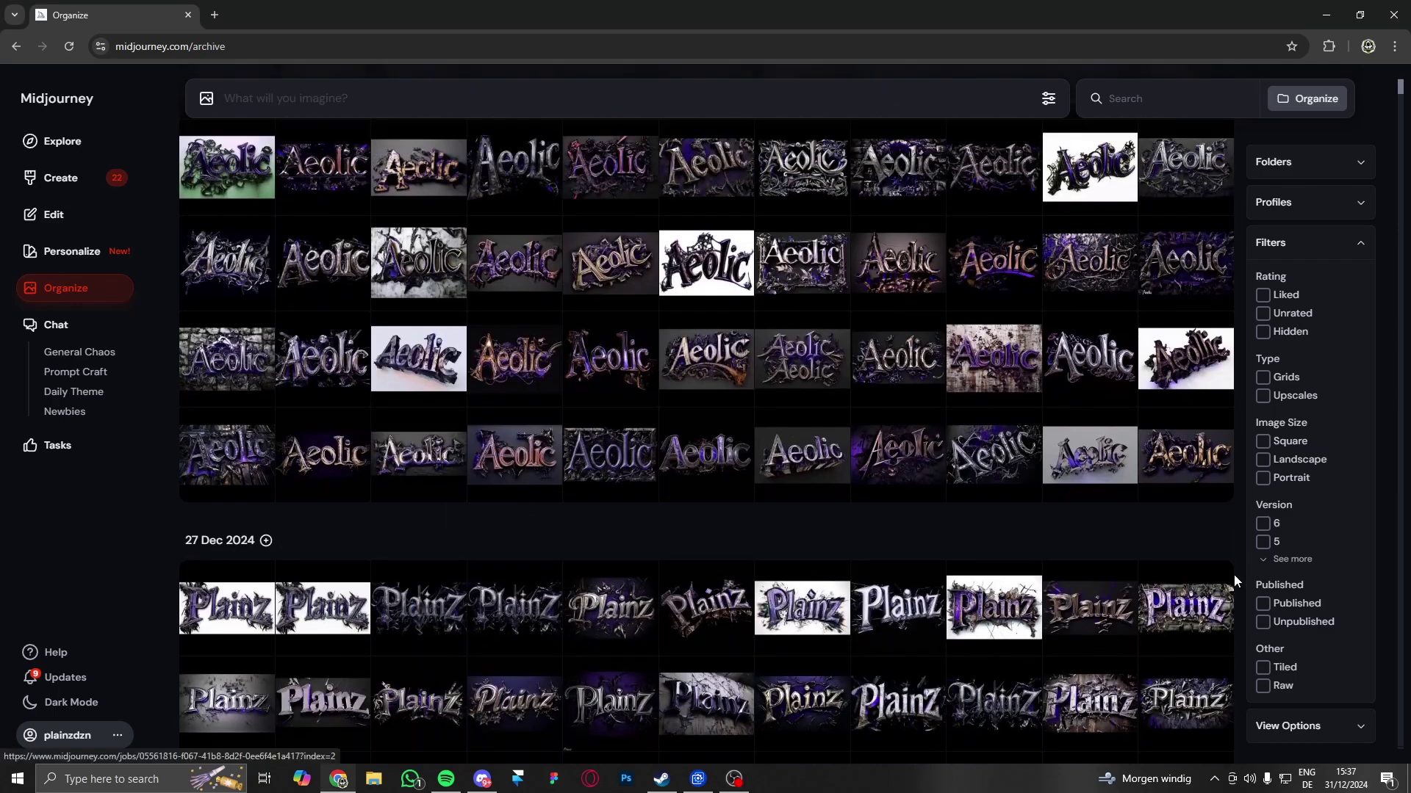
{"action": "left_click", "coordinate": [1189, 447]}
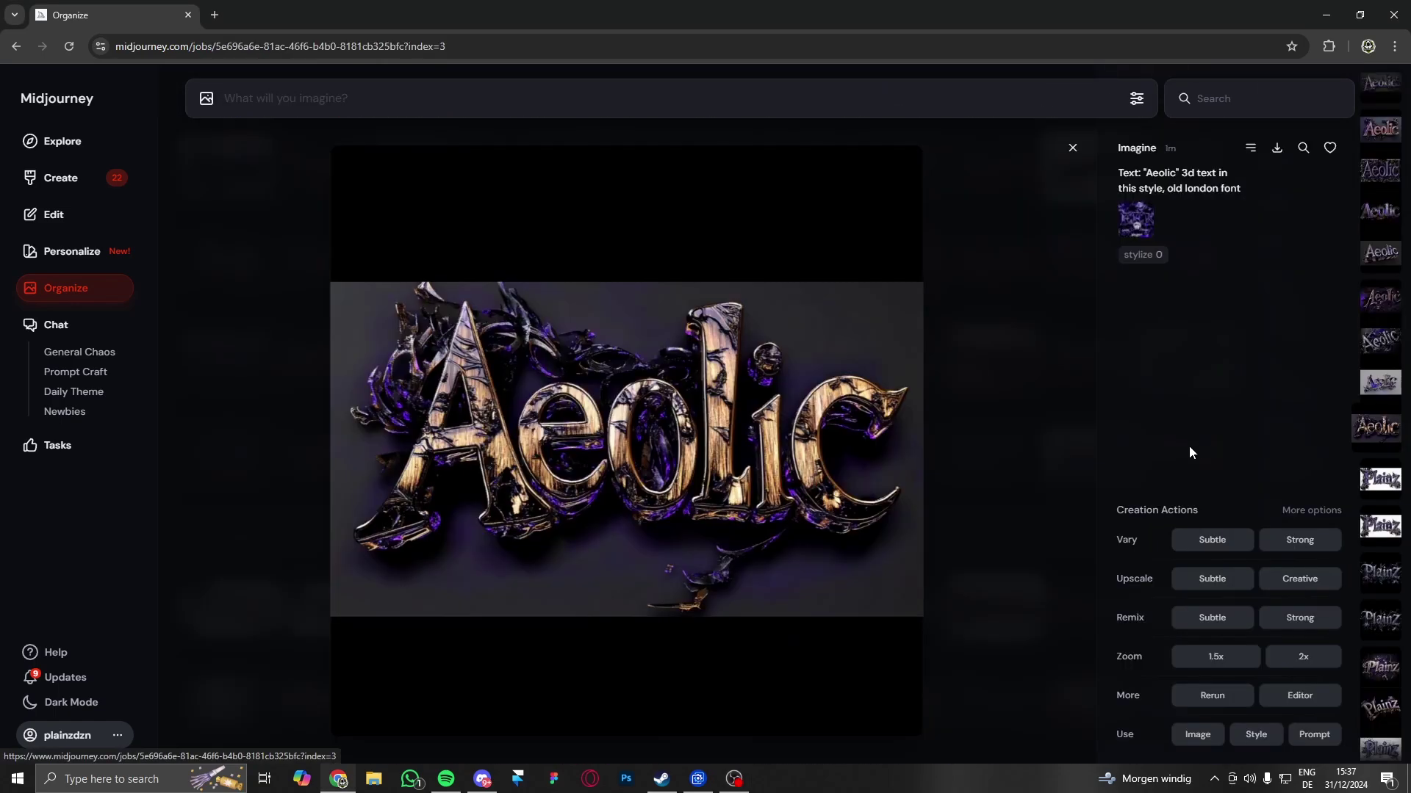
{"action": "left_click", "coordinate": [1017, 505]}
{"action": "left_click", "coordinate": [1058, 443]}
{"action": "left_click", "coordinate": [1002, 502]}
{"action": "scroll", "coordinate": [962, 535], "scroll_direction": "up", "scroll_amount": 2}
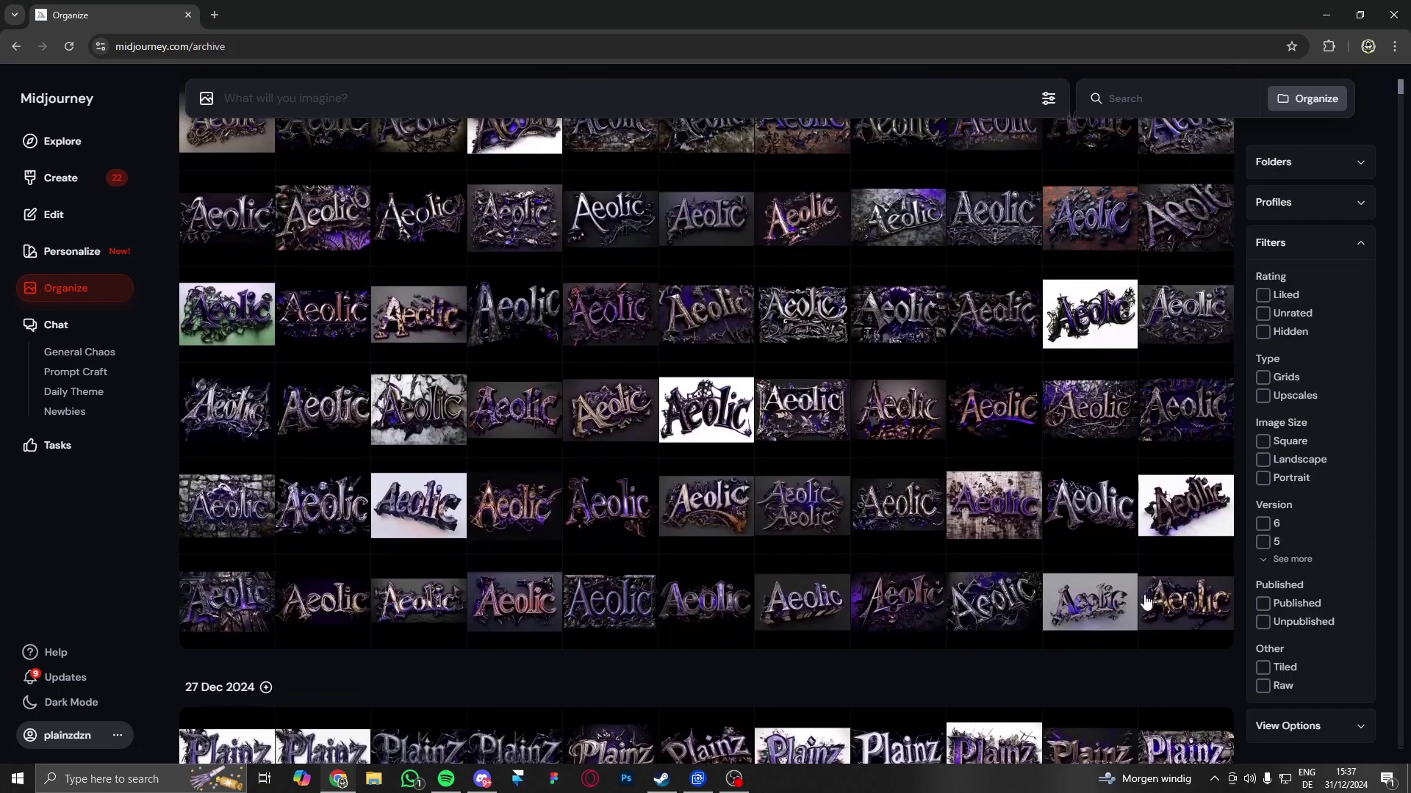
Step: Start a Creative upscale of the gold-and-purple "Aeolic" image at the end of today's results and return to the archive
{"action": "left_click", "coordinate": [1175, 590]}
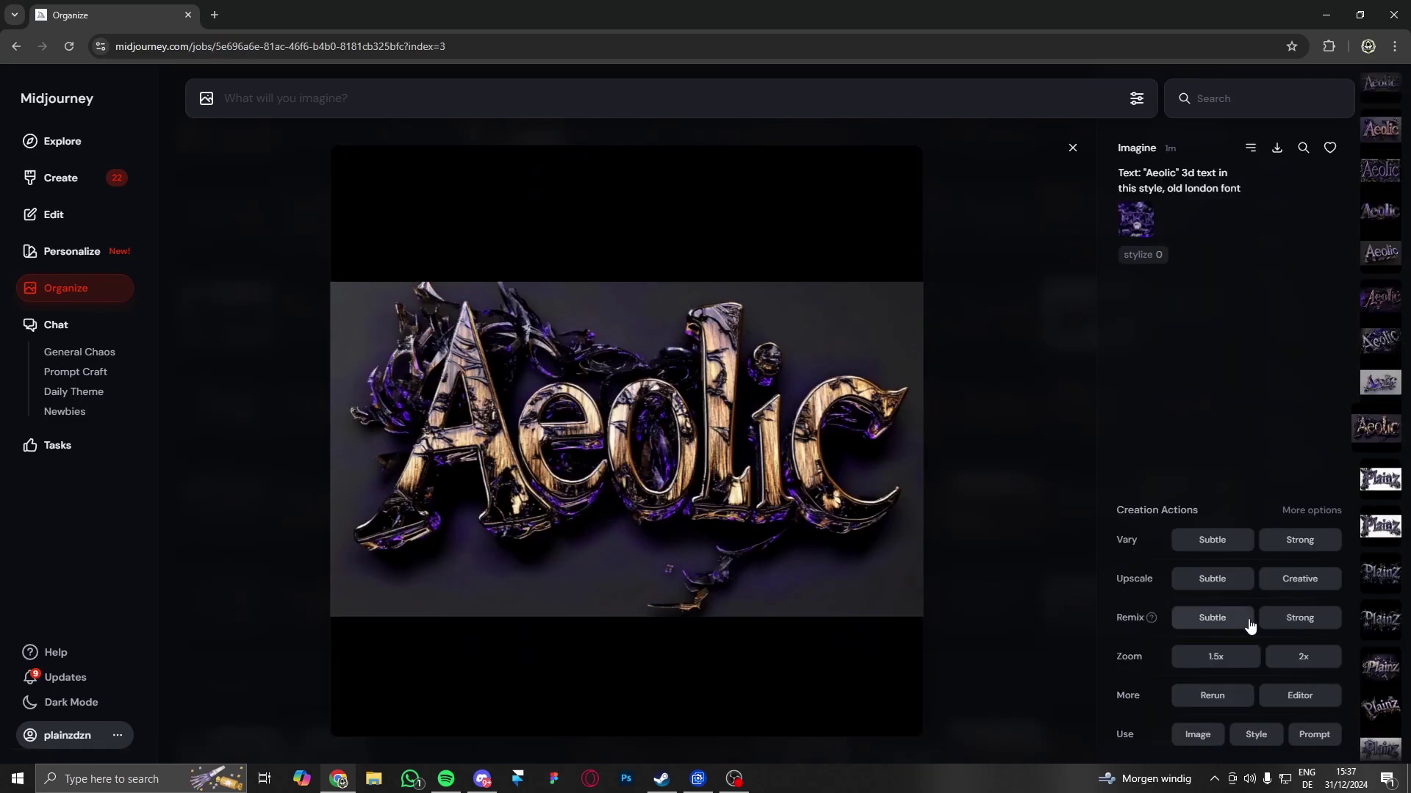
{"action": "left_click", "coordinate": [1299, 579]}
{"action": "left_click", "coordinate": [1045, 463]}
{"action": "left_click", "coordinate": [765, 504]}
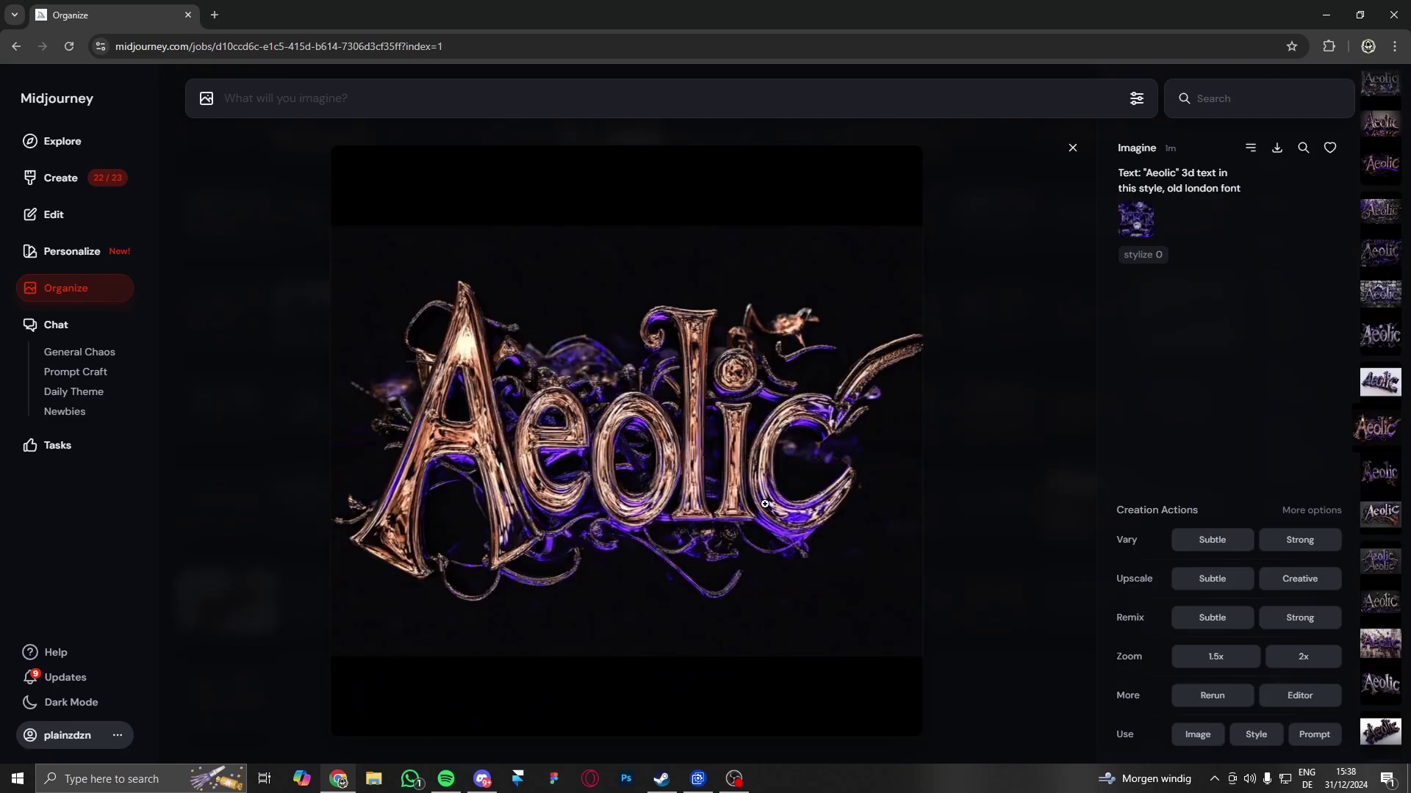
{"action": "left_click", "coordinate": [995, 512]}
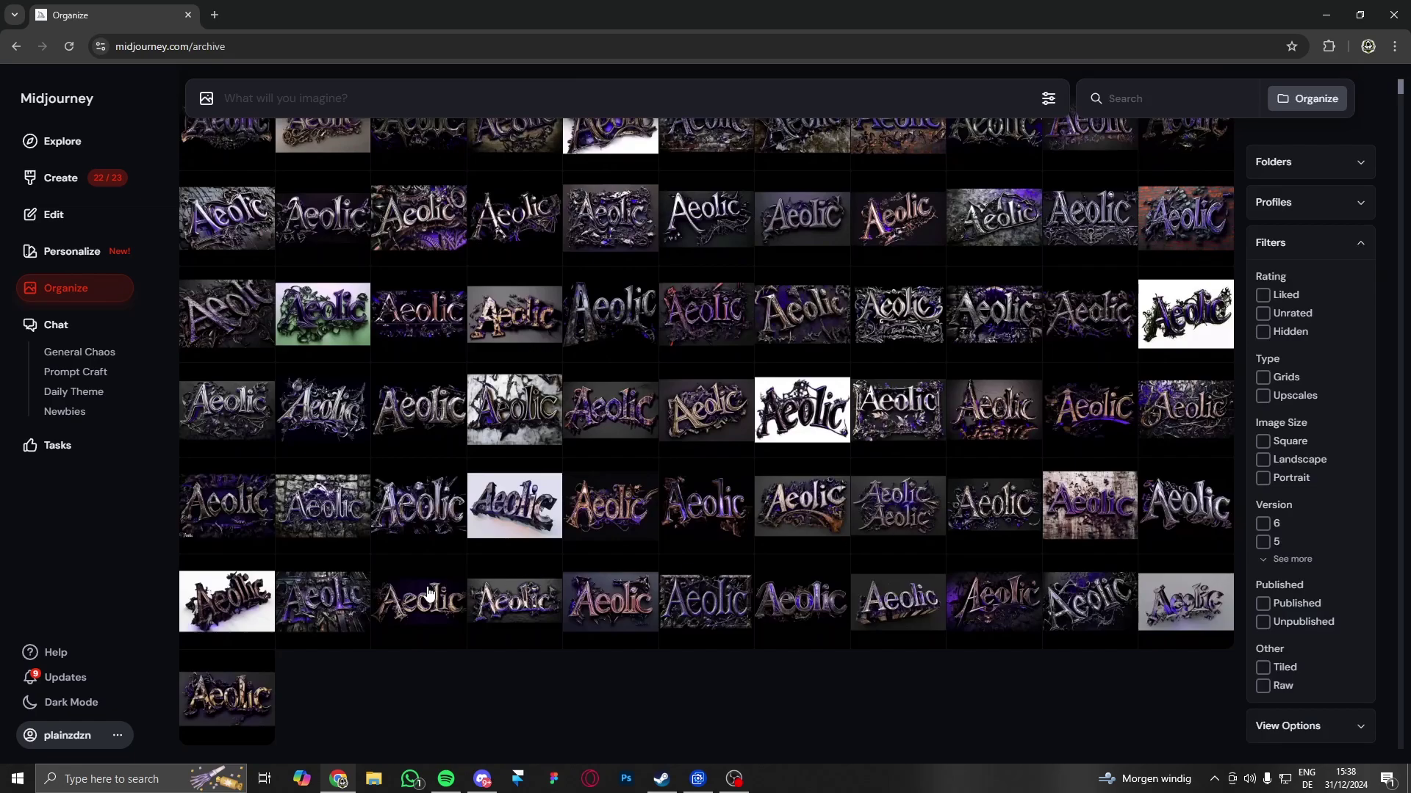
Step: Examine enlarged "Aeolic" images from the last rows of today's results, including chrome lettering on black
{"action": "left_click", "coordinate": [327, 601]}
{"action": "left_click", "coordinate": [973, 476]}
{"action": "left_click", "coordinate": [337, 435]}
{"action": "left_click", "coordinate": [1025, 496]}
{"action": "left_click", "coordinate": [234, 424]}
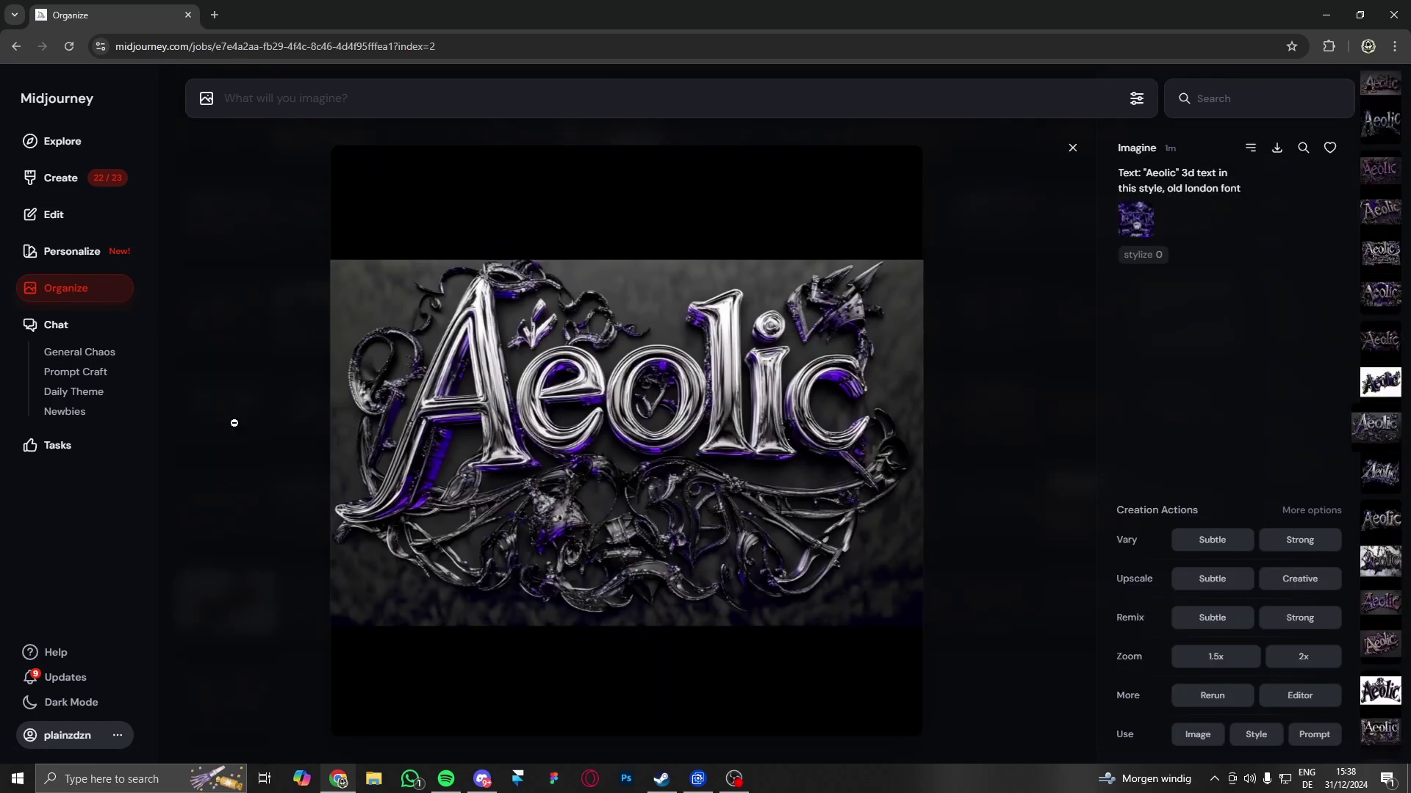
{"action": "left_click", "coordinate": [1022, 439]}
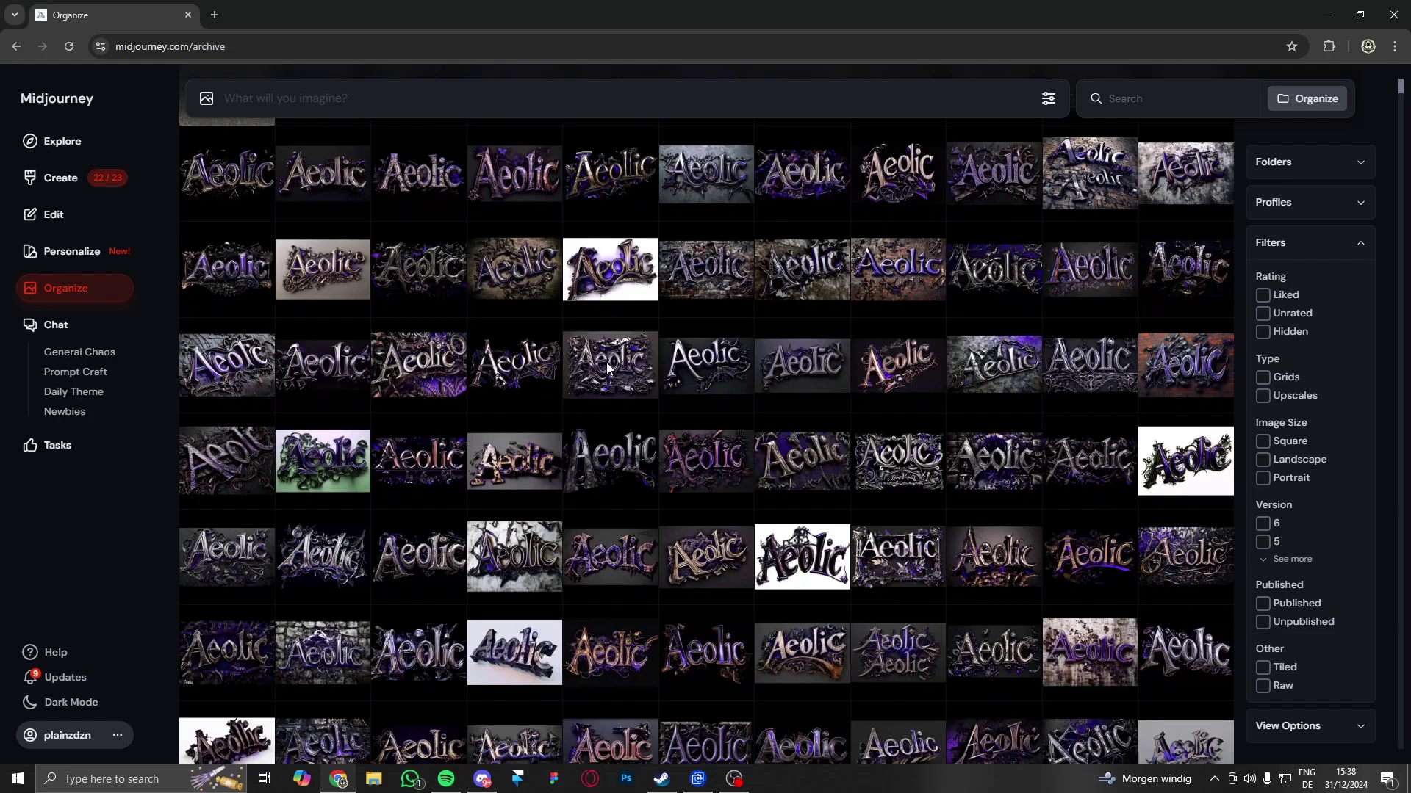
{"action": "left_click", "coordinate": [412, 459]}
{"action": "left_click", "coordinate": [987, 454]}
{"action": "left_click", "coordinate": [453, 388]}
{"action": "left_click", "coordinate": [942, 419]}
{"action": "scroll", "coordinate": [1096, 649], "scroll_direction": "down", "scroll_amount": 1}
{"action": "left_click", "coordinate": [1200, 591]}
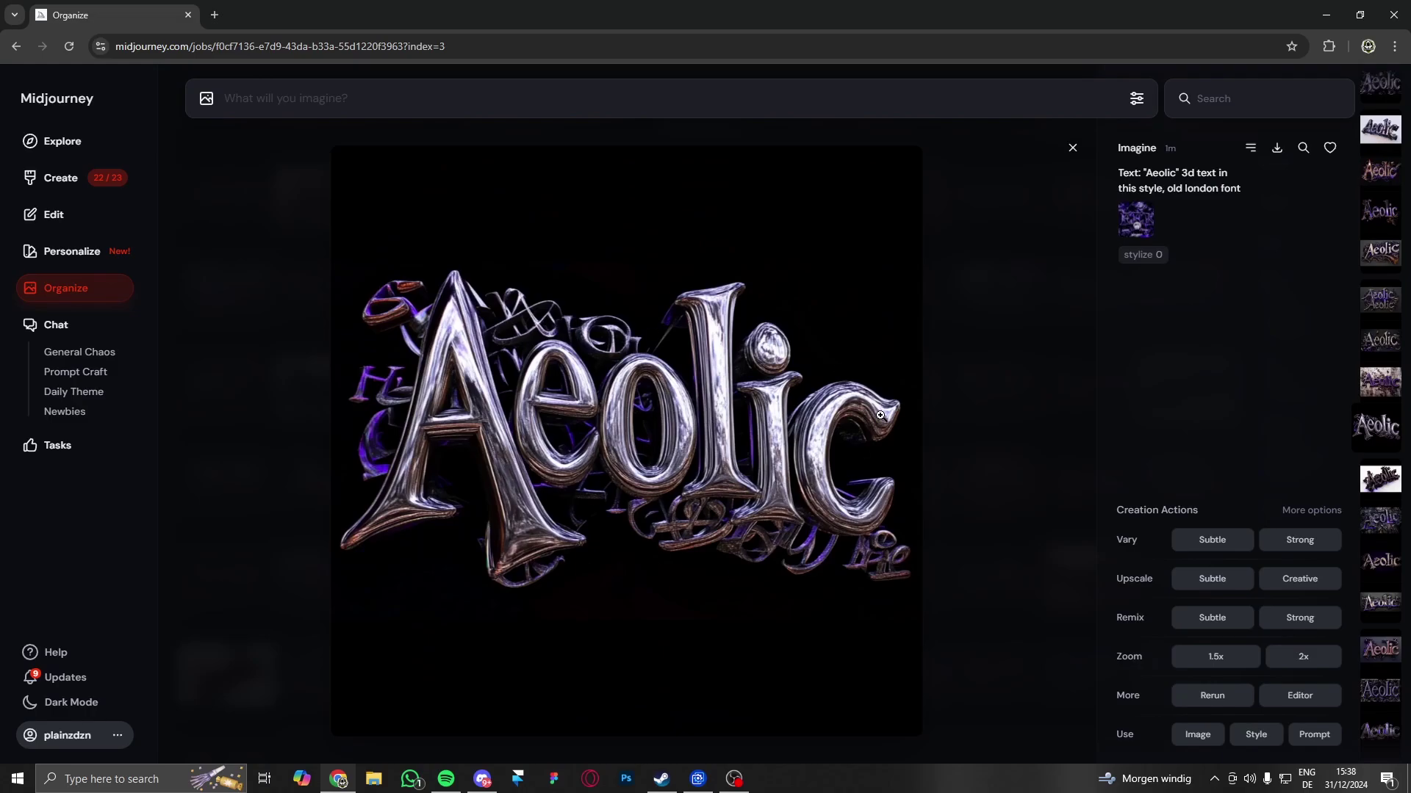
{"action": "left_click", "coordinate": [1036, 388]}
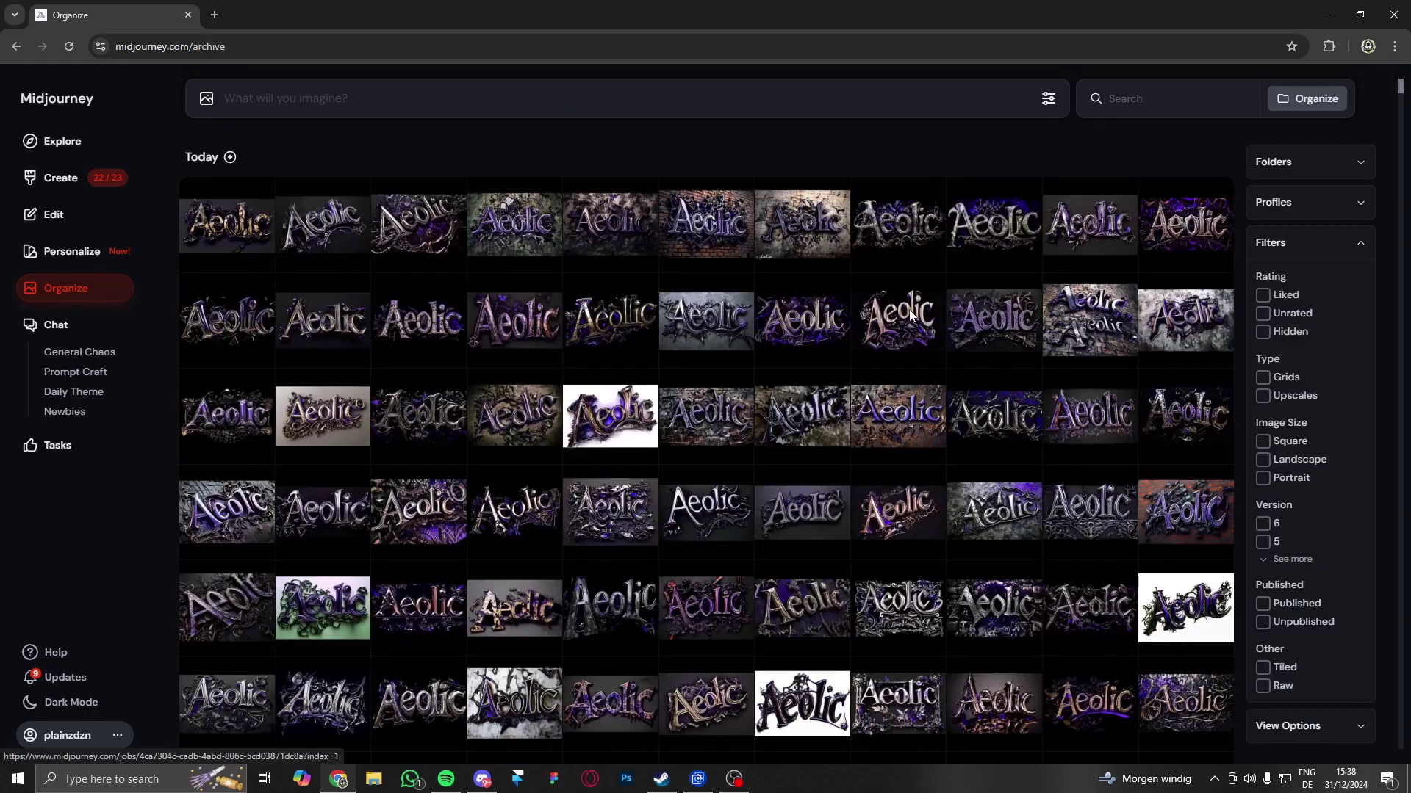
Step: Examine several "Aeolic" images from the first rows of today's results enlarged, including the wood-grain lettering on black
{"action": "left_click", "coordinate": [911, 315]}
{"action": "left_click", "coordinate": [1003, 457]}
{"action": "left_click", "coordinate": [831, 328]}
{"action": "left_click", "coordinate": [994, 436]}
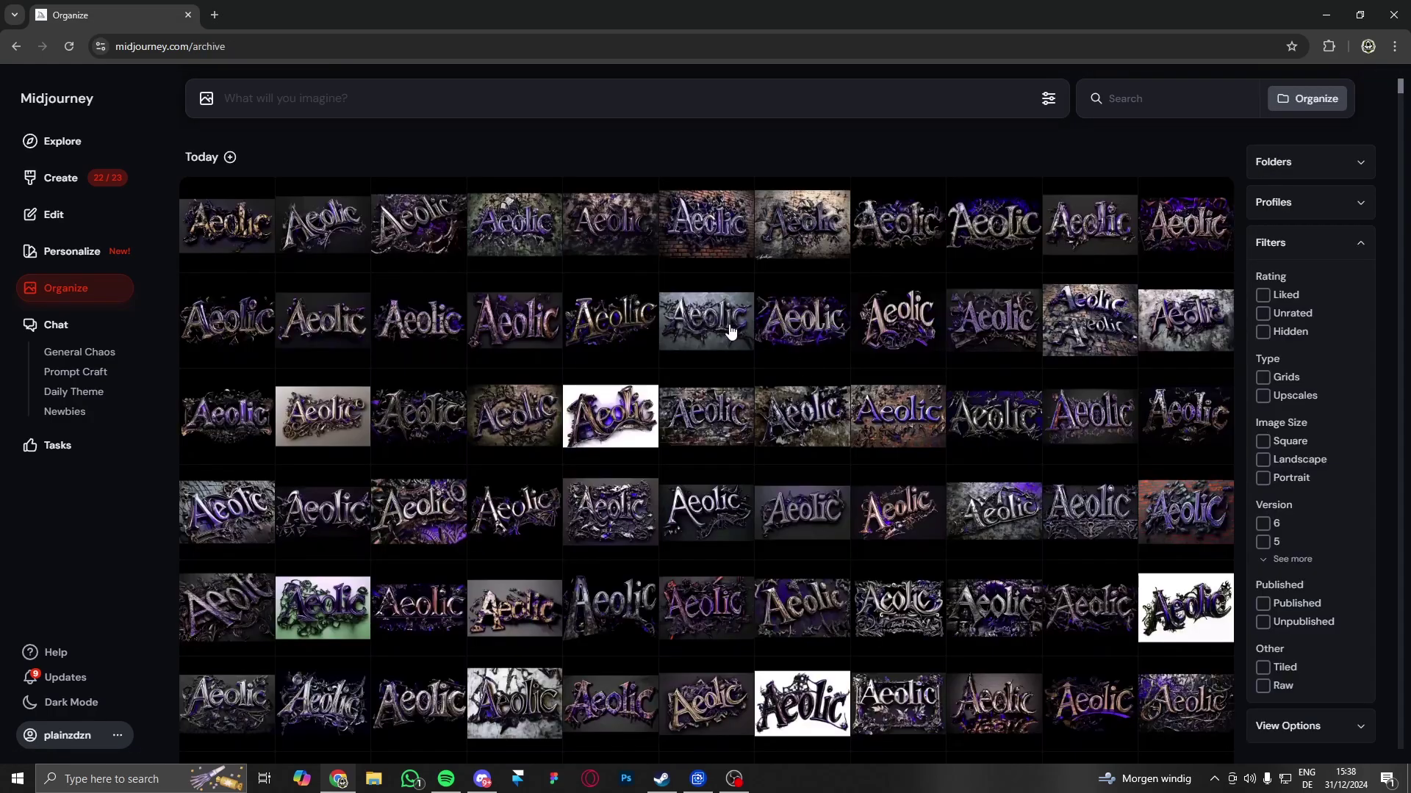
{"action": "left_click", "coordinate": [732, 333]}
{"action": "left_click", "coordinate": [963, 455]}
{"action": "left_click", "coordinate": [860, 317]}
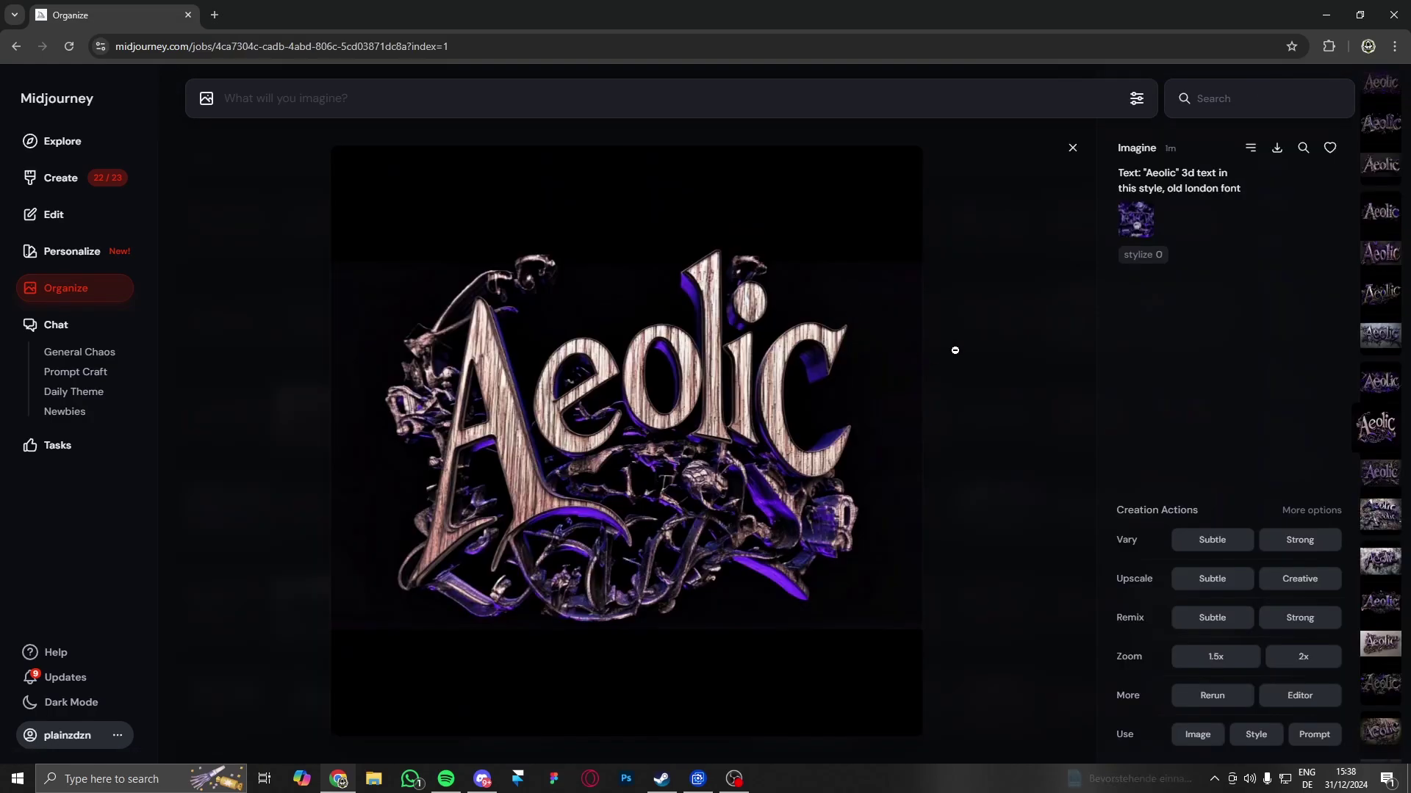
{"action": "left_click", "coordinate": [951, 346]}
{"action": "left_click", "coordinate": [898, 392]}
{"action": "left_click", "coordinate": [945, 443]}
{"action": "left_click", "coordinate": [430, 335]}
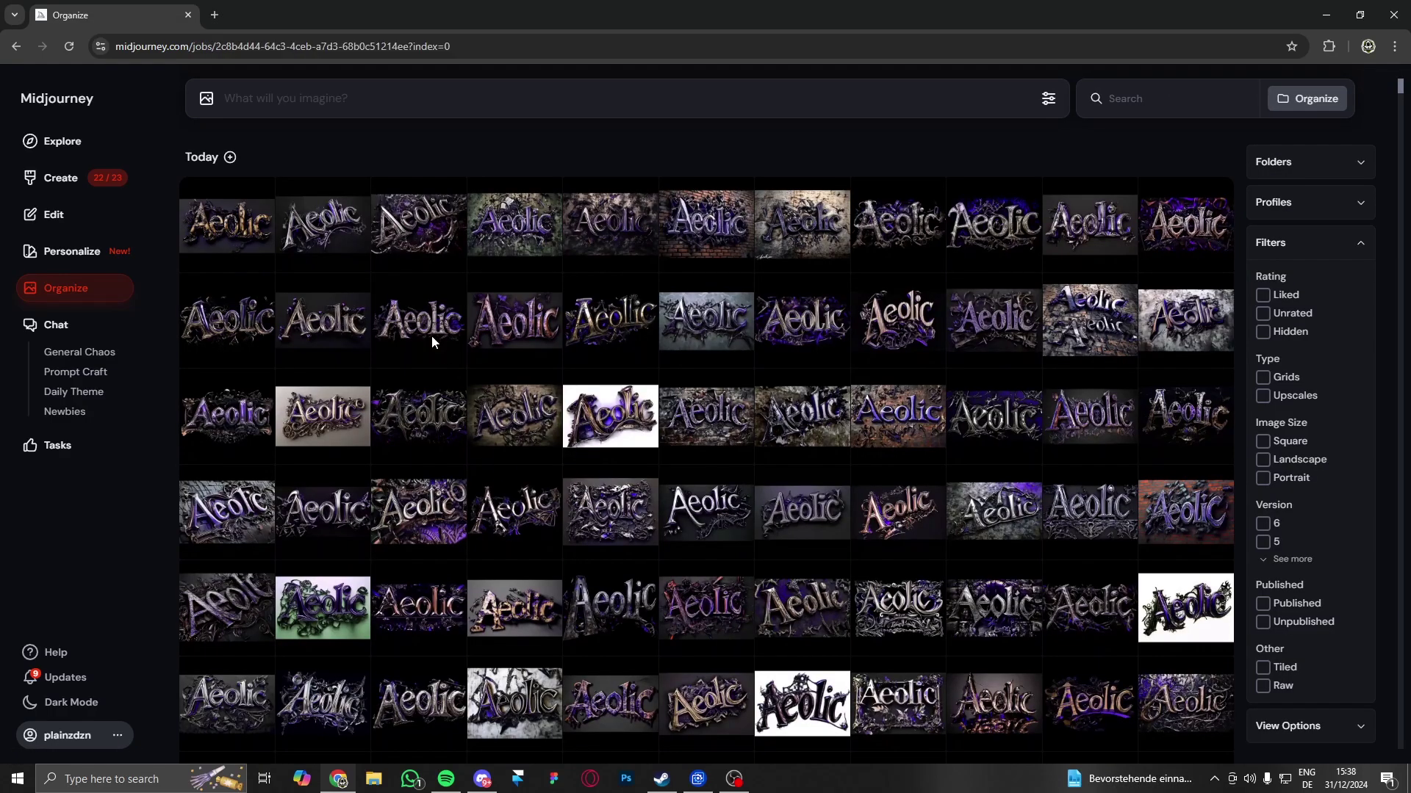
{"action": "left_click", "coordinate": [967, 499]}
{"action": "left_click", "coordinate": [418, 416]}
{"action": "left_click", "coordinate": [992, 425]}
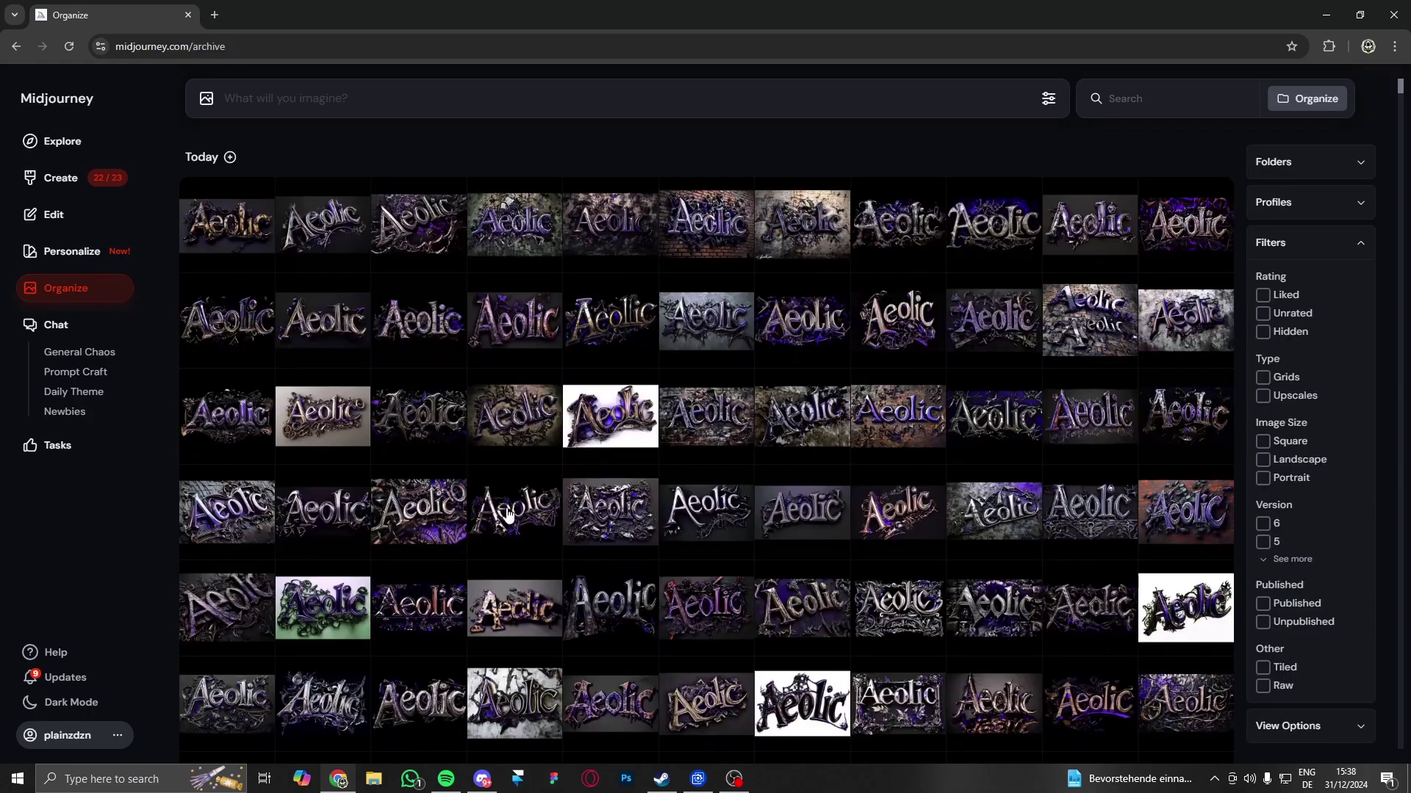
Step: Start a Creative upscale of the slanted chrome-and-purple "Aeolic" image on black and return to the archive
{"action": "left_click", "coordinate": [950, 475]}
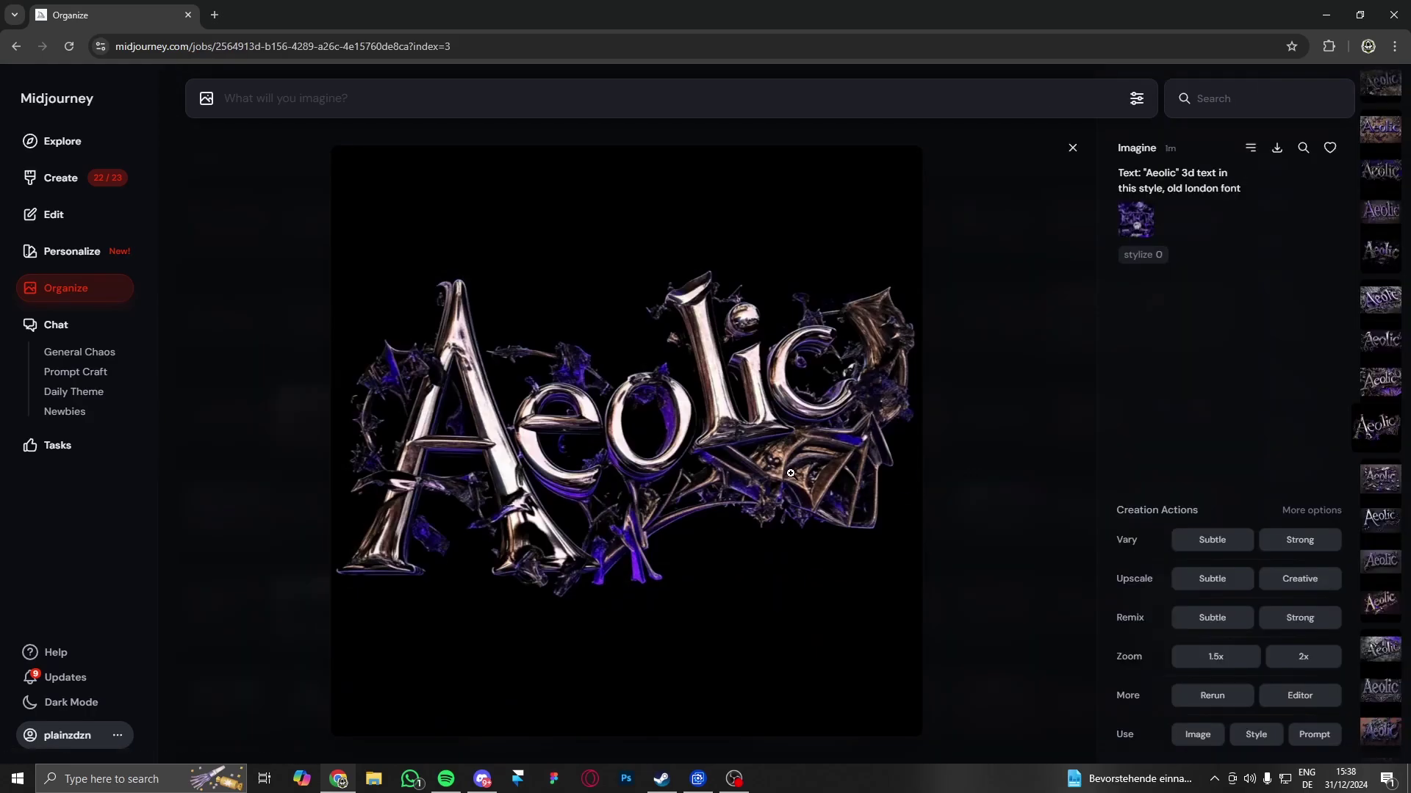
{"action": "left_click", "coordinate": [1300, 578]}
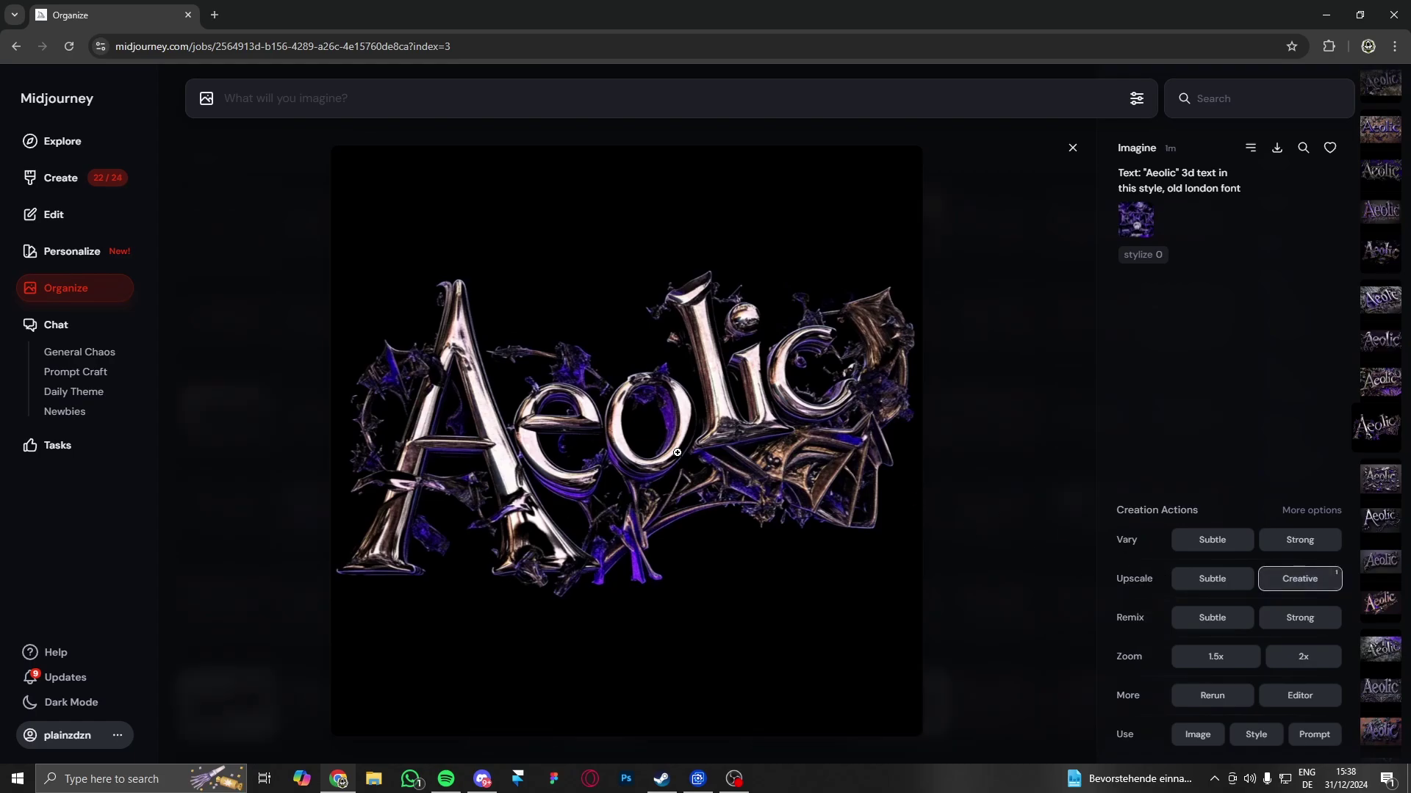
{"action": "left_click", "coordinate": [1027, 436]}
Step: Look for more upscale candidates in the middle rows of today's results, including the purple "Aeolic" on a red brick wall
{"action": "left_click", "coordinate": [459, 441]}
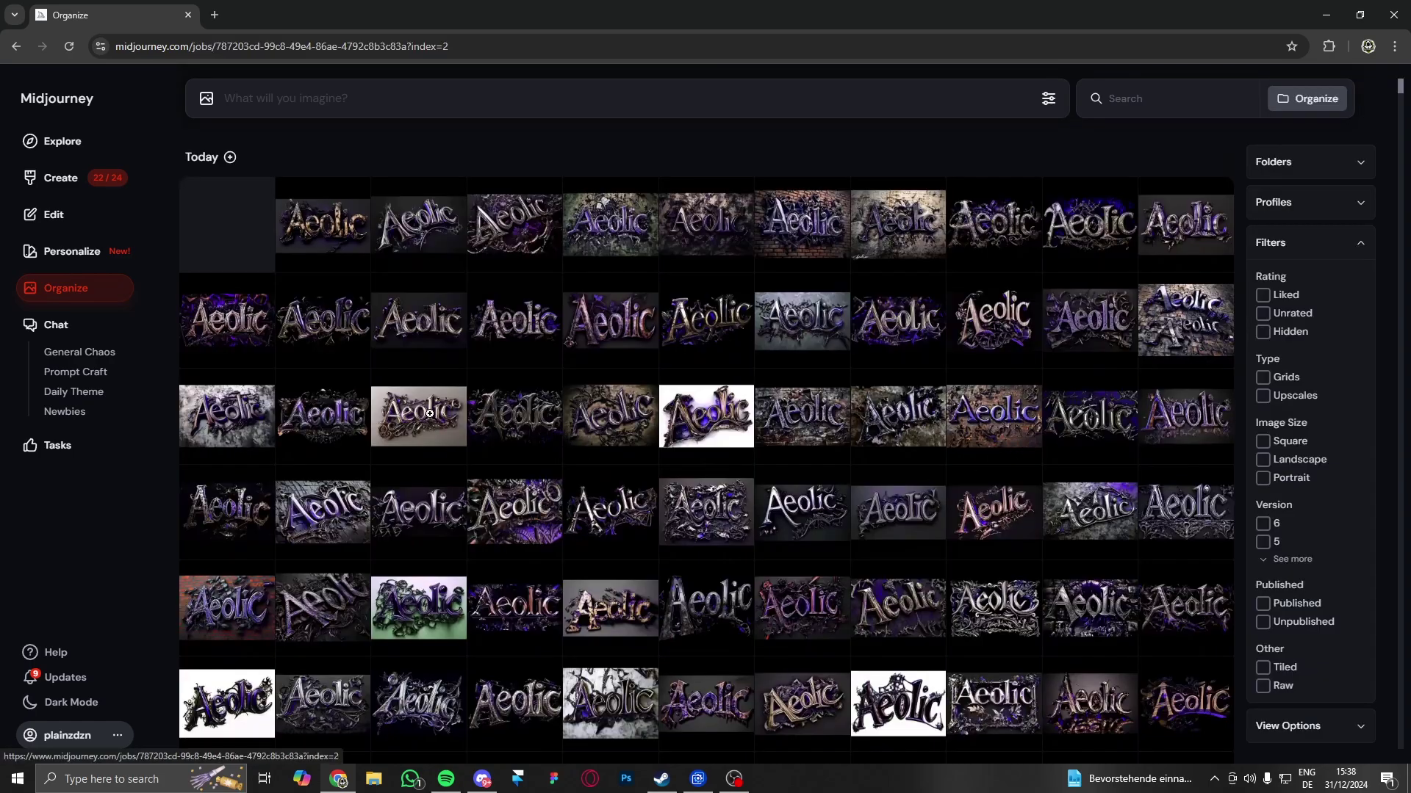
{"action": "left_click", "coordinate": [1049, 550]}
{"action": "left_click", "coordinate": [318, 529]}
{"action": "left_click", "coordinate": [1004, 553]}
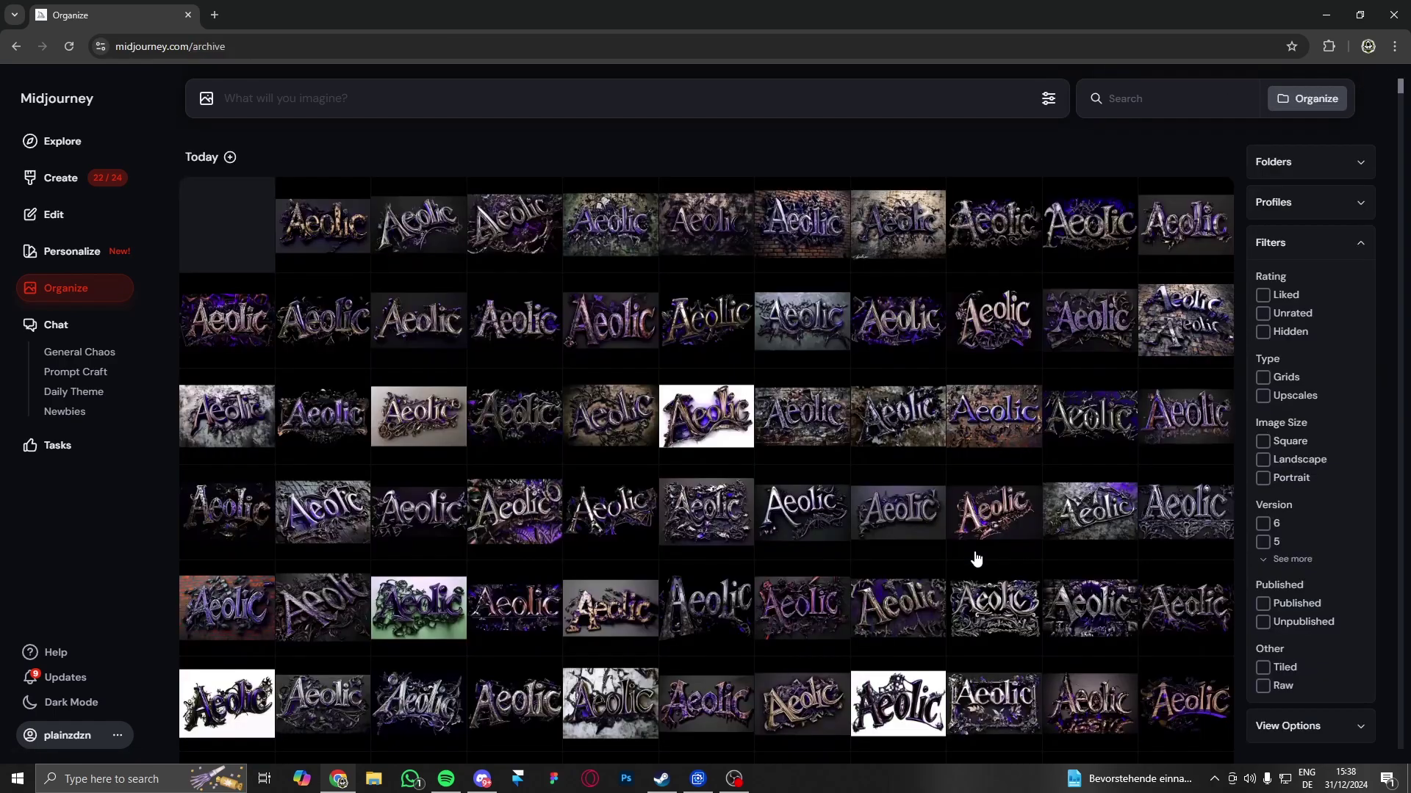
{"action": "left_click", "coordinate": [976, 561]}
{"action": "left_click", "coordinate": [1033, 491]}
{"action": "left_click", "coordinate": [351, 594]}
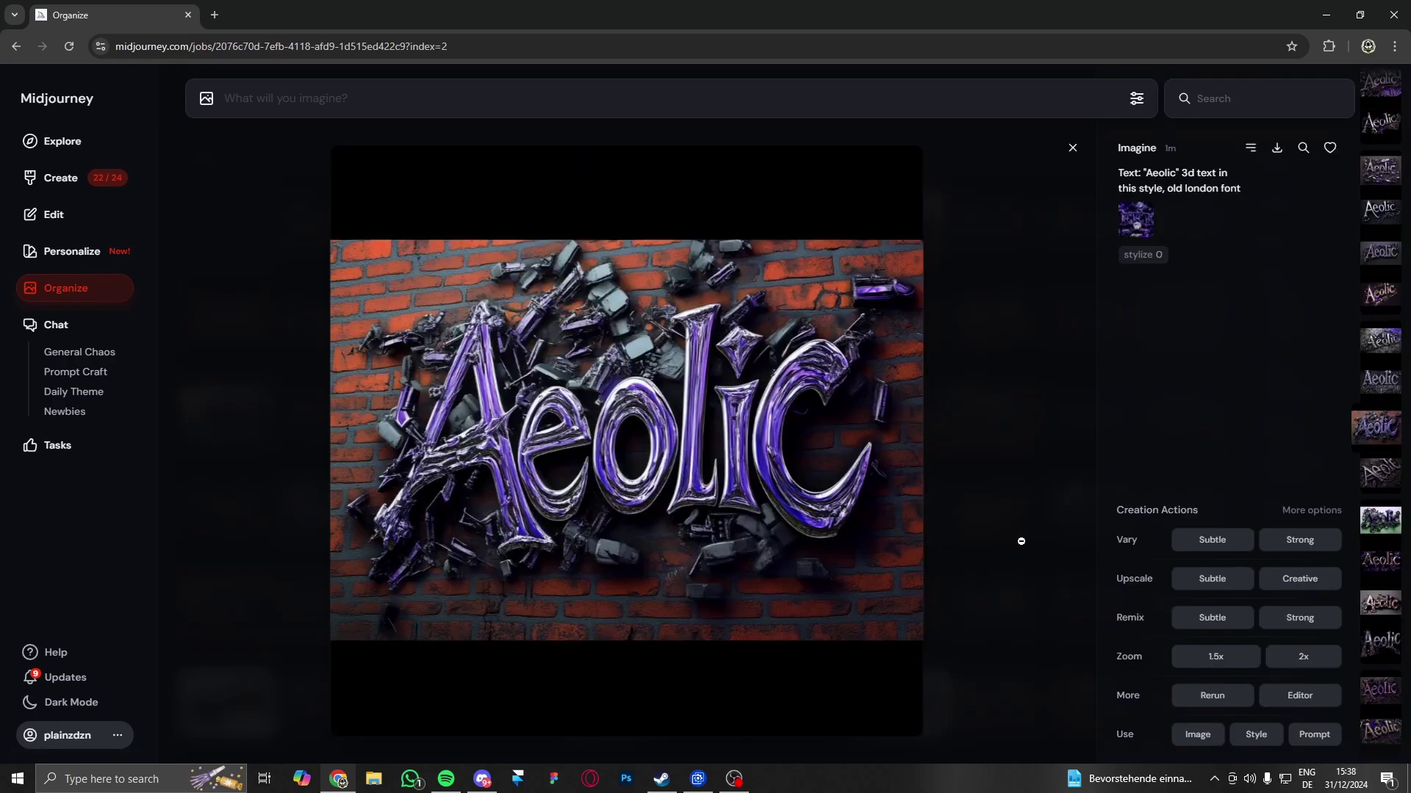
{"action": "left_click", "coordinate": [1017, 542]}
{"action": "scroll", "coordinate": [588, 612], "scroll_direction": "down", "scroll_amount": 1}
{"action": "left_click", "coordinate": [437, 574]}
{"action": "left_click", "coordinate": [983, 544]}
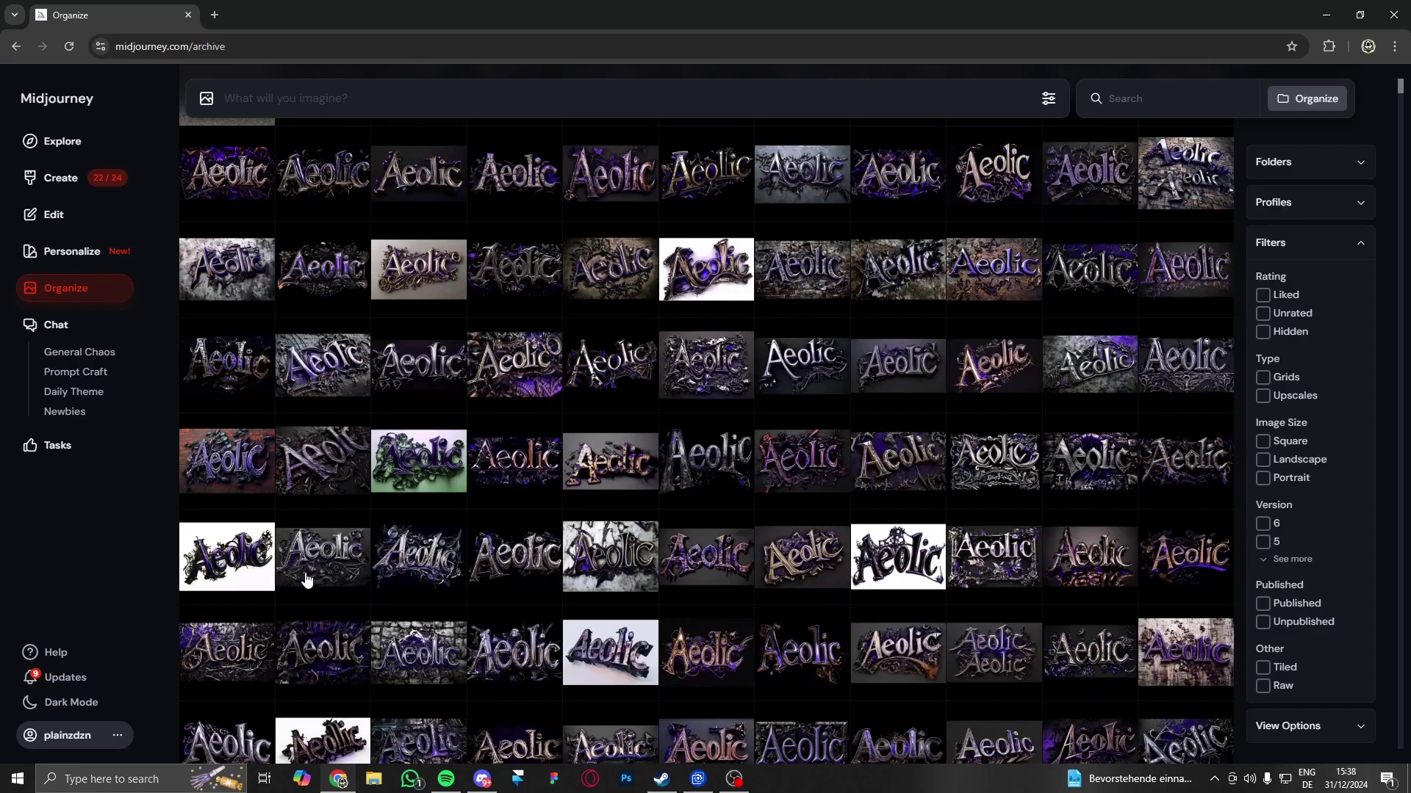
Step: Compare enlarged "Aeolic" variations from the lower half of today's results, including the gold-edged lettering on a purple background
{"action": "left_click", "coordinate": [307, 581]}
{"action": "left_click", "coordinate": [1029, 534]}
{"action": "left_click", "coordinate": [239, 544]}
{"action": "left_click", "coordinate": [1038, 496]}
{"action": "scroll", "coordinate": [658, 575], "scroll_direction": "down", "scroll_amount": 2}
{"action": "scroll", "coordinate": [657, 575], "scroll_direction": "down", "scroll_amount": 1}
{"action": "left_click", "coordinate": [337, 519]}
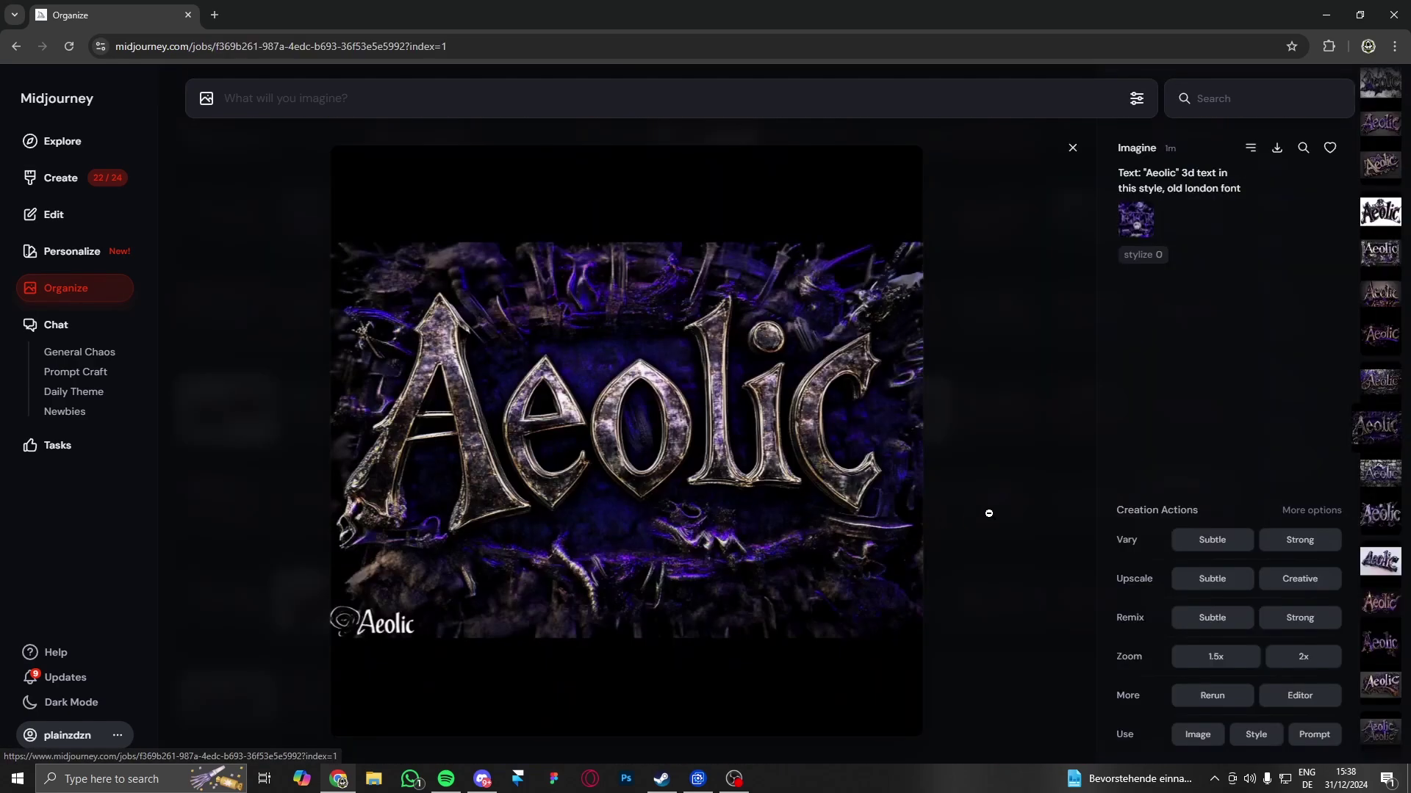
{"action": "left_click", "coordinate": [985, 510]}
{"action": "left_click", "coordinate": [286, 539]}
{"action": "left_click", "coordinate": [910, 554]}
{"action": "scroll", "coordinate": [808, 522], "scroll_direction": "down", "scroll_amount": 2}
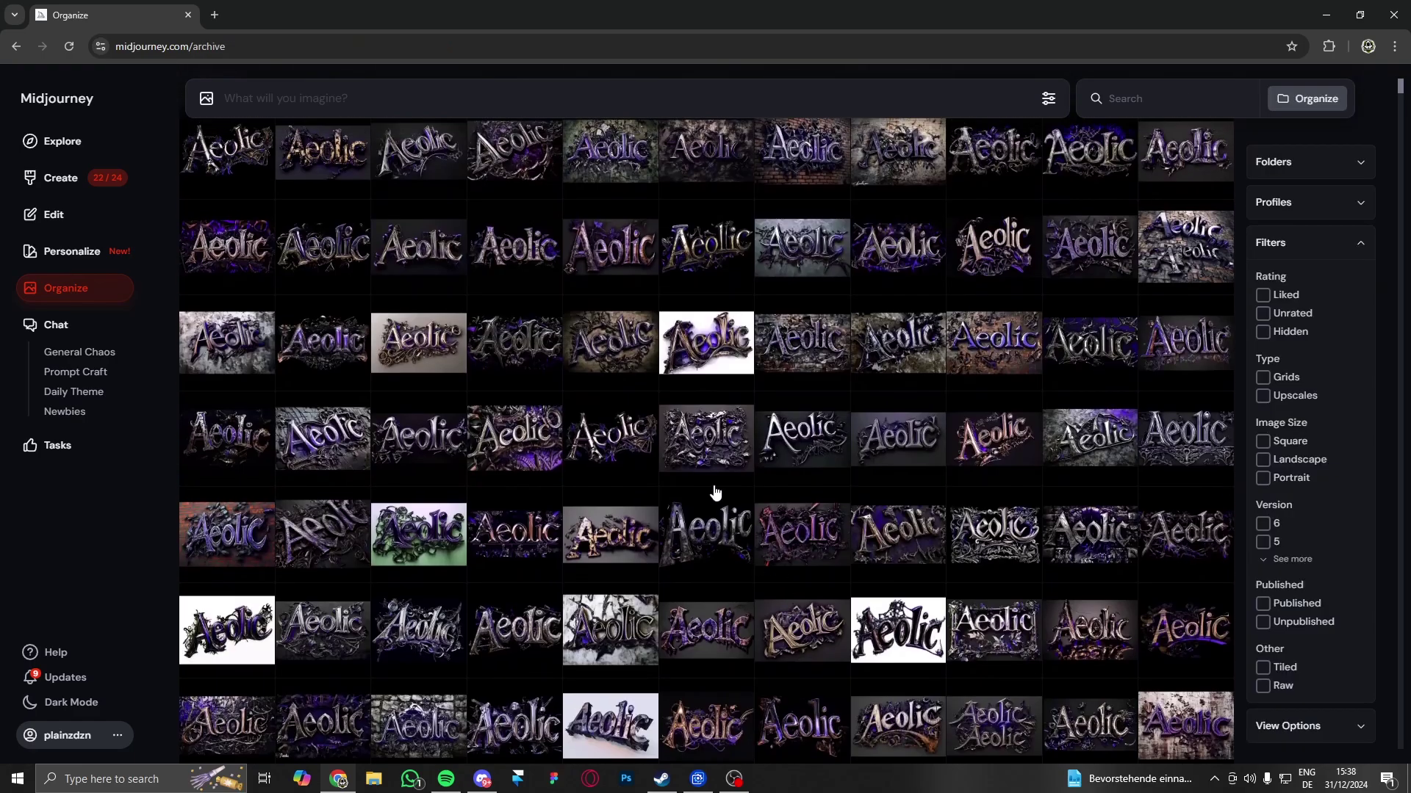
{"action": "left_click", "coordinate": [715, 491]}
{"action": "left_click", "coordinate": [1001, 487]}
{"action": "scroll", "coordinate": [882, 551], "scroll_direction": "up", "scroll_amount": 1}
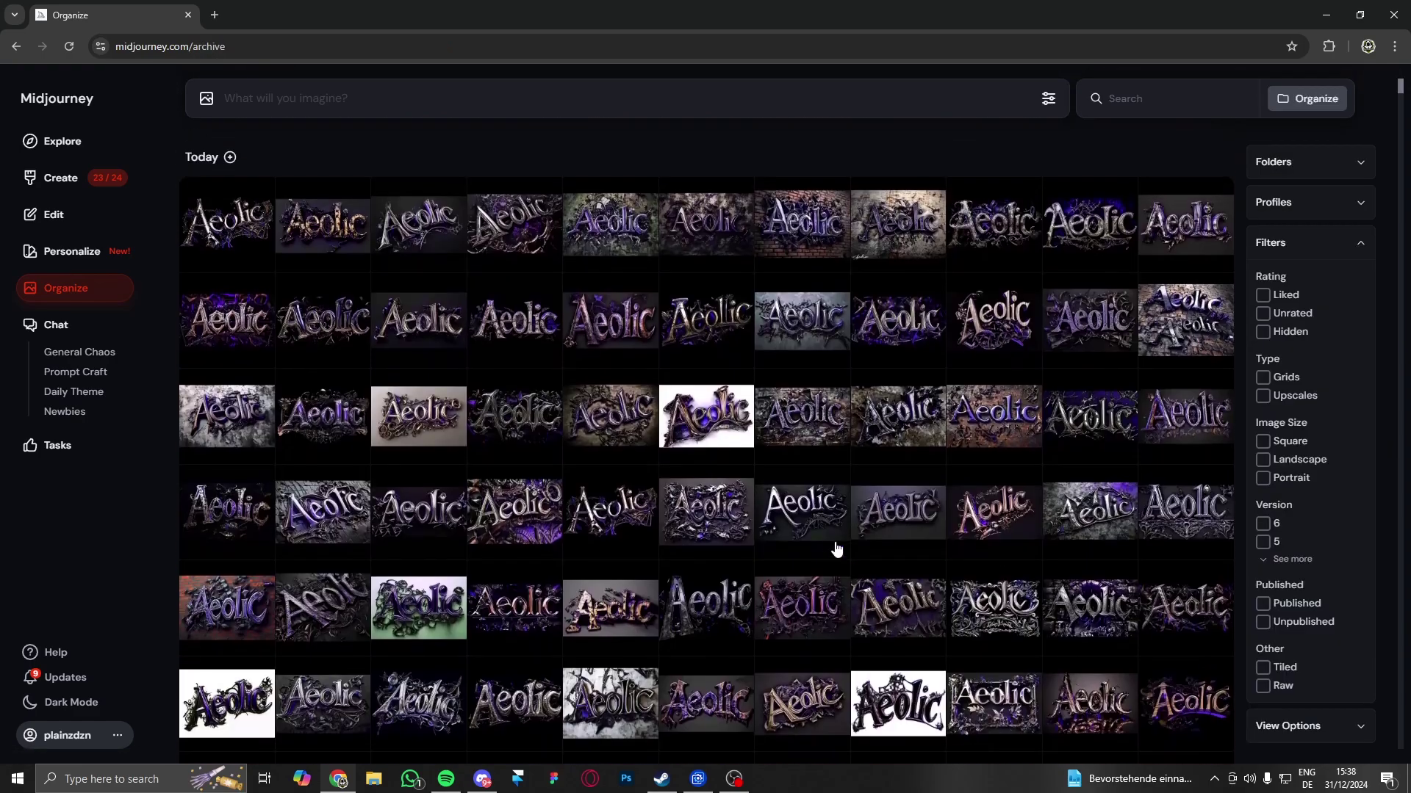
{"action": "left_click", "coordinate": [971, 516]}
Step: Recheck the "Aeolic" variations in the top two rows enlarged, including the purple-and-copper, wood-grain and double-text brick images
{"action": "left_click", "coordinate": [627, 334]}
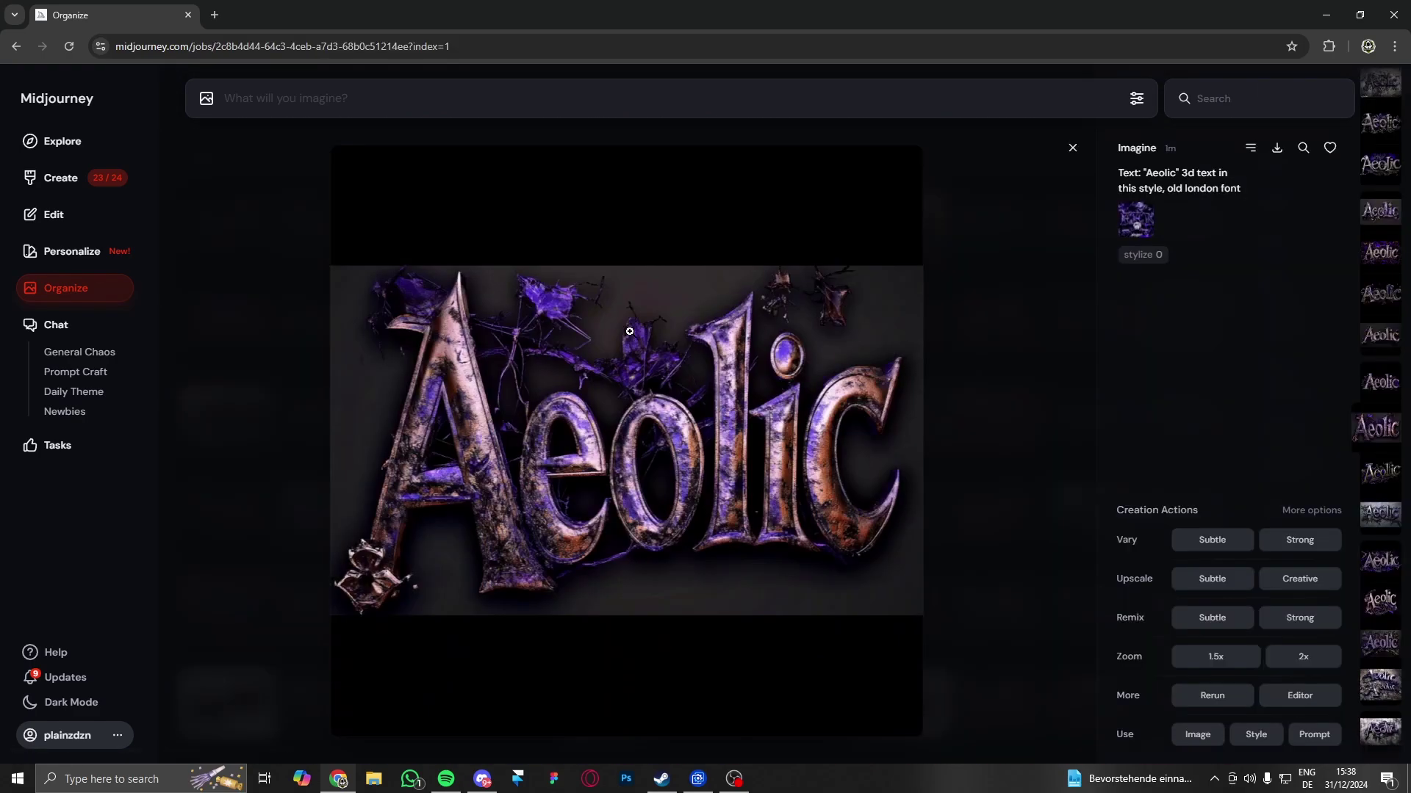
{"action": "left_click", "coordinate": [981, 431]}
{"action": "left_click", "coordinate": [898, 334]}
{"action": "left_click", "coordinate": [969, 472]}
{"action": "left_click", "coordinate": [968, 353]}
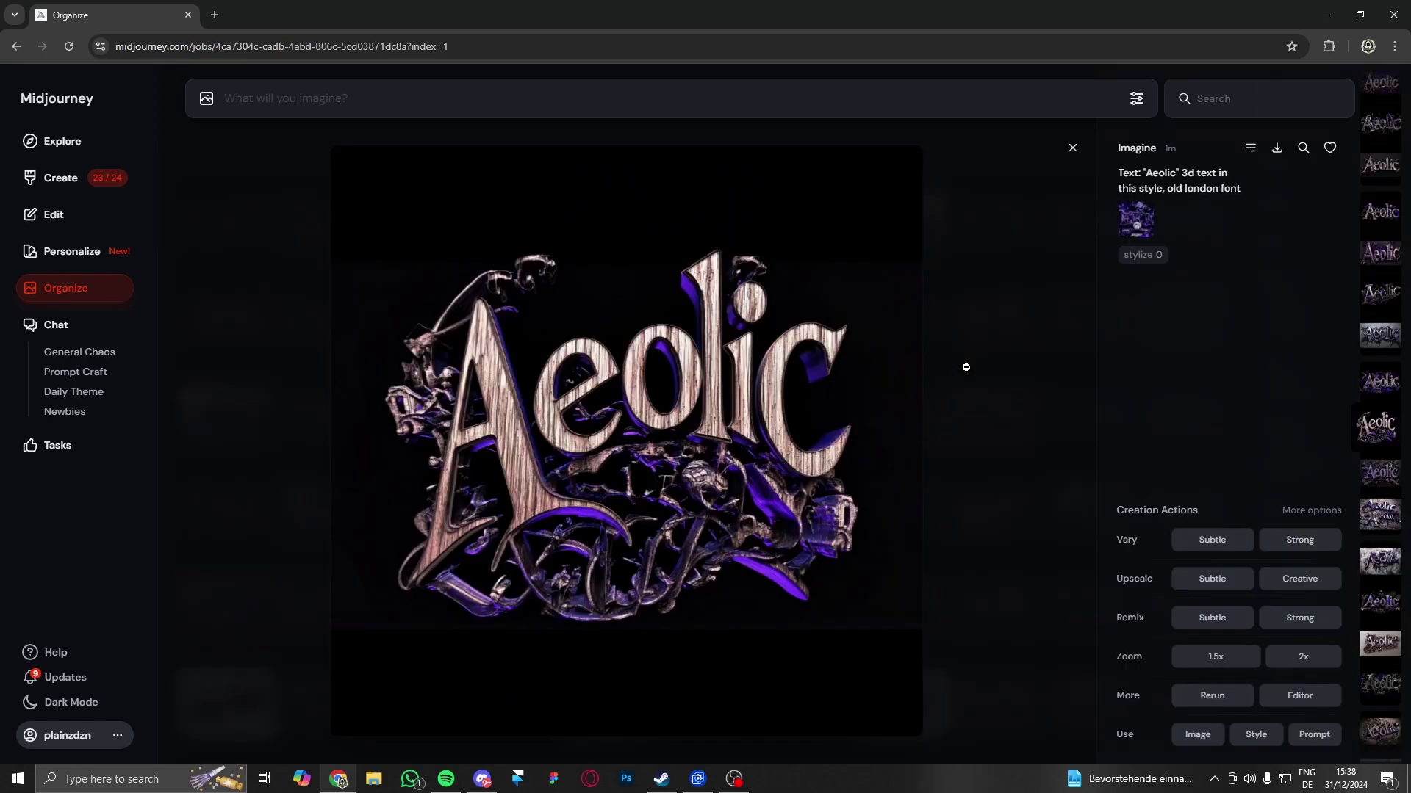
{"action": "left_click", "coordinate": [1058, 528]}
{"action": "left_click", "coordinate": [1095, 356]}
{"action": "left_click", "coordinate": [1024, 476]}
{"action": "left_click", "coordinate": [1065, 460]}
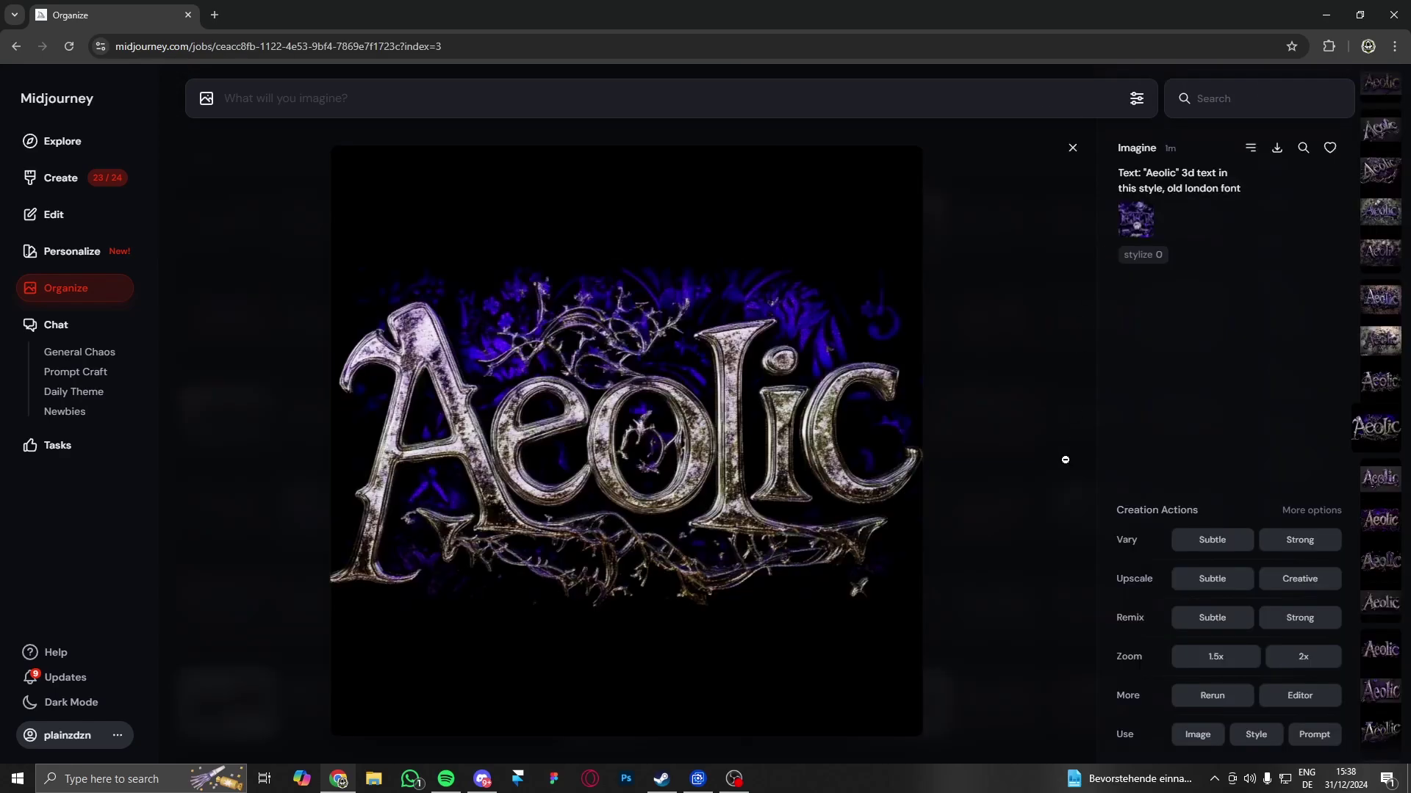
{"action": "left_click", "coordinate": [1042, 482]}
{"action": "left_click", "coordinate": [1212, 345]}
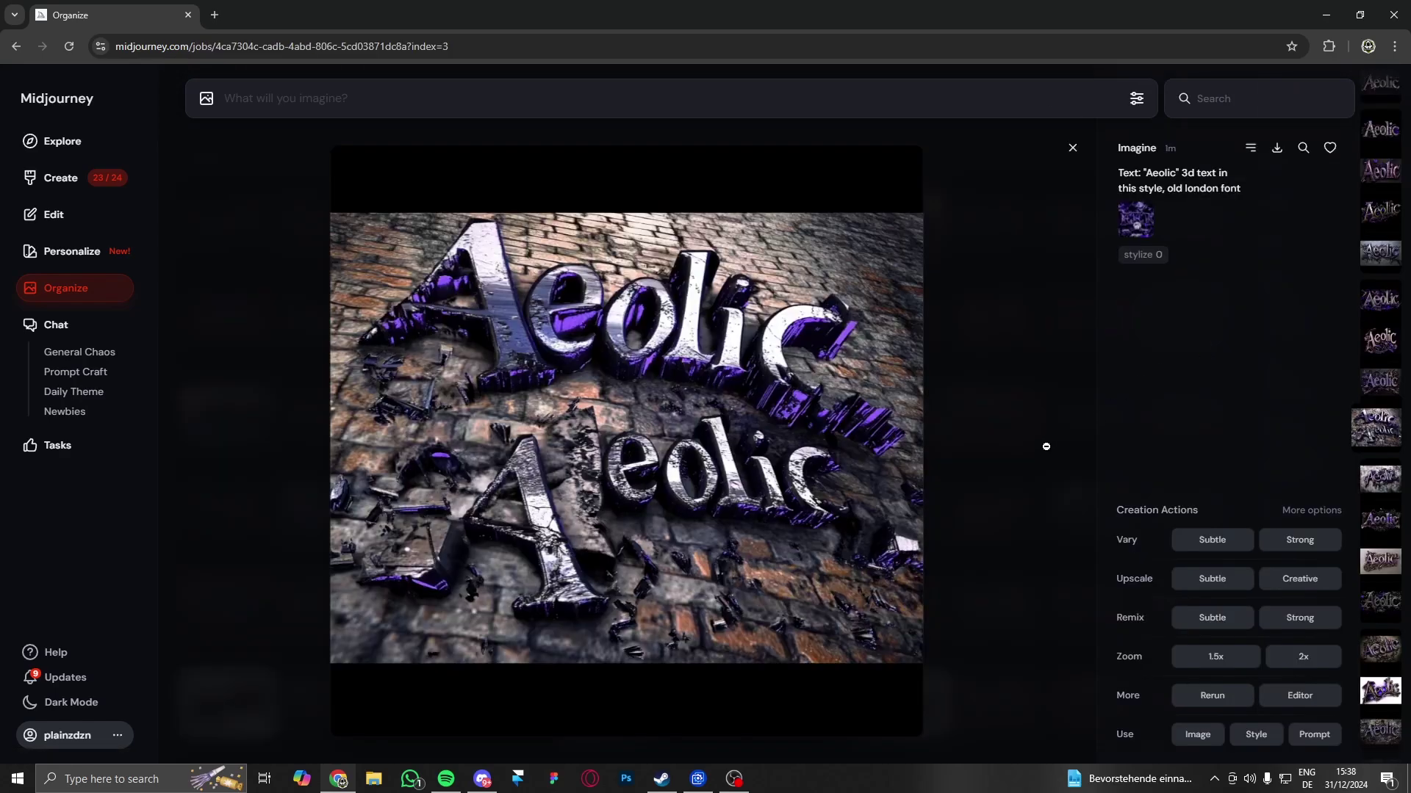
{"action": "left_click", "coordinate": [1050, 412]}
{"action": "left_click", "coordinate": [1185, 320]}
{"action": "left_click", "coordinate": [937, 481]}
{"action": "left_click", "coordinate": [825, 240]}
{"action": "left_click", "coordinate": [954, 443]}
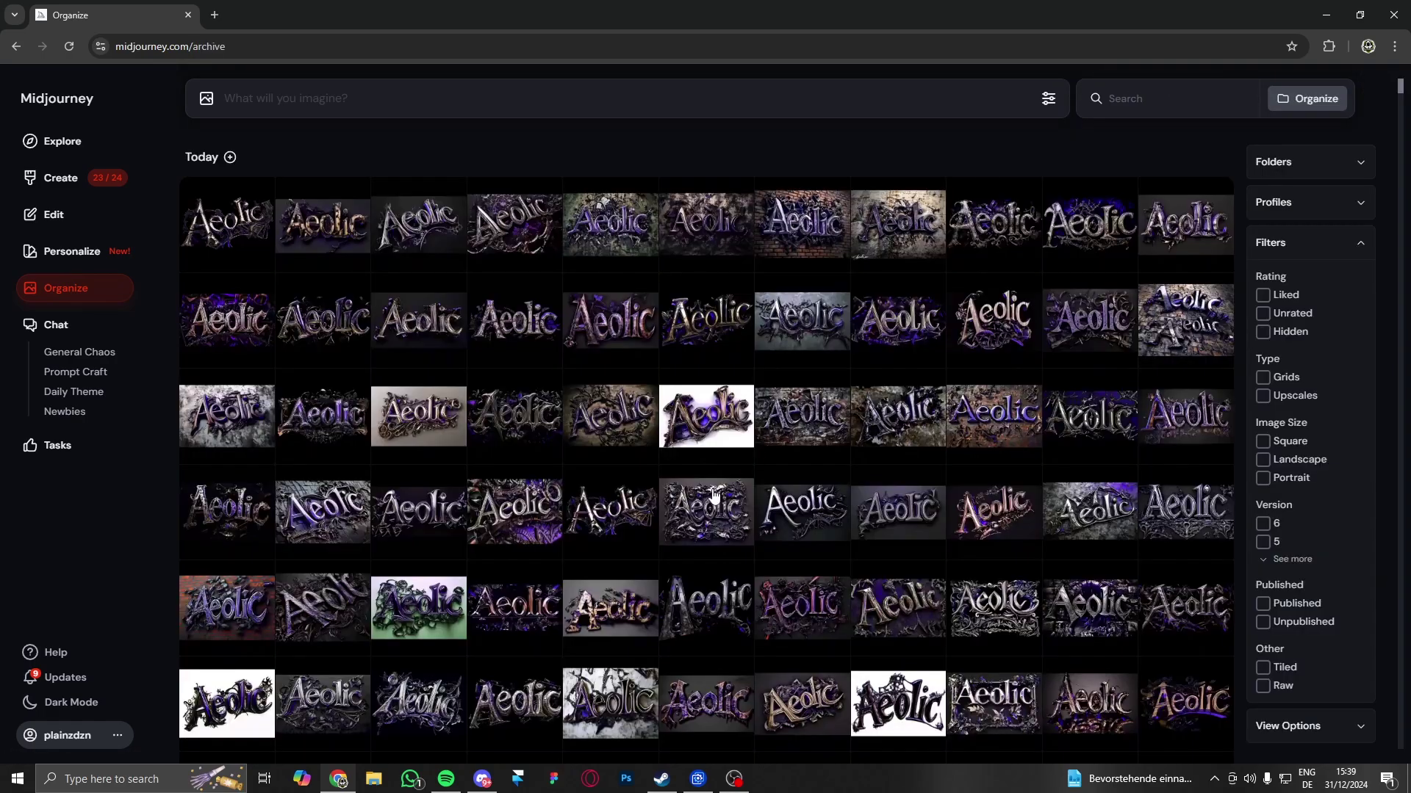
Step: Examine "Aeolic" images from the fourth and fifth rows of today's results enlarged
{"action": "scroll", "coordinate": [1067, 465], "scroll_direction": "down", "scroll_amount": 1}
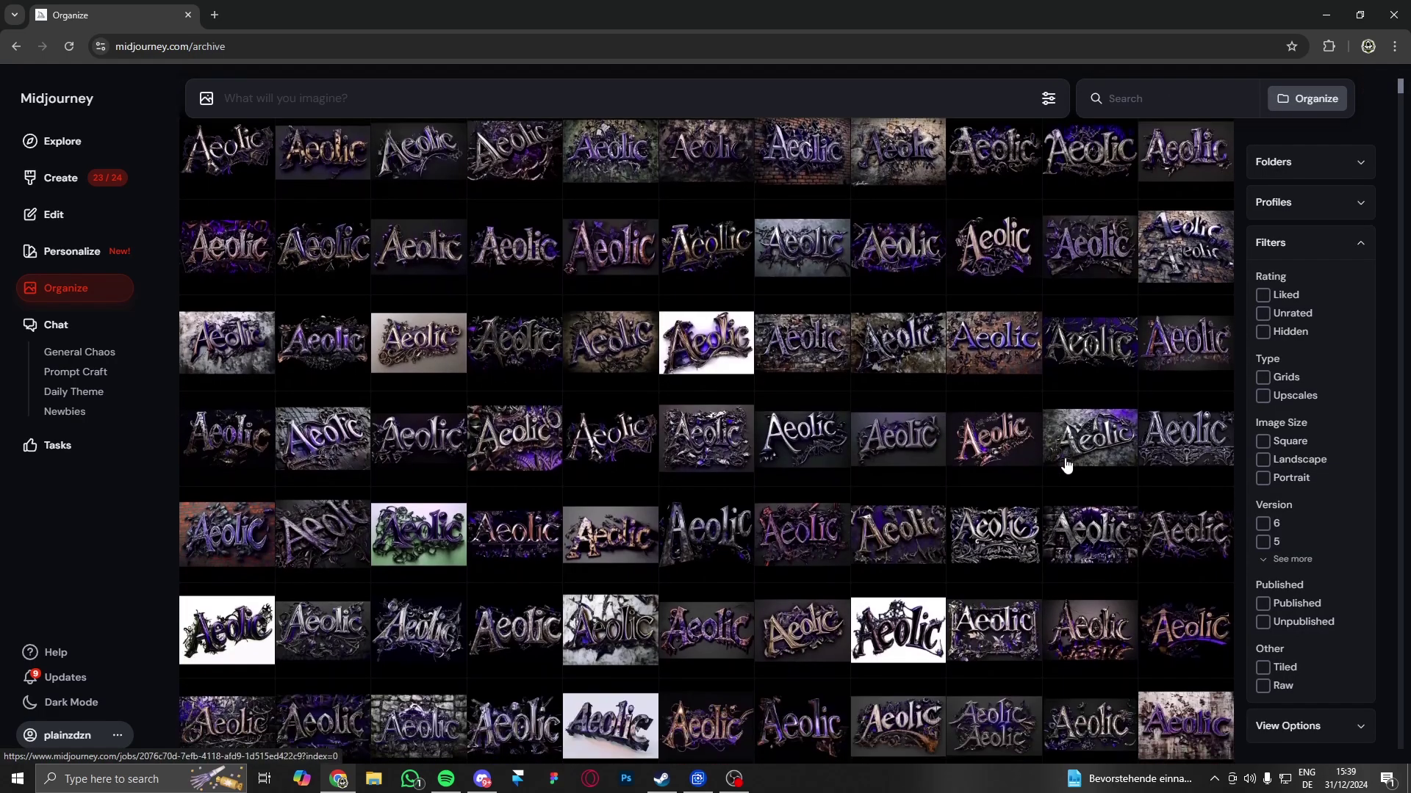
{"action": "left_click", "coordinate": [1171, 450]}
{"action": "left_click", "coordinate": [1048, 518]}
{"action": "left_click", "coordinate": [998, 513]}
{"action": "left_click", "coordinate": [1053, 528]}
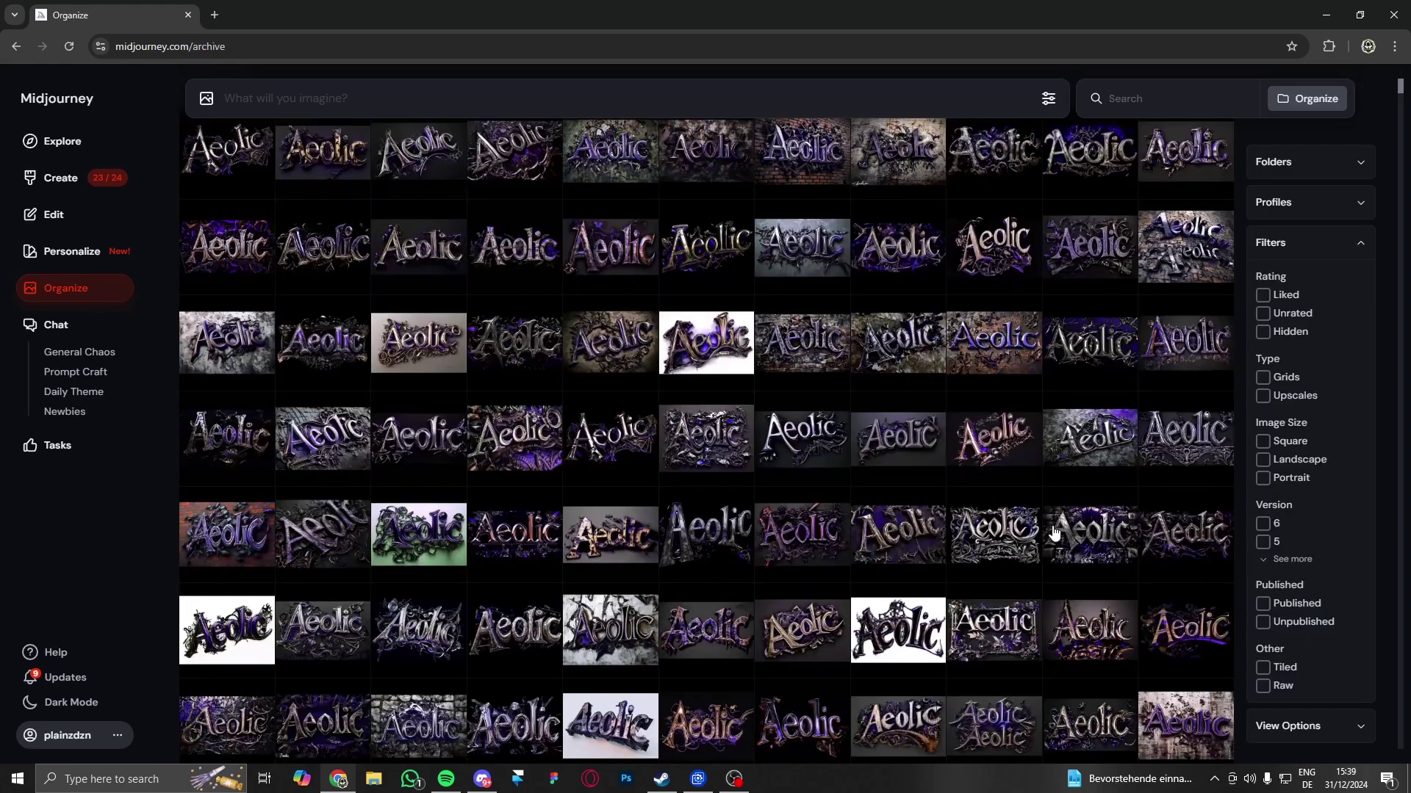
{"action": "left_click", "coordinate": [1054, 532]}
{"action": "left_click", "coordinate": [1030, 560]}
Step: Start a Creative upscale of the silver "Aeolic" image with the spider and thorny purple branches, then return to the archive
{"action": "left_click", "coordinate": [1105, 558]}
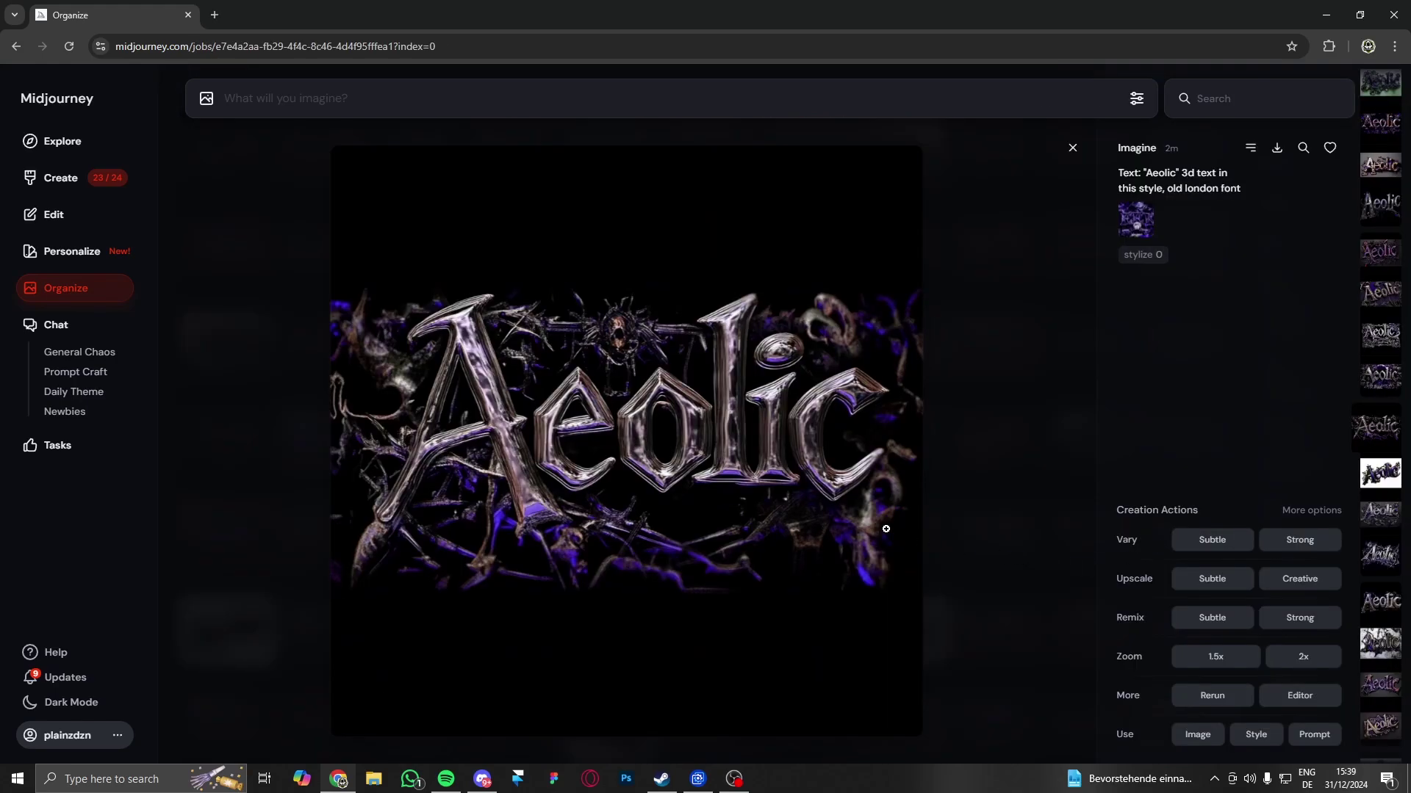
{"action": "left_click", "coordinate": [1283, 587]}
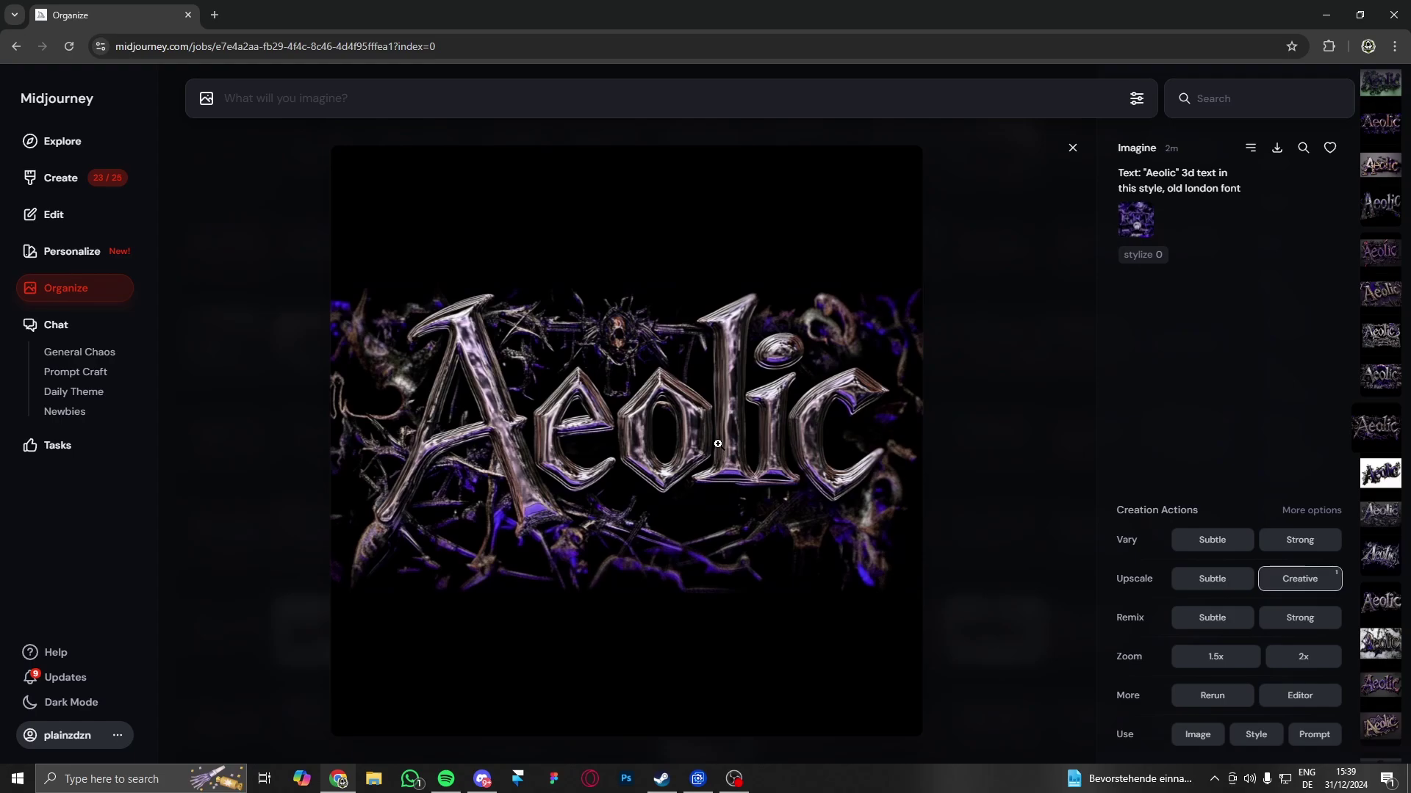
{"action": "left_click", "coordinate": [1040, 486]}
Step: Browse down to the 27 Dec 2024 results and back, and open the Creative upscale of the gold-and-purple "Aeolic" image
{"action": "scroll", "coordinate": [849, 583], "scroll_direction": "down", "scroll_amount": 5}
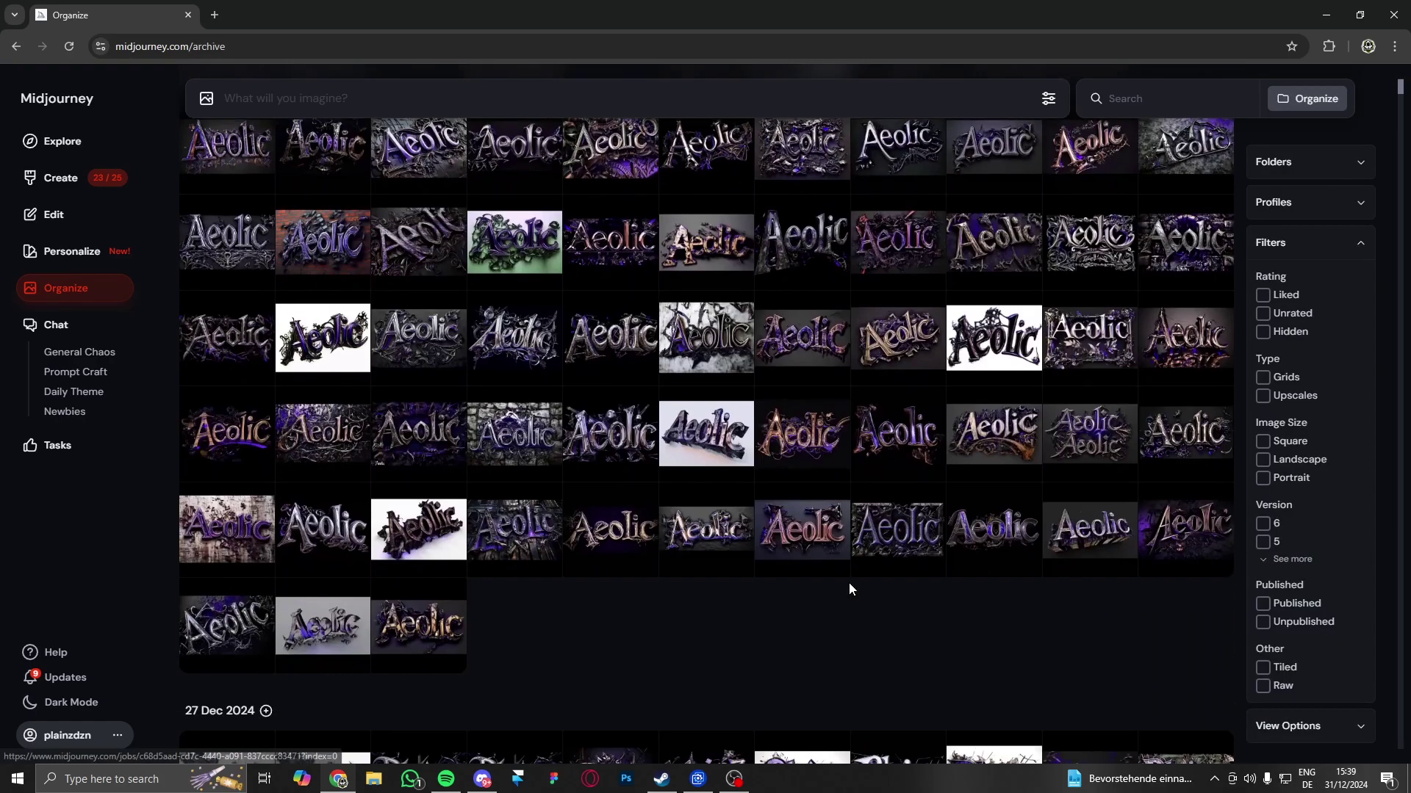
{"action": "scroll", "coordinate": [757, 583], "scroll_direction": "down", "scroll_amount": 4}
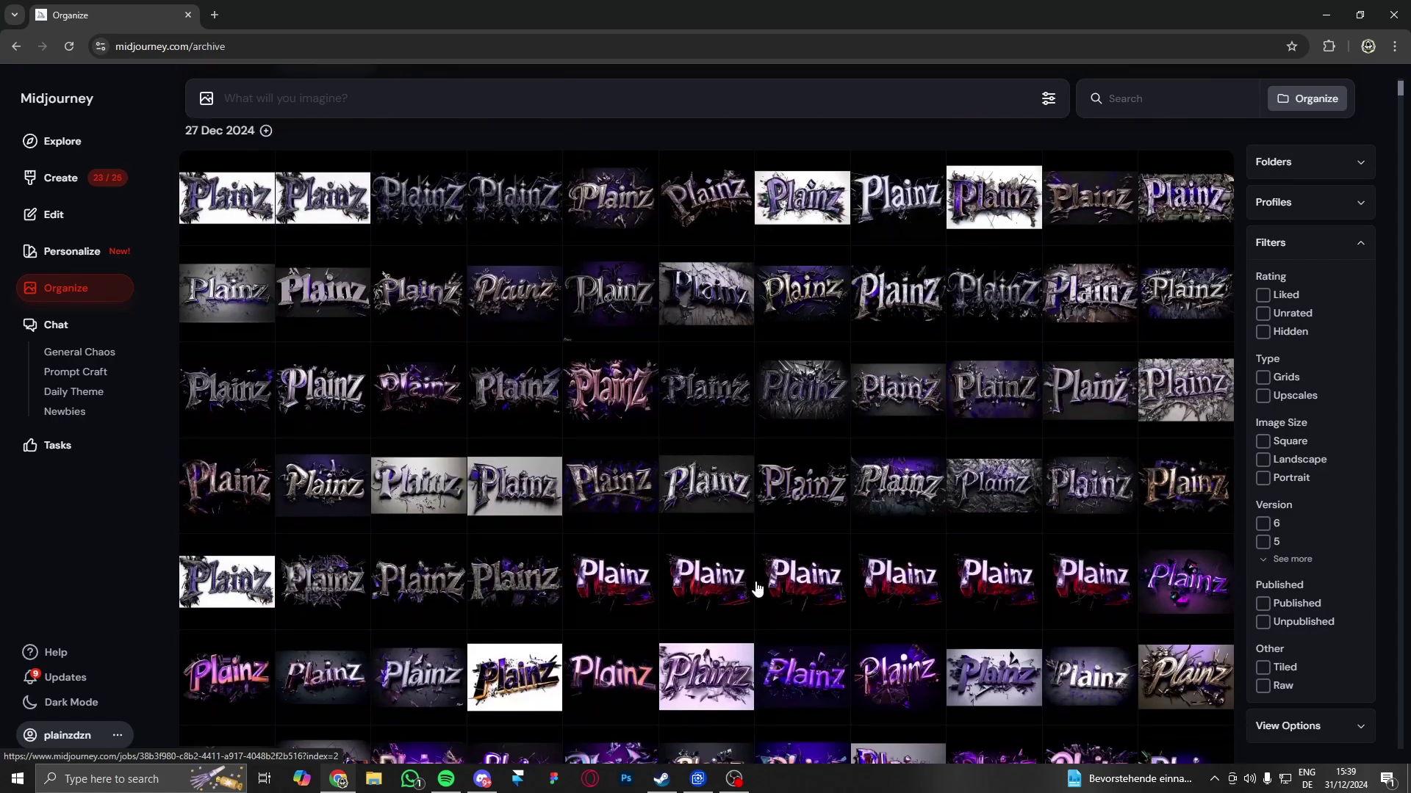
{"action": "scroll", "coordinate": [744, 592], "scroll_direction": "up", "scroll_amount": 10}
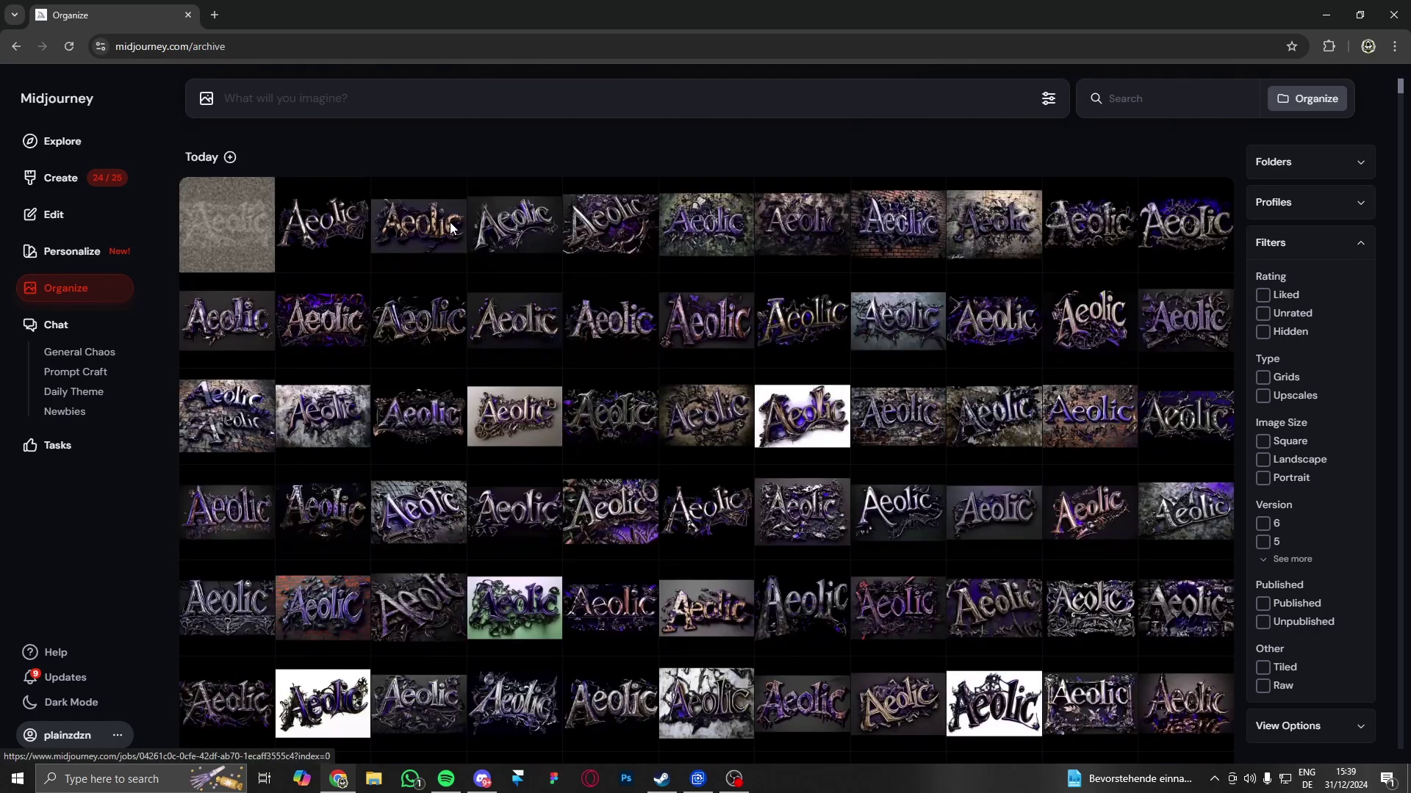
{"action": "left_click", "coordinate": [465, 238]}
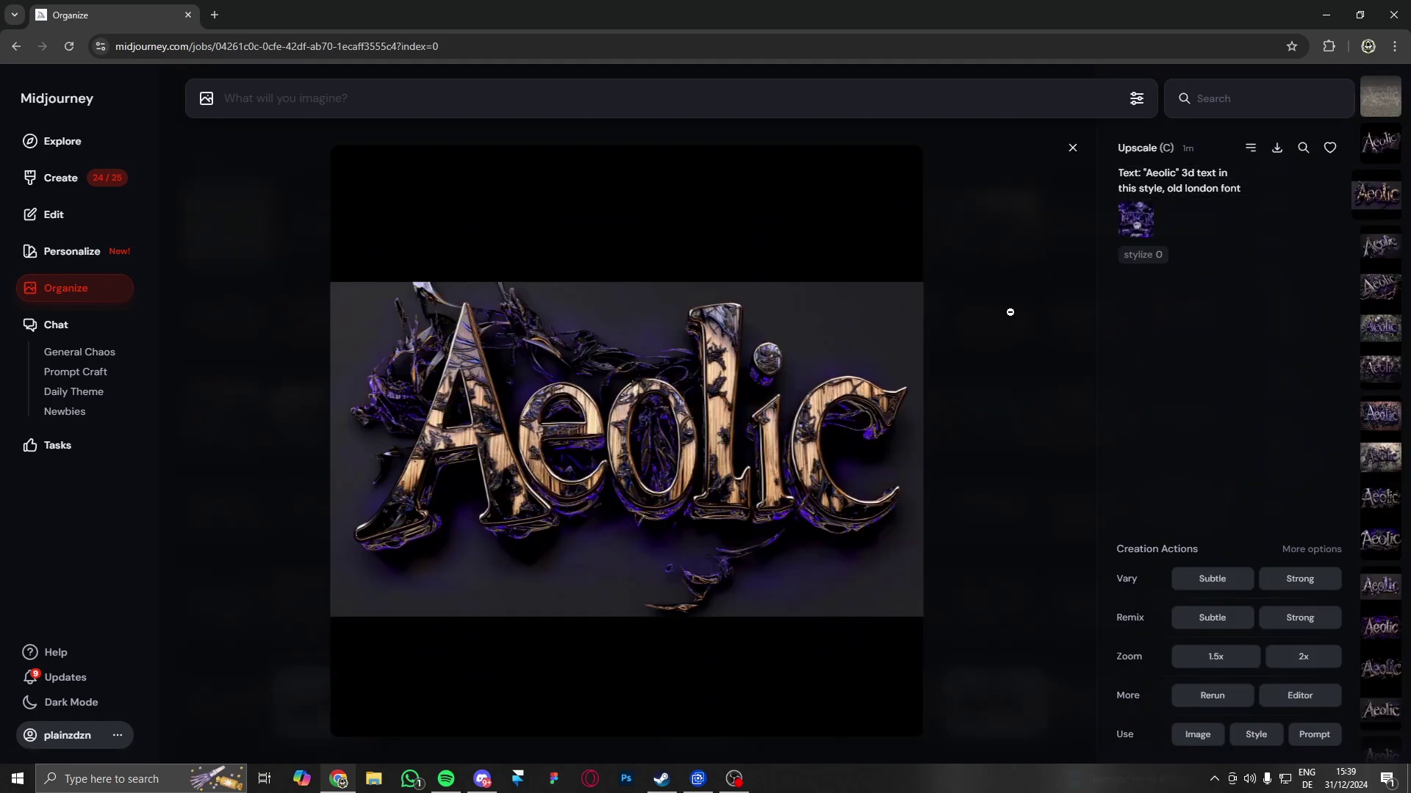
Step: Switch to Discord to check the spelling of the requested header name in the general channel, and return to Midjourney
{"action": "left_click", "coordinate": [482, 778]}
{"action": "double_click", "coordinate": [423, 425]}
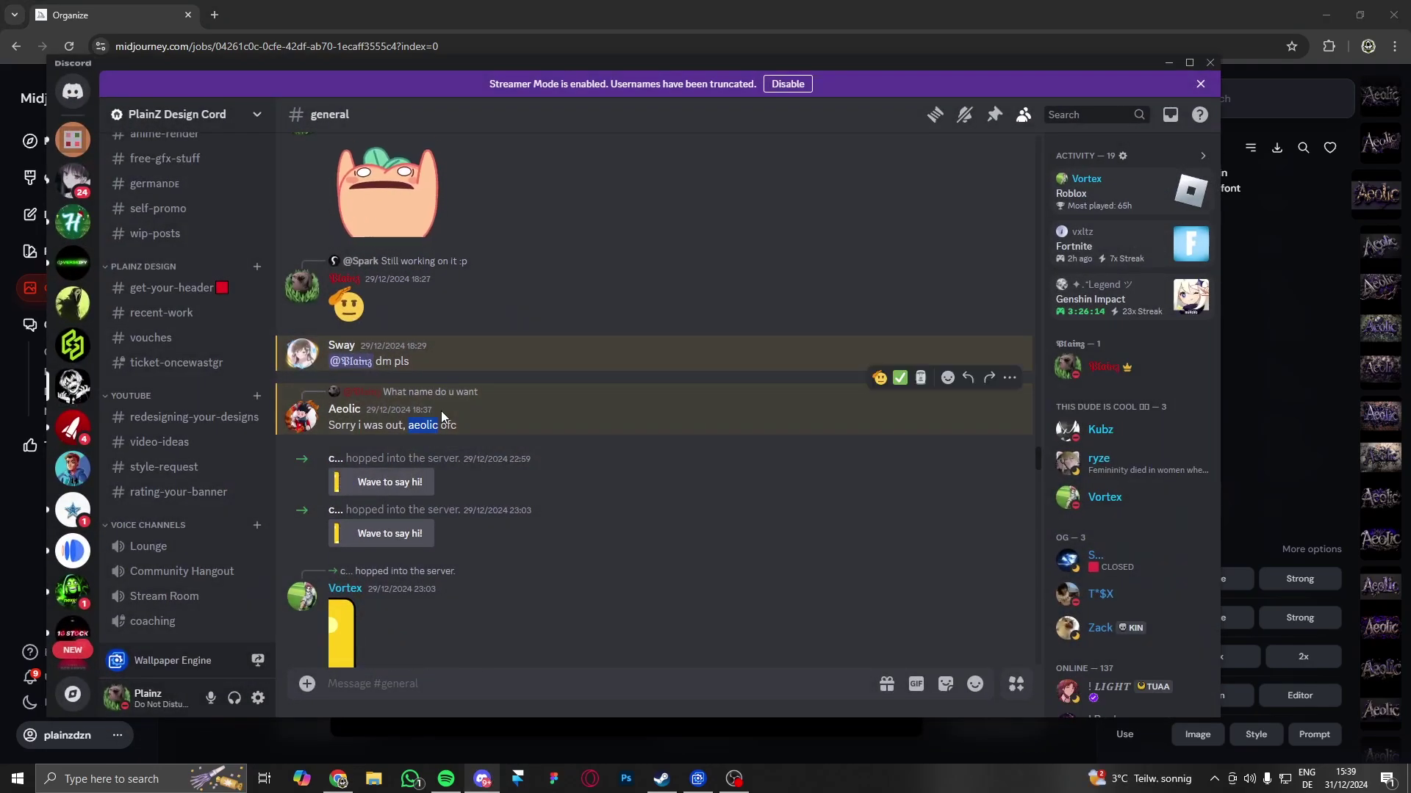
{"action": "left_click", "coordinate": [482, 779]}
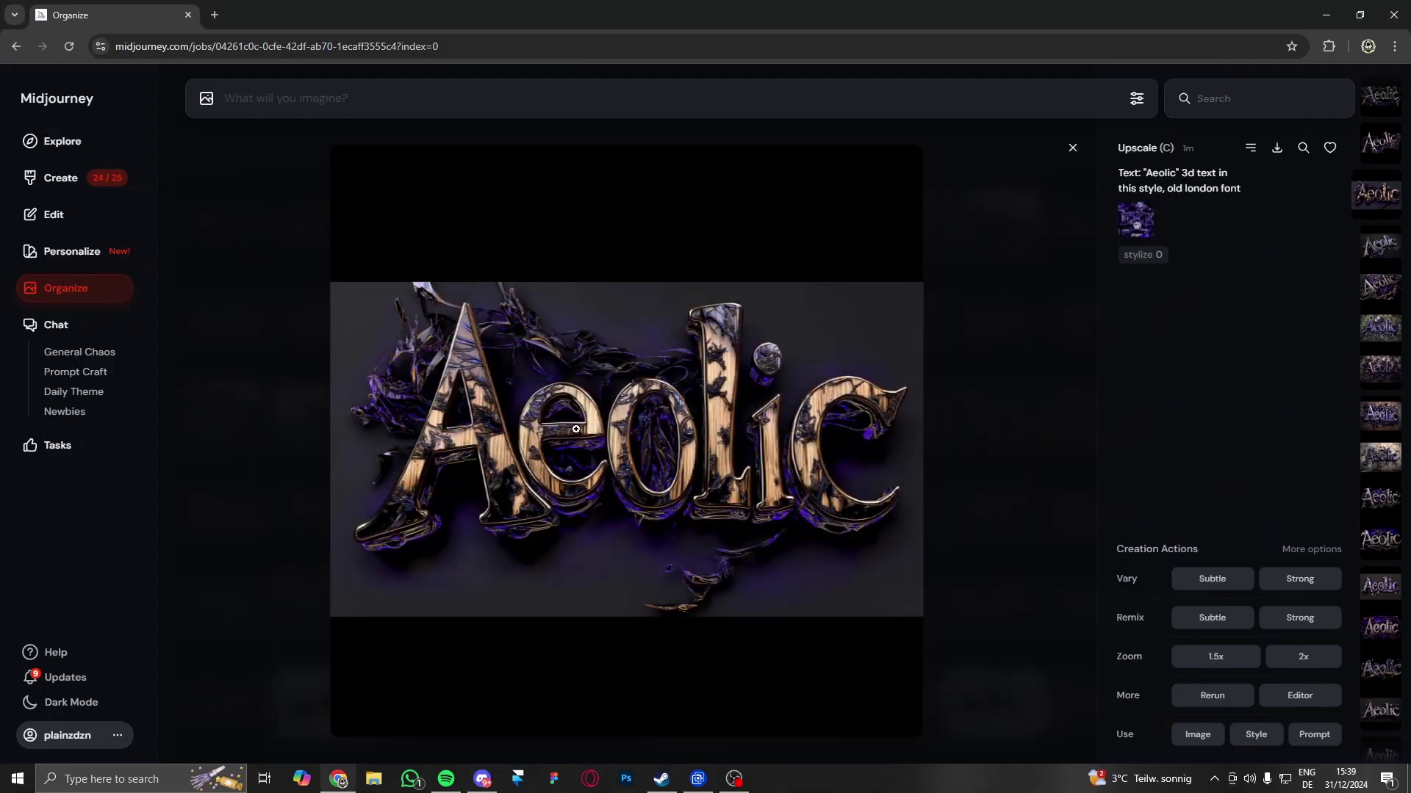
Step: Download the Creative upscales of the gold-and-purple and the slanted chrome-and-purple "Aeolic" images
{"action": "left_click", "coordinate": [1012, 476]}
{"action": "left_click", "coordinate": [346, 229]}
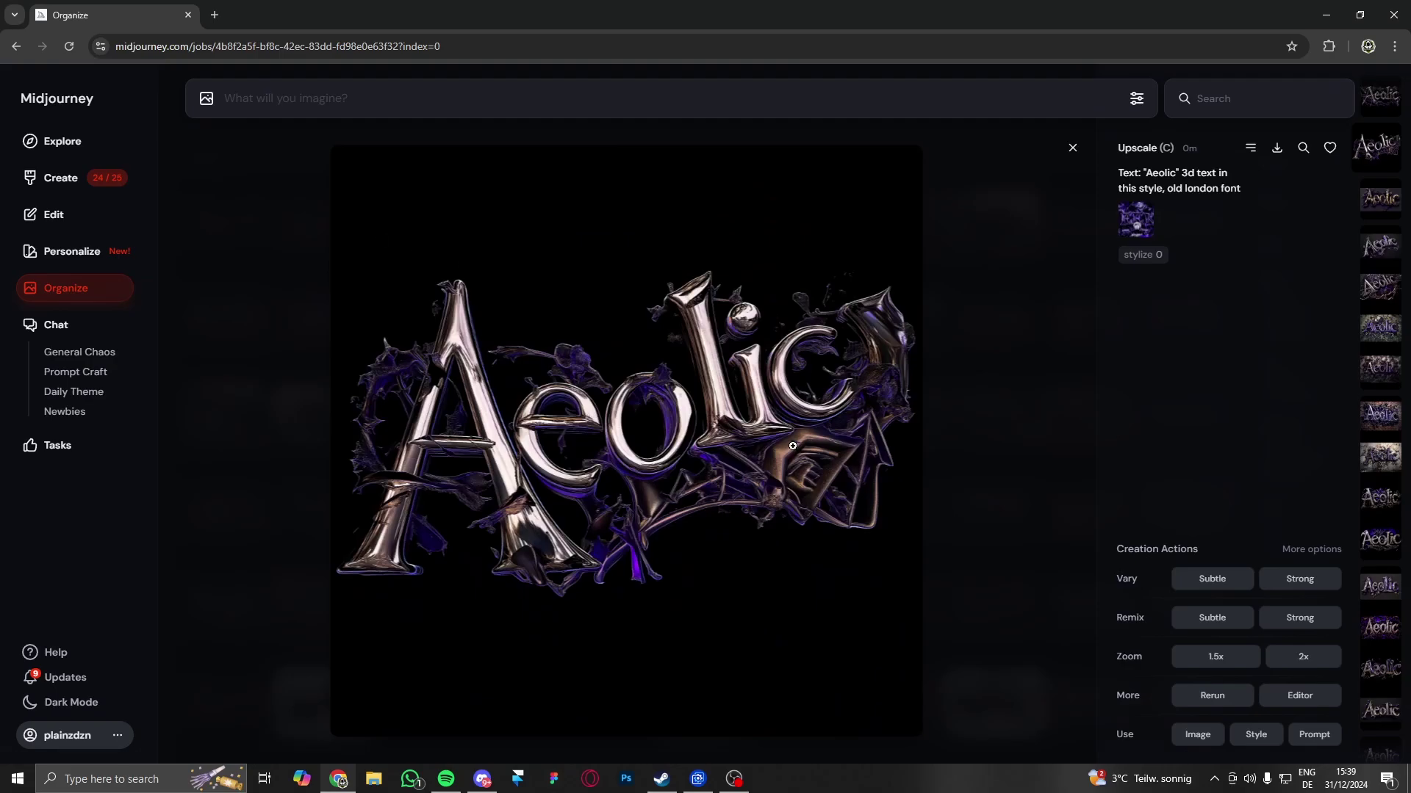
{"action": "left_click", "coordinate": [1277, 149]}
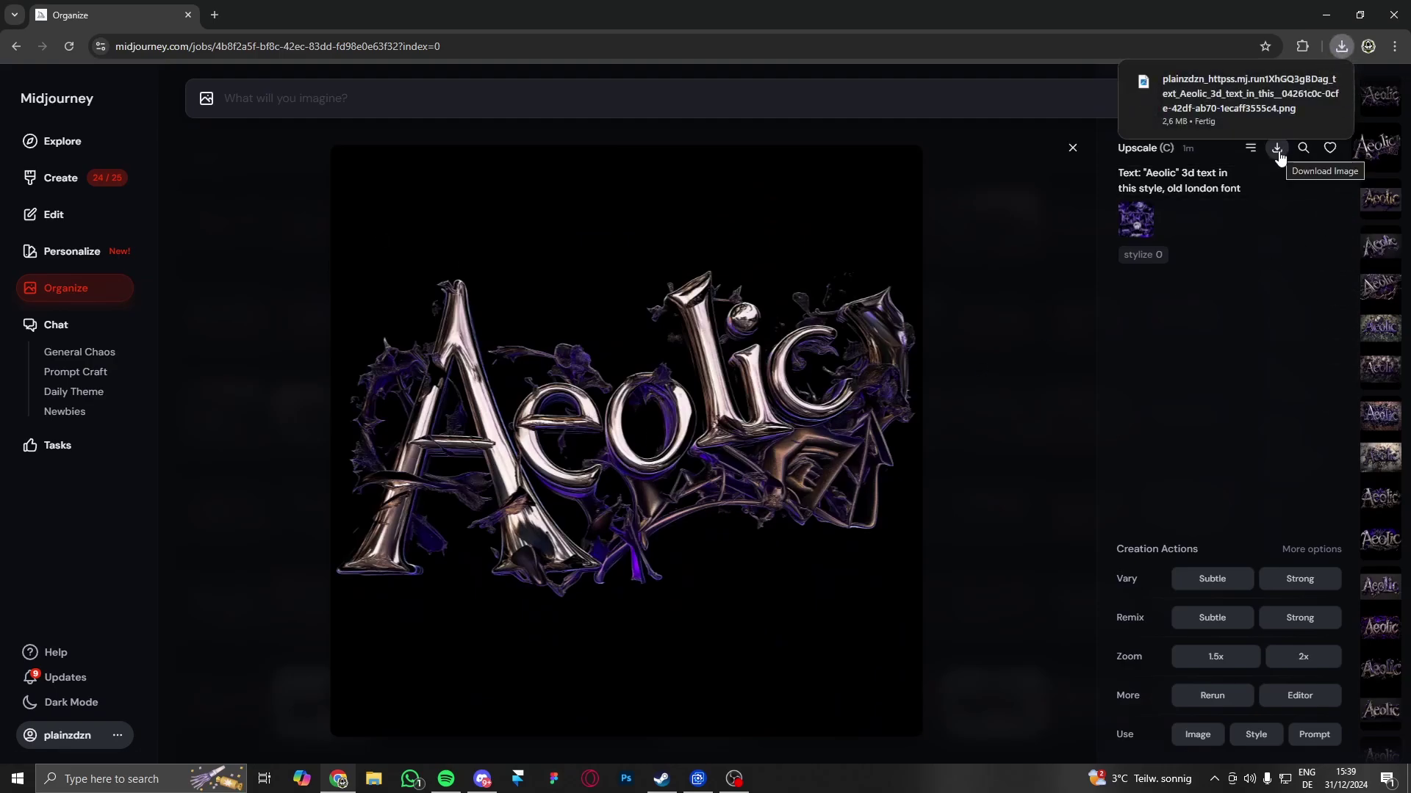
{"action": "left_click", "coordinate": [1277, 149]}
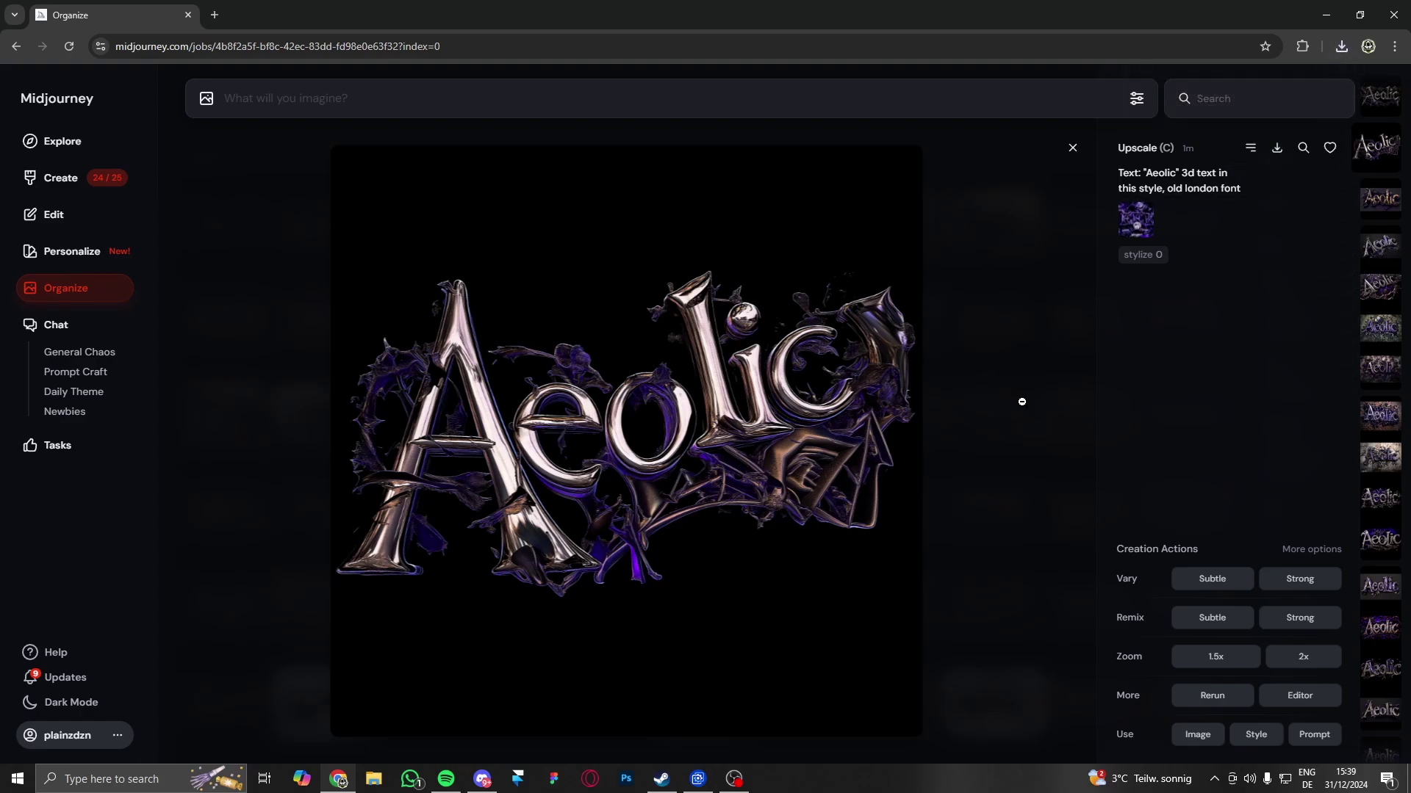
Step: Download the Creative upscale of the silver "Aeolic" image with the spider and thorny purple branches
{"action": "left_click", "coordinate": [1022, 402]}
{"action": "left_click", "coordinate": [236, 230]}
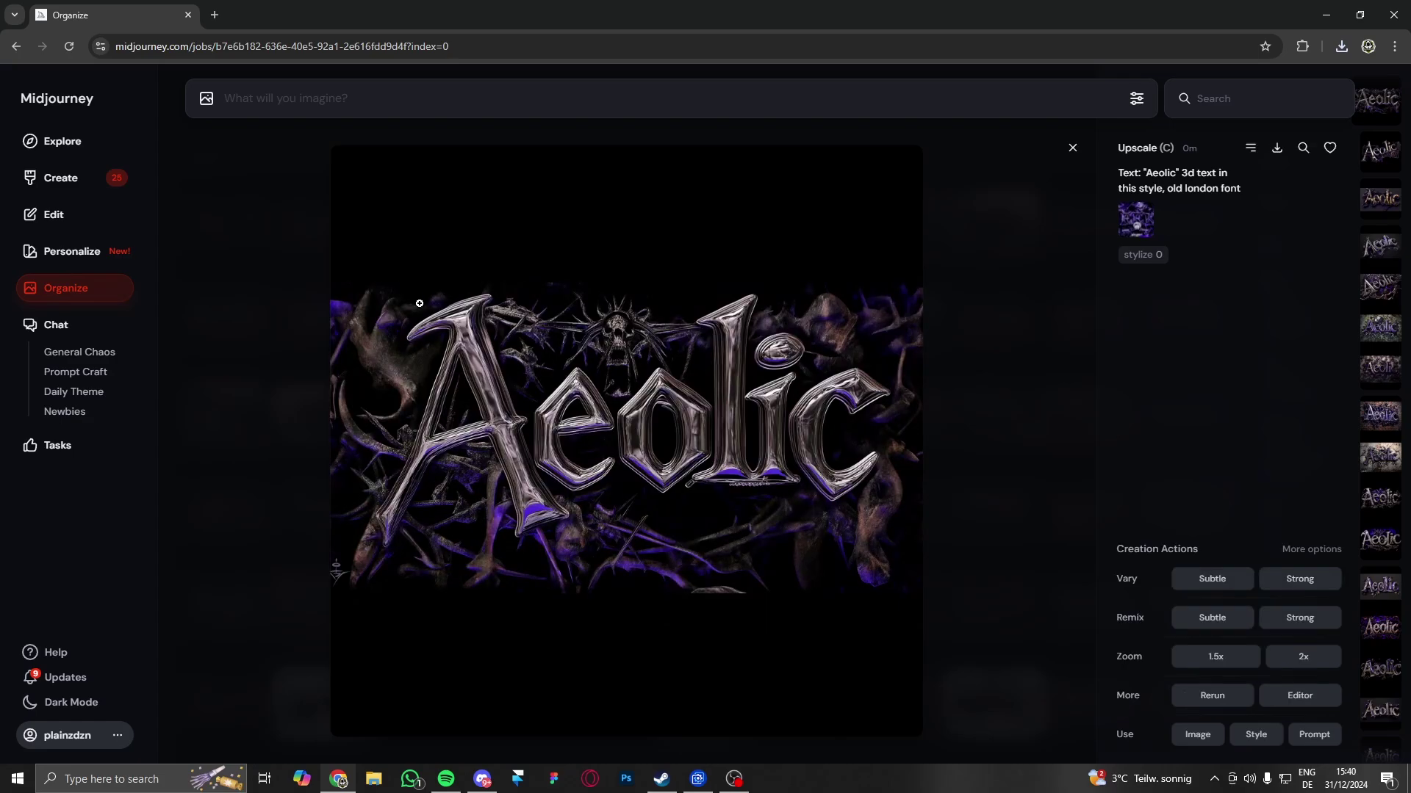
{"action": "left_click", "coordinate": [1277, 148]}
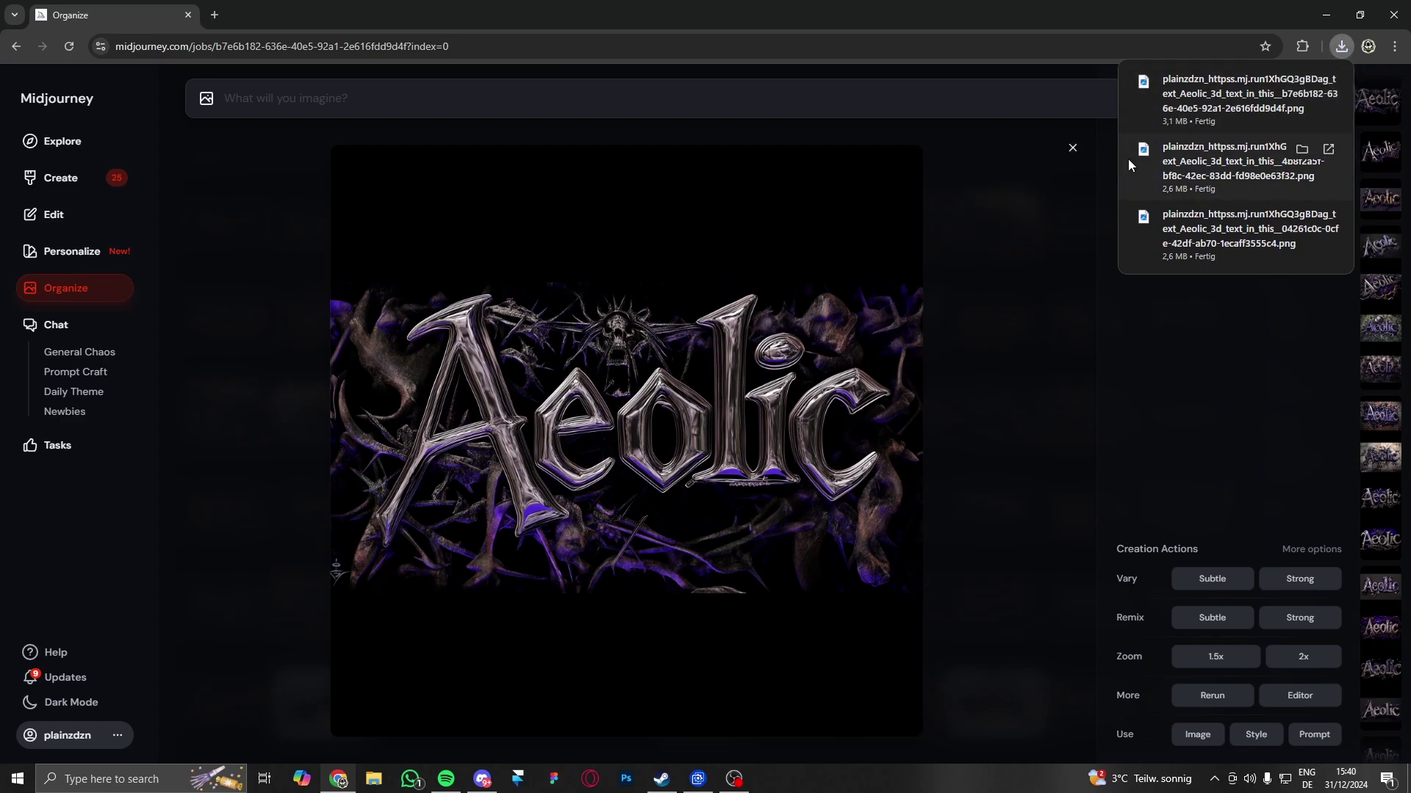
Step: Launch Photoshop for the downloaded "Aeolic" images
{"action": "mouse_move", "coordinate": [1272, 108]}
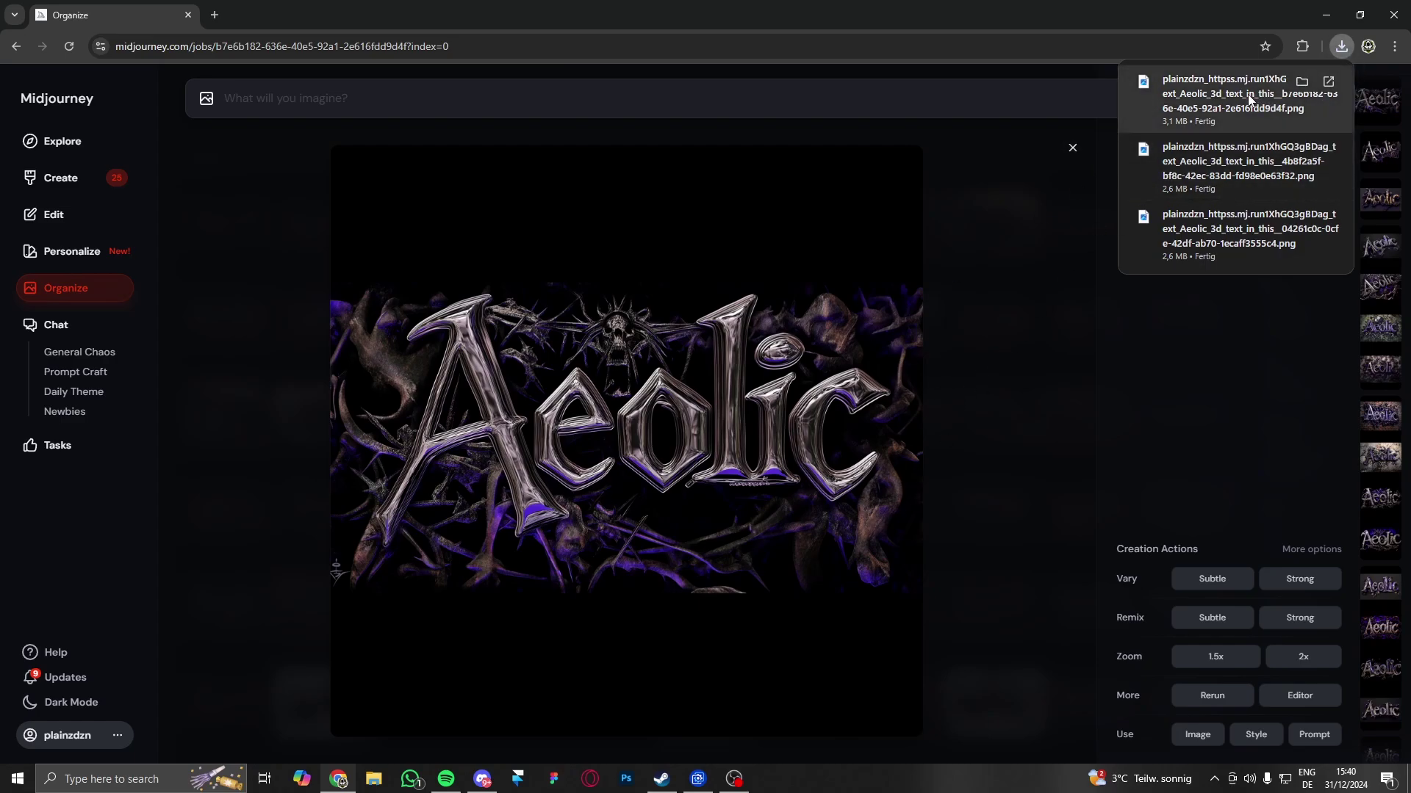
{"action": "left_click_drag", "start_coordinate": [1241, 100], "coordinate": [1201, 118]}
{"action": "left_click", "coordinate": [625, 778]}
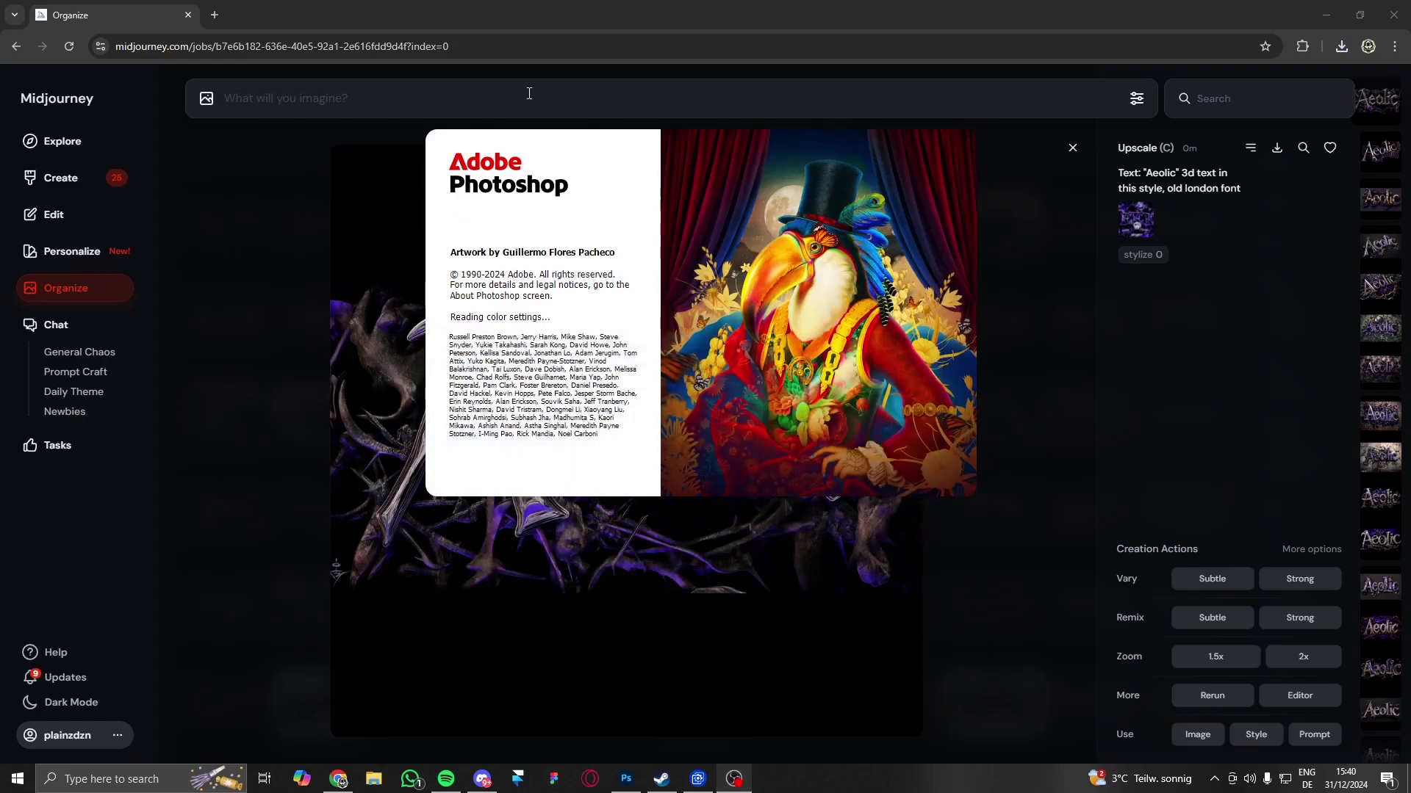
Step: Go to Midjourney's Explore gallery and search it for "sasuke"
{"action": "left_click", "coordinate": [1224, 101]}
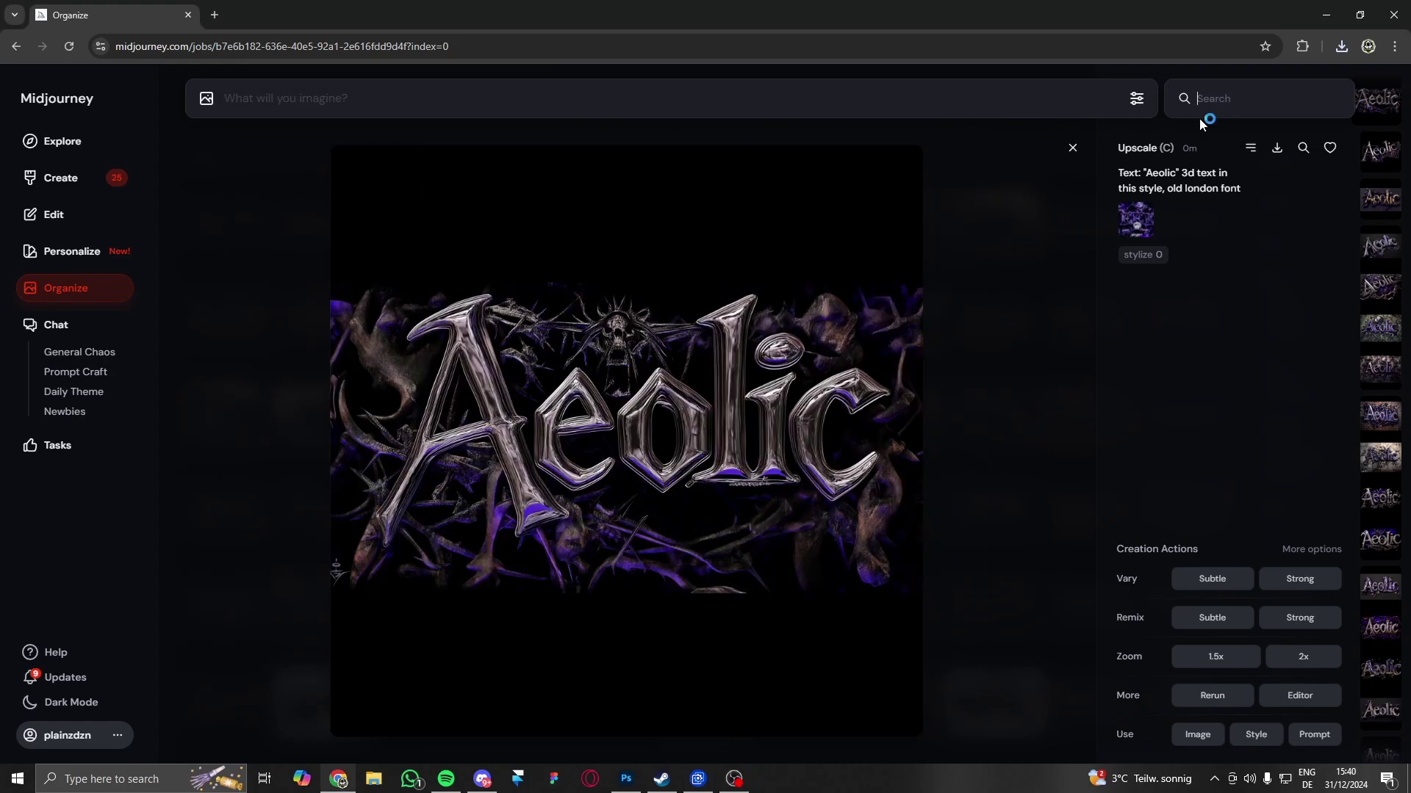
{"action": "left_click", "coordinate": [52, 149]}
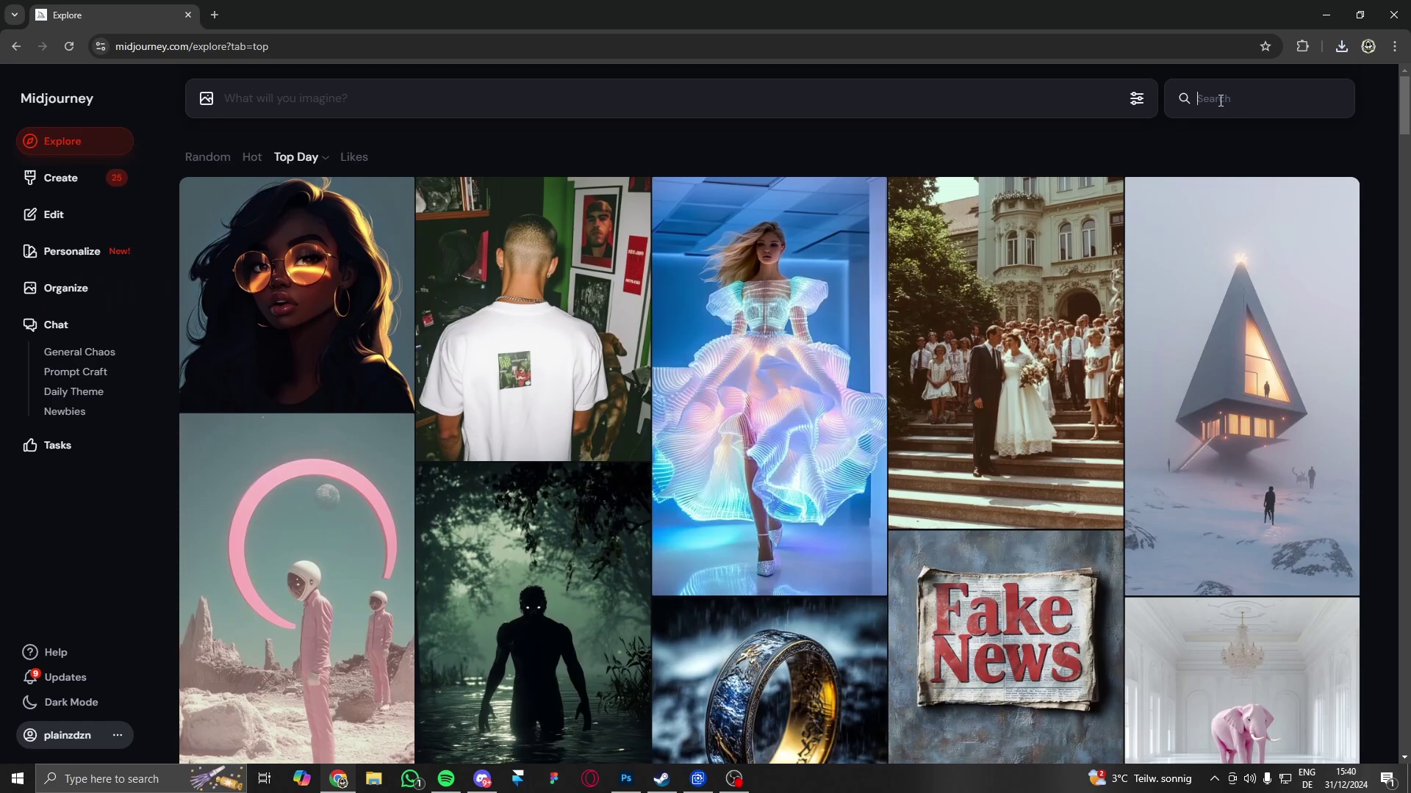
{"action": "type", "text": "sasuke"}
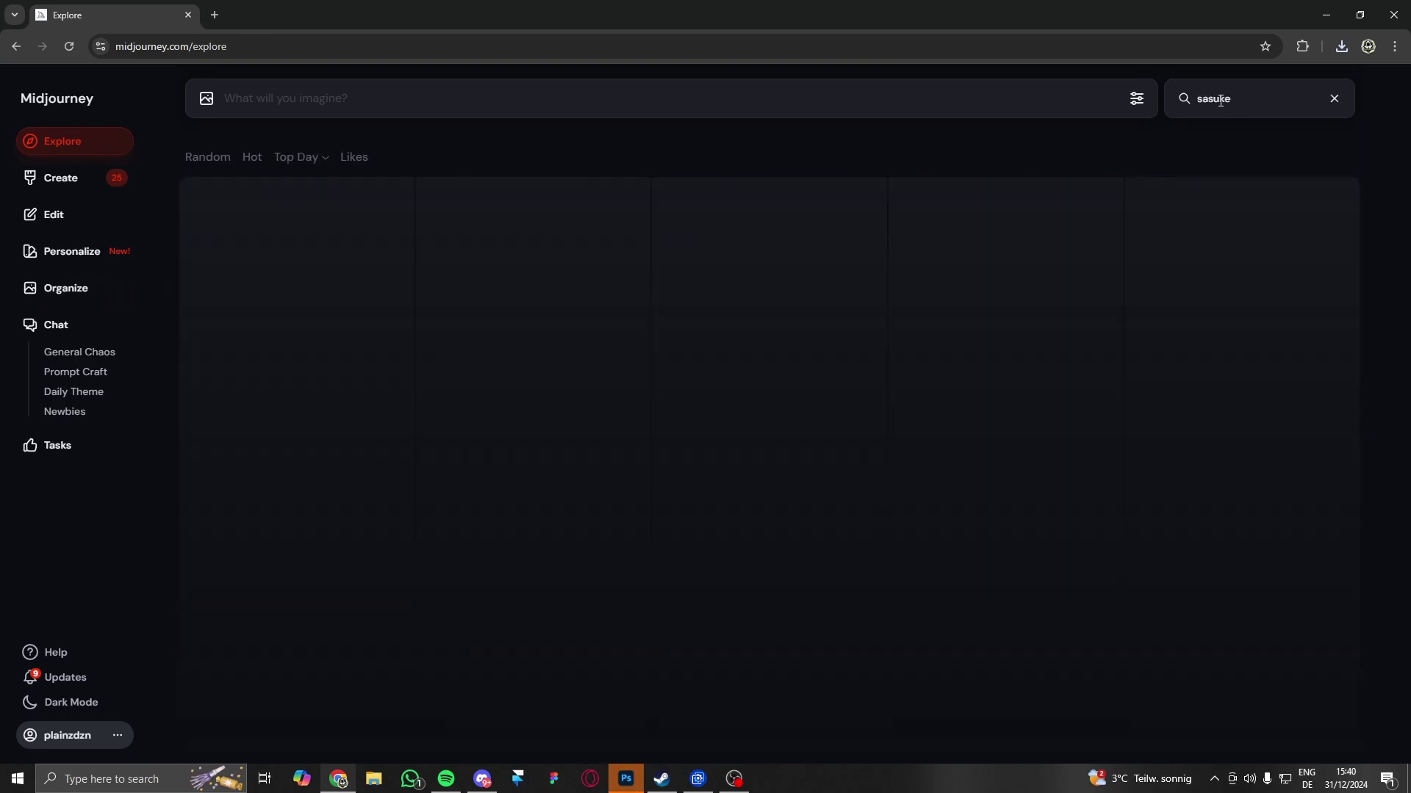
{"action": "right_click", "coordinate": [1220, 101]}
{"action": "left_click", "coordinate": [705, 150]}
Step: Browse down through the "sasuke" results for a suitable character image
{"action": "scroll", "coordinate": [797, 398], "scroll_direction": "down", "scroll_amount": 4}
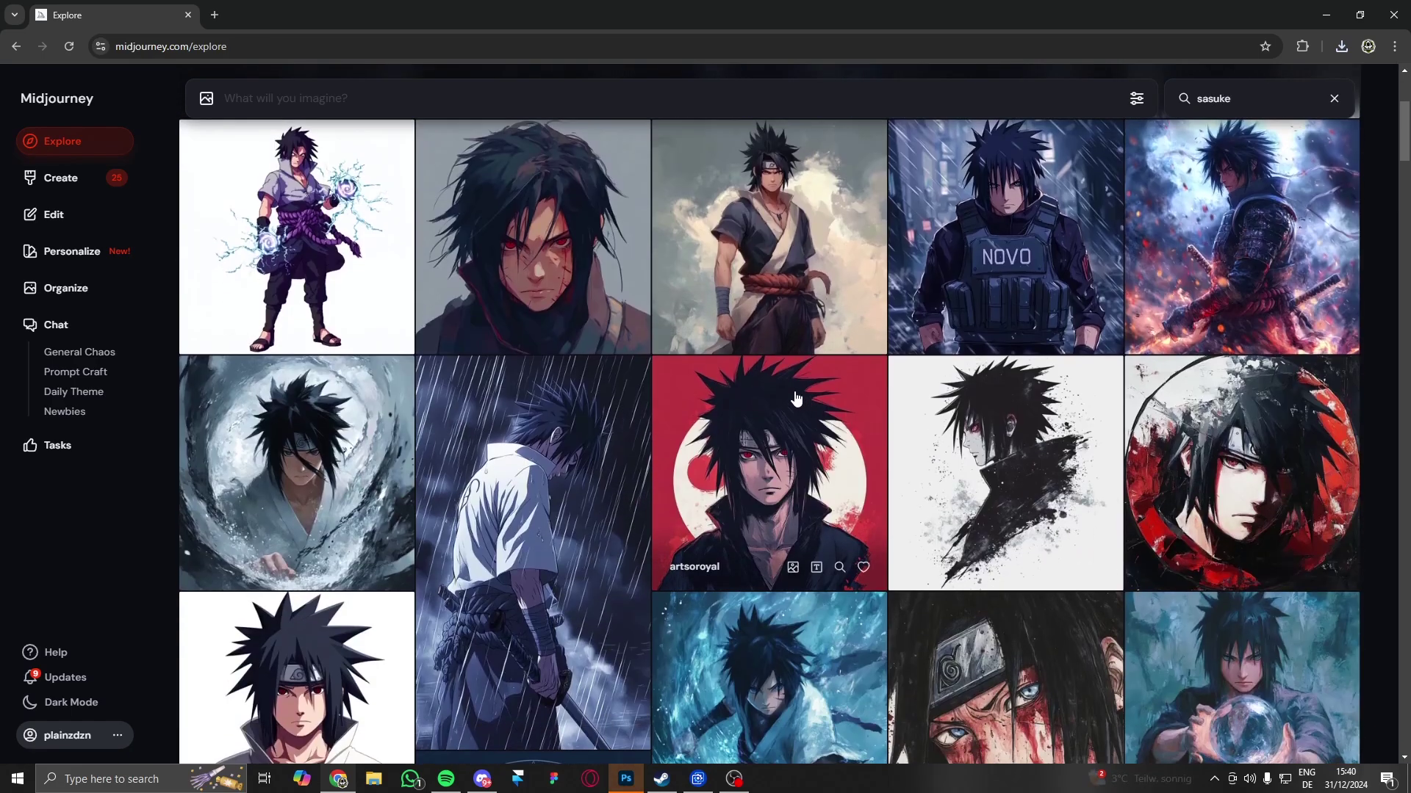
{"action": "scroll", "coordinate": [845, 492], "scroll_direction": "down", "scroll_amount": 2}
{"action": "left_click", "coordinate": [576, 448]}
{"action": "left_click", "coordinate": [966, 400]}
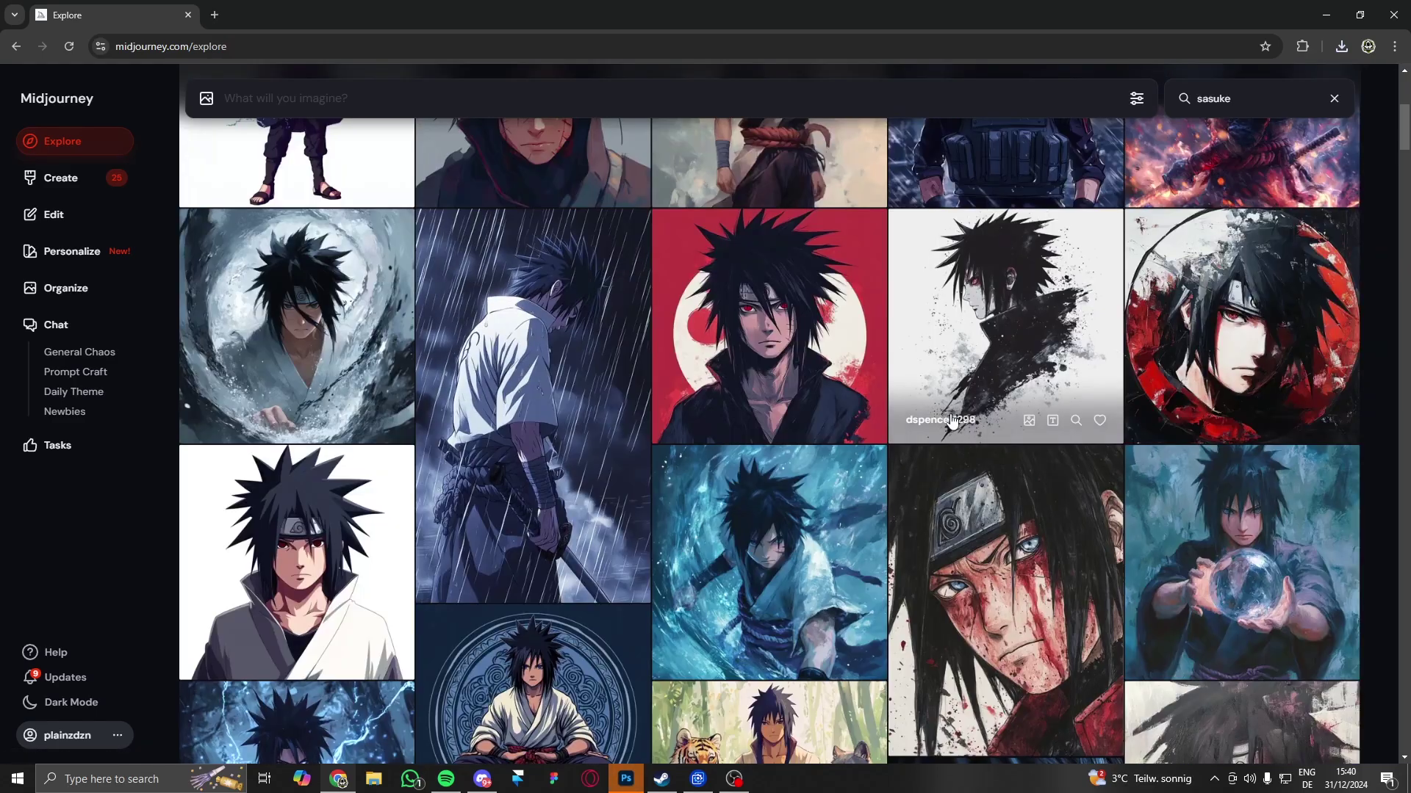
{"action": "scroll", "coordinate": [953, 421], "scroll_direction": "down", "scroll_amount": 4}
{"action": "scroll", "coordinate": [879, 430], "scroll_direction": "down", "scroll_amount": 4}
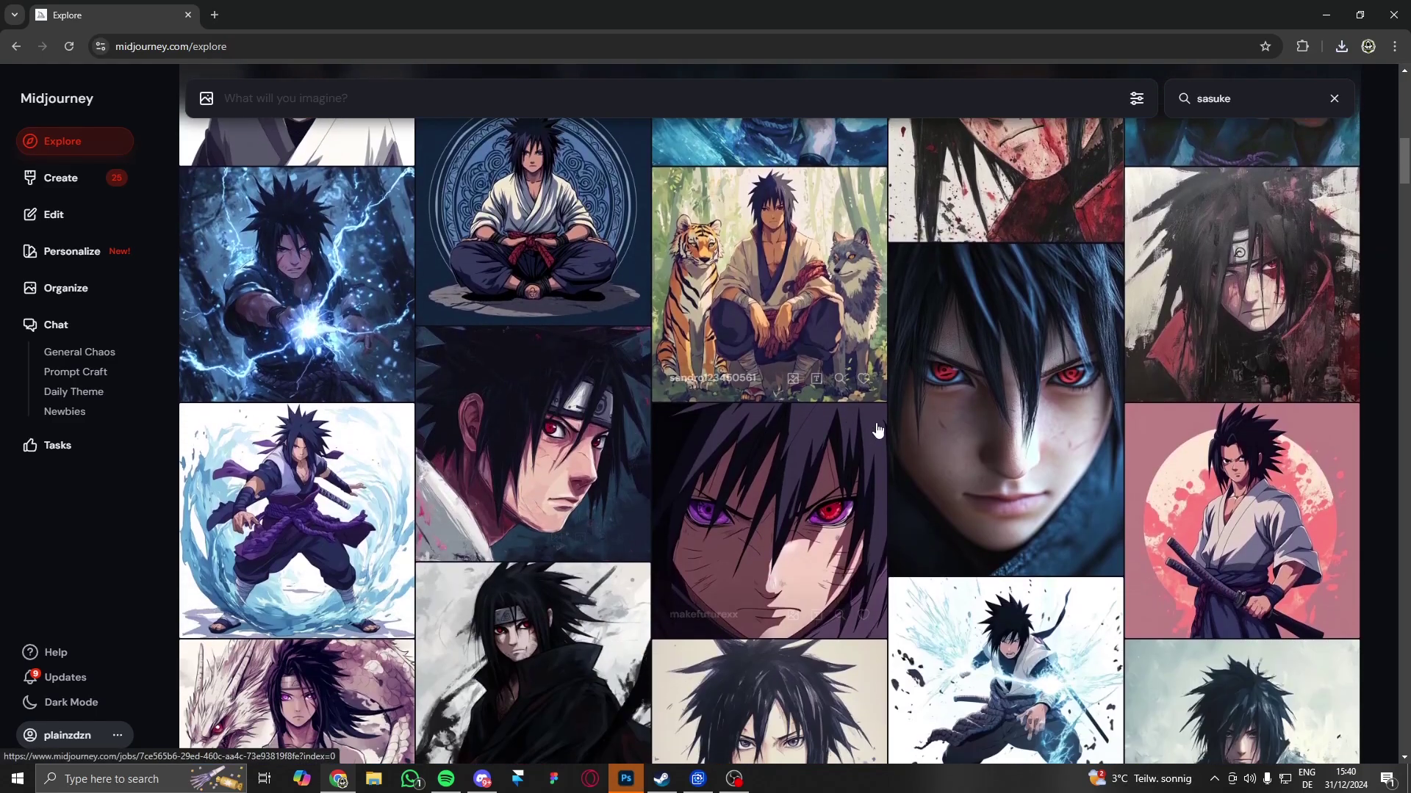
{"action": "scroll", "coordinate": [879, 430], "scroll_direction": "down", "scroll_amount": 6}
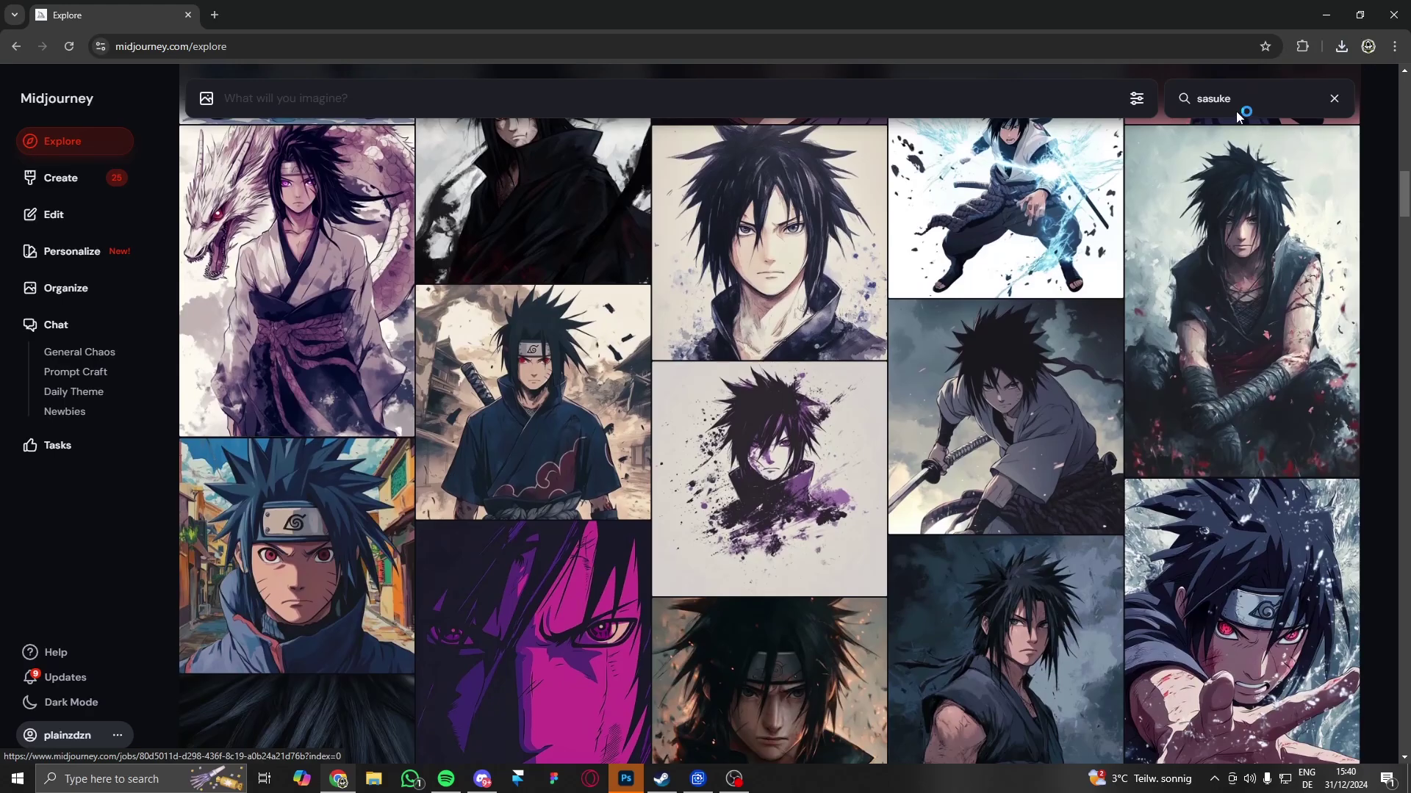
Step: Refine the gallery search to "sasuke render" and browse the results for a usable character
{"action": "left_click", "coordinate": [1249, 99]}
{"action": "type", "text": "render"}
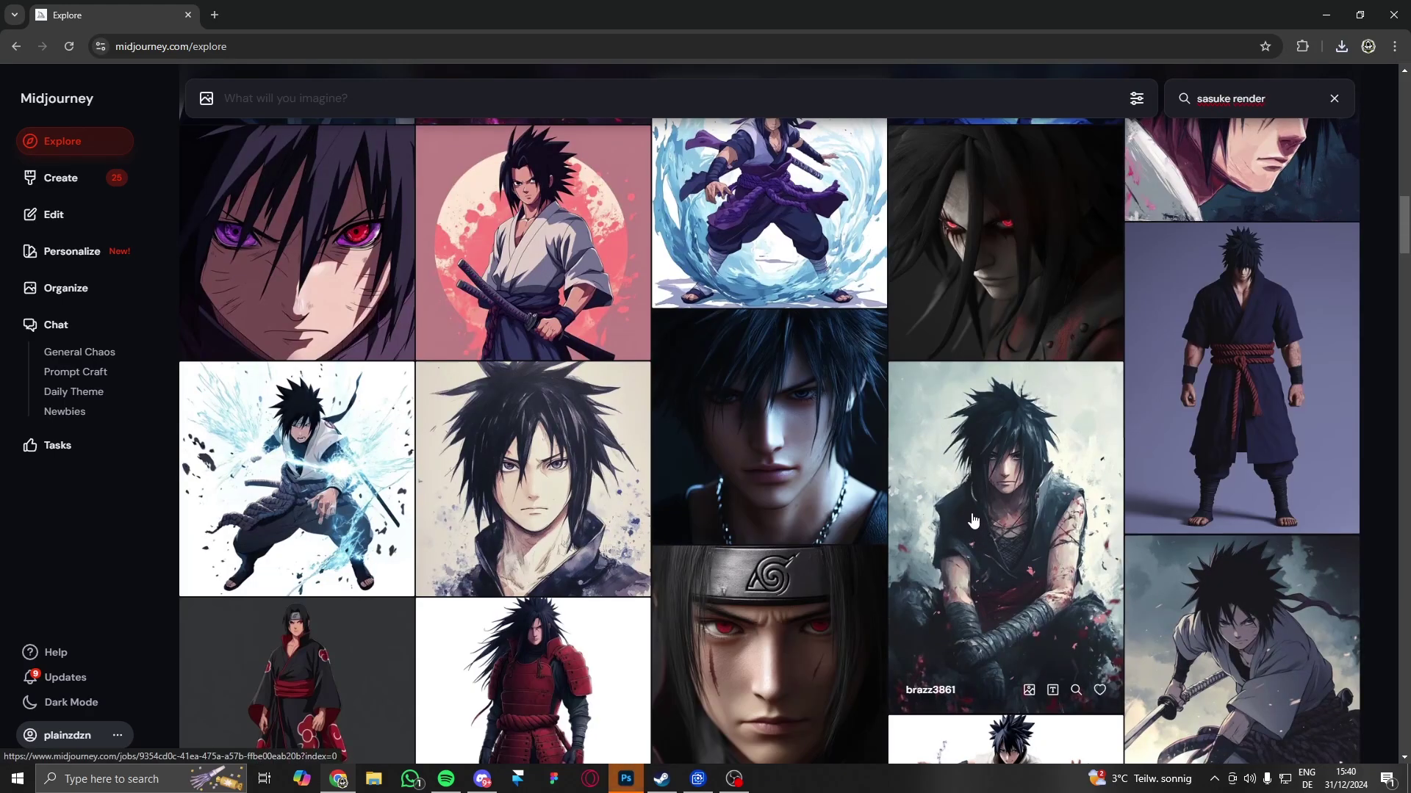
{"action": "scroll", "coordinate": [947, 556], "scroll_direction": "down", "scroll_amount": 5}
{"action": "scroll", "coordinate": [947, 556], "scroll_direction": "up", "scroll_amount": 10}
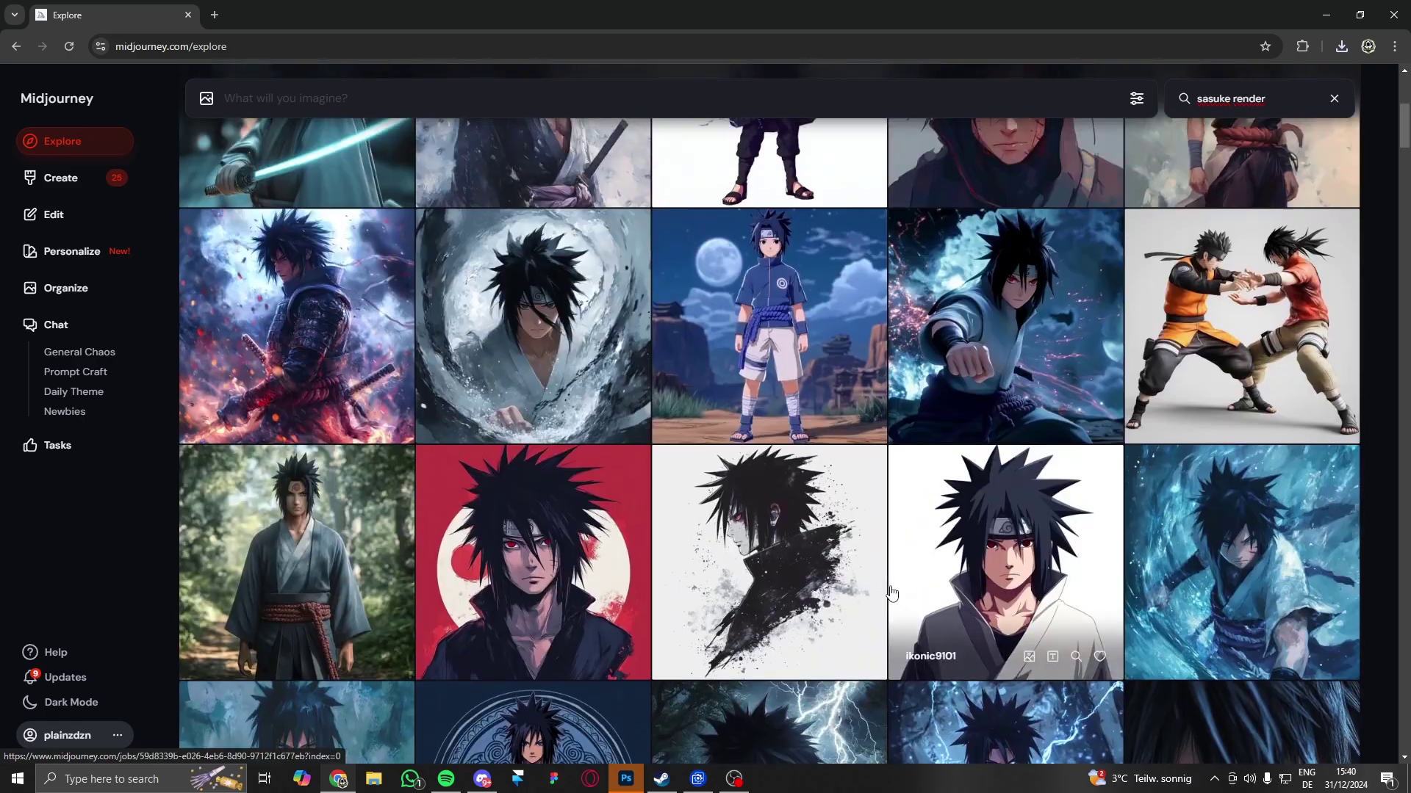
{"action": "scroll", "coordinate": [894, 594], "scroll_direction": "up", "scroll_amount": 5}
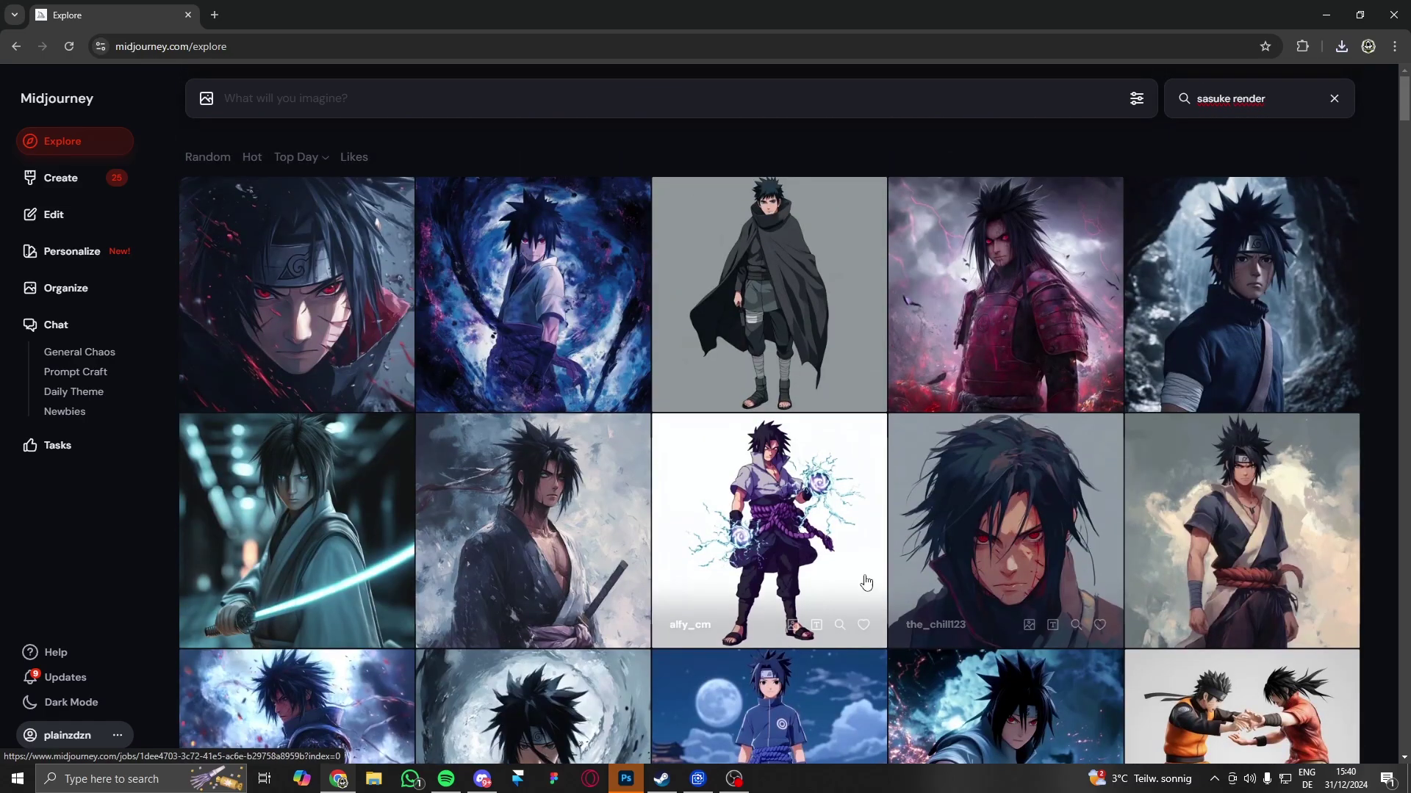
{"action": "scroll", "coordinate": [869, 576], "scroll_direction": "down", "scroll_amount": 10}
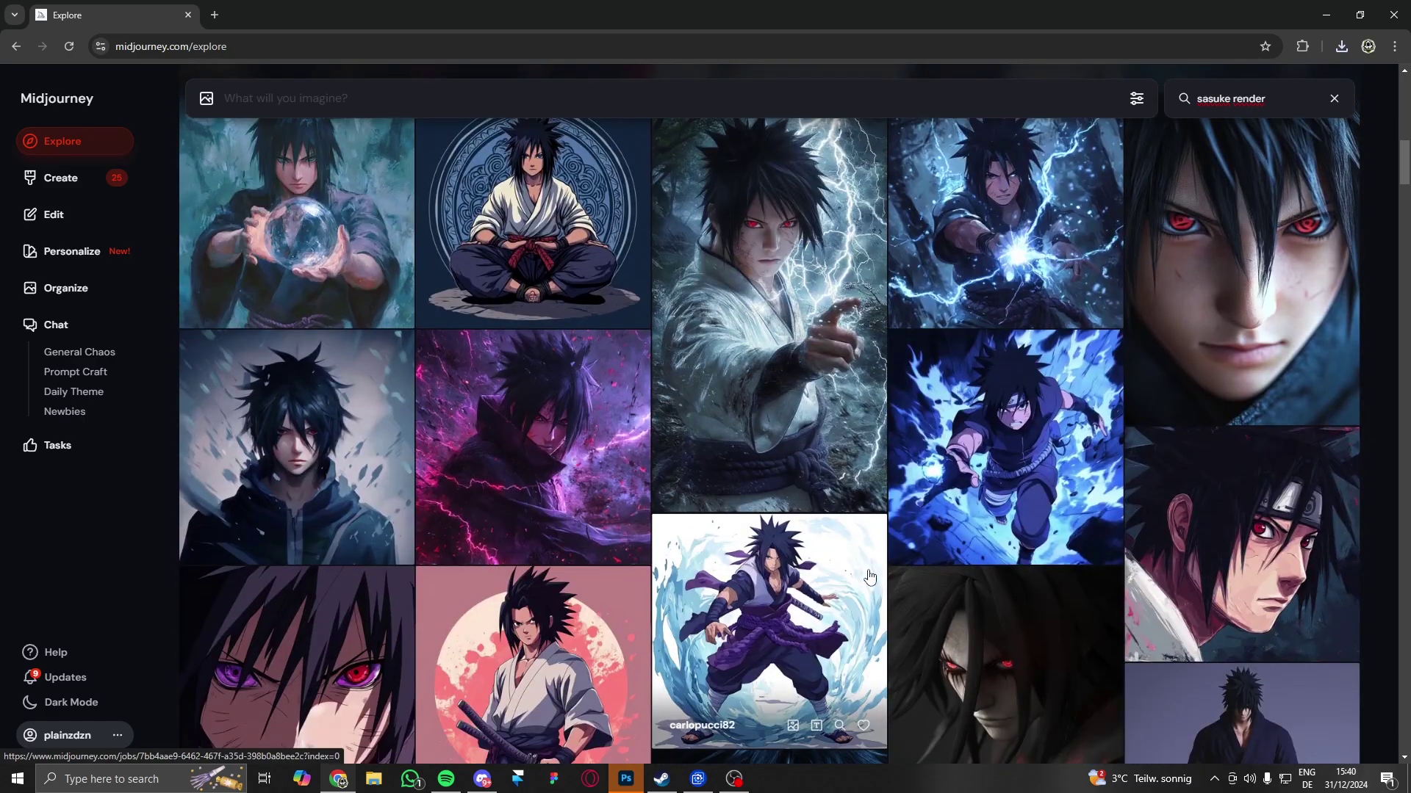
{"action": "scroll", "coordinate": [869, 576], "scroll_direction": "down", "scroll_amount": 8}
{"action": "scroll", "coordinate": [869, 580], "scroll_direction": "down", "scroll_amount": 10}
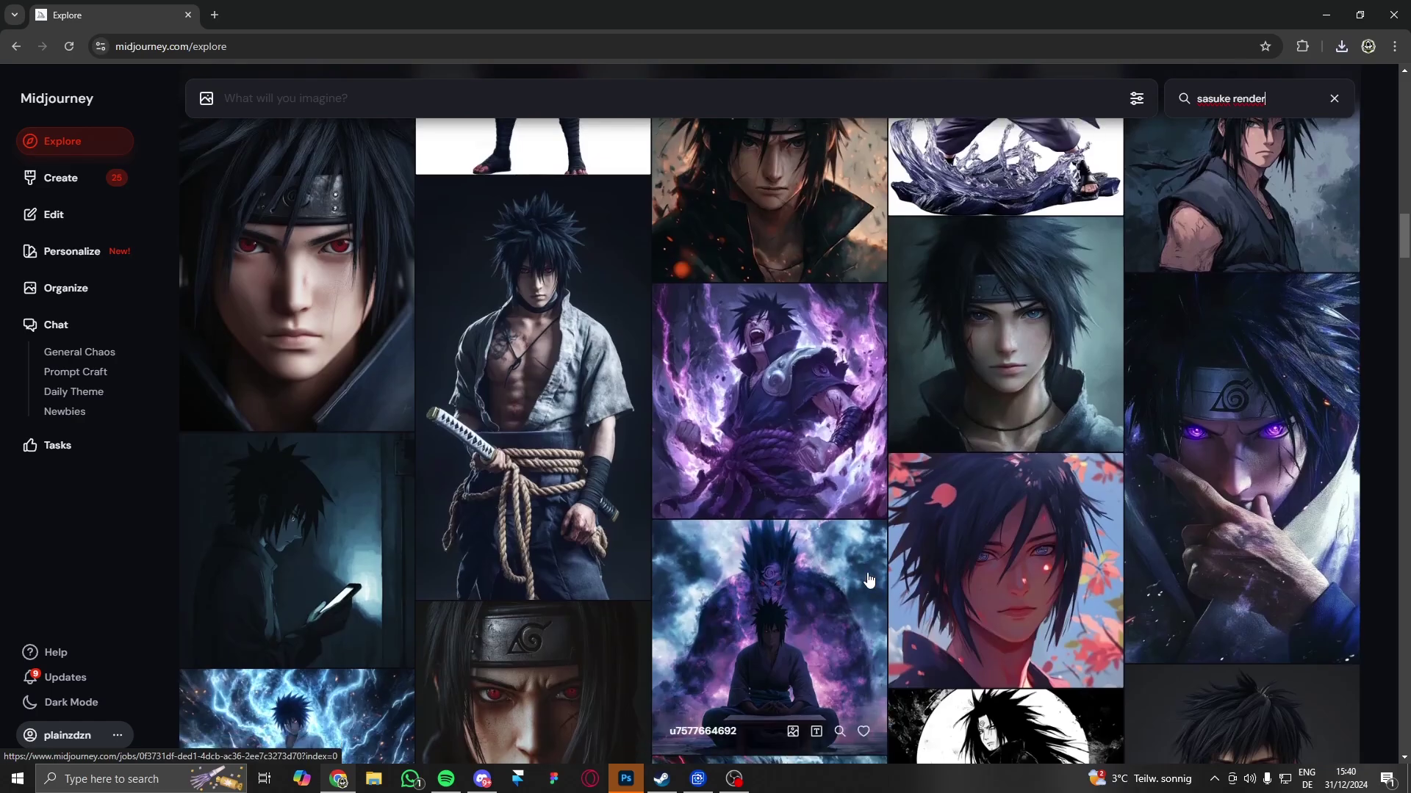
{"action": "scroll", "coordinate": [599, 537], "scroll_direction": "down", "scroll_amount": 4}
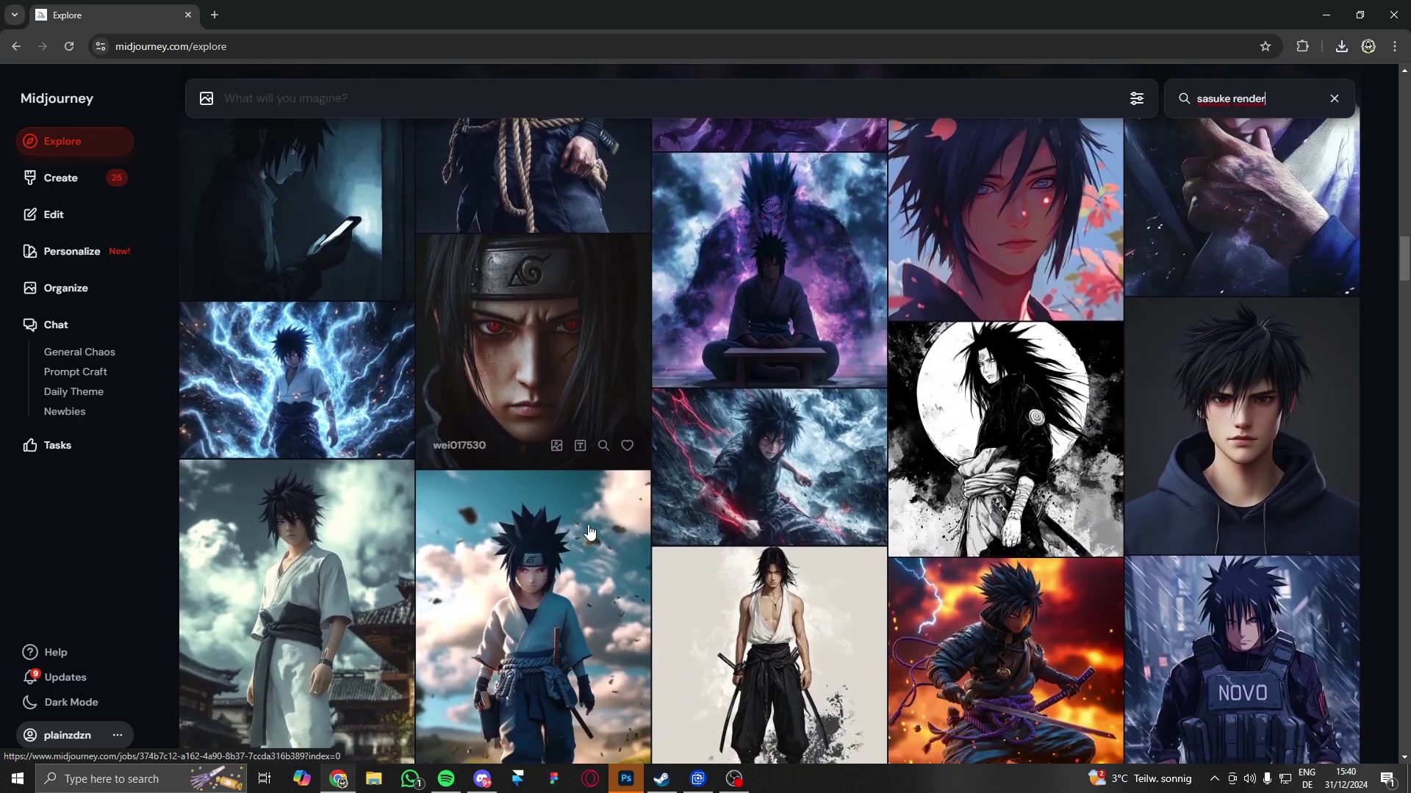
Step: View the enlarged blue-lightning Sasuke and the Sasuke with a sword in the rain, then return to the results
{"action": "left_click", "coordinate": [294, 242]}
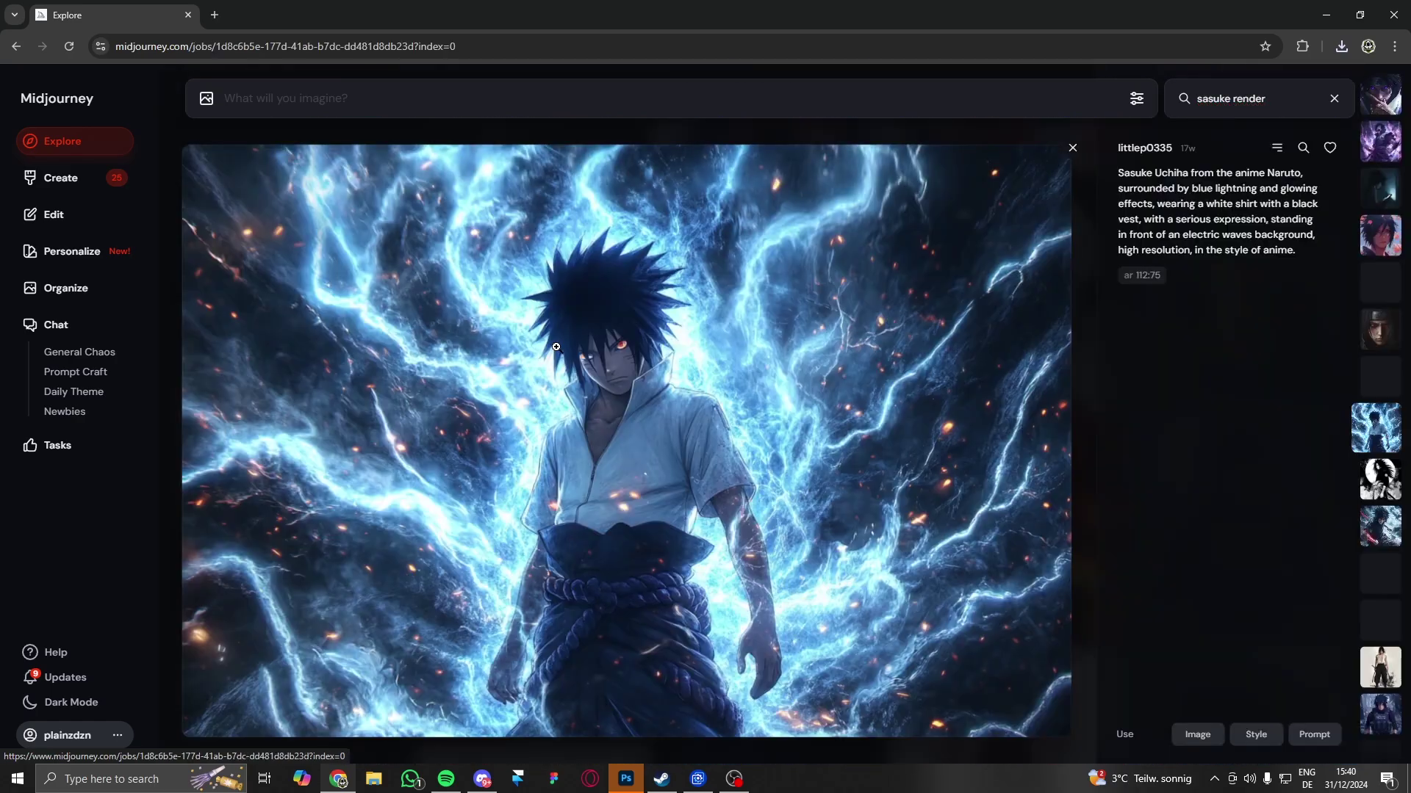
{"action": "left_click", "coordinate": [1083, 135]}
{"action": "scroll", "coordinate": [876, 522], "scroll_direction": "down", "scroll_amount": 10}
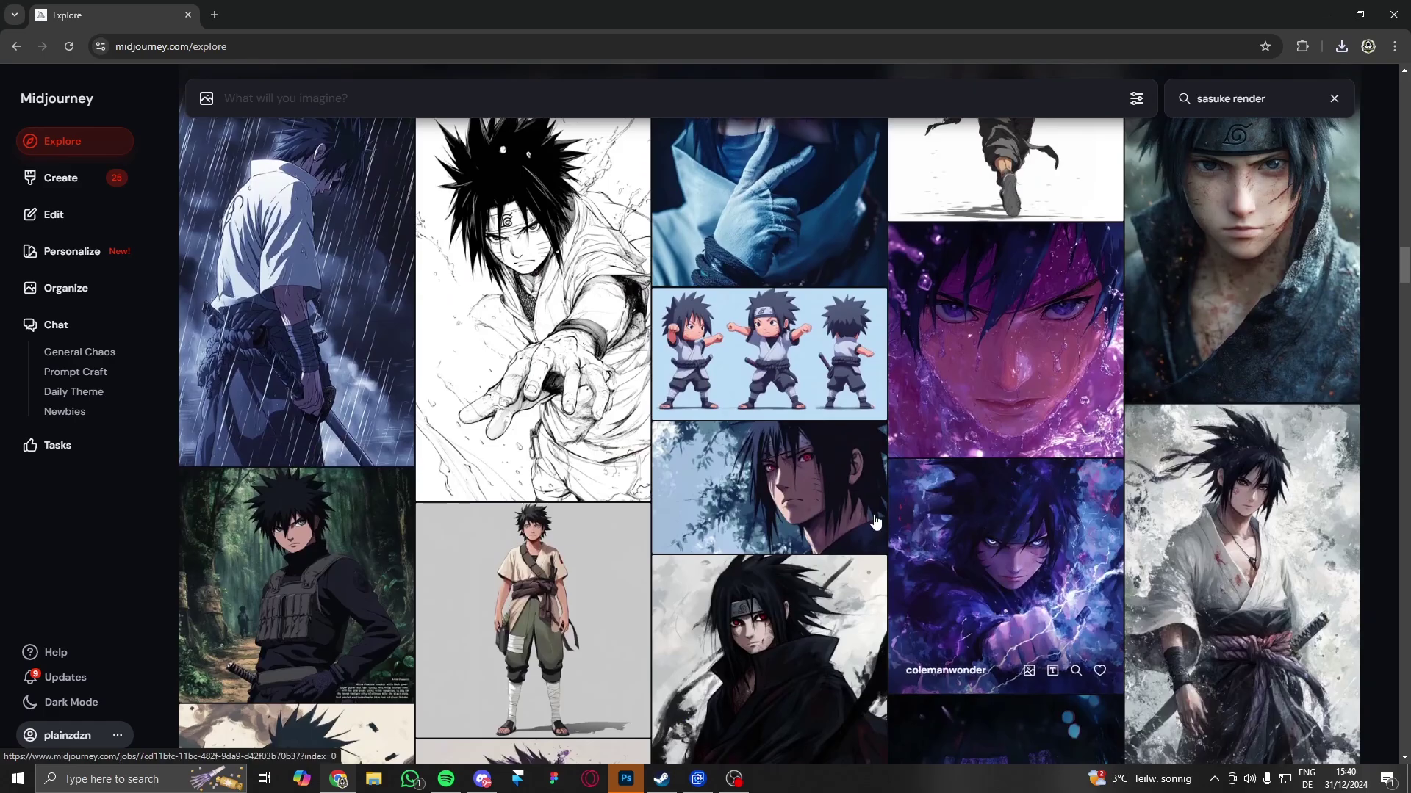
{"action": "left_click", "coordinate": [383, 252]}
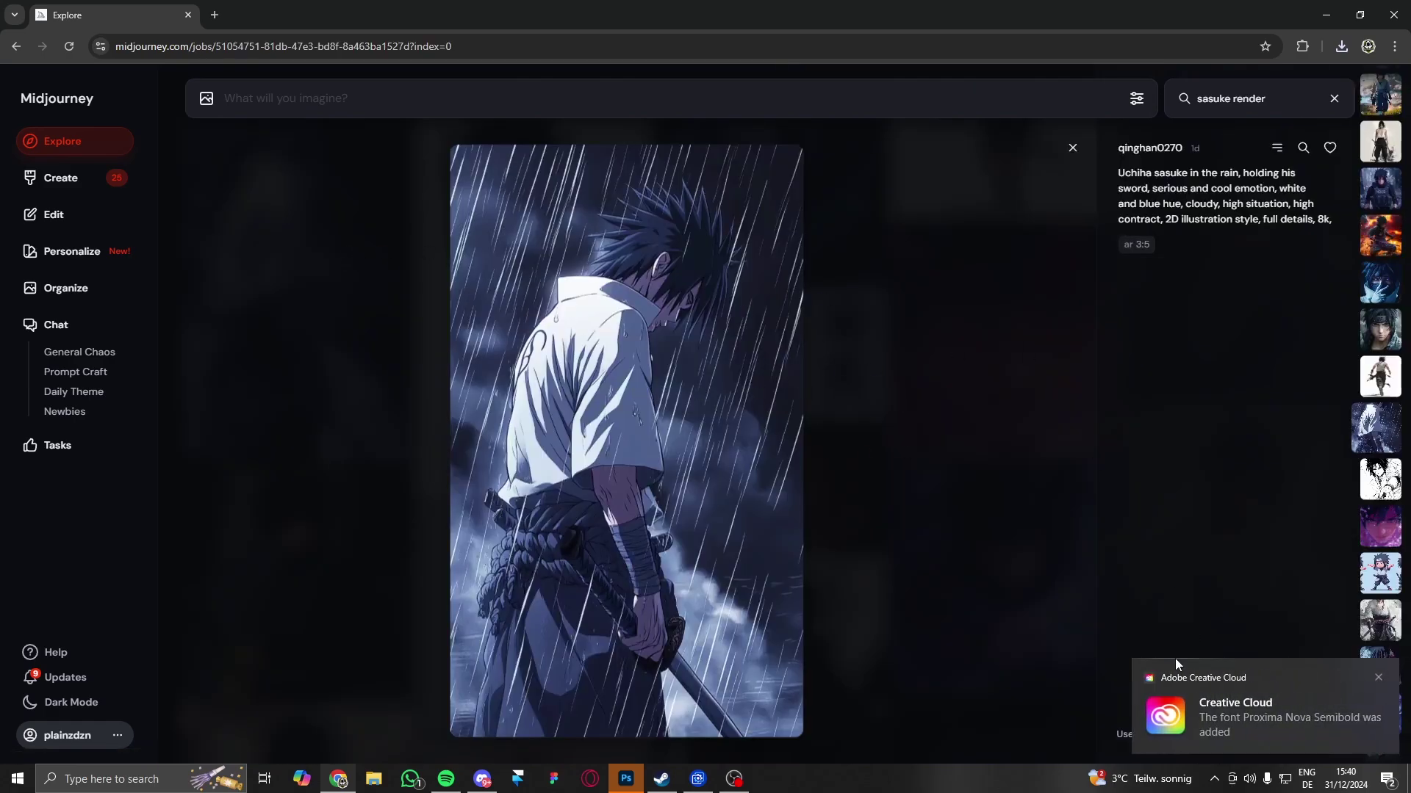
{"action": "key", "text": "Escape"}
Step: Examine the enlarged red-eyed Sasuke in the black cloak and browse further down the "sasuke render" results
{"action": "scroll", "coordinate": [887, 523], "scroll_direction": "down", "scroll_amount": 5}
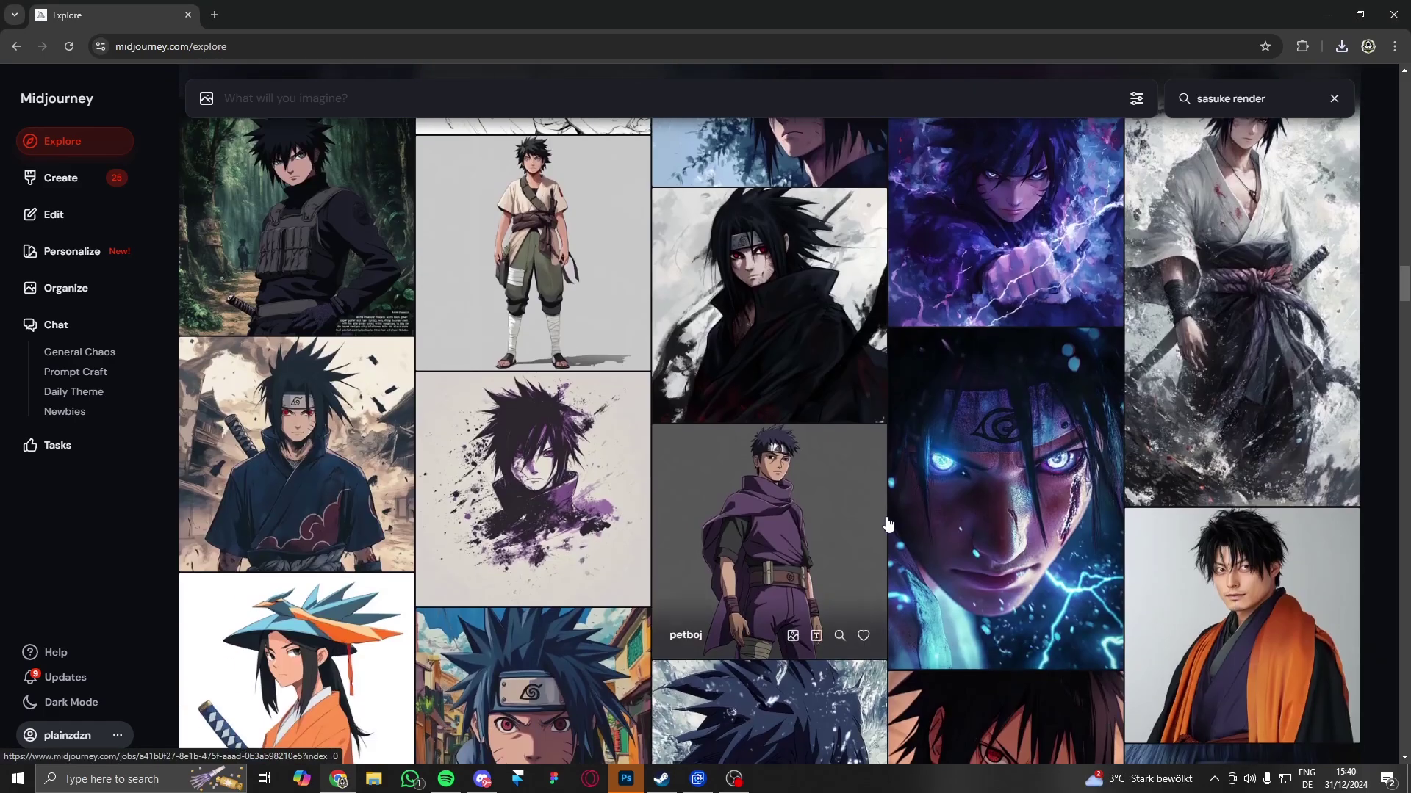
{"action": "scroll", "coordinate": [888, 524], "scroll_direction": "down", "scroll_amount": 5}
{"action": "scroll", "coordinate": [888, 525], "scroll_direction": "up", "scroll_amount": 8}
{"action": "left_click", "coordinate": [1290, 372]}
{"action": "scroll", "coordinate": [961, 576], "scroll_direction": "down", "scroll_amount": 5}
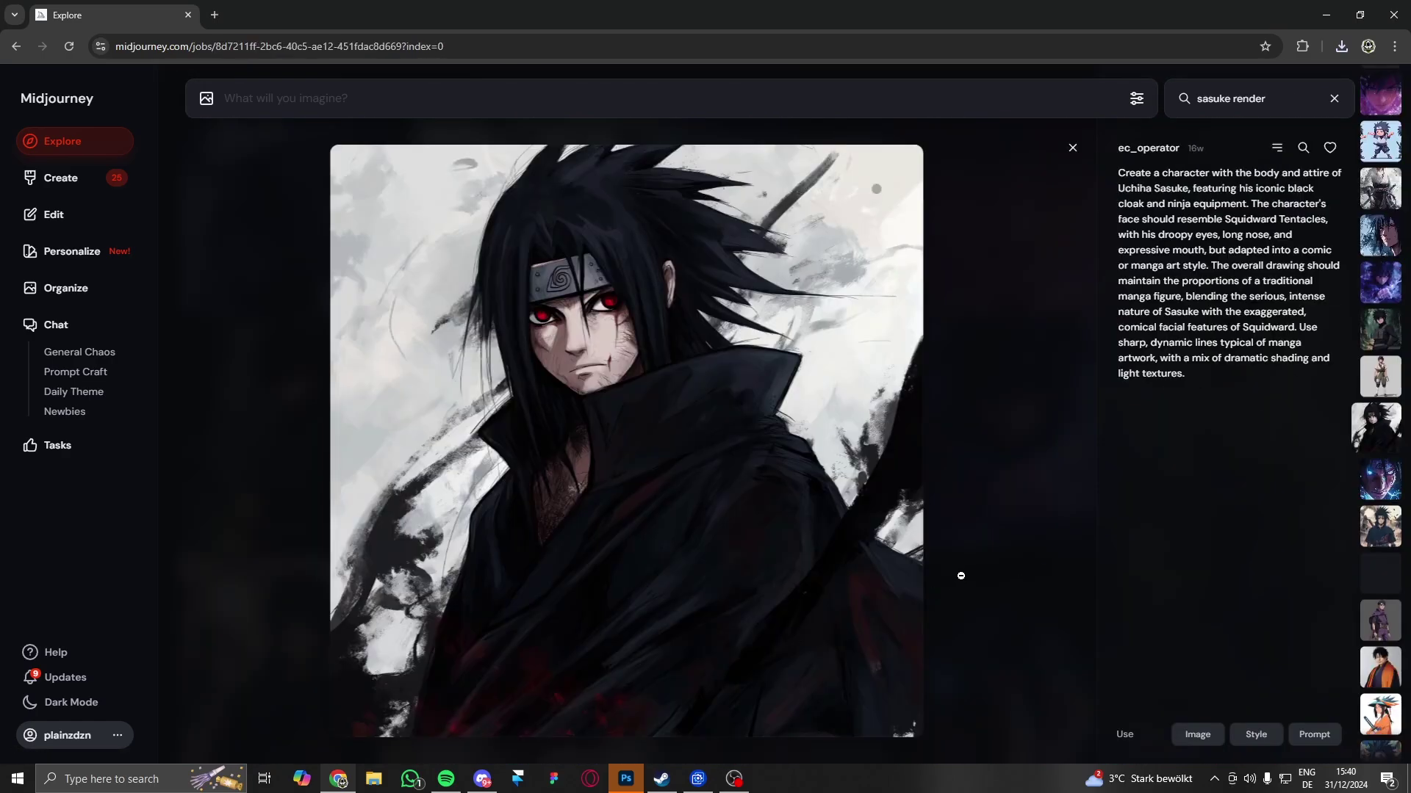
{"action": "left_click", "coordinate": [961, 576]}
{"action": "scroll", "coordinate": [940, 580], "scroll_direction": "down", "scroll_amount": 5}
{"action": "left_click", "coordinate": [718, 510]}
{"action": "left_click", "coordinate": [908, 471]}
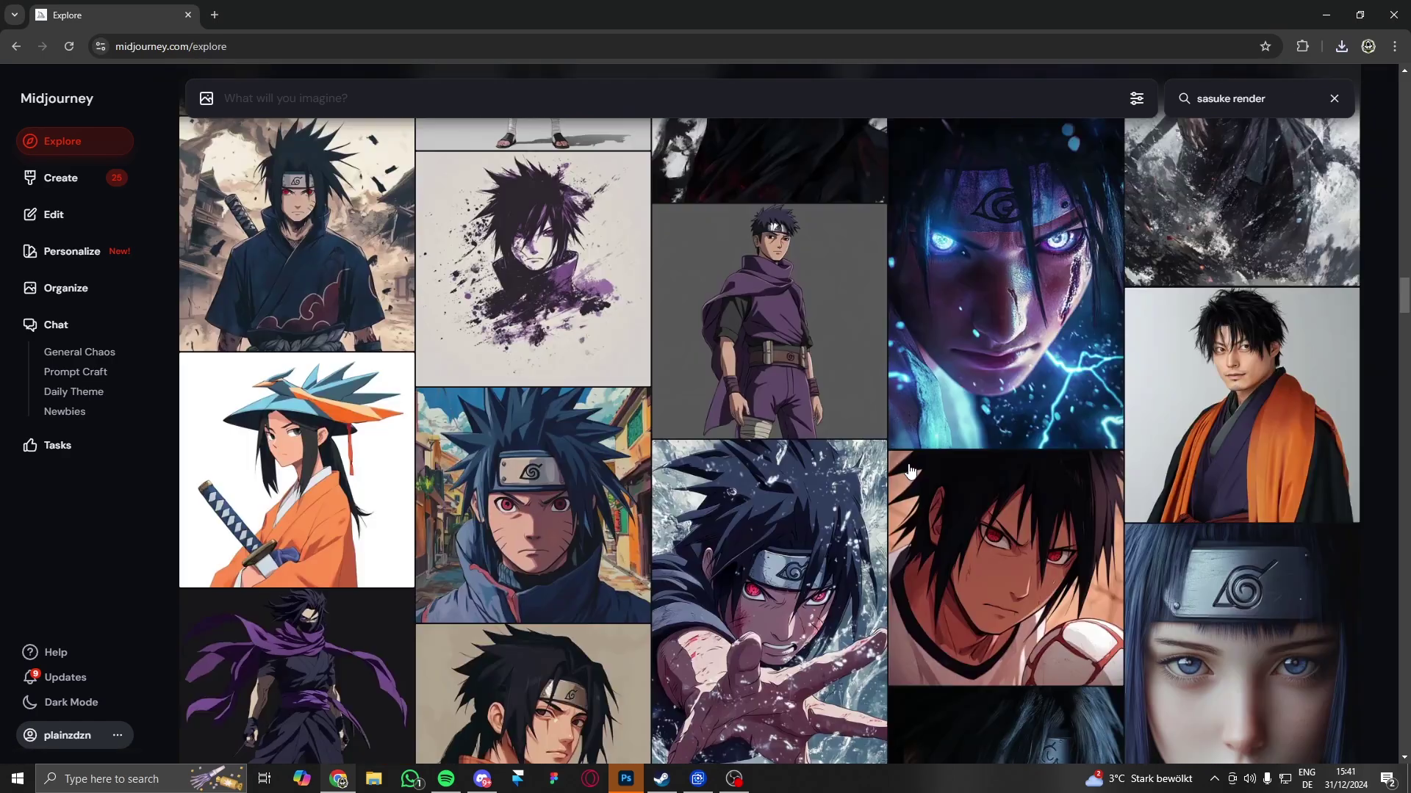
{"action": "scroll", "coordinate": [910, 470], "scroll_direction": "down", "scroll_amount": 5}
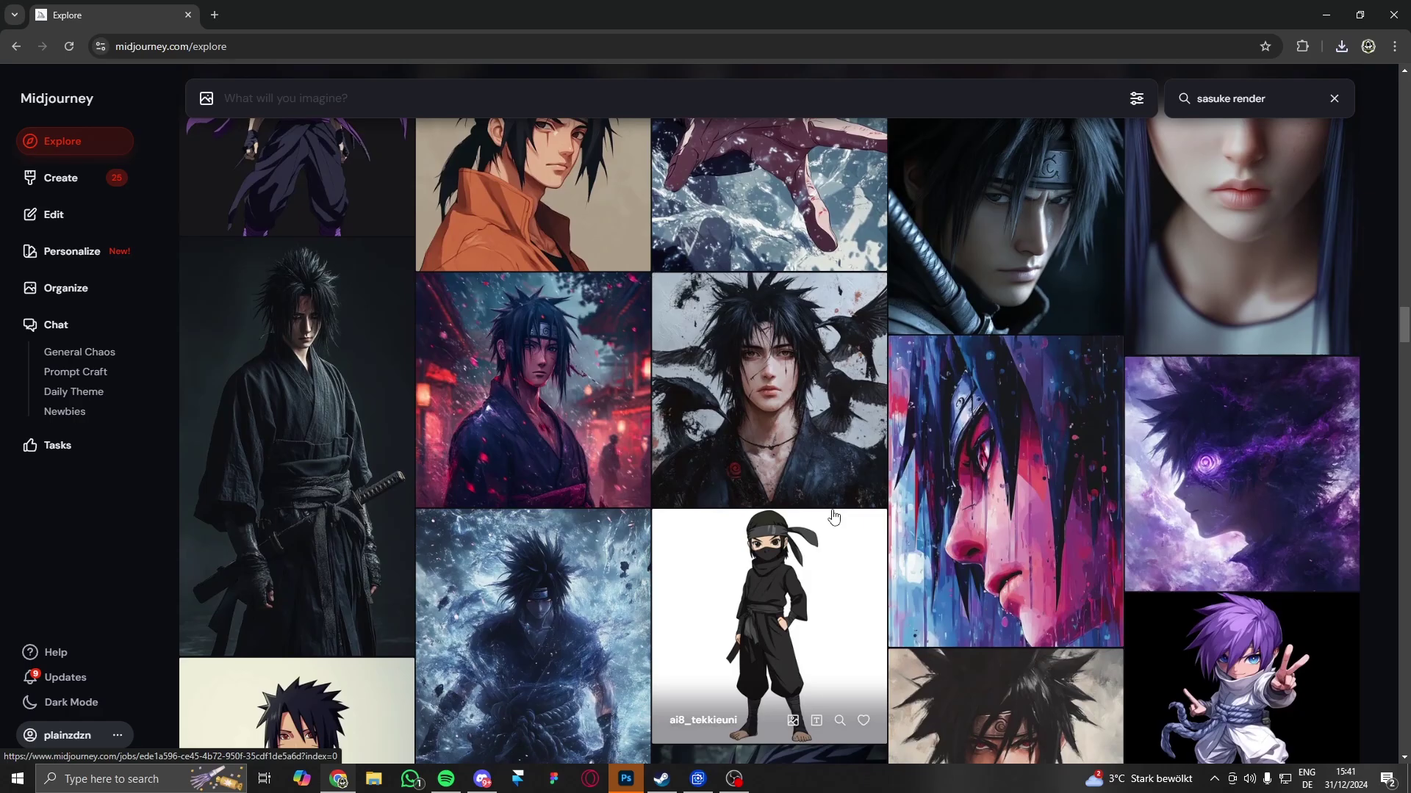
{"action": "scroll", "coordinate": [815, 529], "scroll_direction": "down", "scroll_amount": 6}
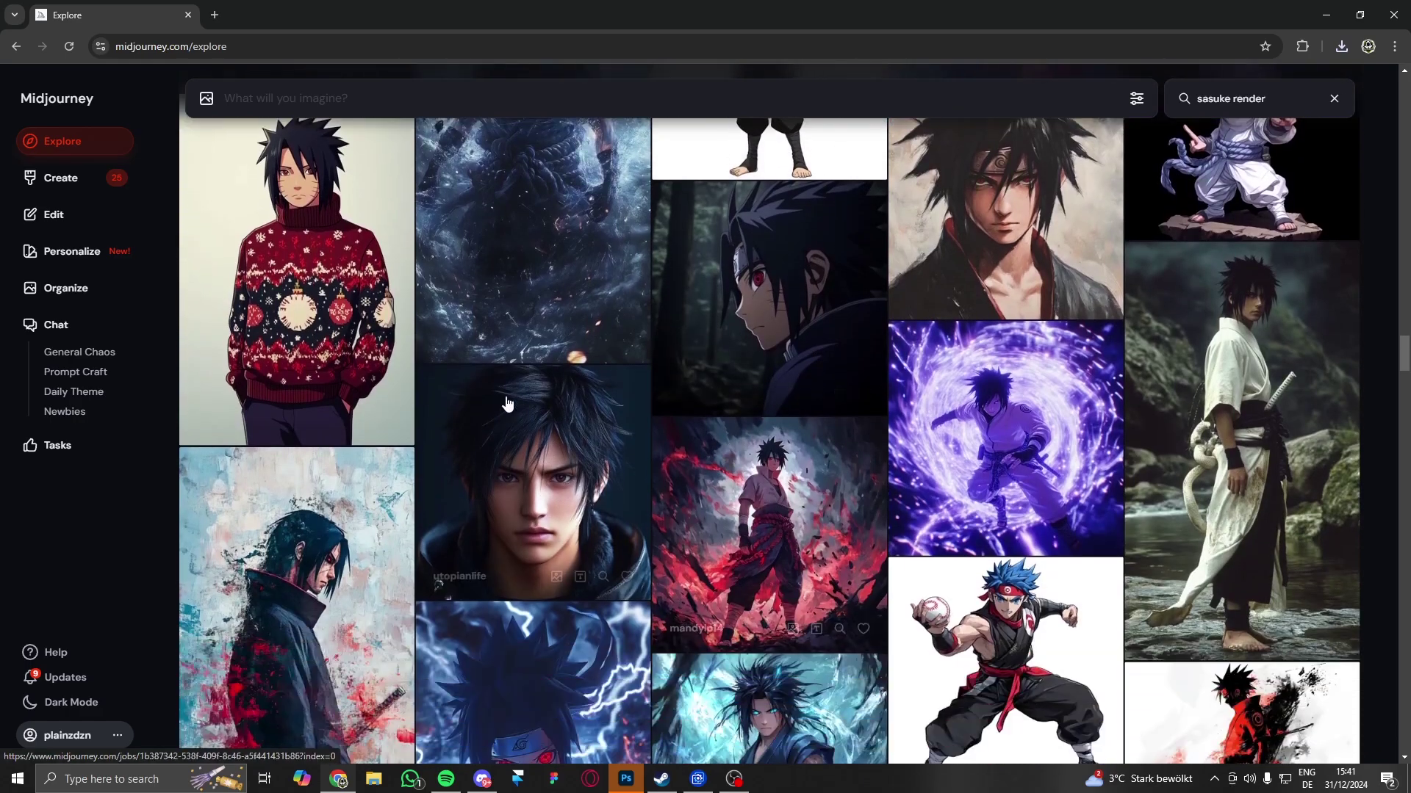
{"action": "left_click", "coordinate": [334, 216]}
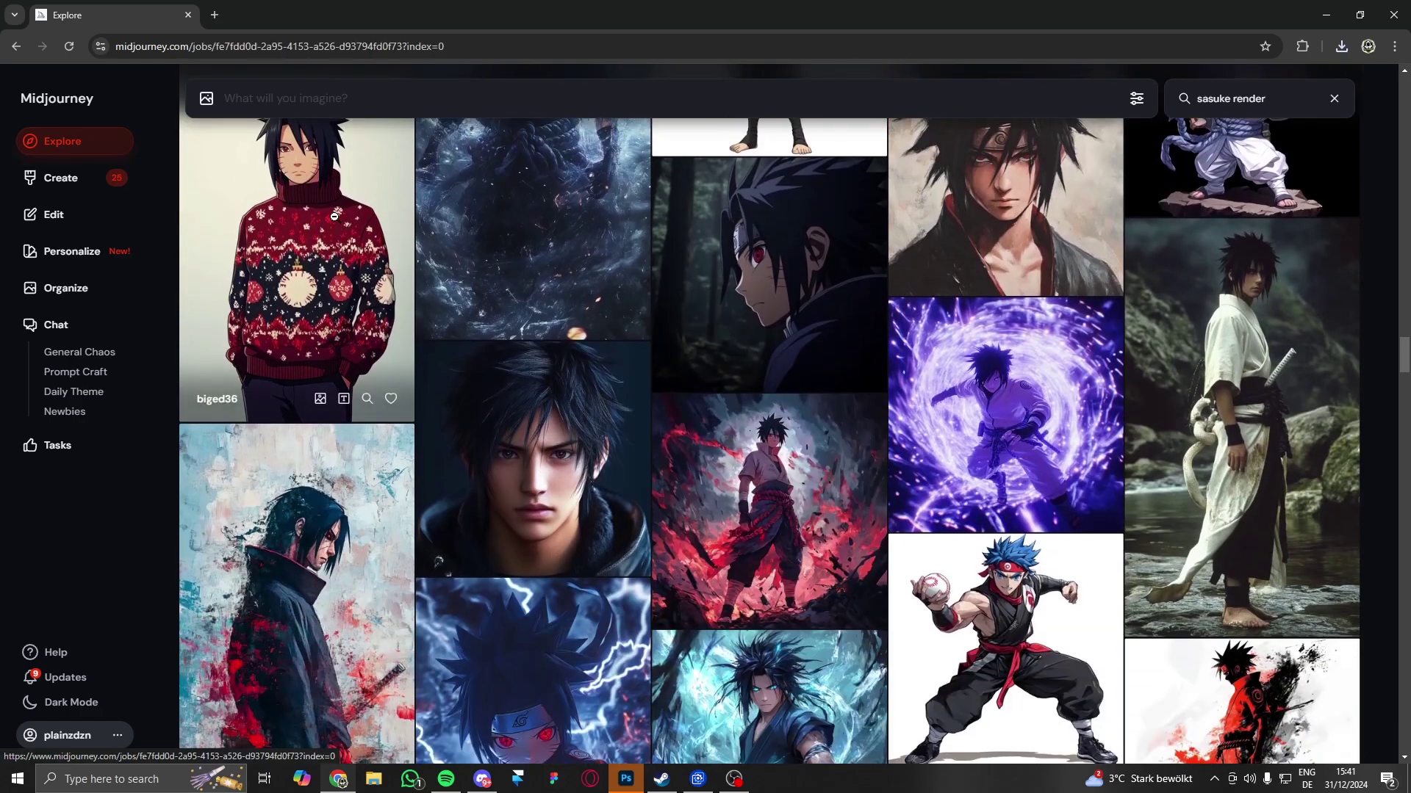
{"action": "key", "text": "Escape"}
Step: Switch to Photoshop, create a 3000 x 1000 px document at 72 ppi with a black background, and unlock its background layer
{"action": "left_click", "coordinate": [633, 778]}
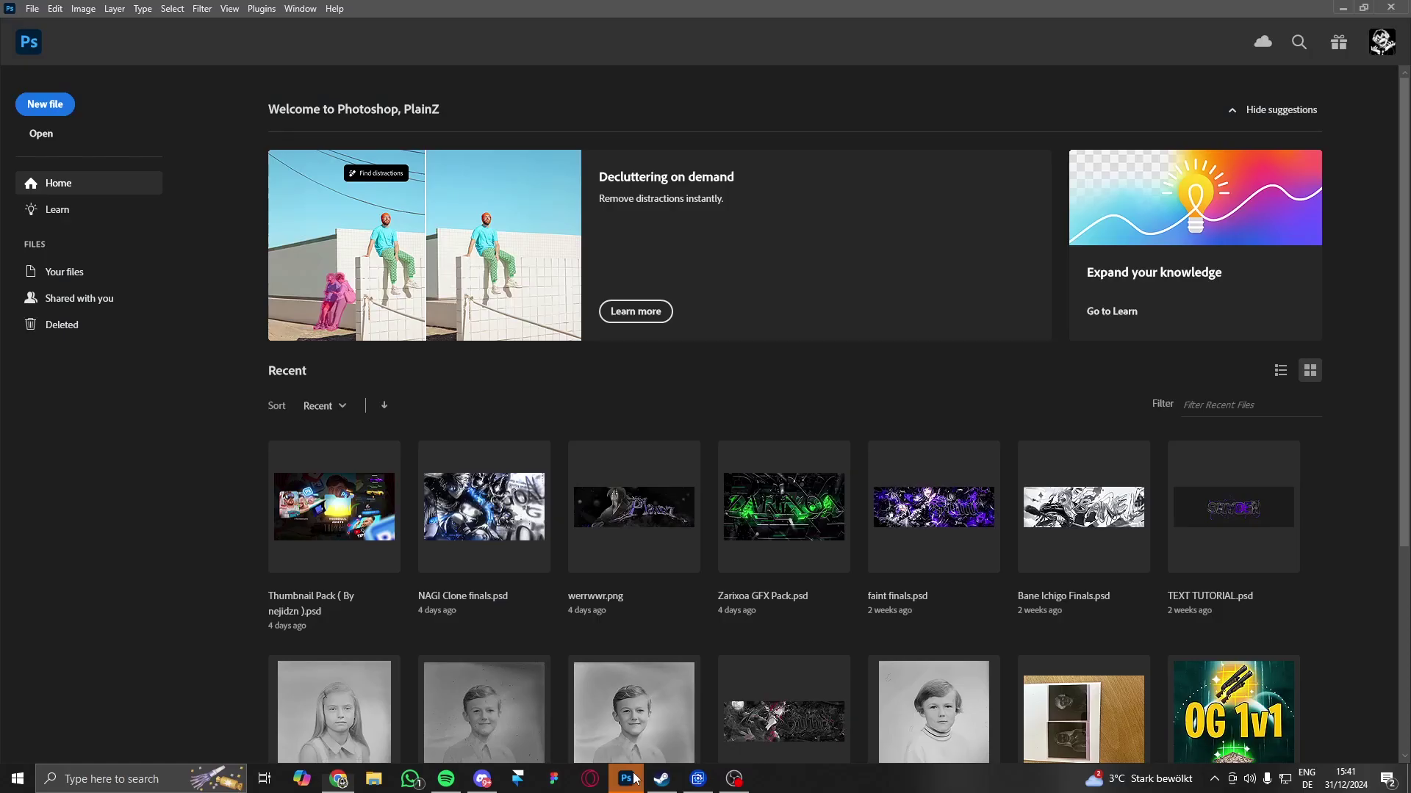
{"action": "left_click", "coordinate": [38, 109]}
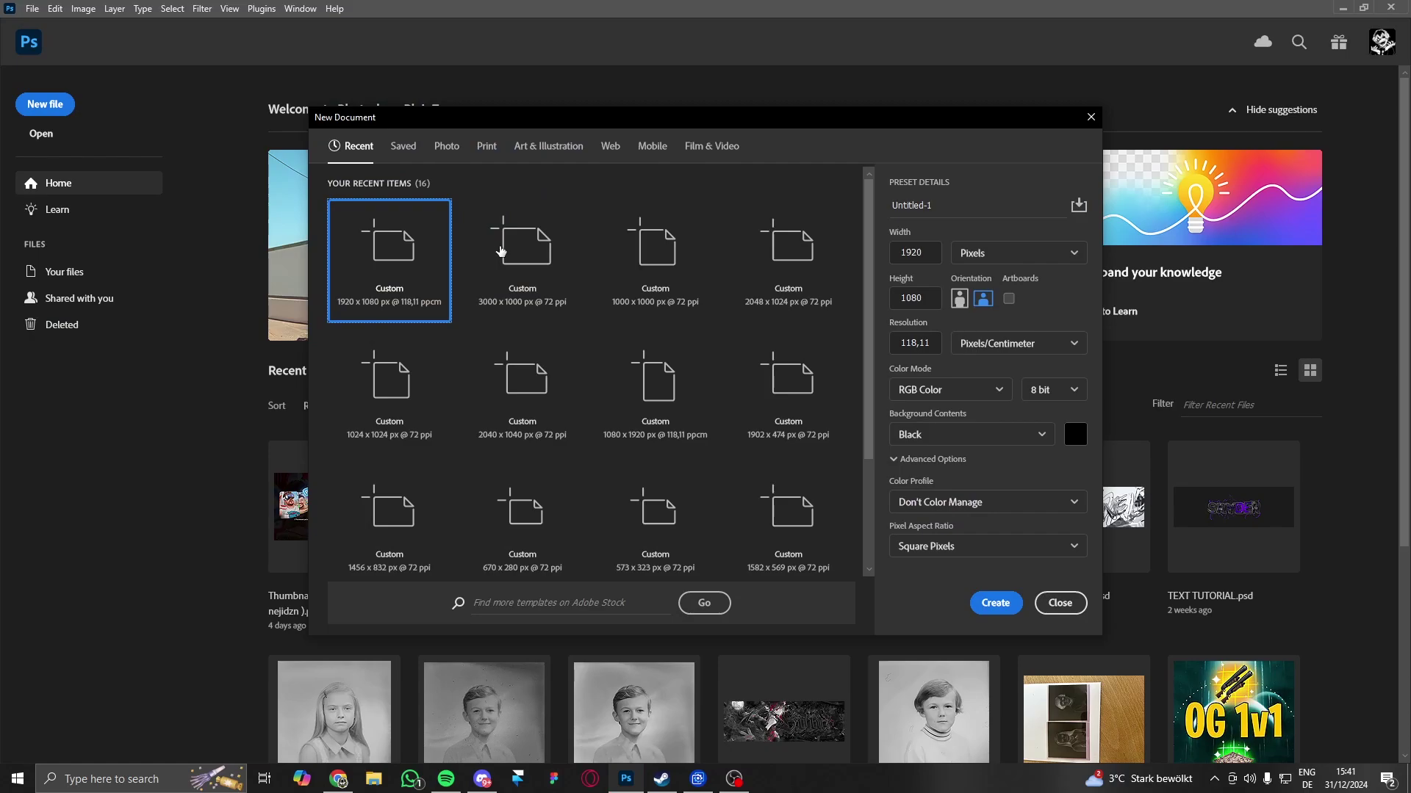
{"action": "double_click", "coordinate": [501, 251]}
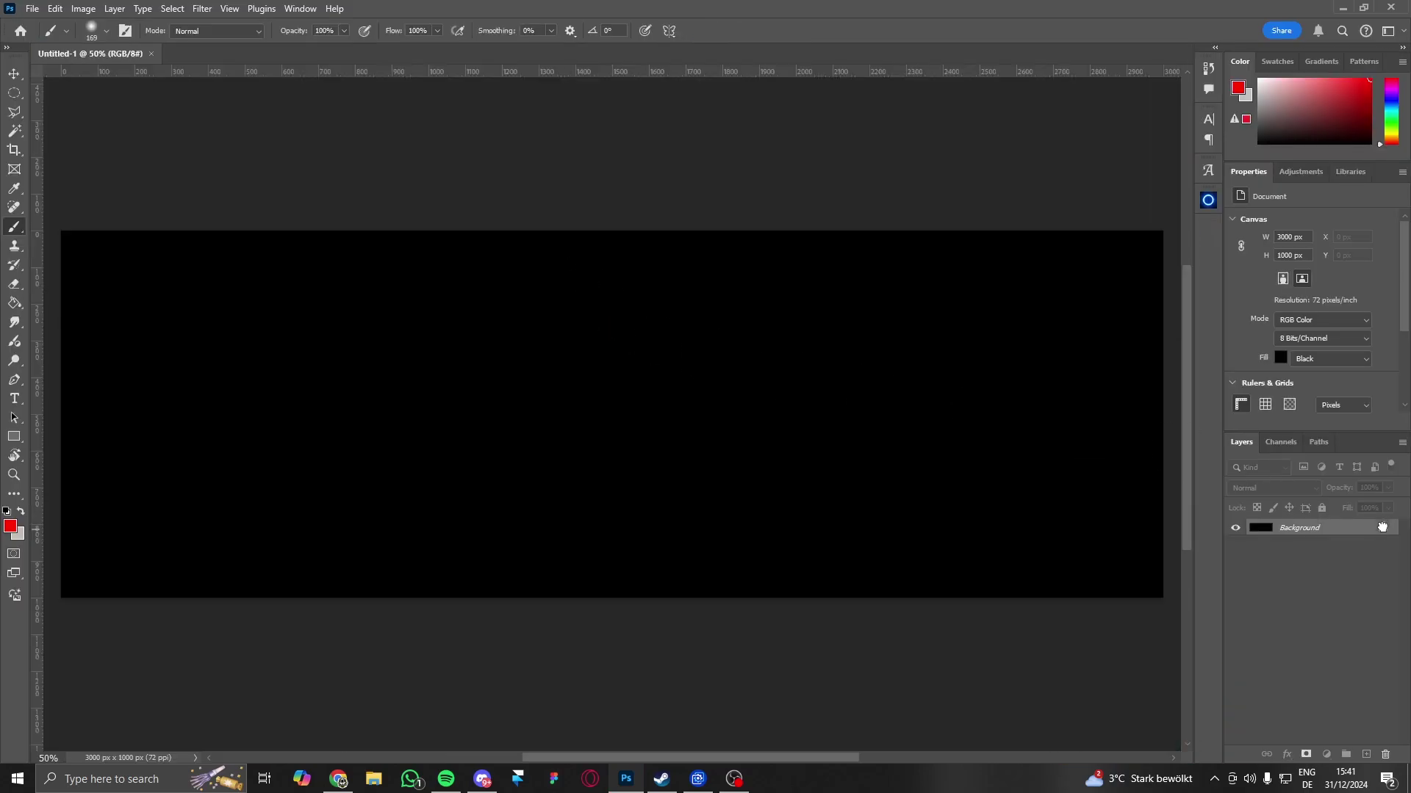
Step: Place the downloaded silver "Aeolic" image with the spider from the browser's downloads into the Photoshop document
{"action": "left_click", "coordinate": [338, 778]}
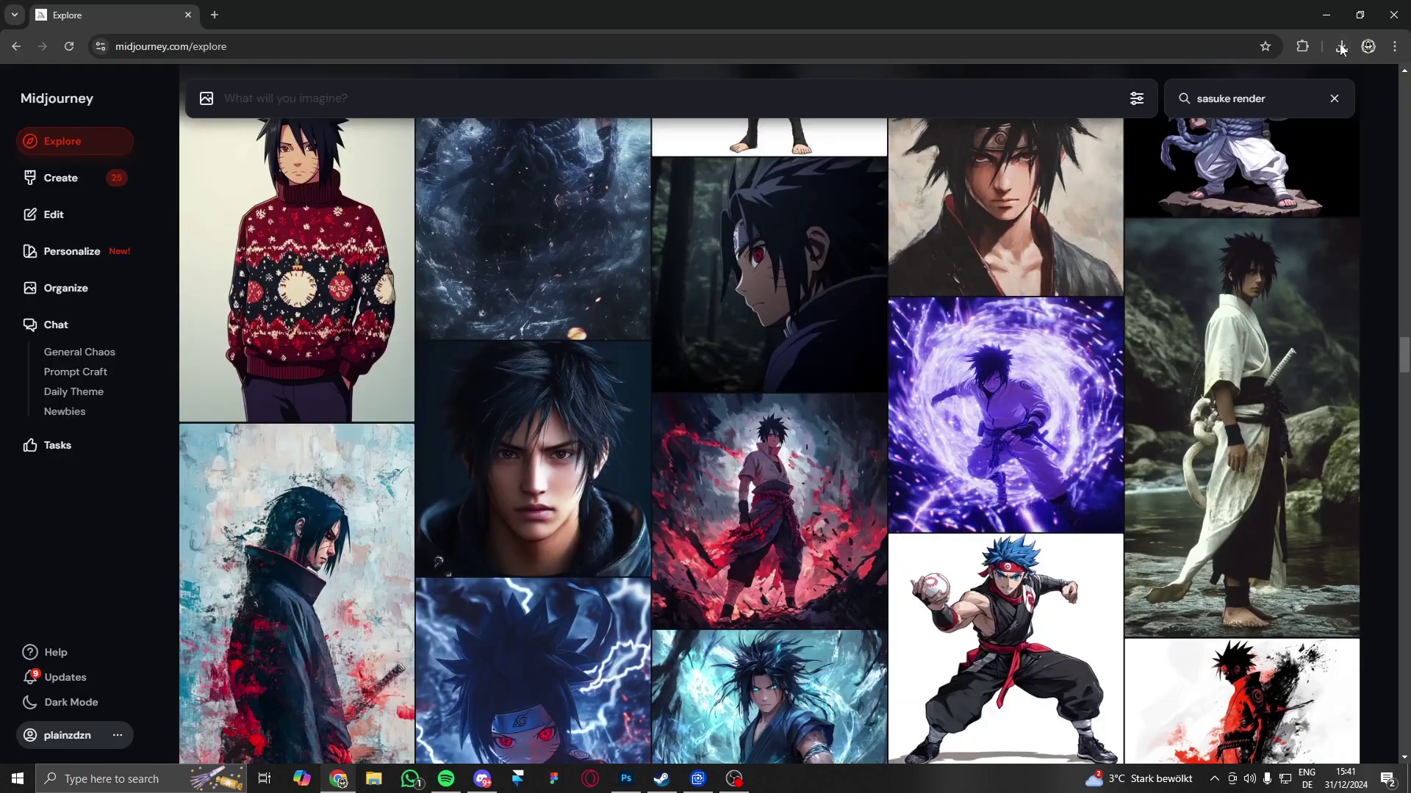
{"action": "left_click", "coordinate": [1341, 48]}
{"action": "left_click", "coordinate": [637, 787]}
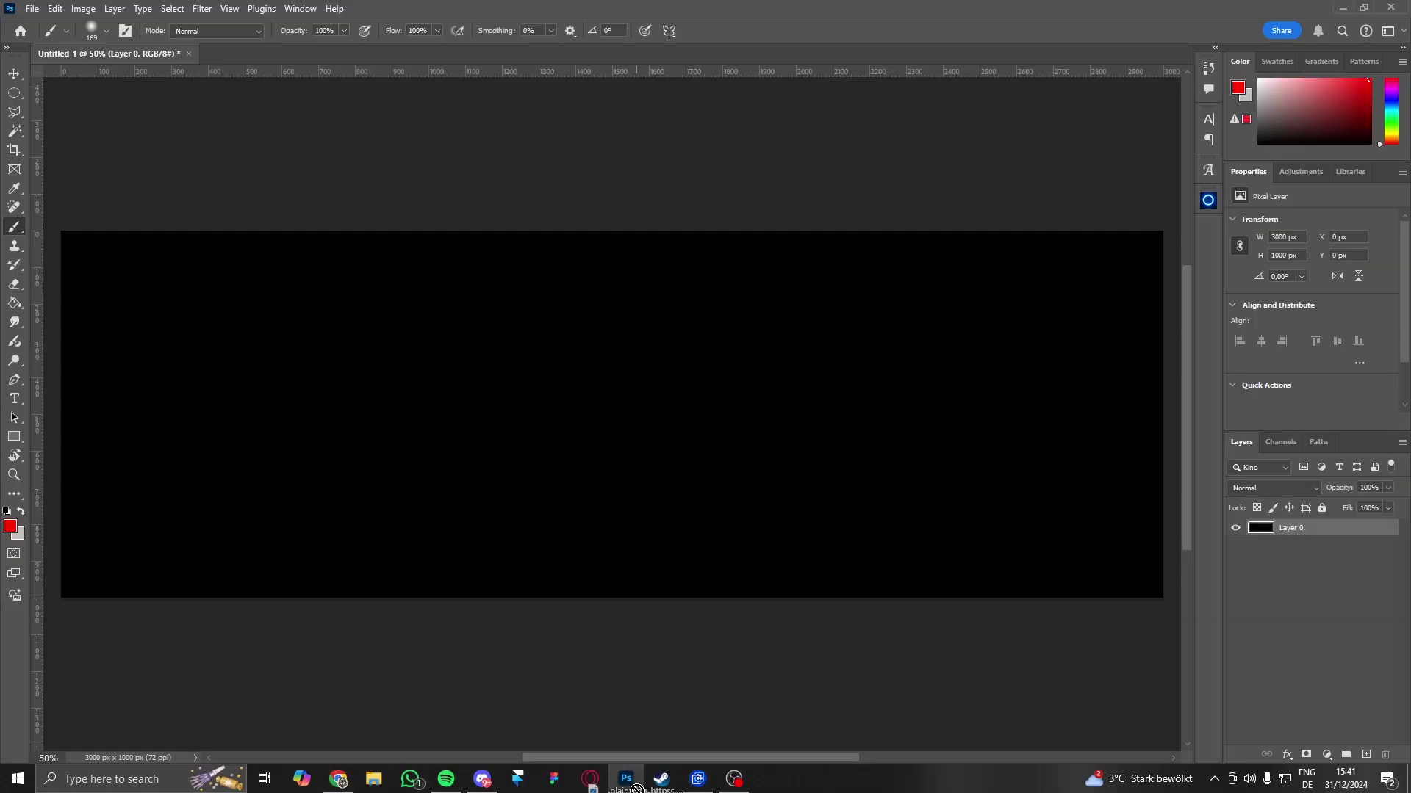
{"action": "left_click_drag", "start_coordinate": [636, 788], "coordinate": [699, 378]}
{"action": "left_click", "coordinate": [729, 49]}
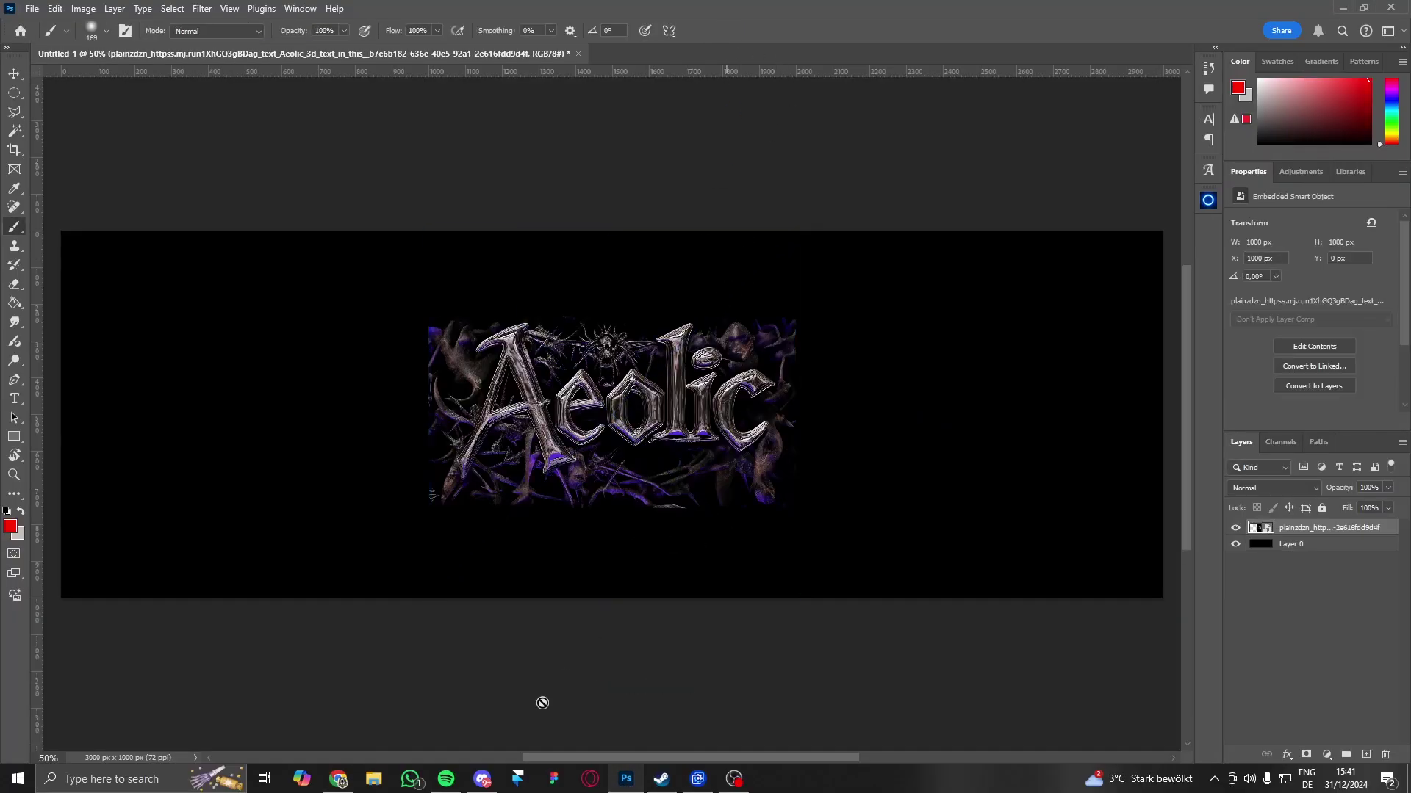
Step: Place the downloaded slanted chrome-and-purple and gold-and-purple "Aeolic" images as further layers in the Photoshop document
{"action": "left_click", "coordinate": [340, 785]}
{"action": "left_click_drag", "start_coordinate": [1213, 191], "coordinate": [793, 110]}
{"action": "left_click", "coordinate": [731, 32]}
{"action": "left_click", "coordinate": [340, 779]}
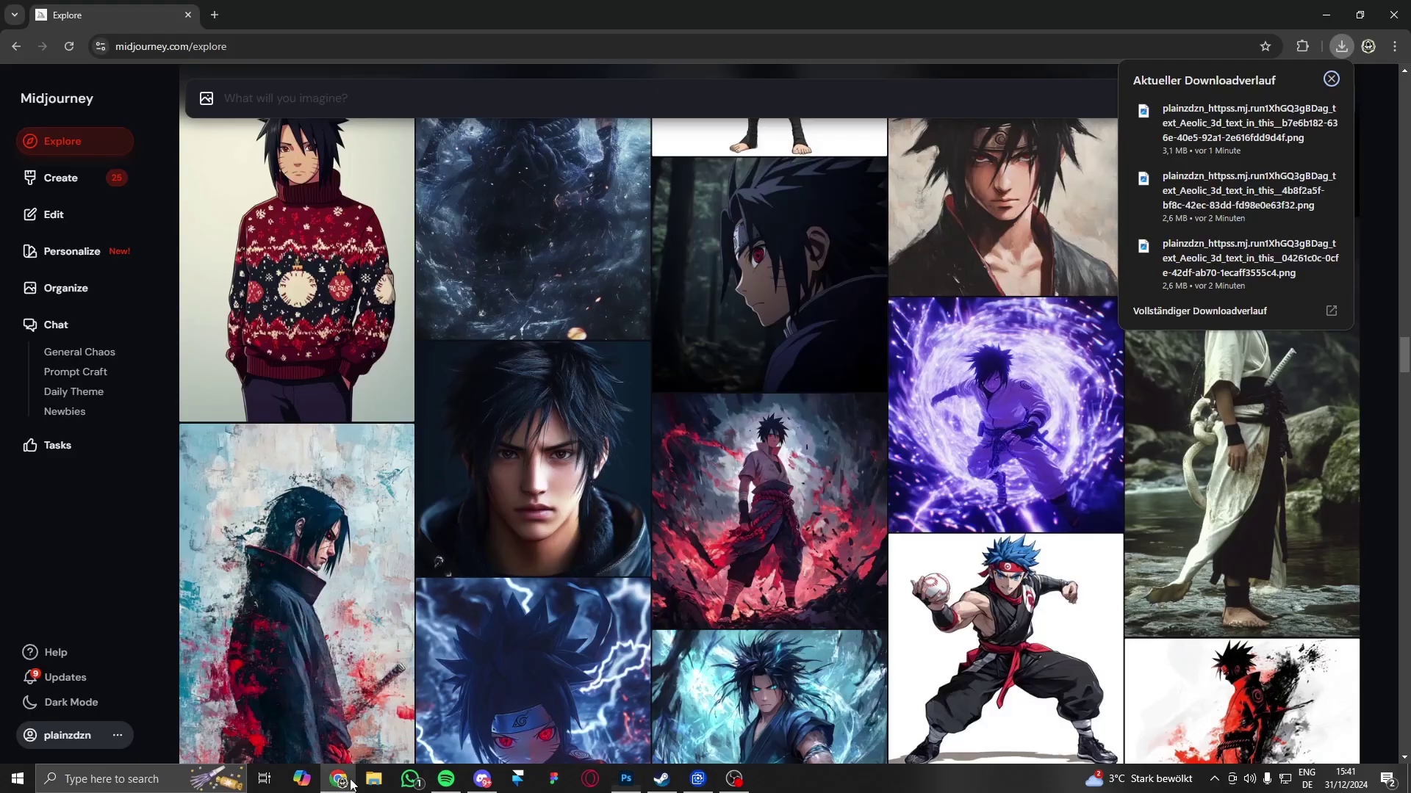
{"action": "left_click_drag", "start_coordinate": [1205, 253], "coordinate": [617, 412]}
{"action": "left_click", "coordinate": [731, 33]}
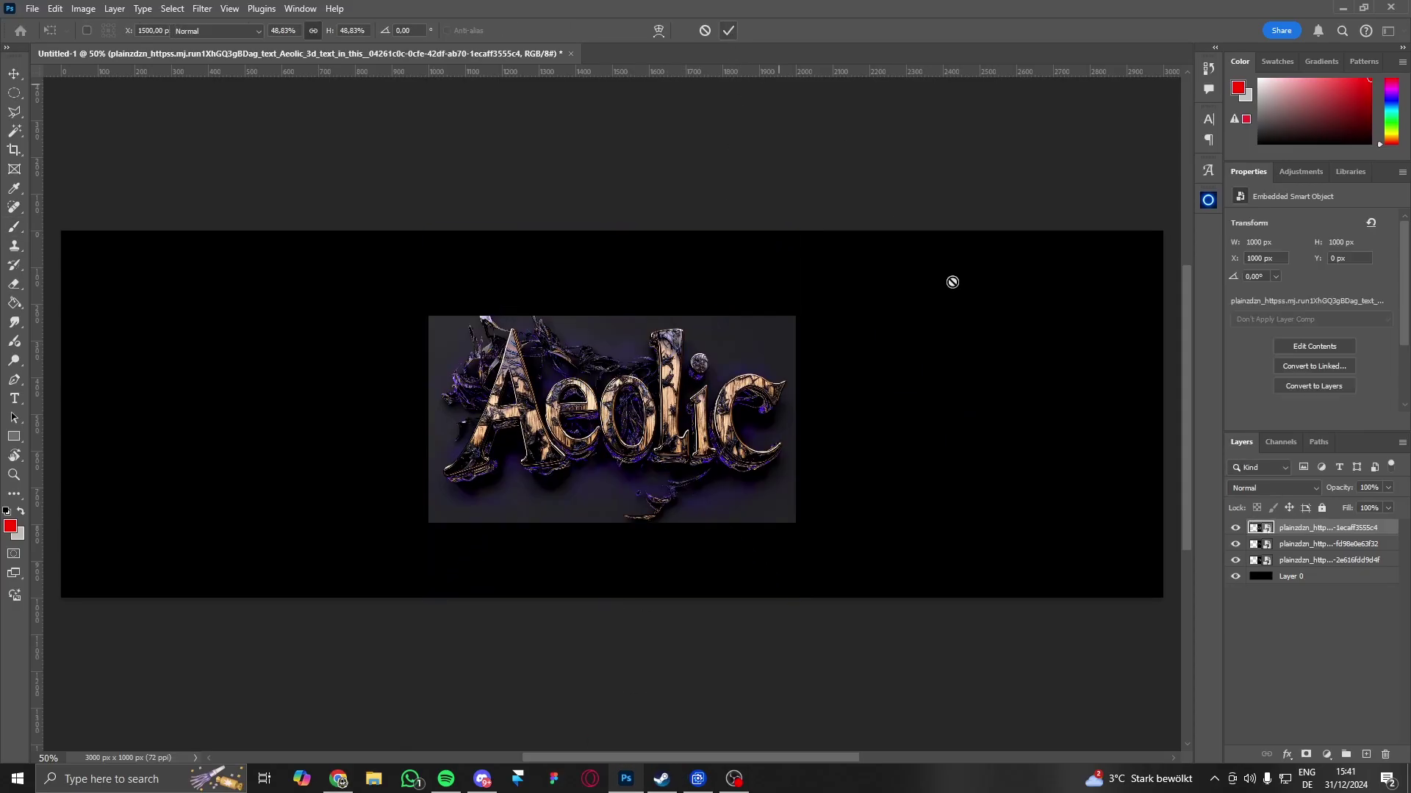
Step: Hide the three placed "Aeolic" image layers, leaving only the black base layer shown
{"action": "left_click", "coordinate": [1237, 527]}
{"action": "left_click", "coordinate": [1237, 544]}
{"action": "left_click", "coordinate": [1238, 560]}
Step: Switch to Midjourney in the browser and set the image generation model version to Niji 6
{"action": "left_click", "coordinate": [339, 778]}
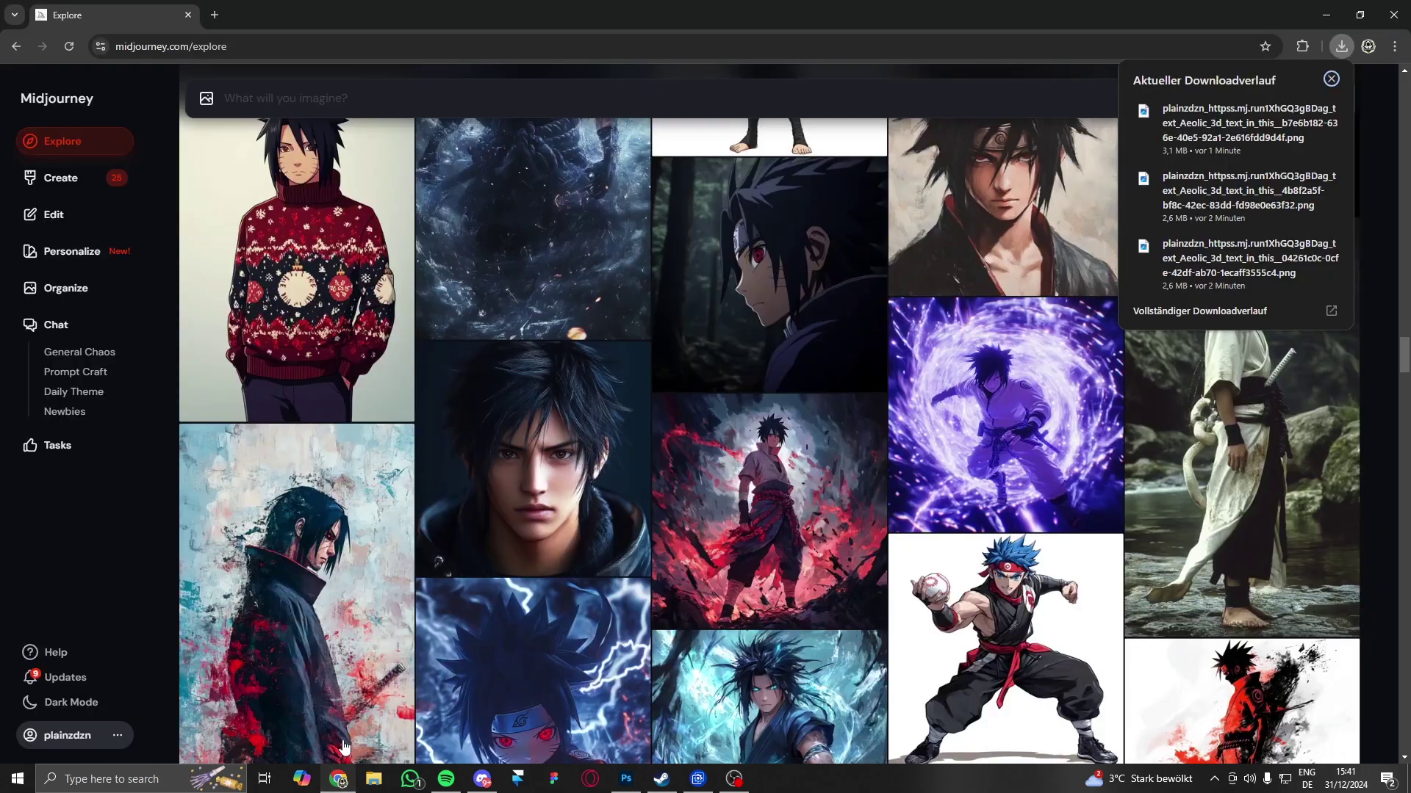
{"action": "left_click", "coordinate": [1081, 94]}
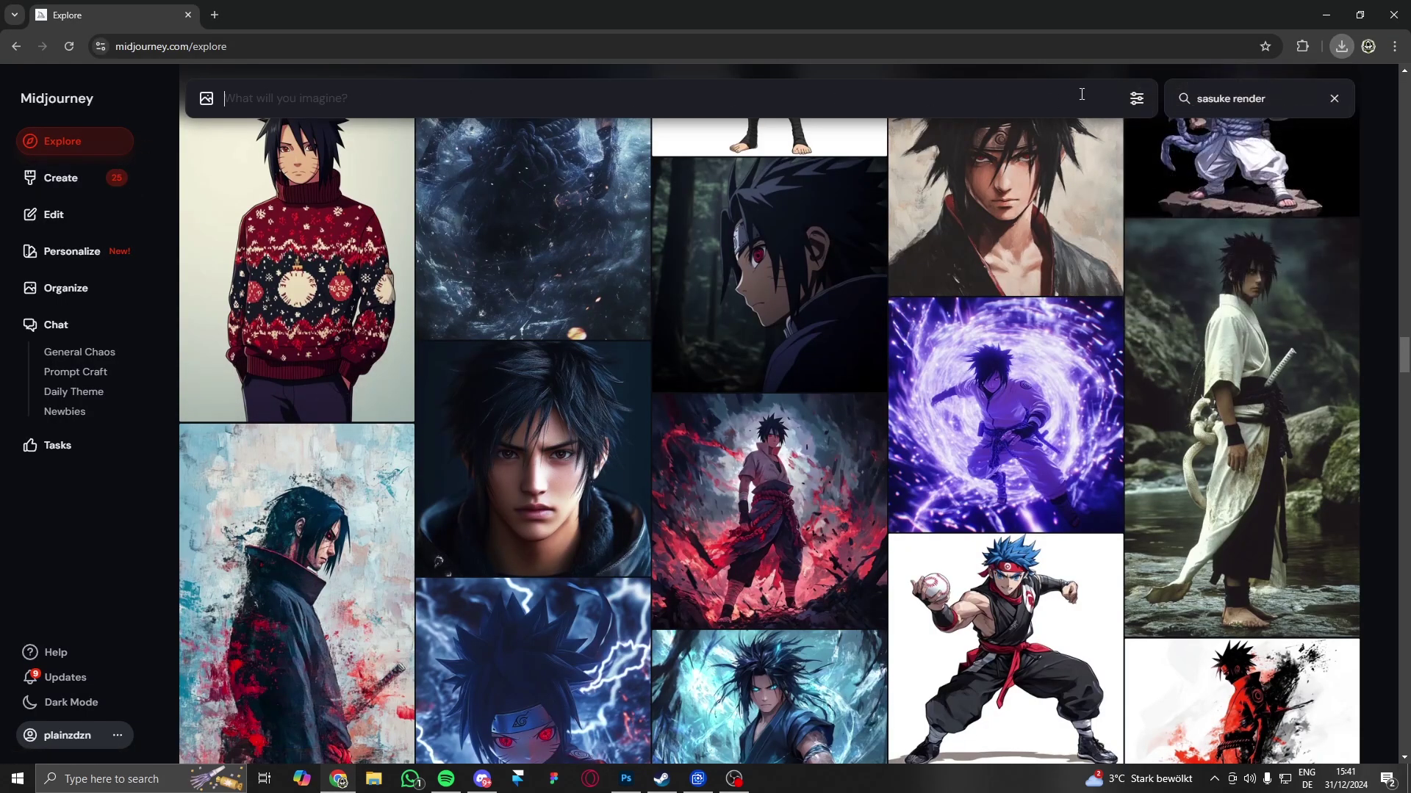
{"action": "left_click", "coordinate": [1138, 100]}
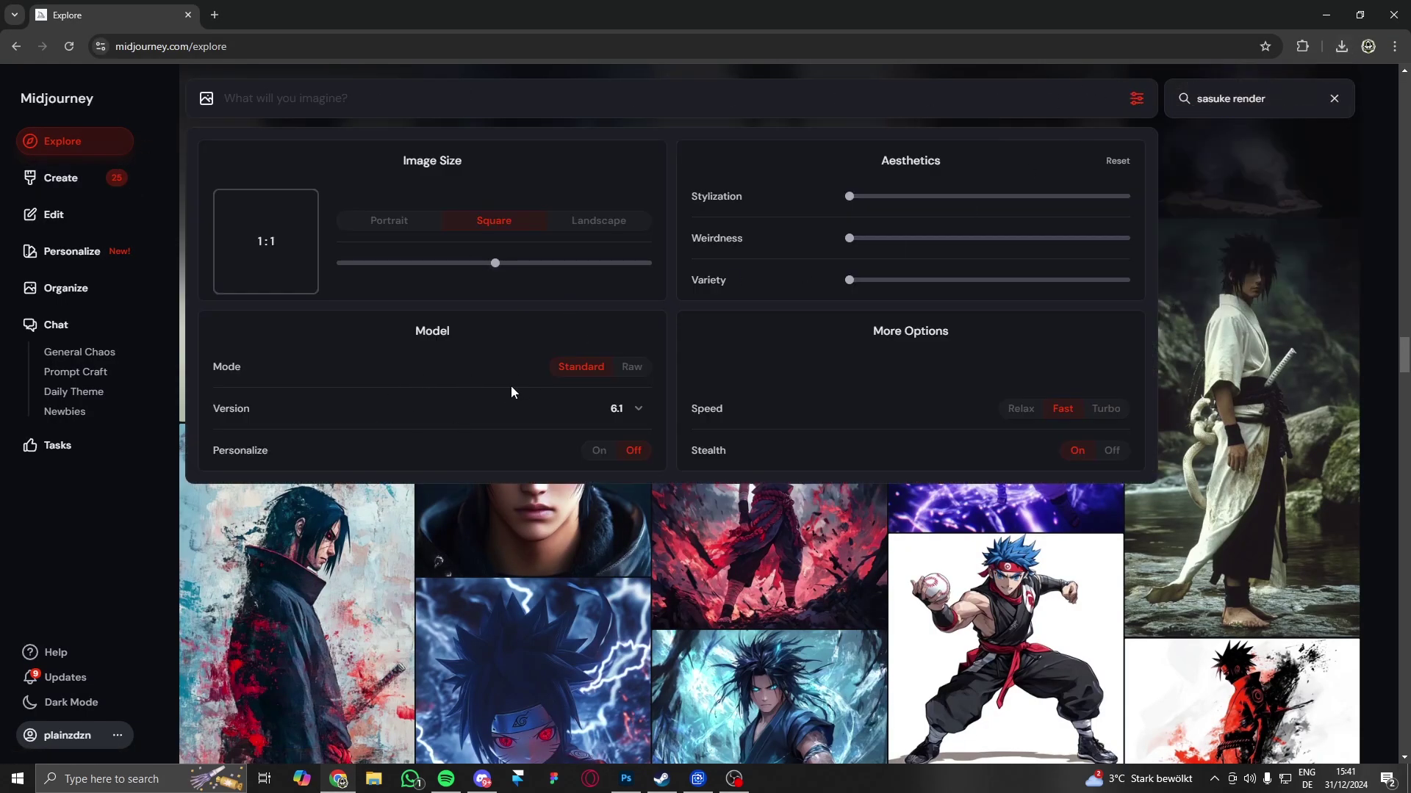
{"action": "left_click", "coordinate": [624, 408]}
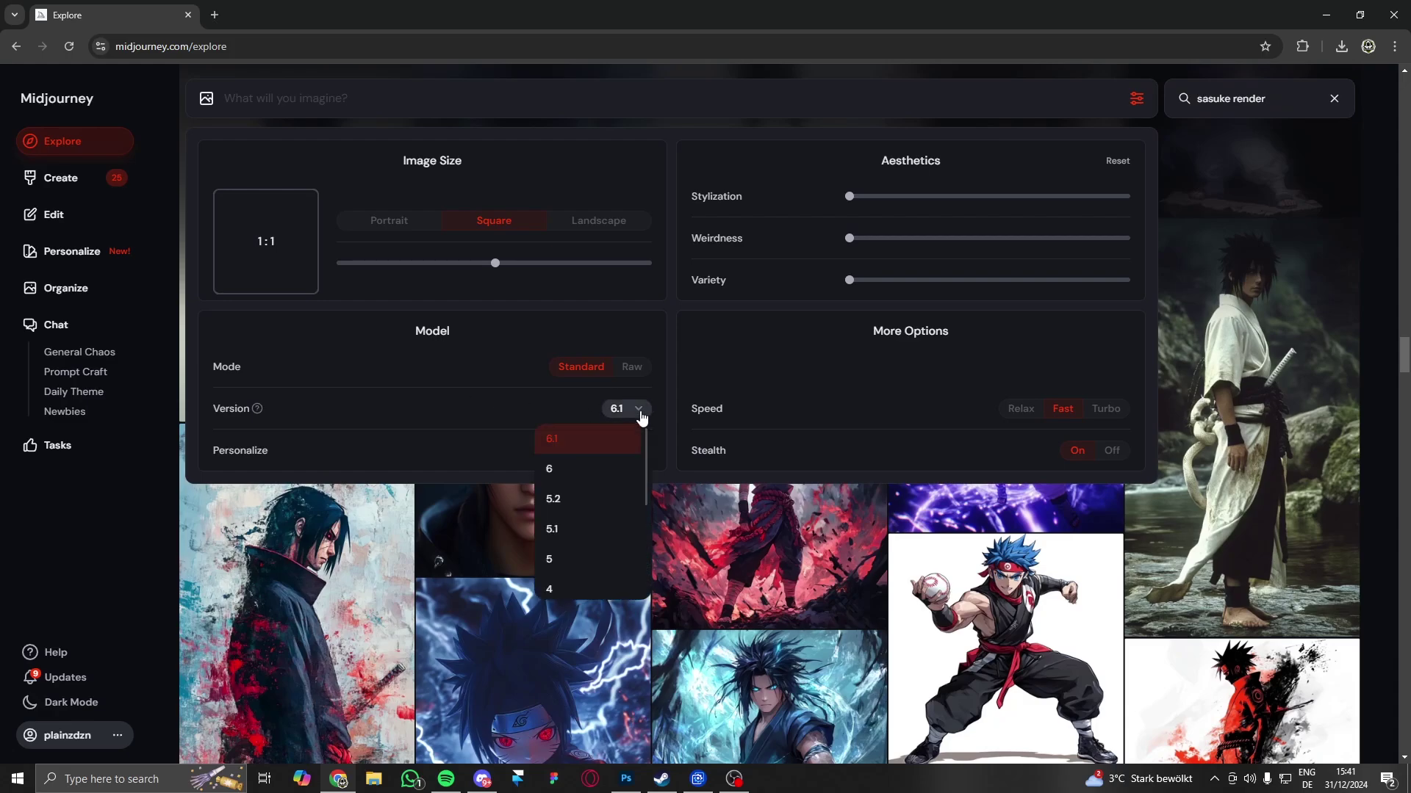
{"action": "scroll", "coordinate": [588, 556], "scroll_direction": "down", "scroll_amount": 3}
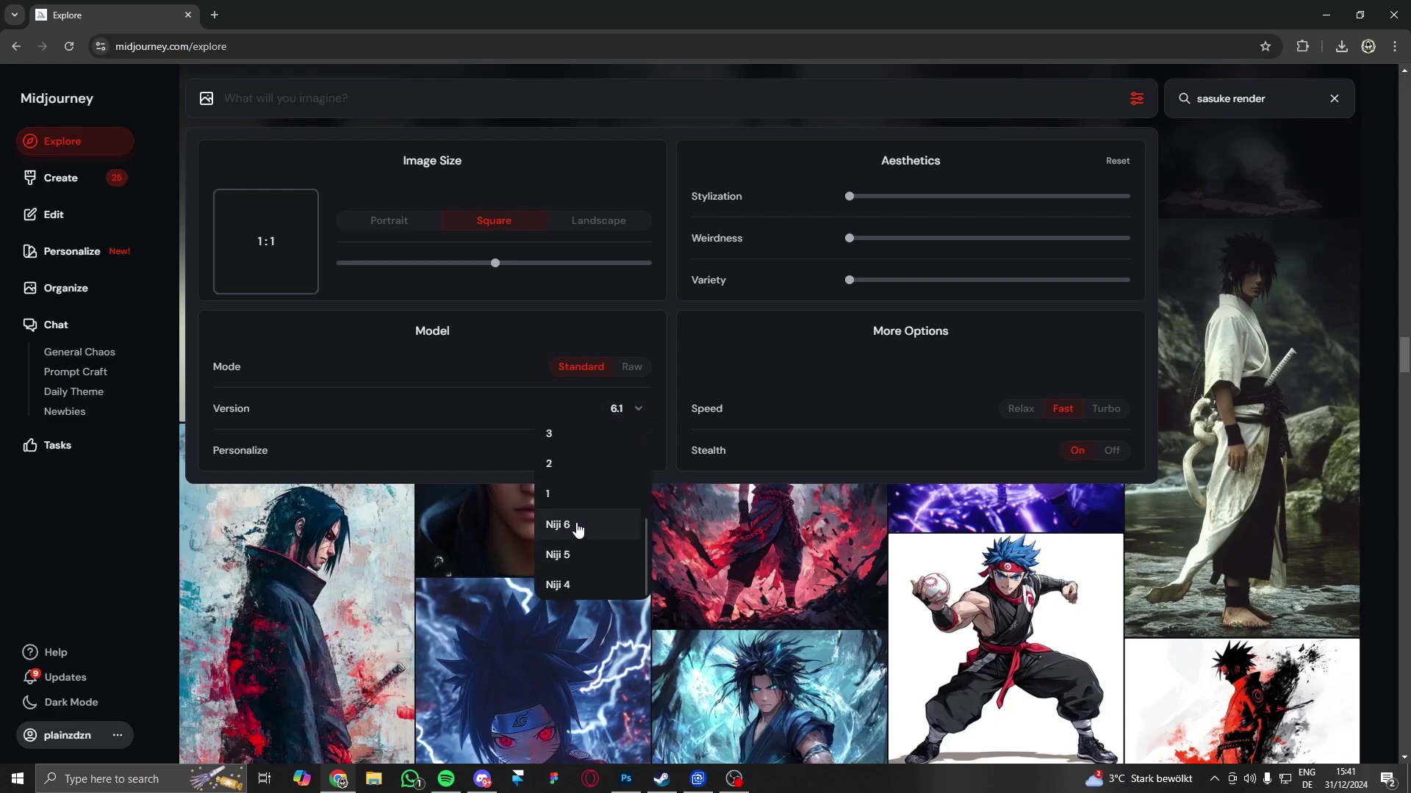
{"action": "left_click", "coordinate": [597, 526]}
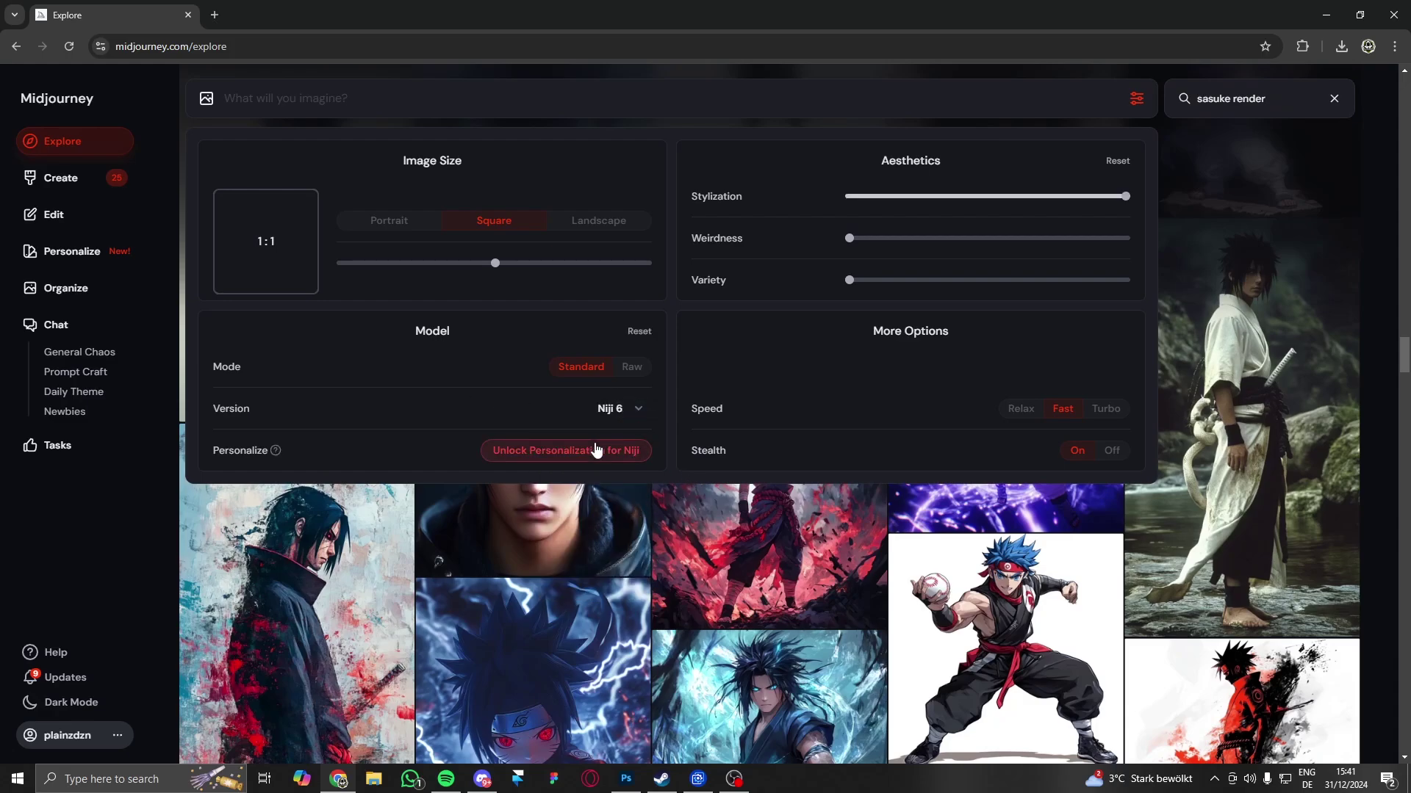
{"action": "left_click", "coordinate": [568, 454]}
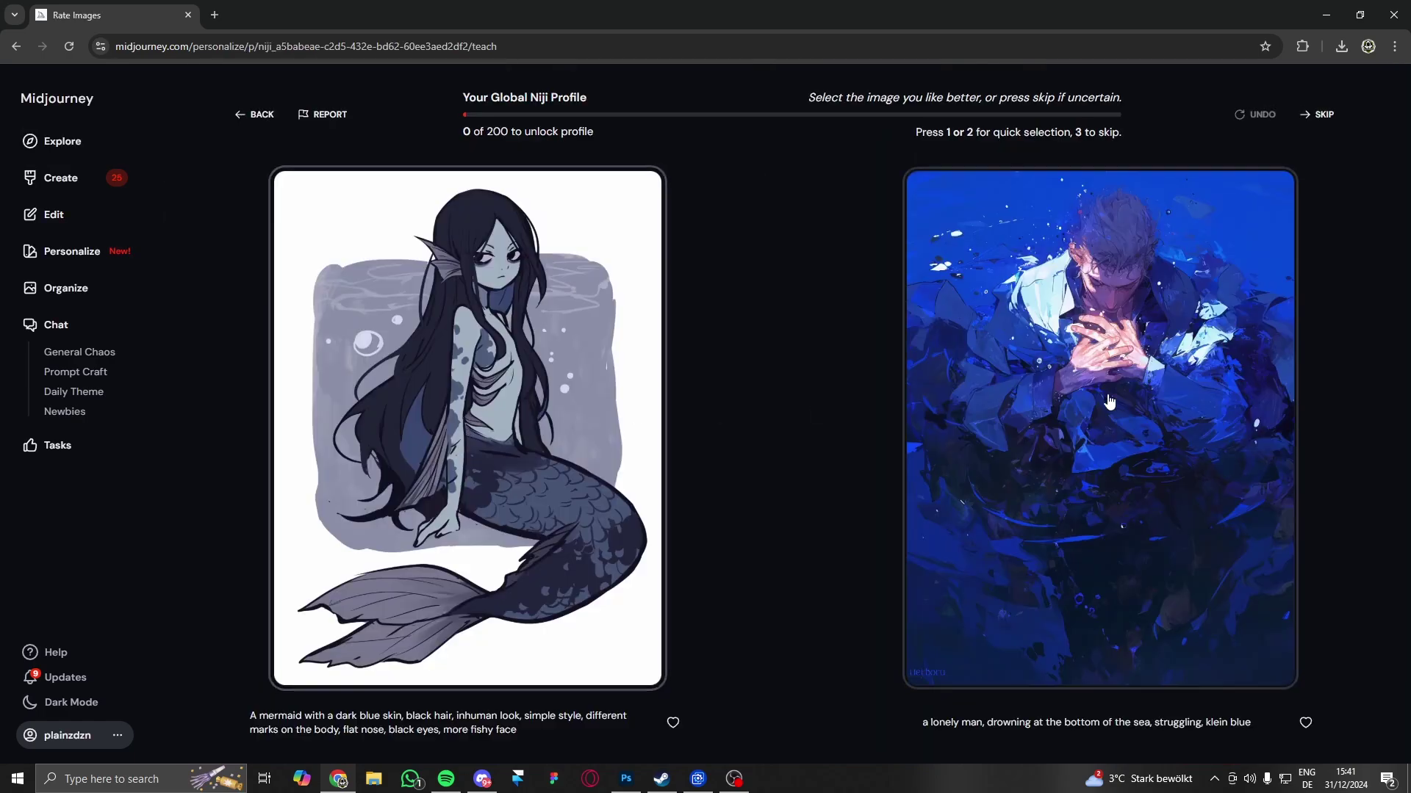
{"action": "left_click", "coordinate": [1109, 401]}
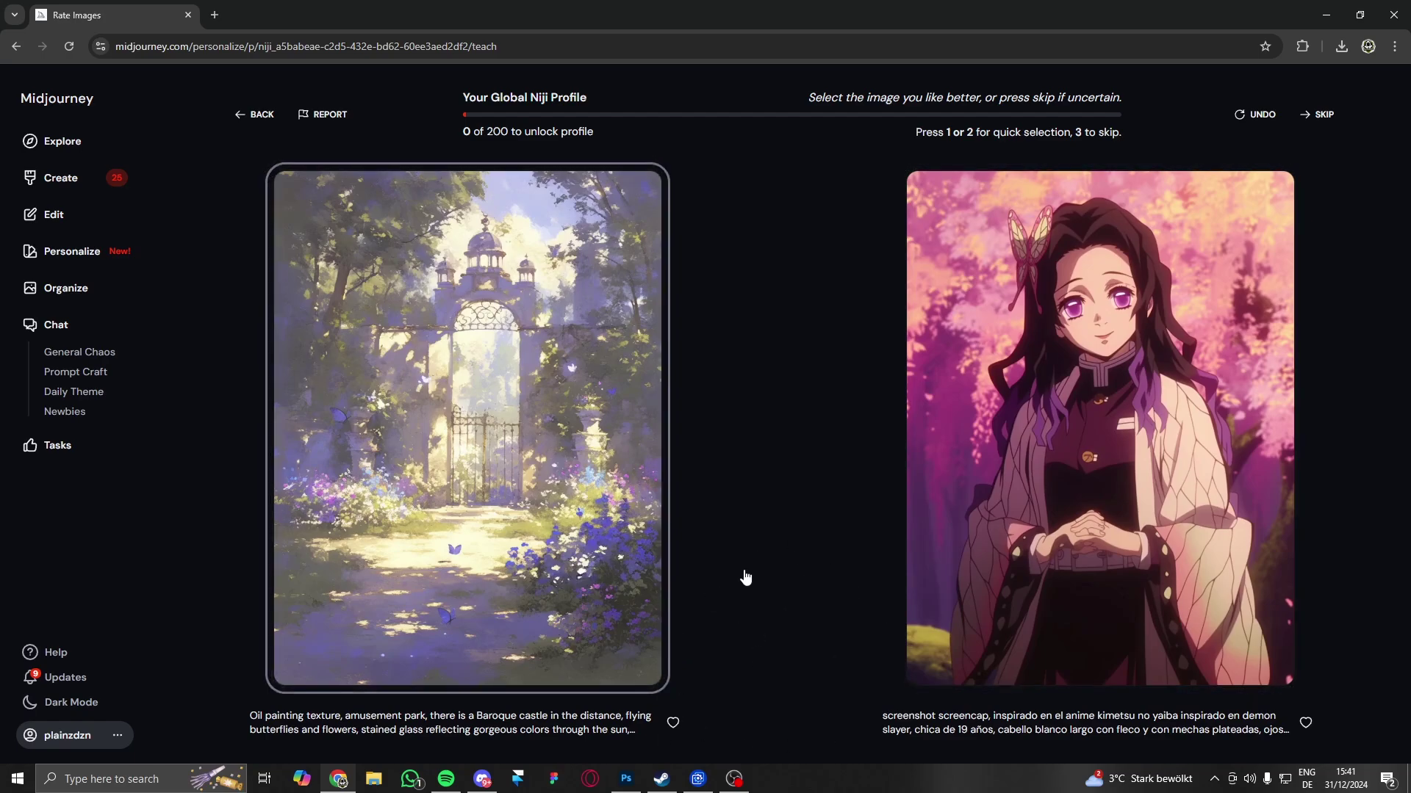
{"action": "left_click", "coordinate": [734, 779]}
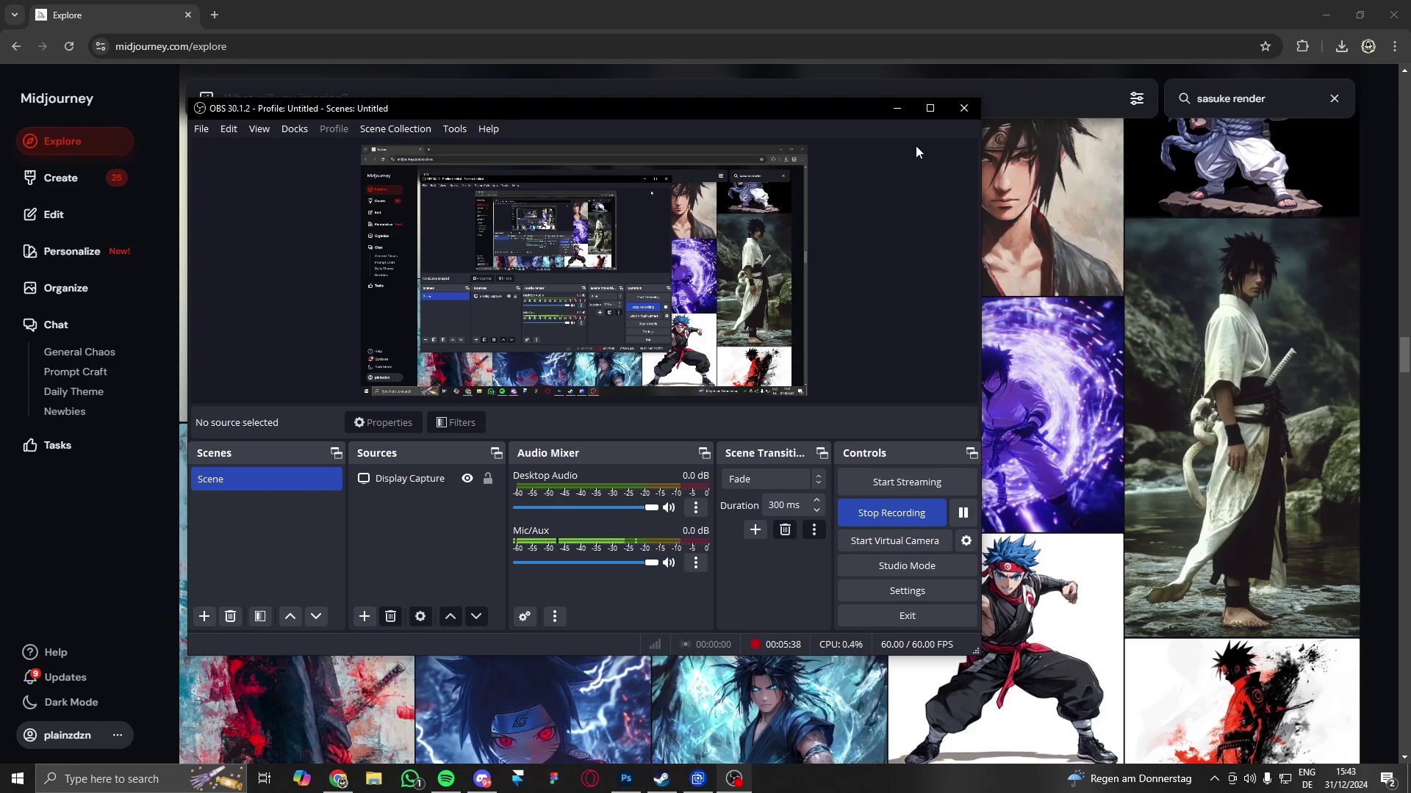
{"action": "left_click", "coordinate": [898, 109]}
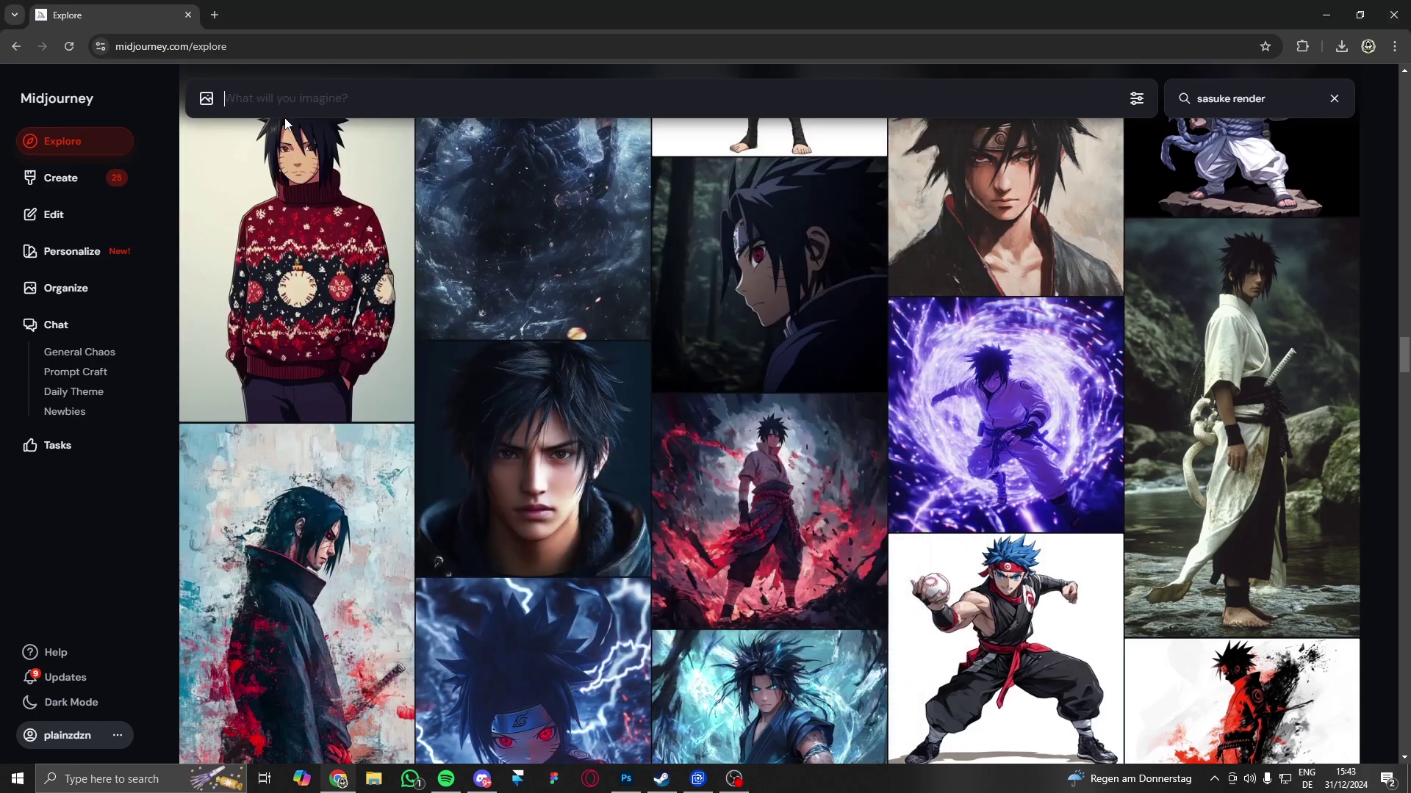
Step: Set the image size to 3:4 portrait and write the prompt "sasuke render wallpaper, insane fighting scene, render design"
{"action": "left_click", "coordinate": [1138, 97]}
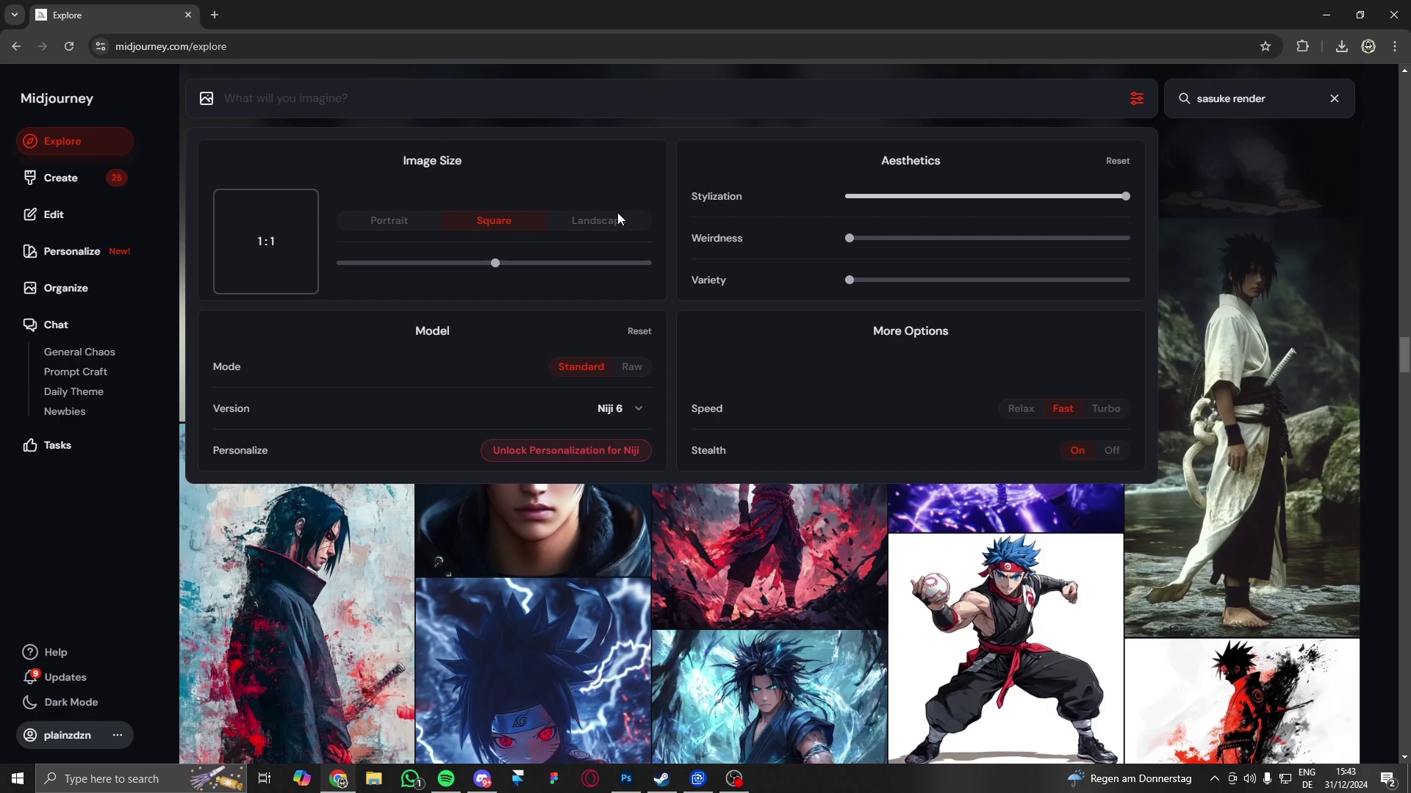
{"action": "left_click_drag", "start_coordinate": [496, 269], "coordinate": [432, 265]}
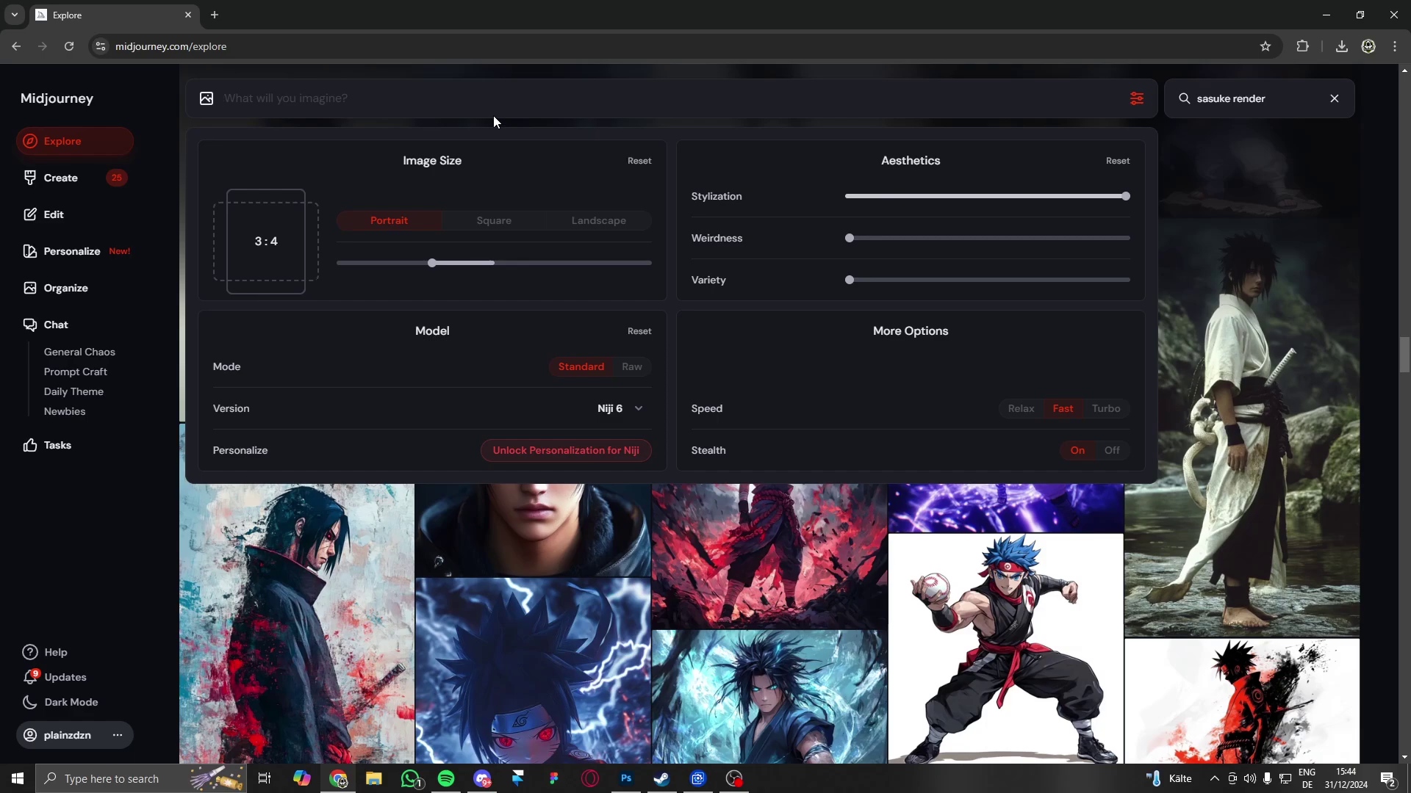
{"action": "type", "text": "sasuke render wallpaper"}
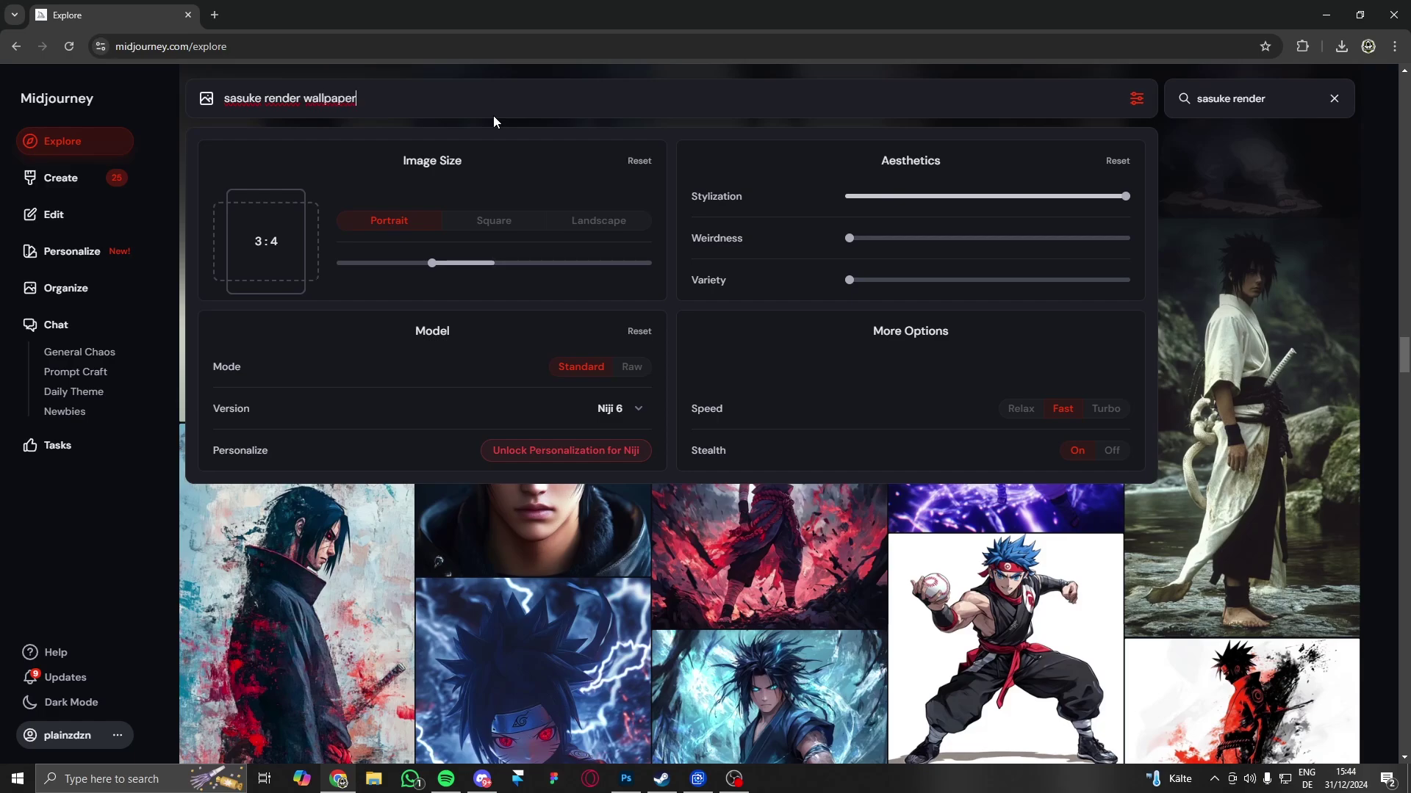
{"action": "type", "text": ", insane fighting scene"}
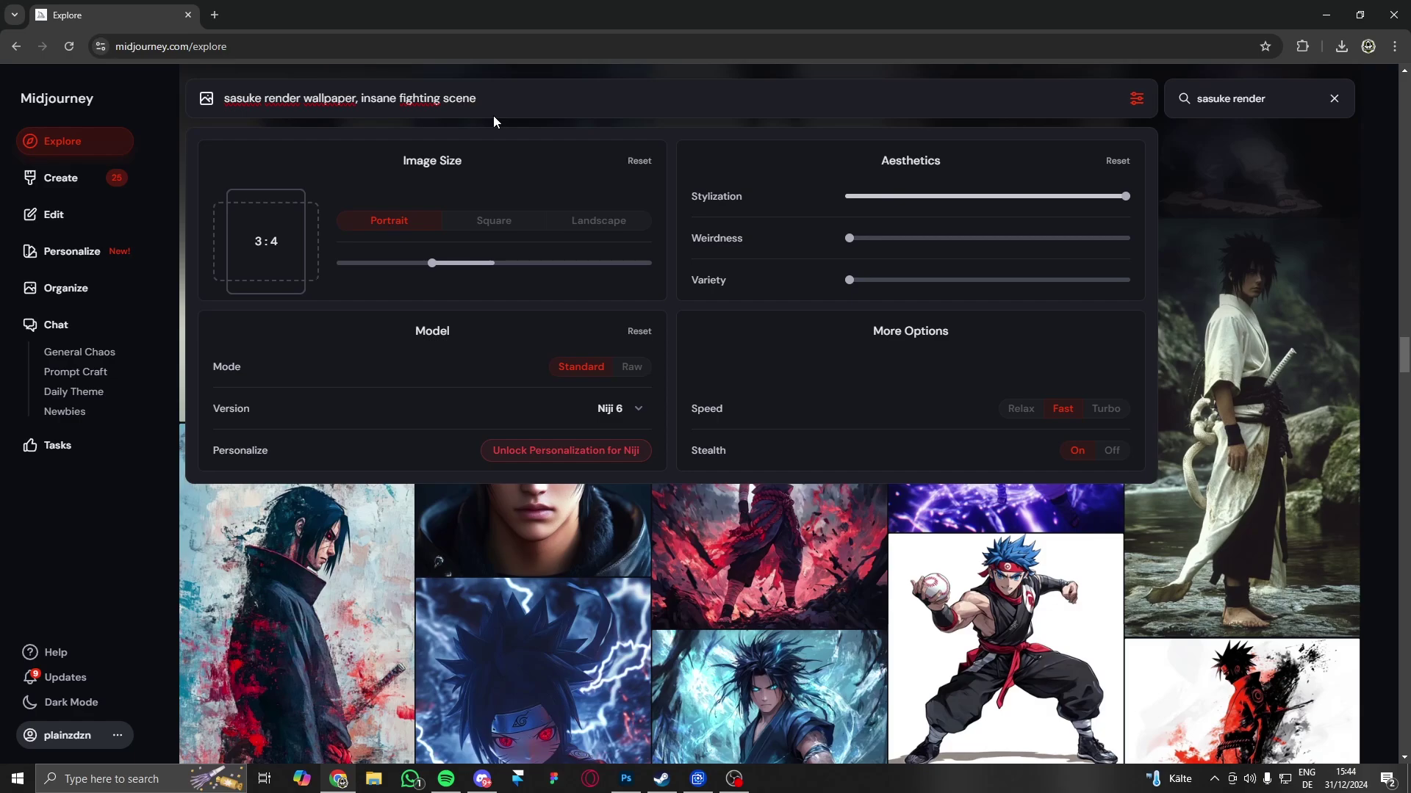
{"action": "type", "text": ", render design"}
Step: Set weirdness to 300 and variety to 10, submit the prompt, and go to the created images
{"action": "mouse_move", "coordinate": [849, 238]}
{"action": "left_mouse_down"}
{"action": "mouse_move", "coordinate": [892, 239]}
{"action": "mouse_move", "coordinate": [868, 276]}
{"action": "mouse_move", "coordinate": [873, 238]}
{"action": "left_mouse_up"}
{"action": "key", "text": "Return"}
{"action": "left_click", "coordinate": [85, 180]}
Step: Reuse the prompt of a generating Sasuke image, change its aspect ratio to 5:3, and submit it
{"action": "left_click", "coordinate": [696, 346]}
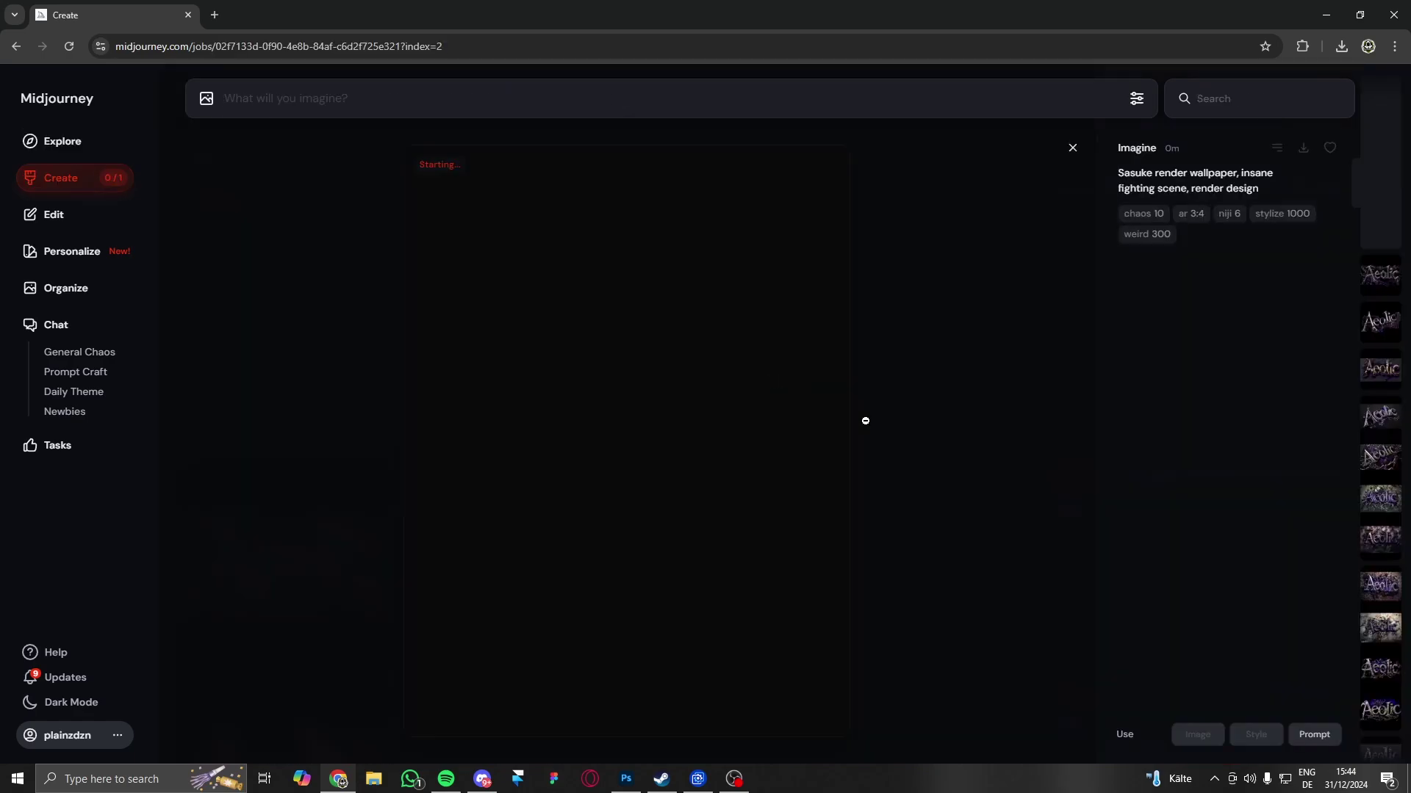
{"action": "left_click", "coordinate": [1315, 738]}
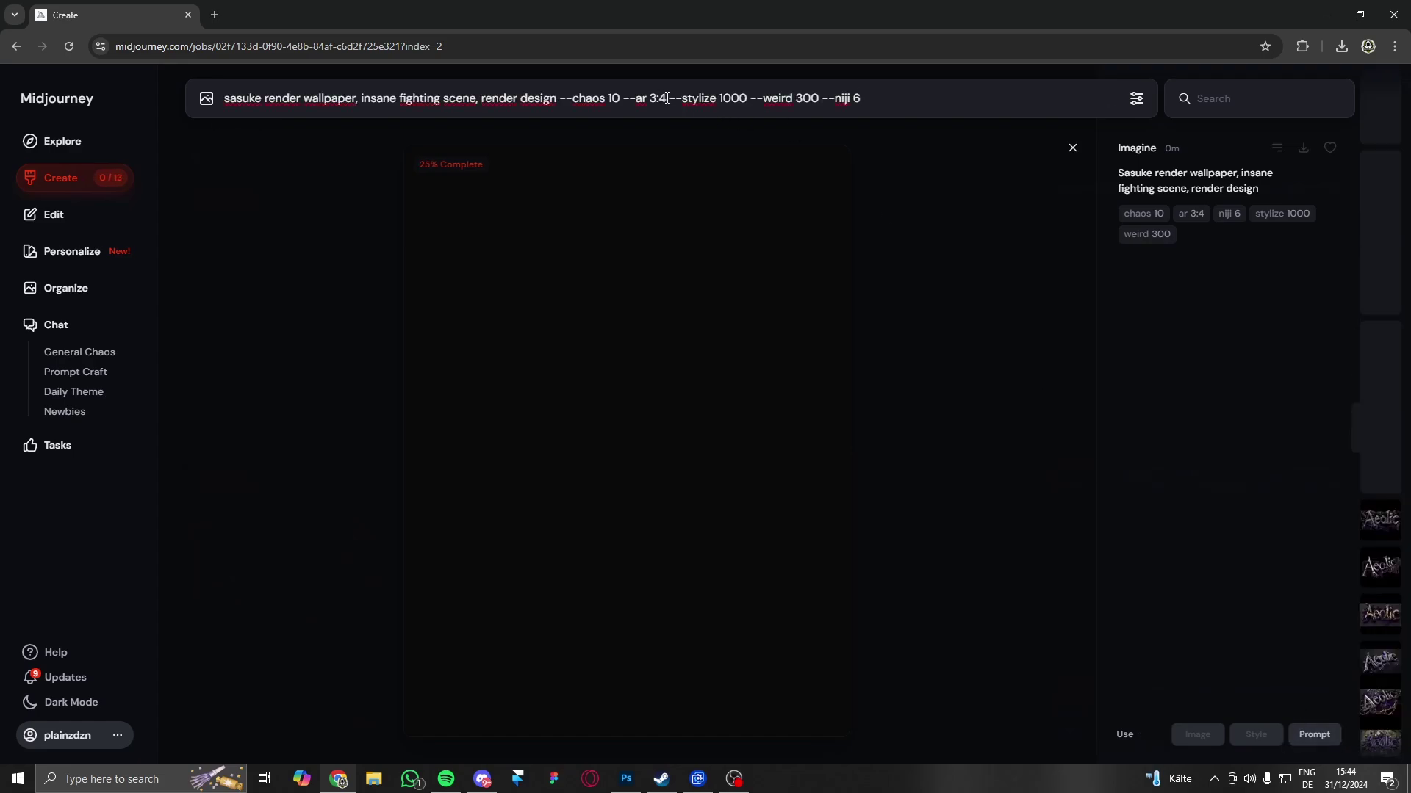
{"action": "left_click_drag", "start_coordinate": [667, 98], "coordinate": [648, 105]}
{"action": "type", "text": "5"}
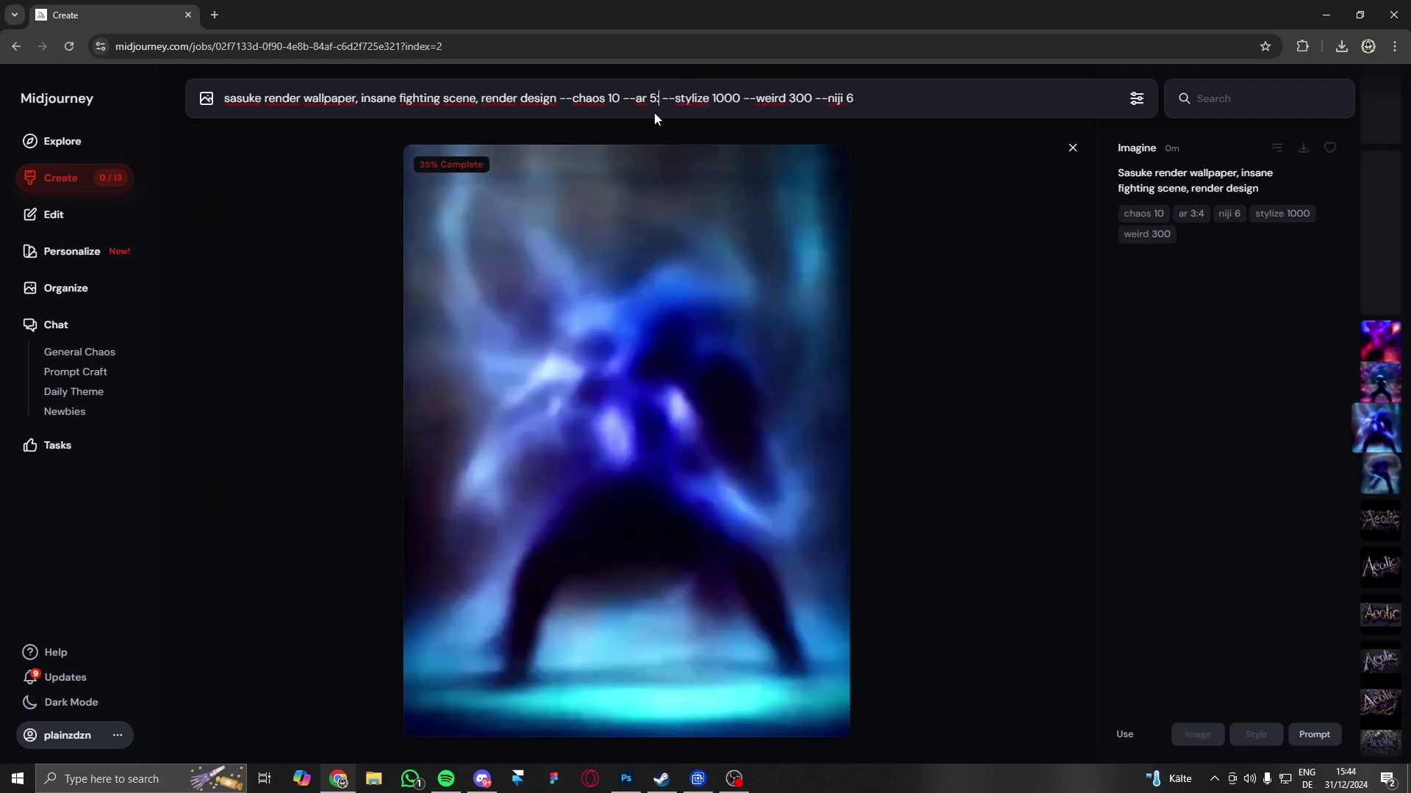
{"action": "type", "text": "3"}
{"action": "key", "text": "Return"}
Step: Open the queued 5:3 Sasuke job and resubmit its unchanged prompt four more times
{"action": "left_click", "coordinate": [568, 332]}
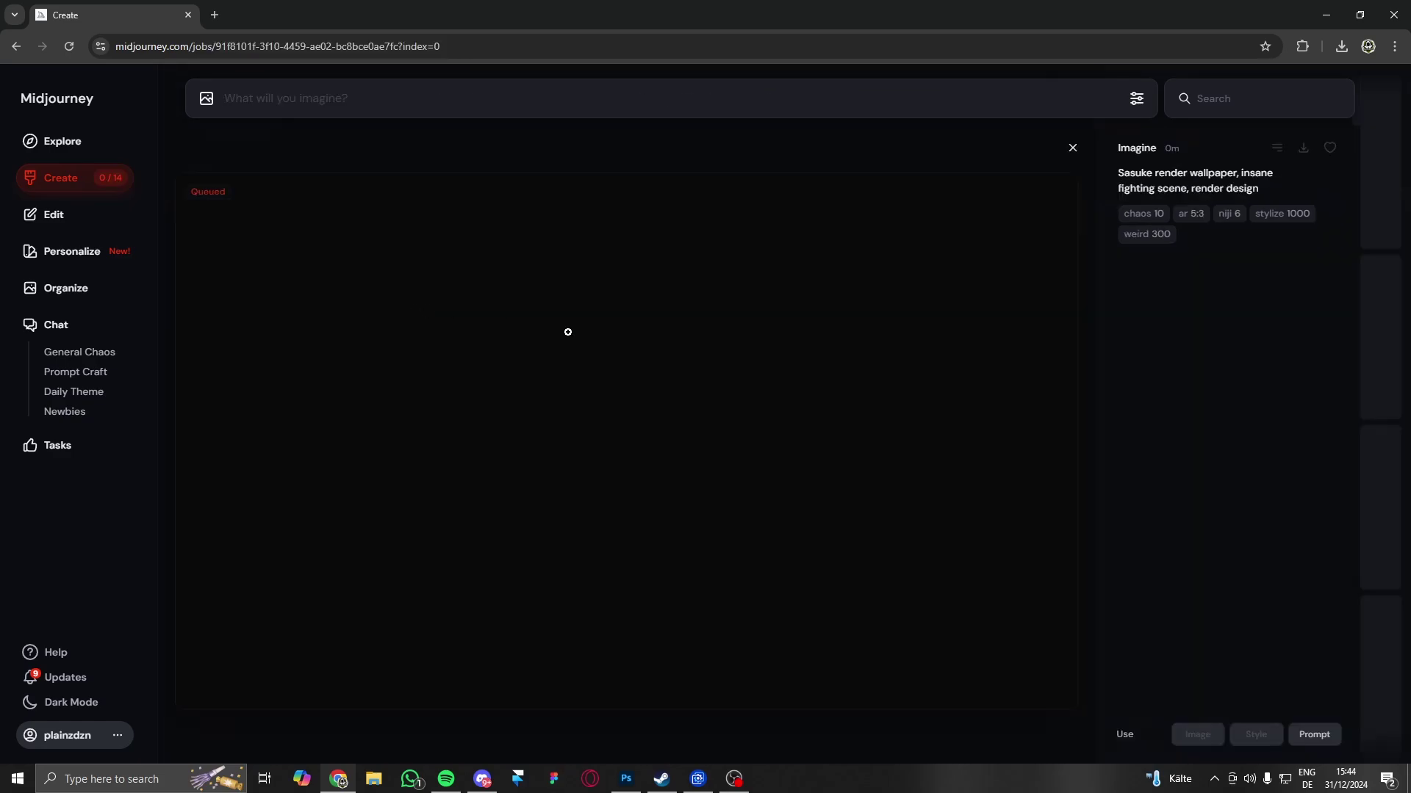
{"action": "left_click", "coordinate": [1322, 739]}
{"action": "key", "text": "Return"}
{"action": "left_click", "coordinate": [1322, 739]}
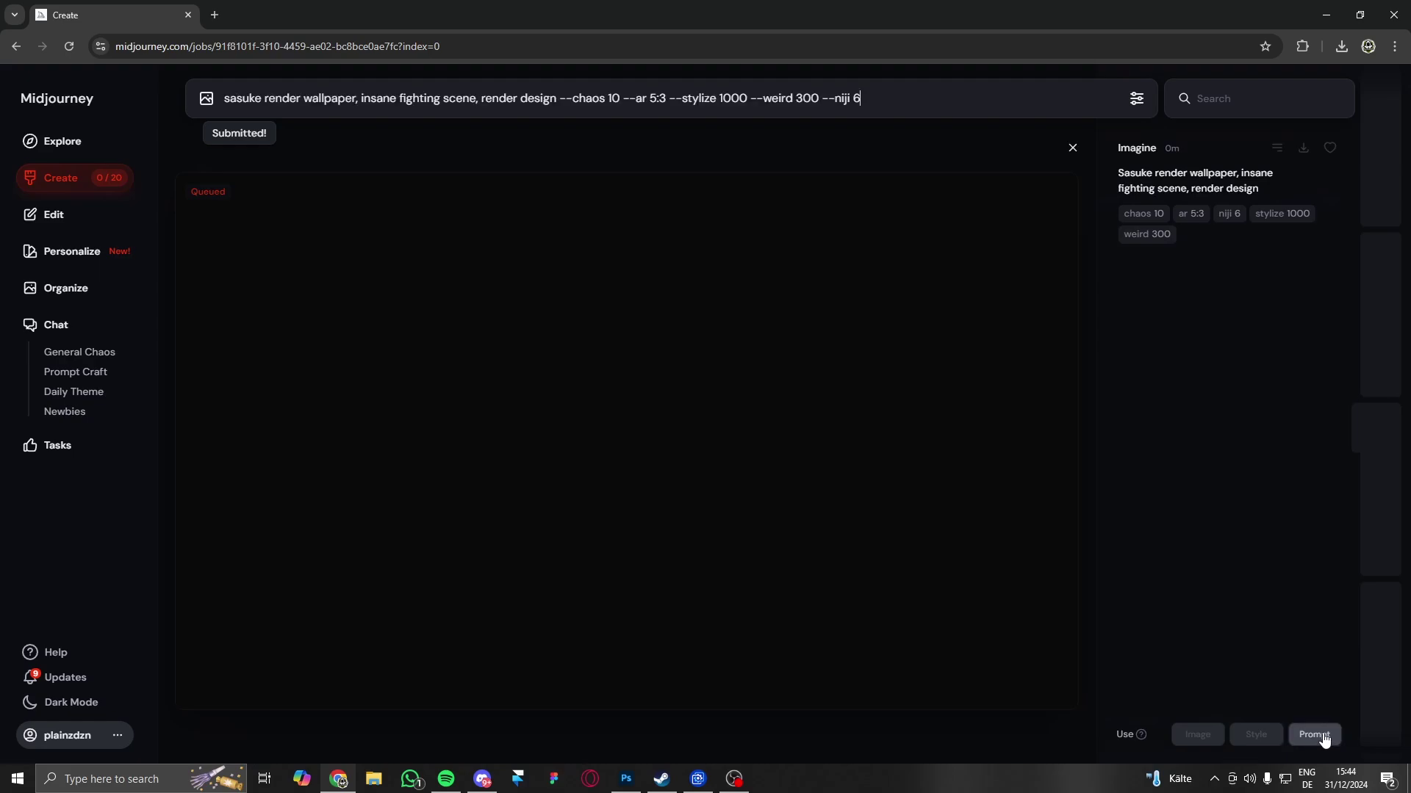
{"action": "key", "text": "Return"}
{"action": "left_click", "coordinate": [1324, 741]}
{"action": "key", "text": "Return"}
{"action": "left_click", "coordinate": [1325, 741]}
{"action": "key", "text": "Return"}
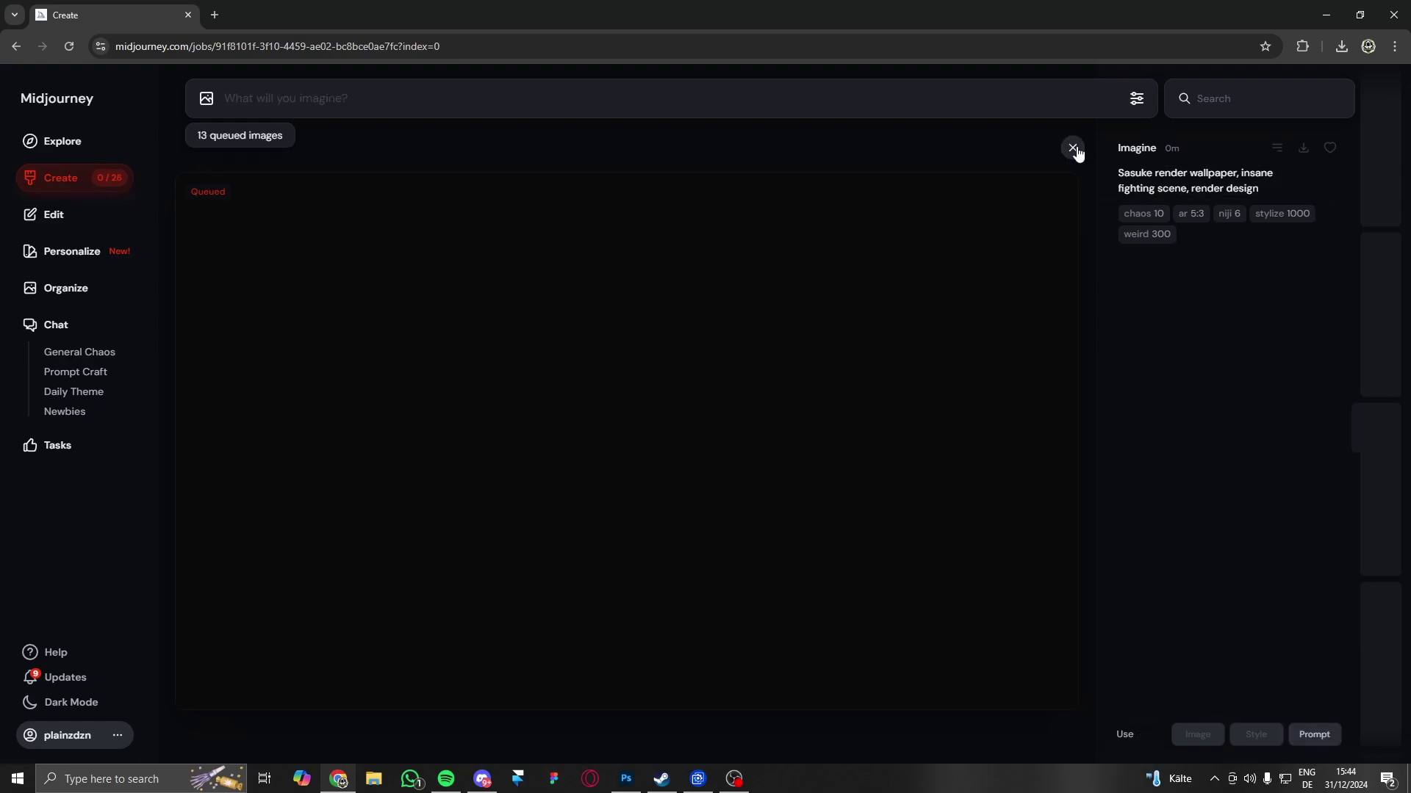
Step: Browse the archive of generated images and enlarge individual Sasuke results to judge them
{"action": "left_click", "coordinate": [1074, 149]}
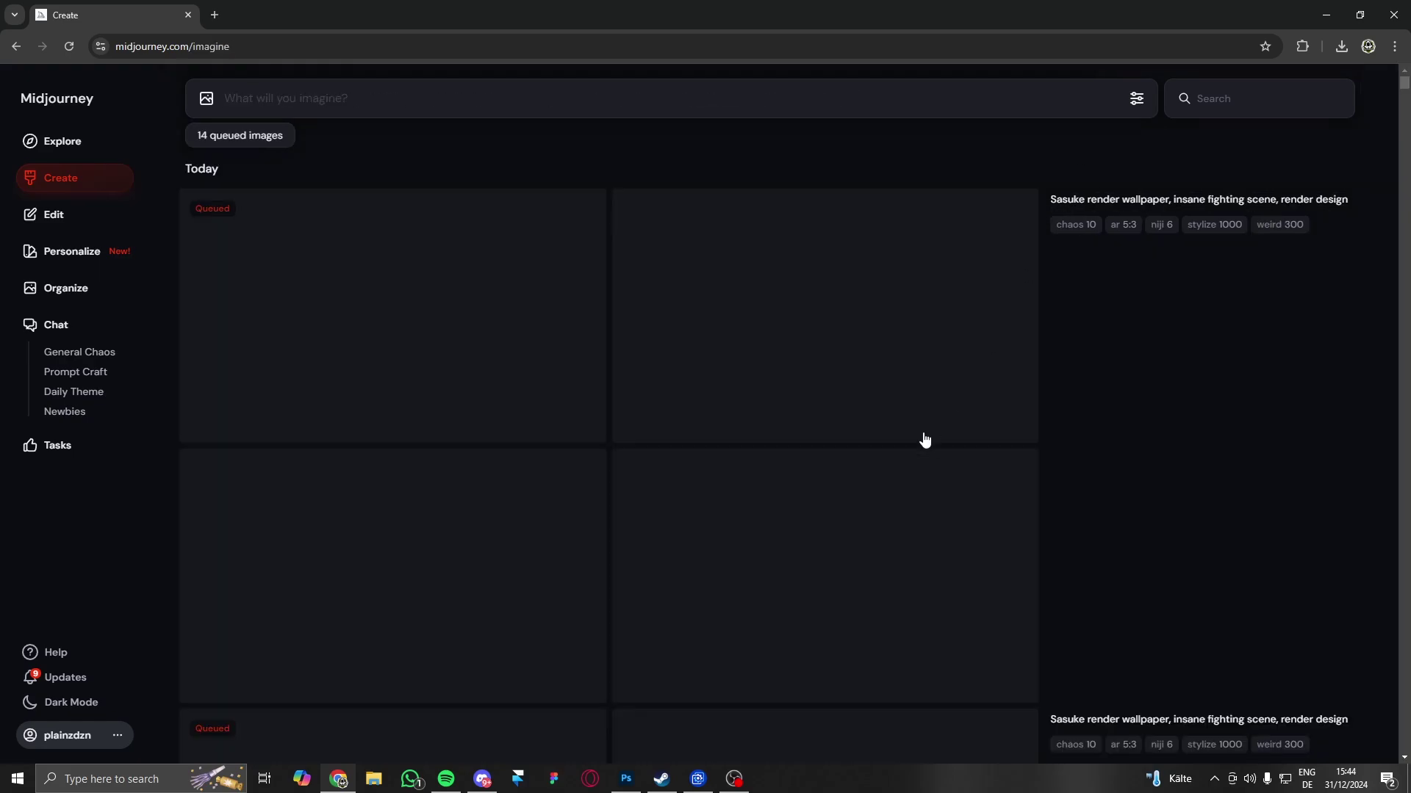
{"action": "left_click", "coordinate": [83, 294]}
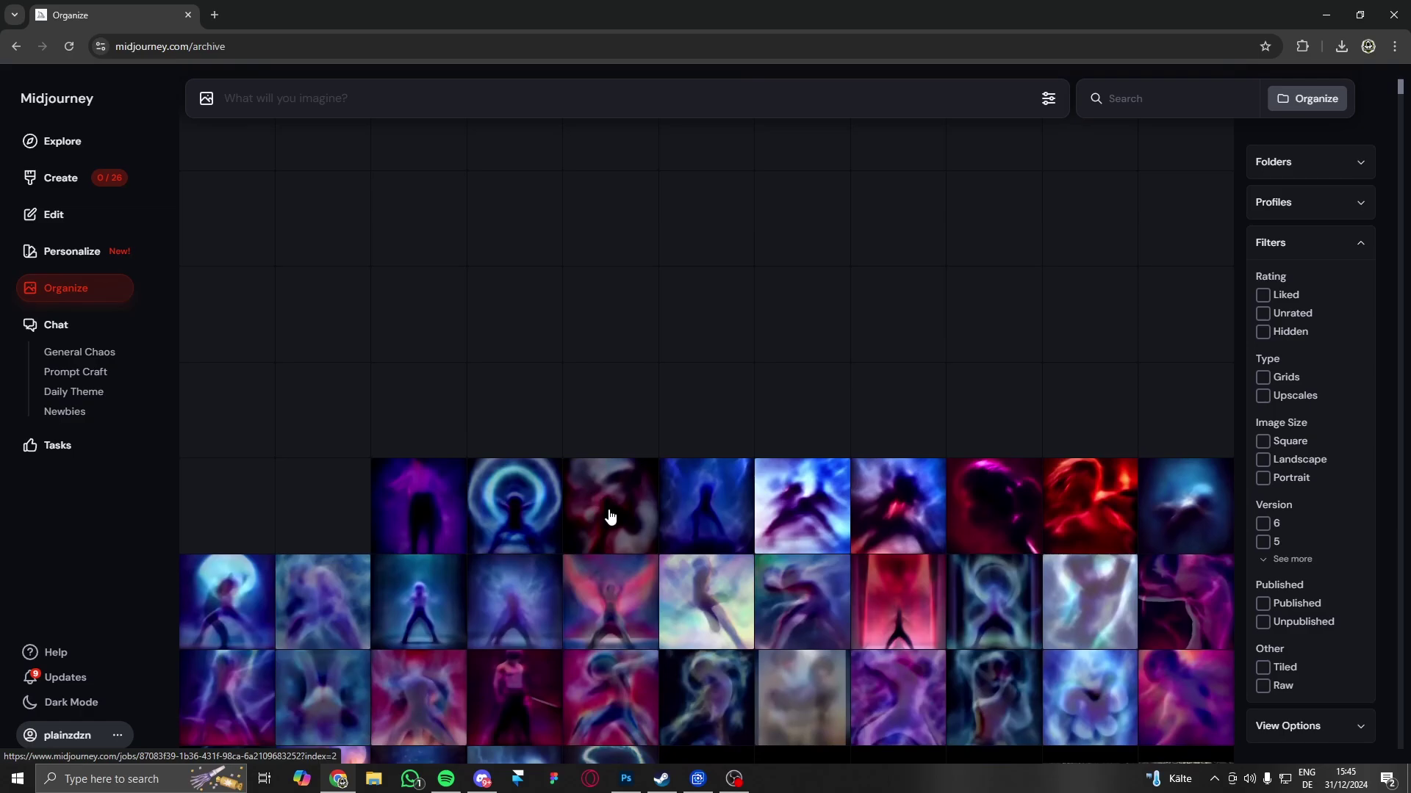
{"action": "scroll", "coordinate": [610, 518], "scroll_direction": "down", "scroll_amount": 3}
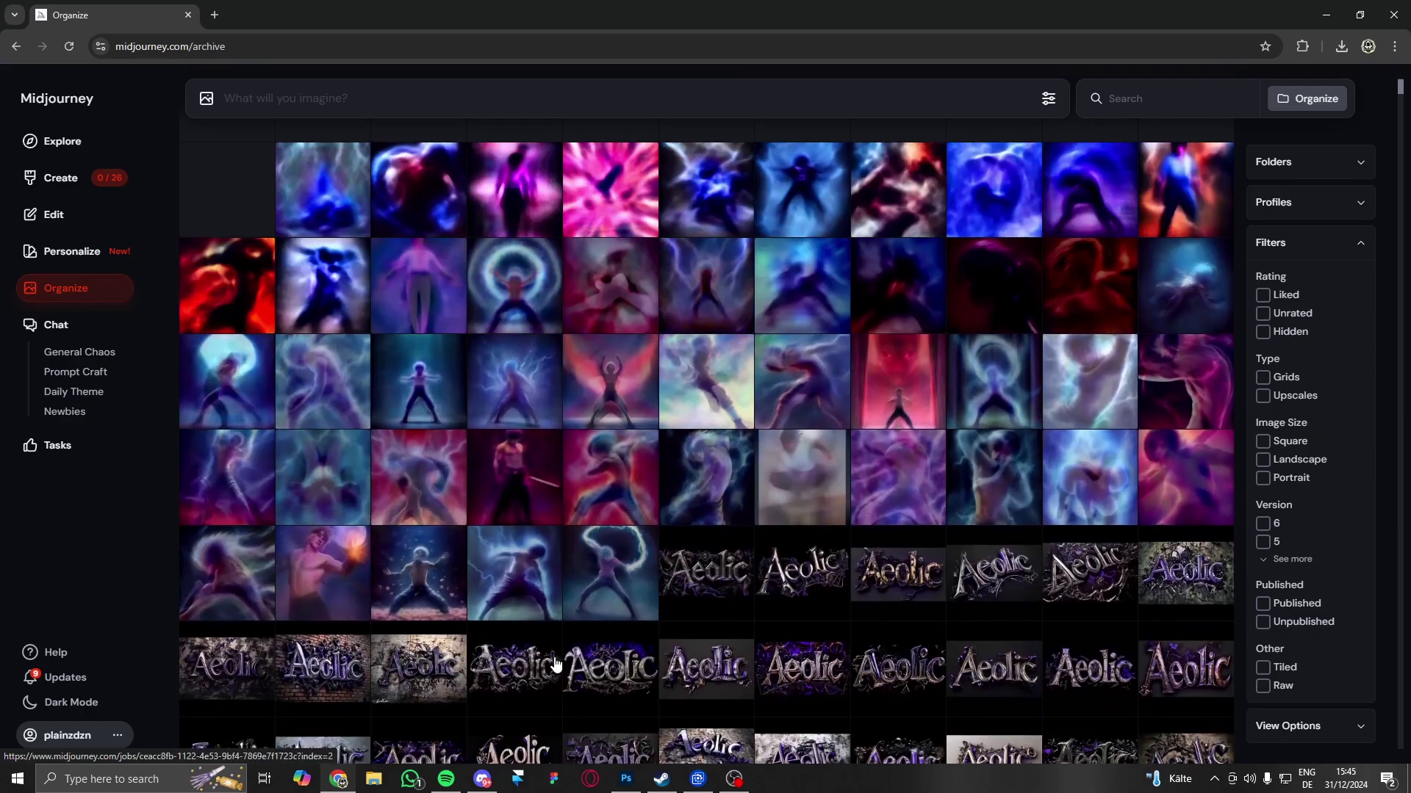
{"action": "left_click", "coordinate": [605, 572]}
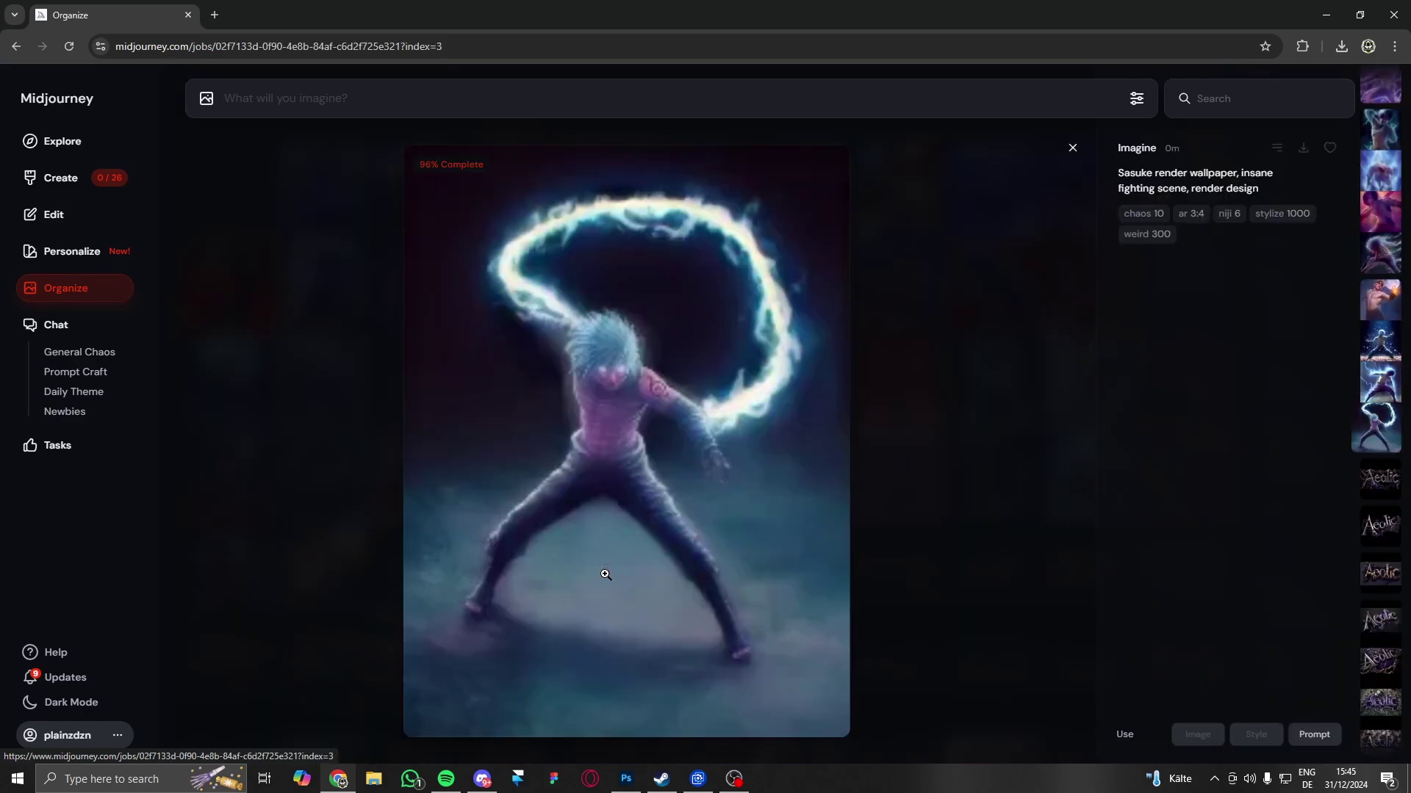
{"action": "left_click", "coordinate": [1036, 316]}
{"action": "left_click", "coordinate": [444, 566]}
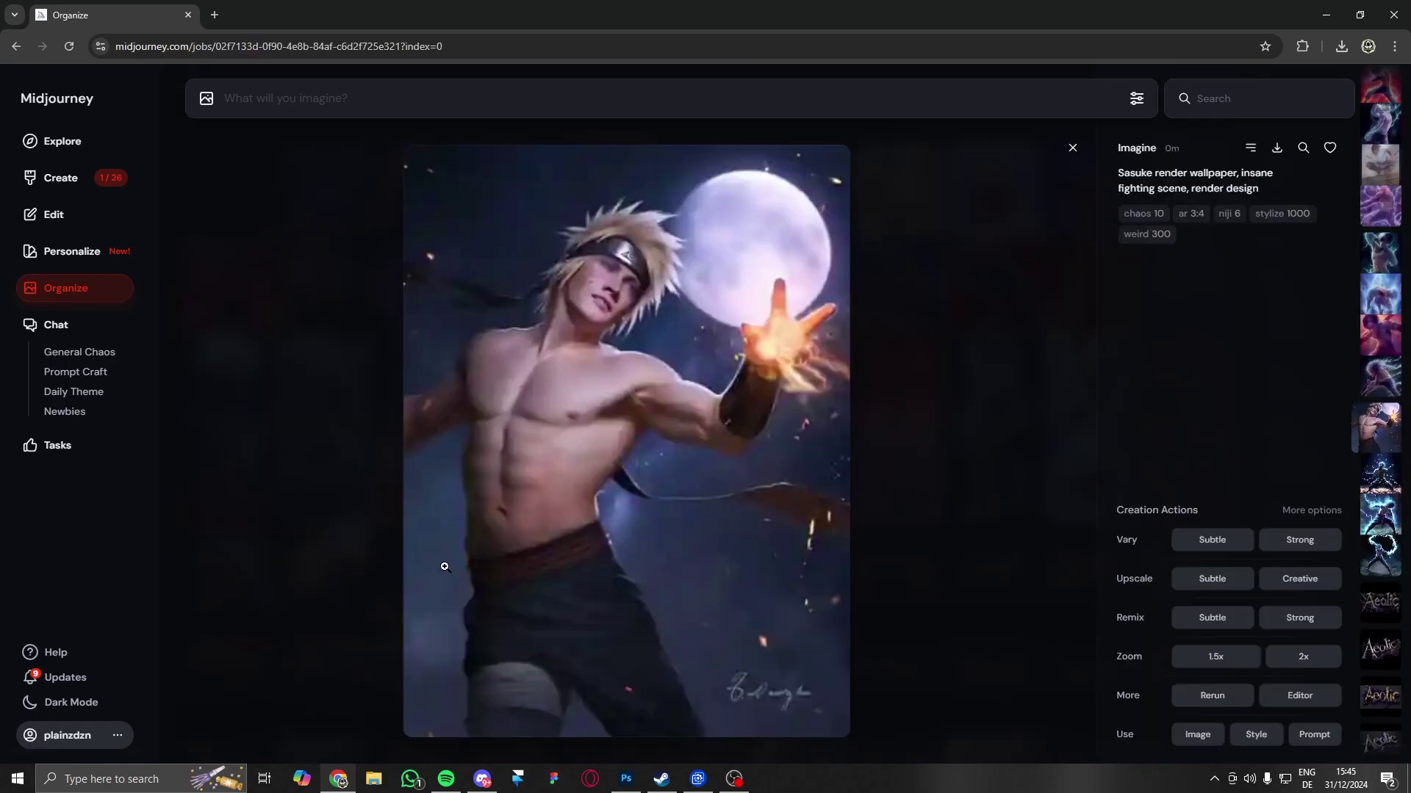
{"action": "left_click", "coordinate": [960, 529]}
Step: Reuse the blond fighter image's prompt, insert "uichiha from naruto shiputen, sasuke, uchiha," after "sasuke", and submit it
{"action": "left_click", "coordinate": [321, 584]}
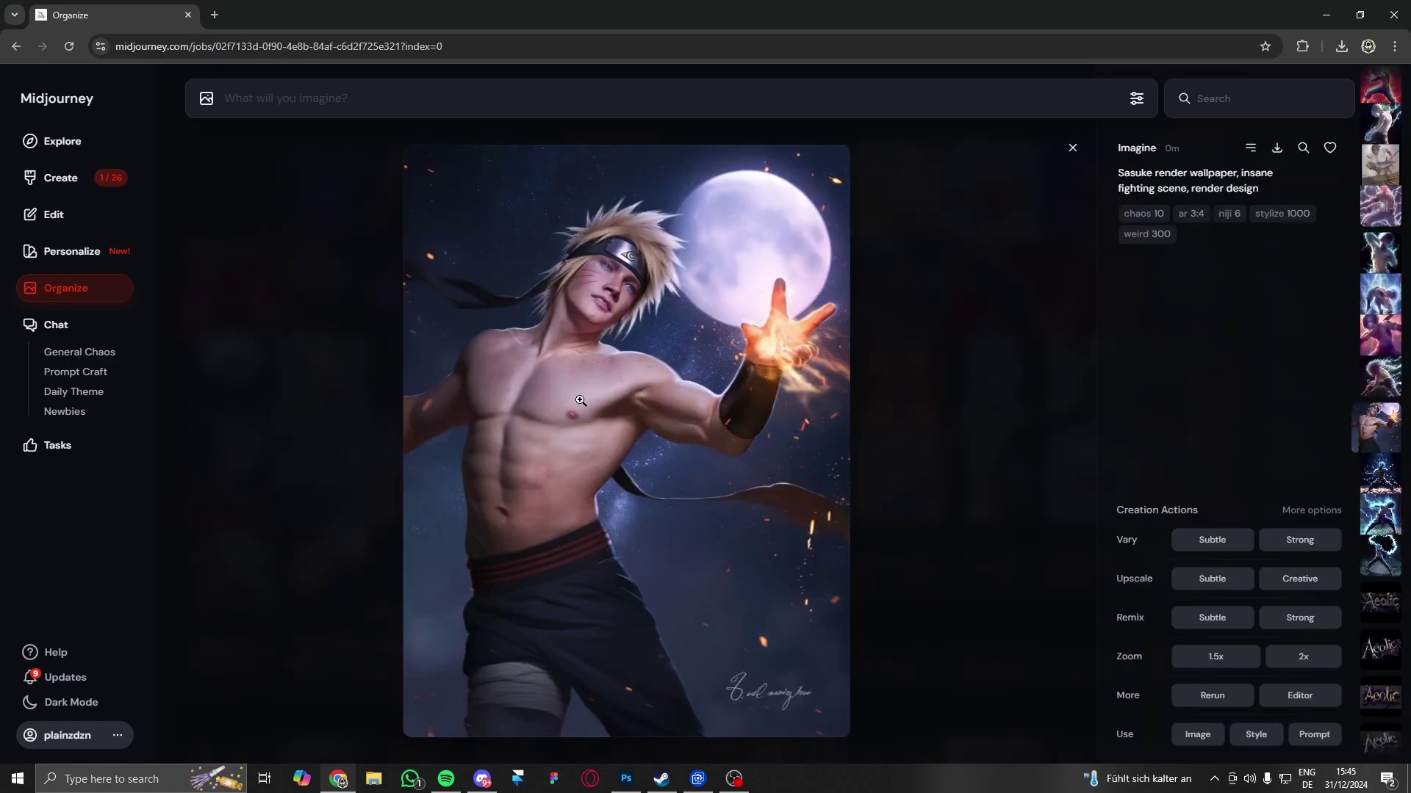
{"action": "left_click", "coordinate": [1314, 735]}
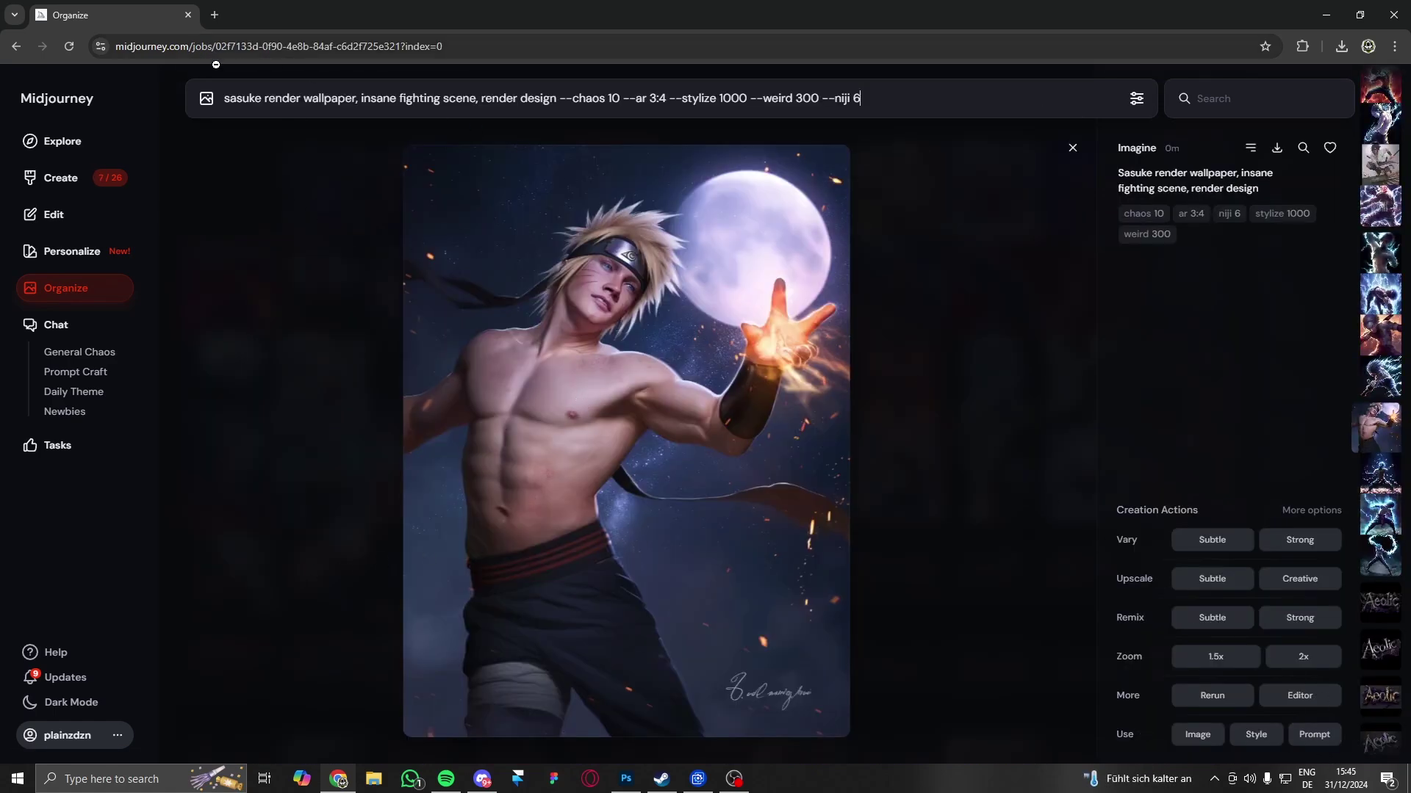
{"action": "type", "text": "from"}
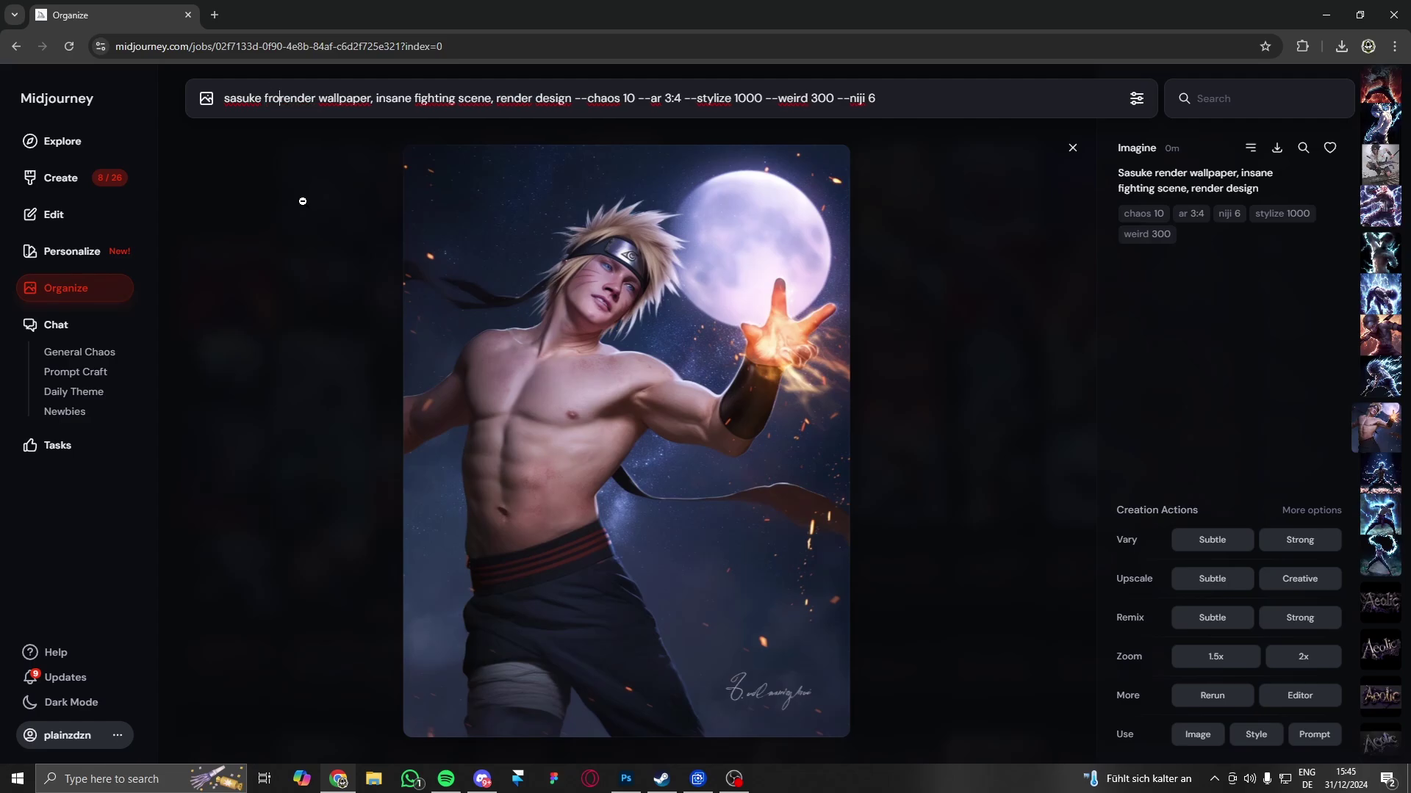
{"action": "key", "text": "BackSpace"}
{"action": "key", "text": "BackSpace"}
{"action": "key", "text": "BackSpace"}
{"action": "key", "text": "BackSpace"}
{"action": "key", "text": "BackSpace"}
{"action": "type", "text": "uichiha "}
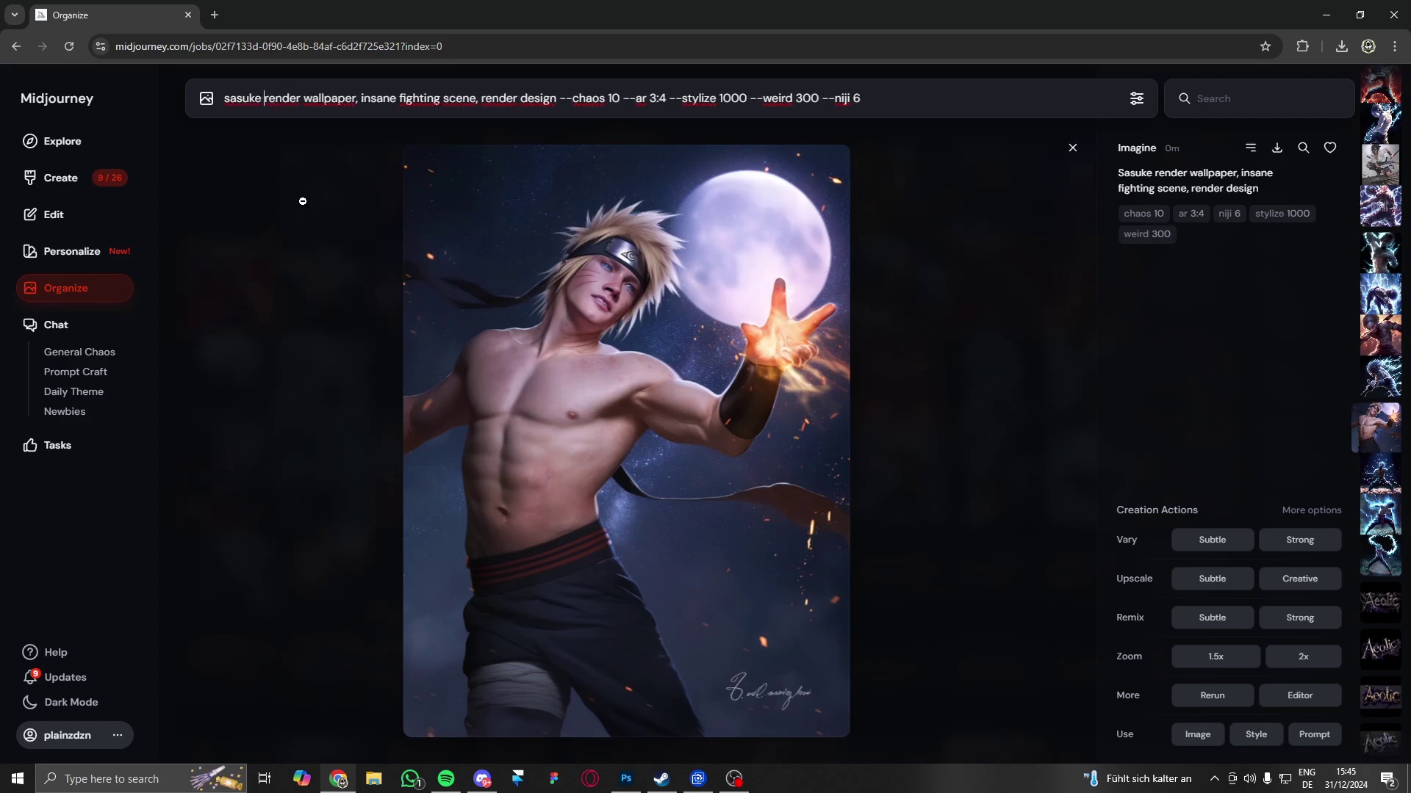
{"action": "type", "text": "from naruto shi"}
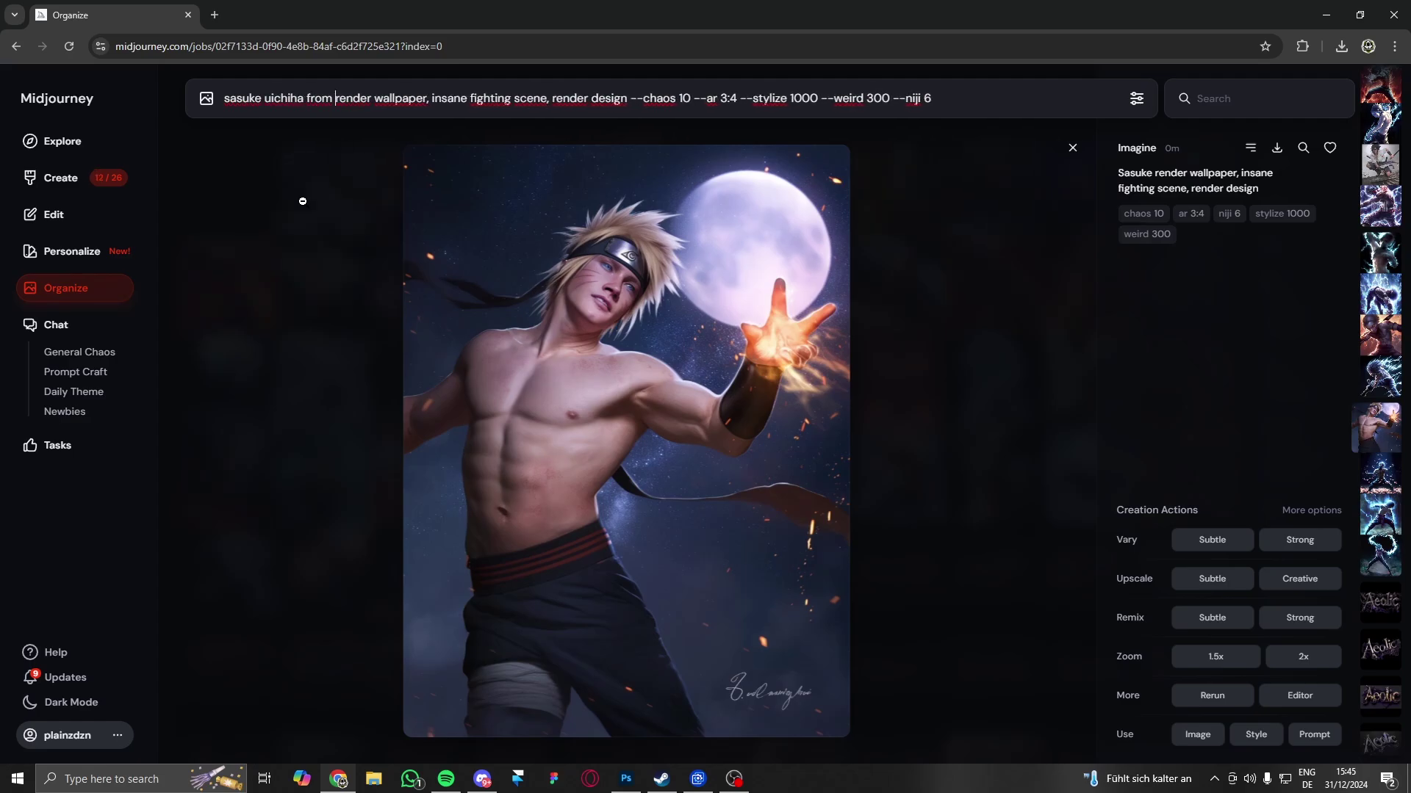
{"action": "type", "text": "puten, sasu"}
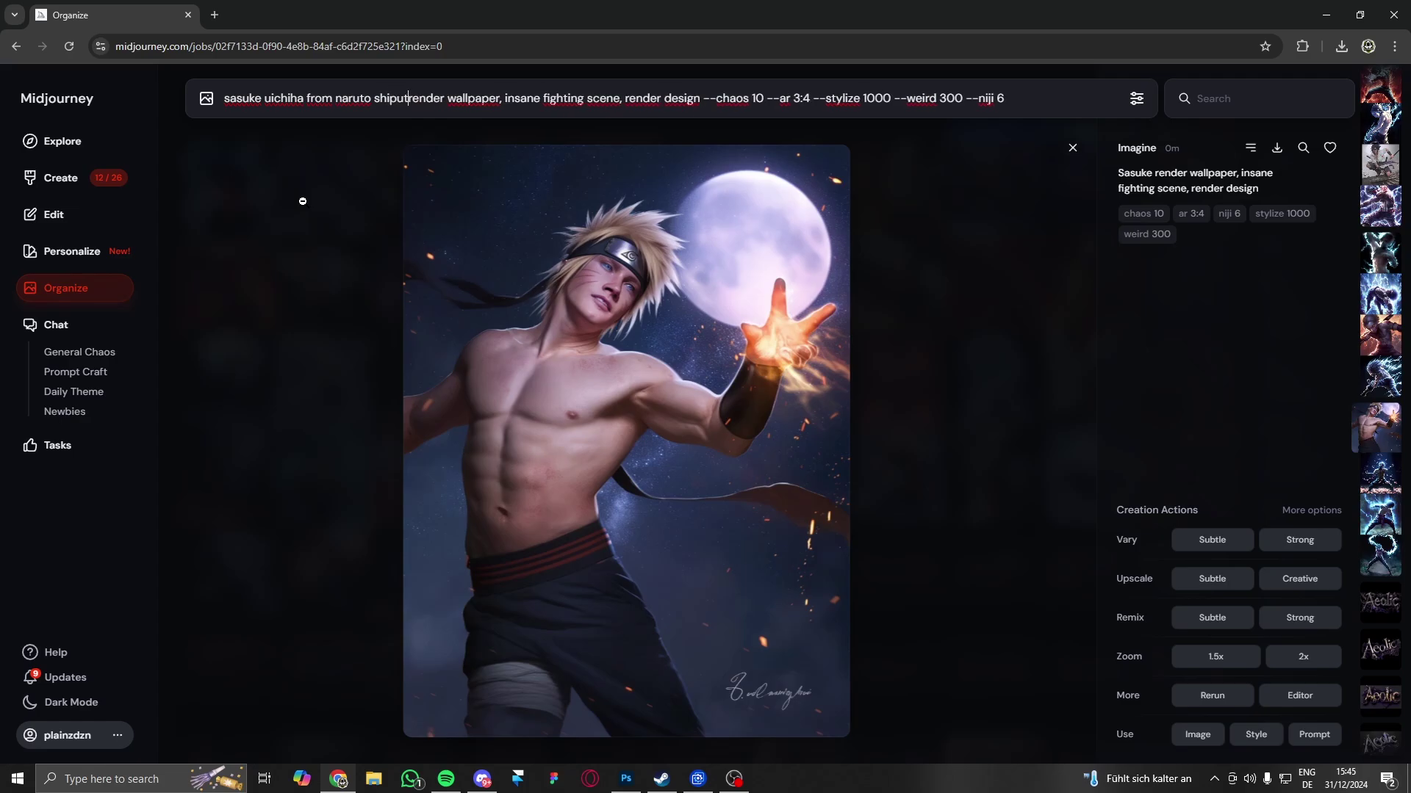
{"action": "type", "text": "ke, uchiha "}
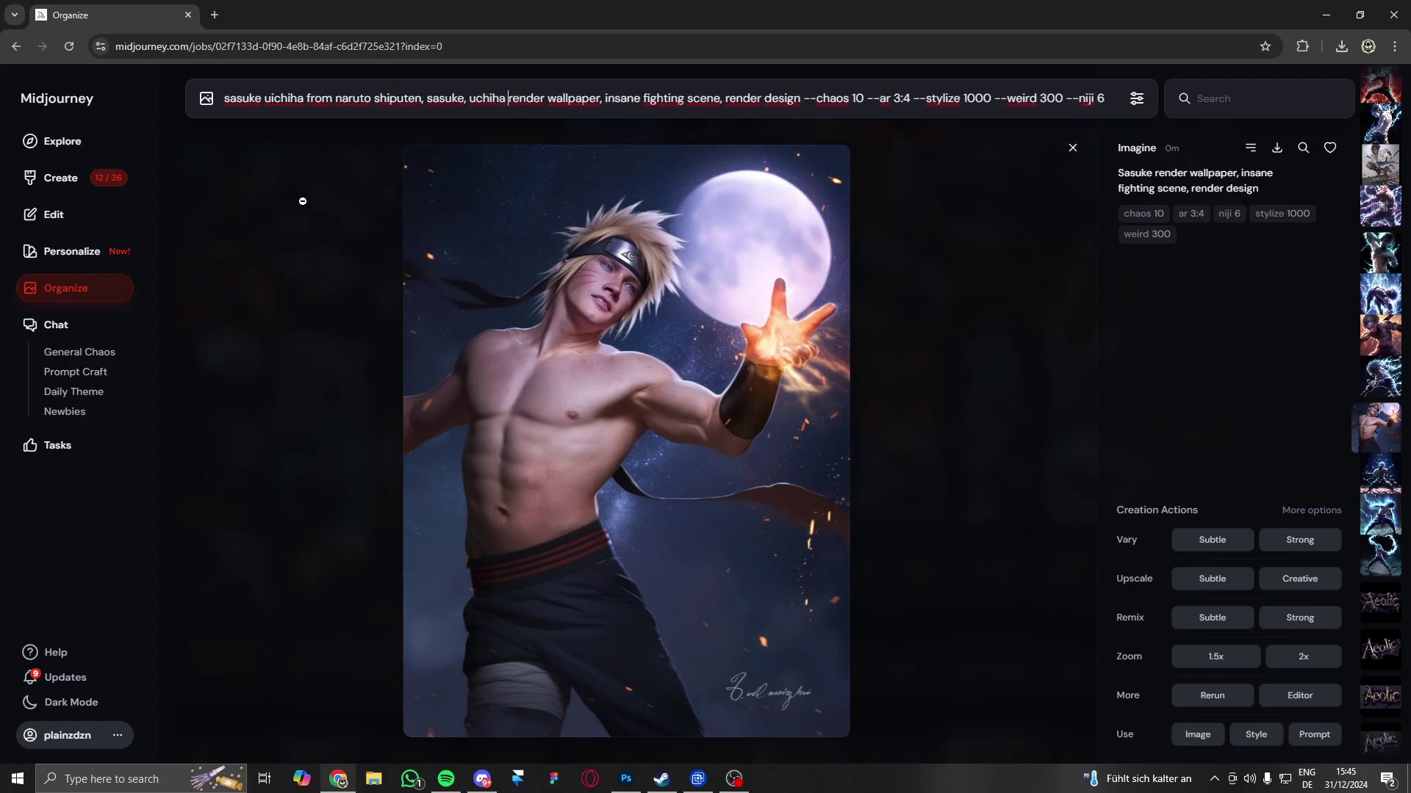
{"action": "type", "text": ","}
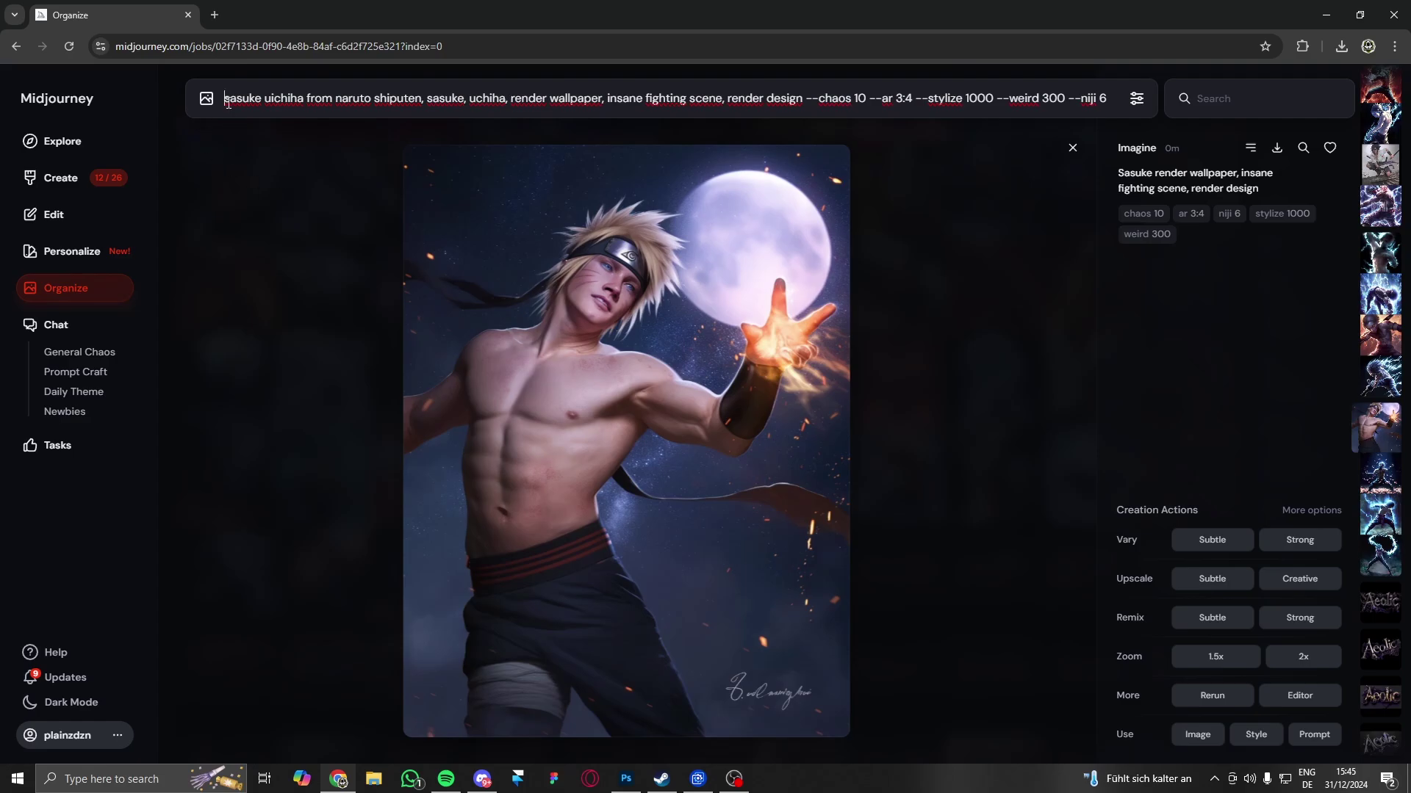
{"action": "key", "text": "Return"}
Step: Enlarge individual 3:4 Sasuke results in the lower archive rows one after another to judge their pose and likeness
{"action": "left_click", "coordinate": [287, 308]}
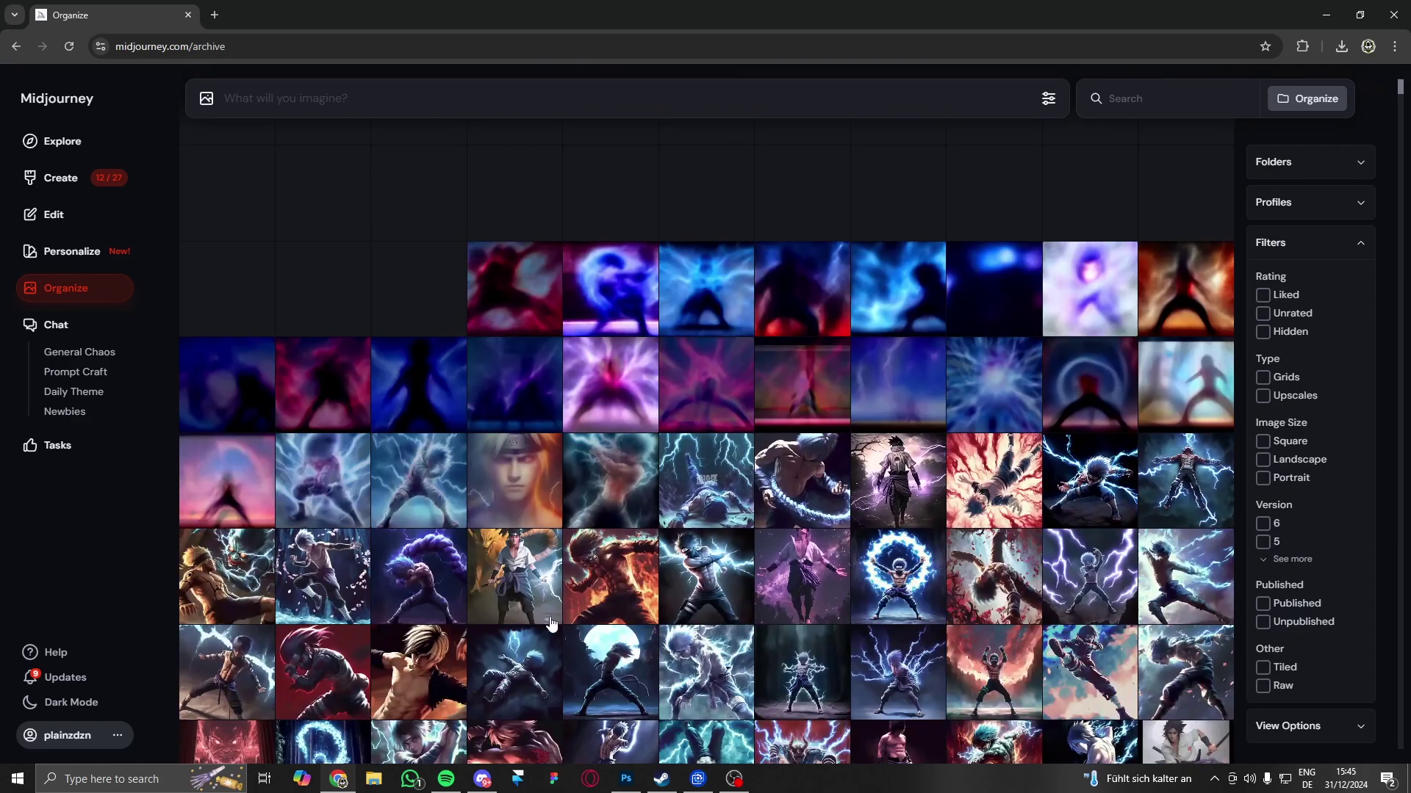
{"action": "left_click", "coordinate": [344, 511]}
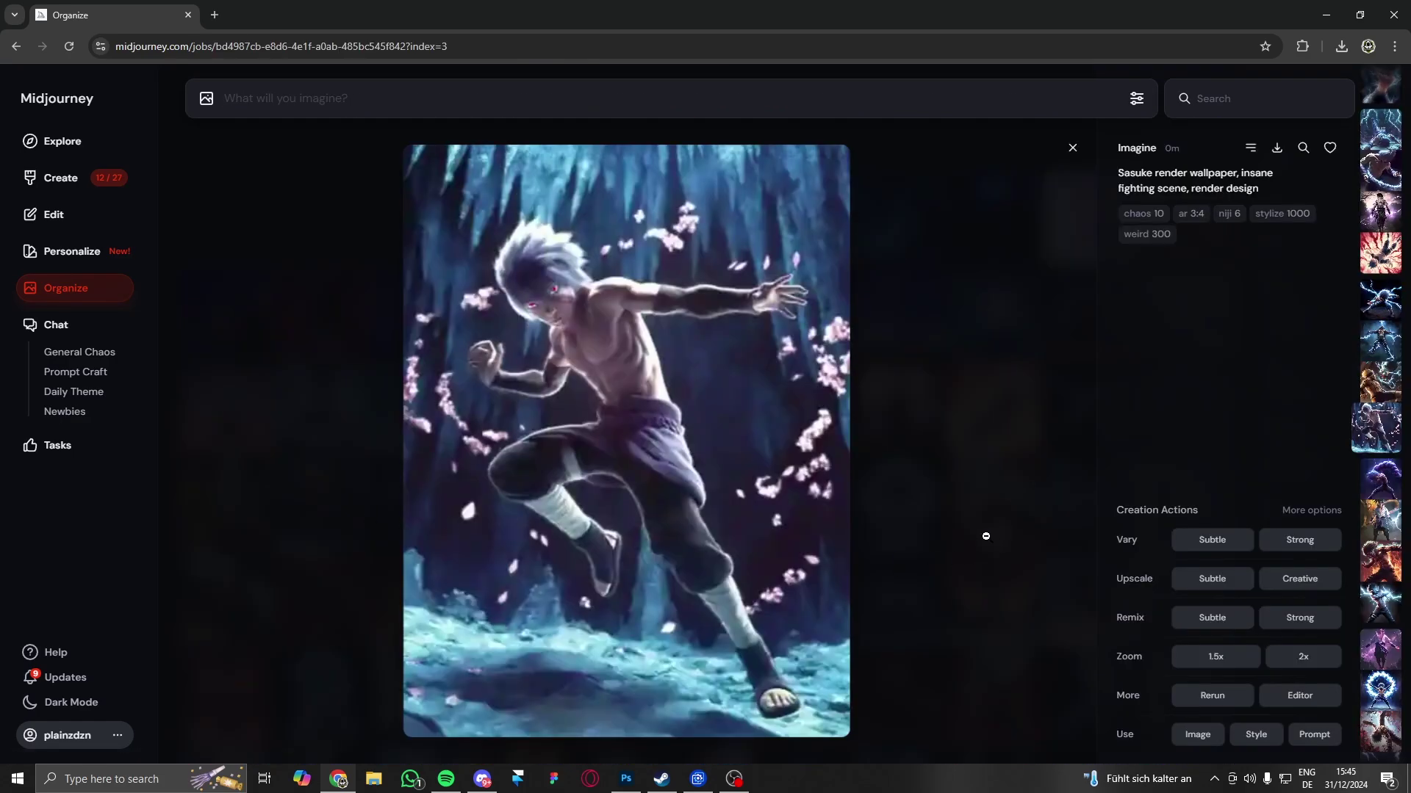
{"action": "left_click", "coordinate": [947, 387]}
{"action": "left_click", "coordinate": [245, 512]}
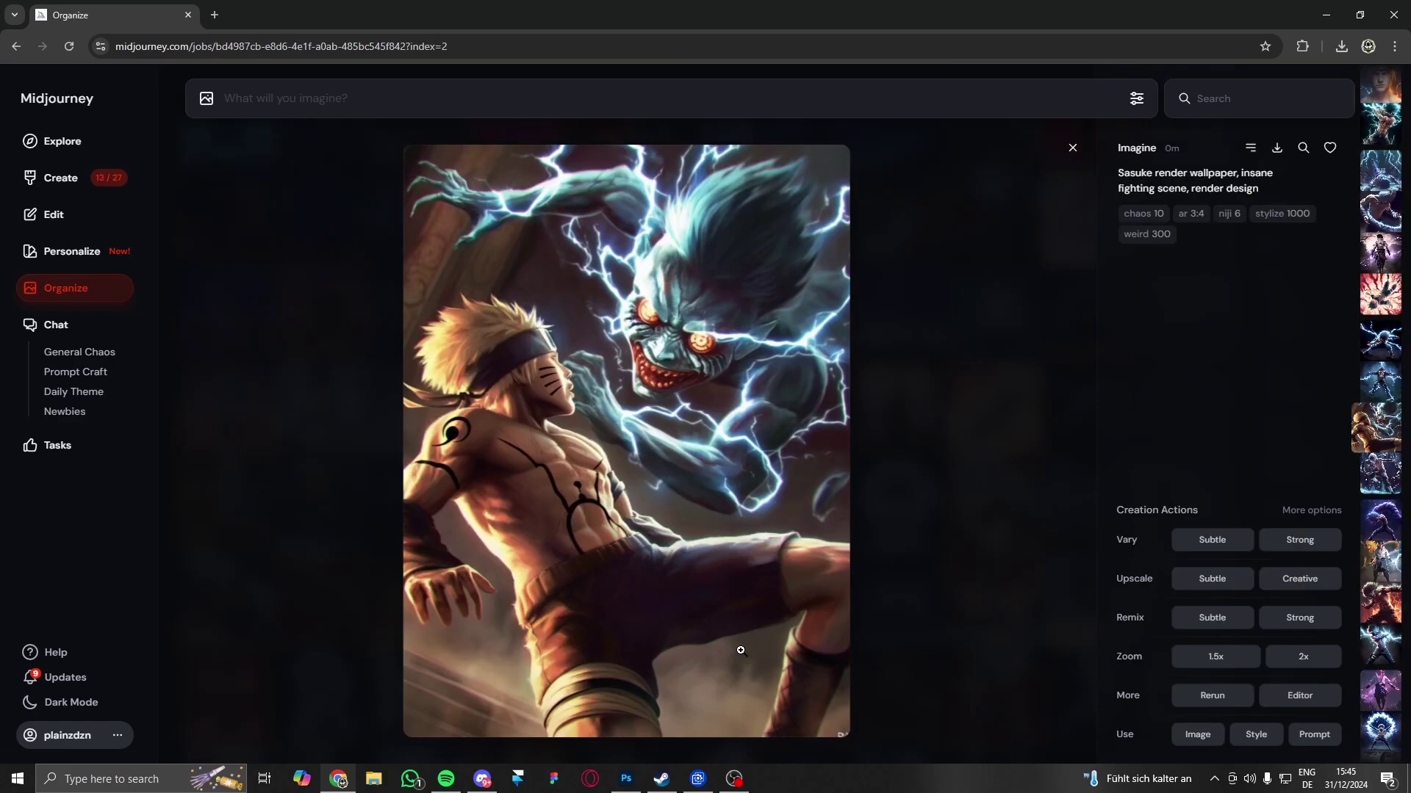
{"action": "left_click", "coordinate": [891, 493]}
{"action": "scroll", "coordinate": [661, 514], "scroll_direction": "down", "scroll_amount": 3}
{"action": "left_click", "coordinate": [517, 532]}
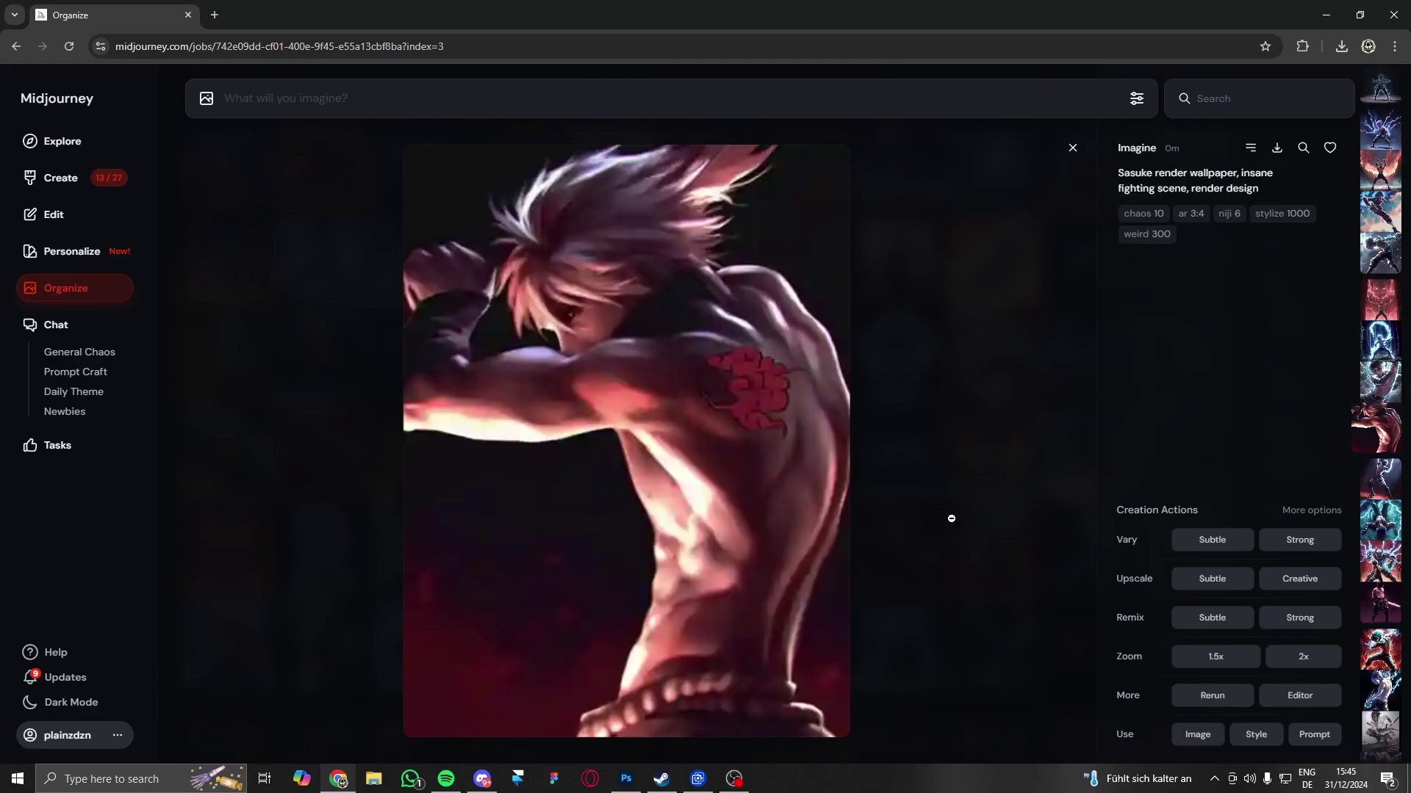
{"action": "left_click", "coordinate": [952, 518]}
{"action": "left_click", "coordinate": [952, 565]}
{"action": "left_click", "coordinate": [952, 564]}
{"action": "left_click", "coordinate": [952, 510]}
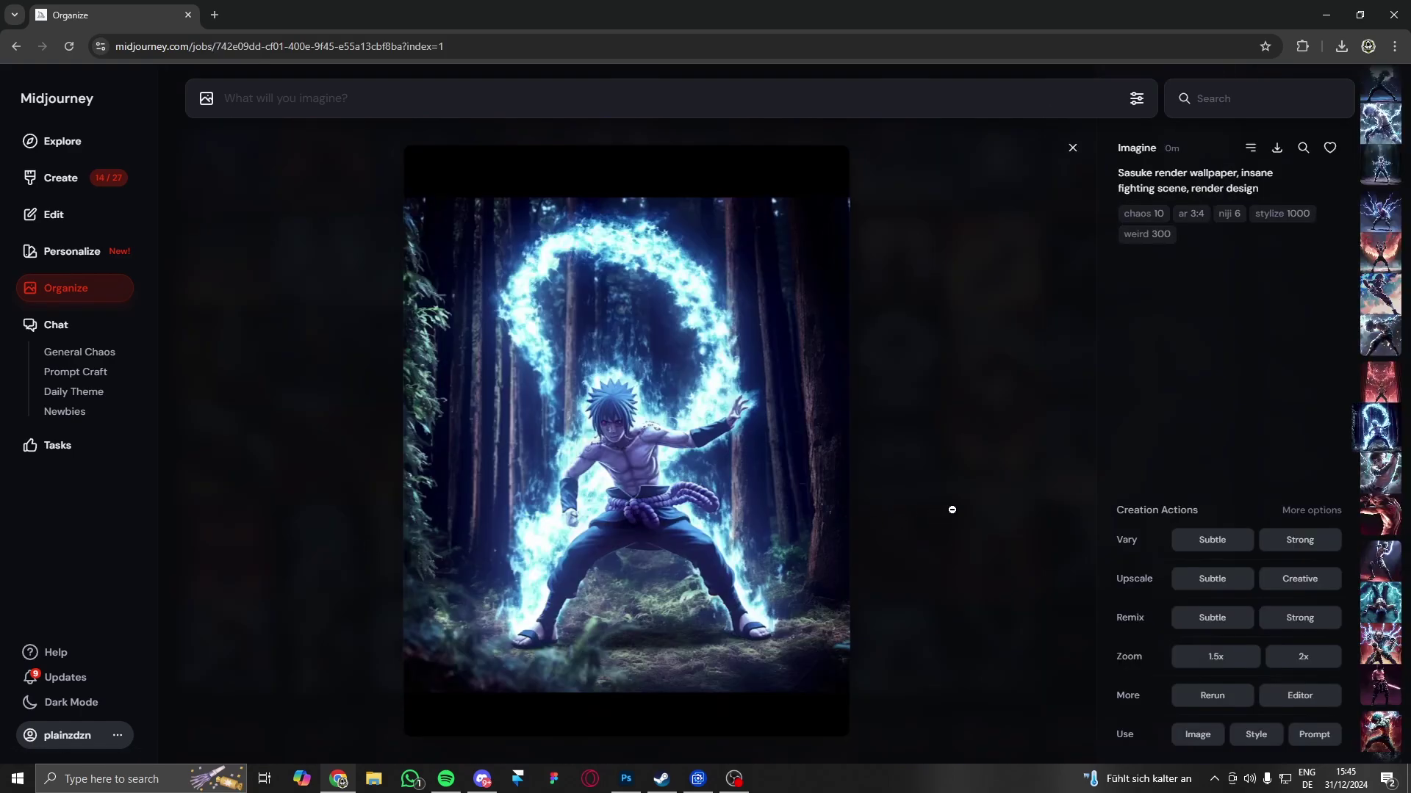
{"action": "left_click", "coordinate": [952, 510]}
{"action": "left_click", "coordinate": [302, 559]}
{"action": "left_click", "coordinate": [914, 510]}
{"action": "left_click", "coordinate": [803, 473]}
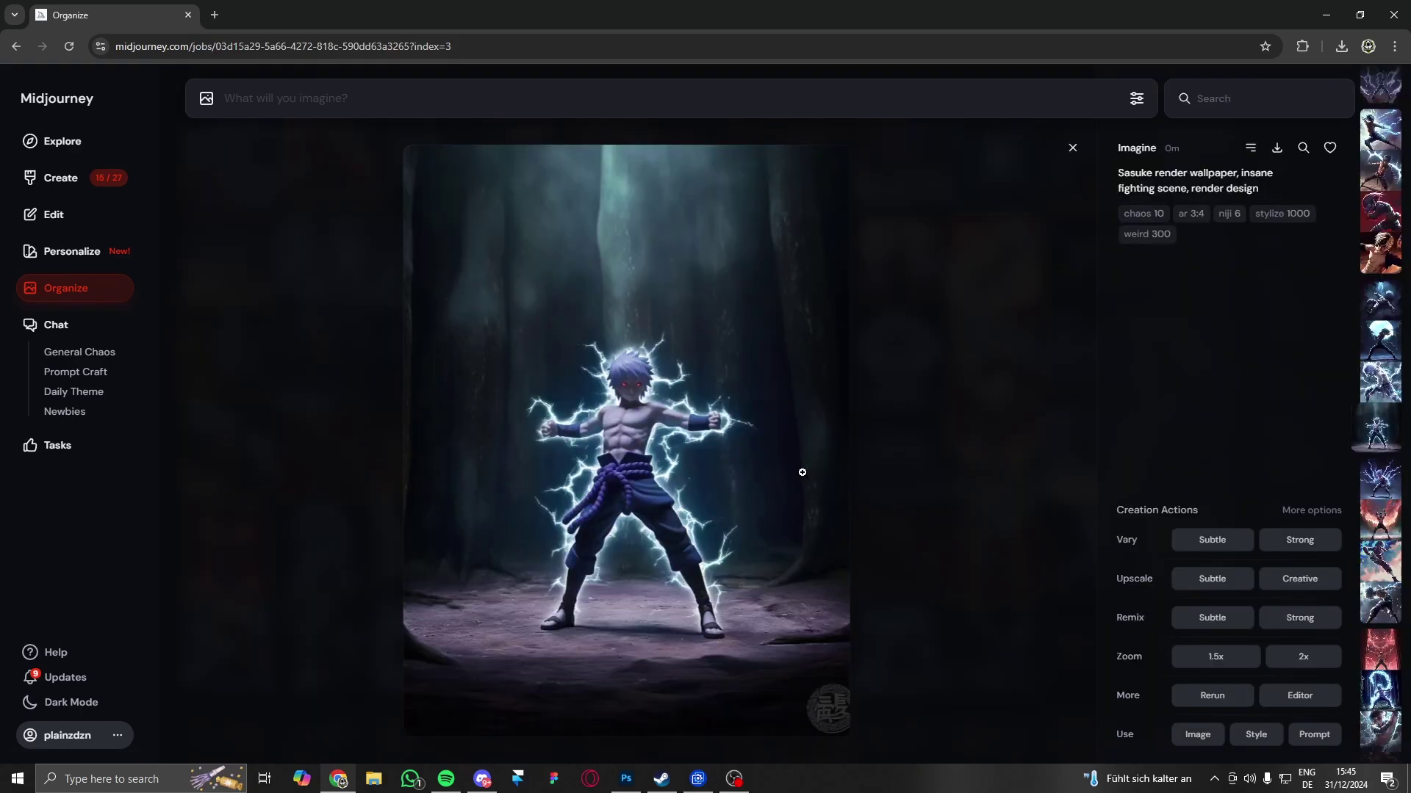
{"action": "left_click", "coordinate": [988, 501]}
{"action": "scroll", "coordinate": [988, 500], "scroll_direction": "up", "scroll_amount": 4}
{"action": "left_click", "coordinate": [560, 549]}
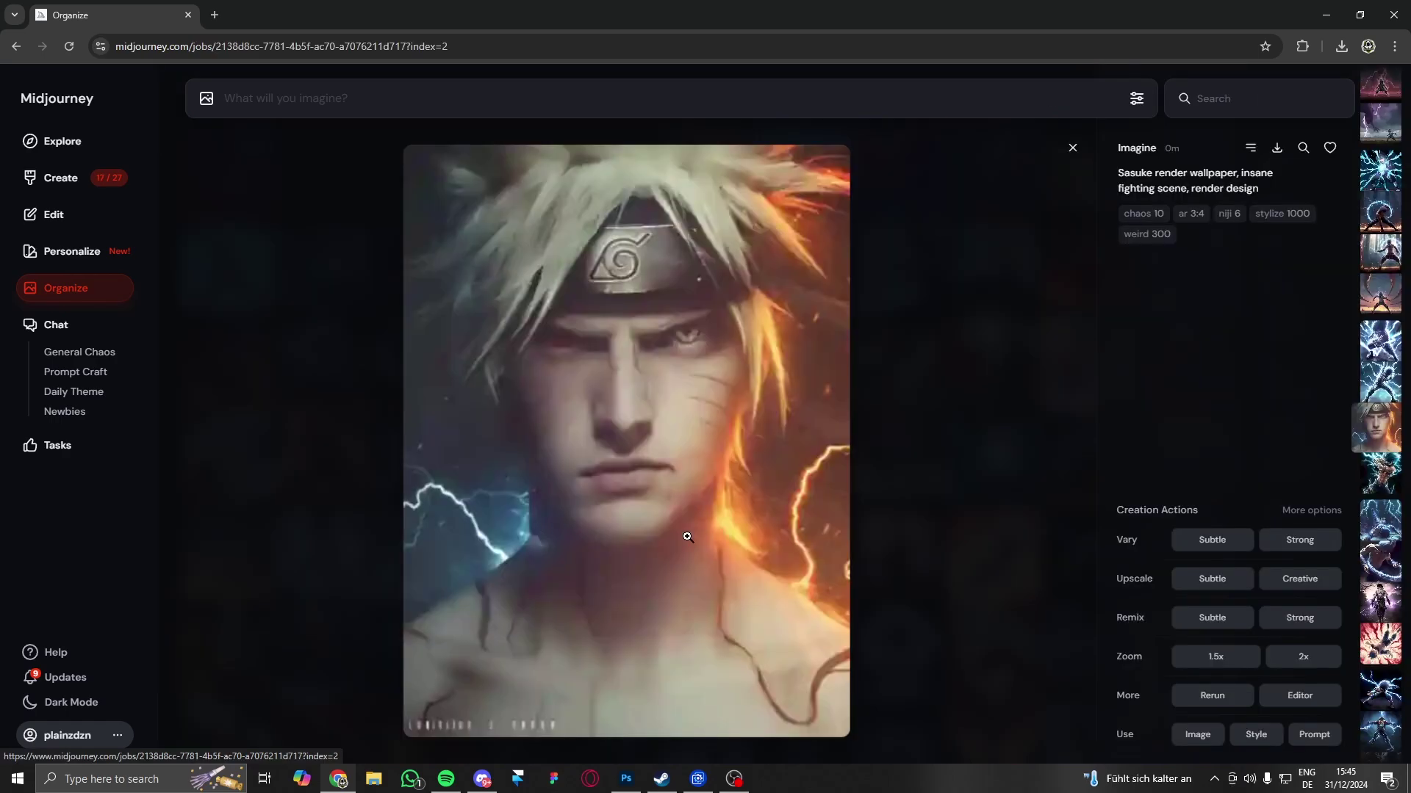
{"action": "left_click", "coordinate": [977, 551]}
{"action": "left_click", "coordinate": [1058, 562]}
{"action": "left_click", "coordinate": [1006, 575]}
{"action": "left_click", "coordinate": [983, 581]}
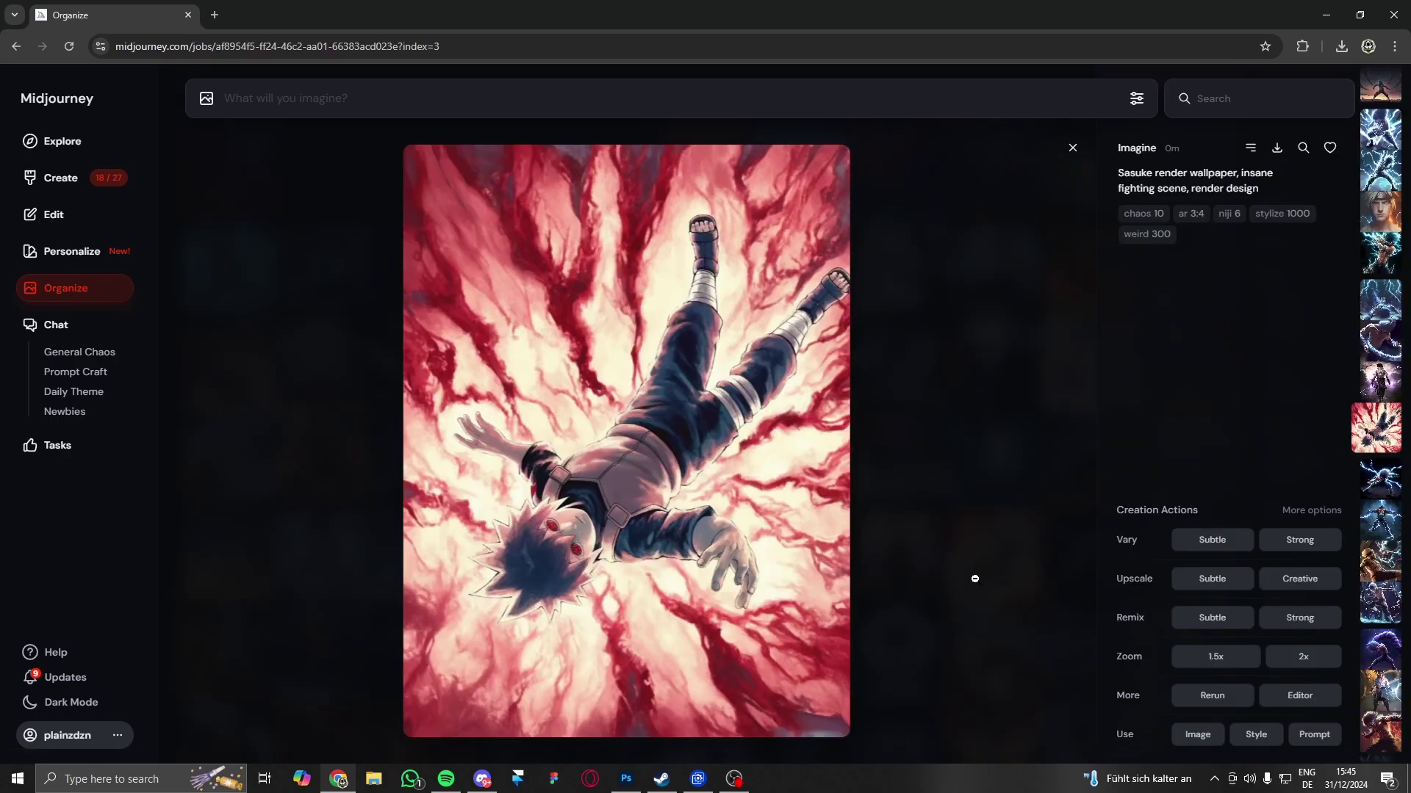
{"action": "left_click", "coordinate": [974, 578]}
{"action": "scroll", "coordinate": [1108, 584], "scroll_direction": "down", "scroll_amount": 5}
{"action": "left_click", "coordinate": [1091, 327]}
{"action": "left_click", "coordinate": [1091, 326]}
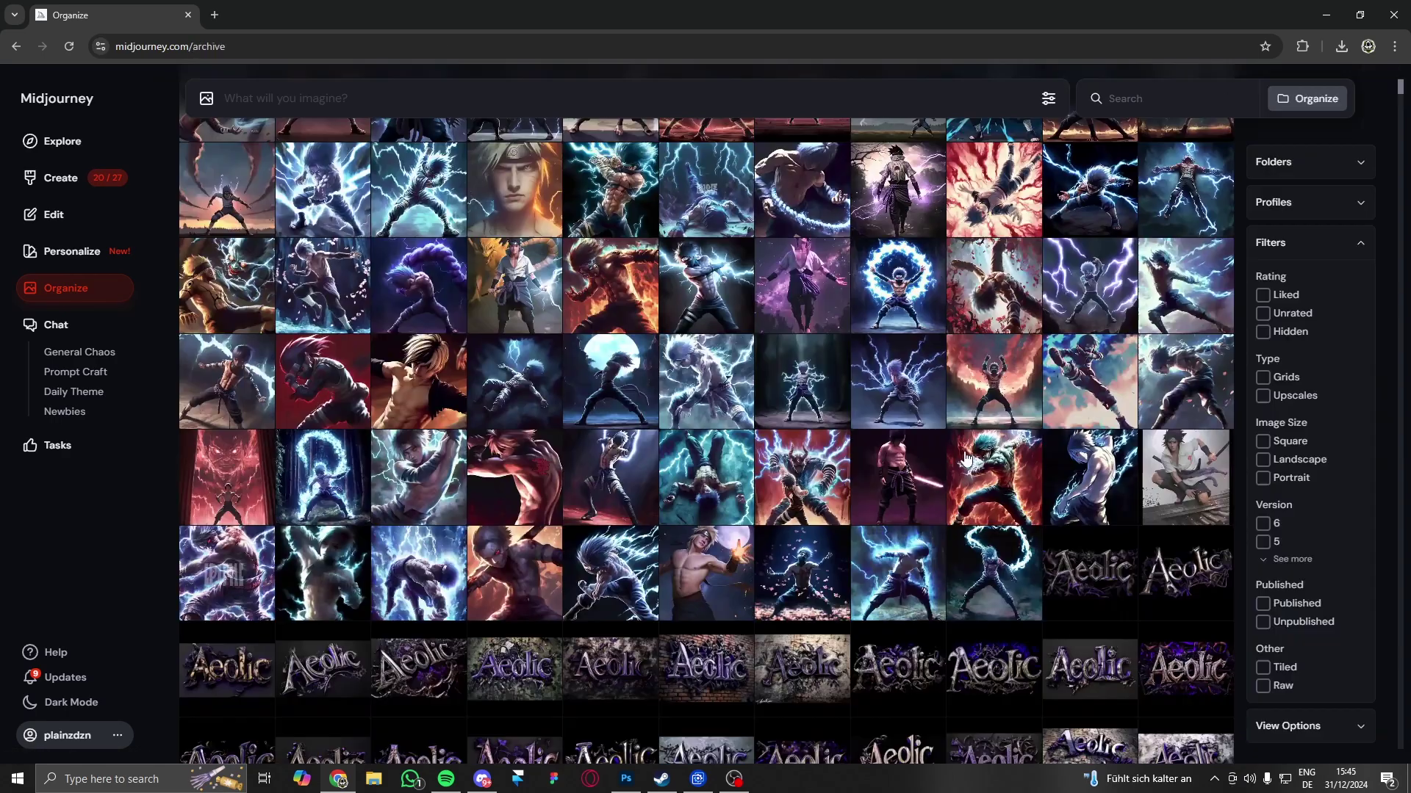
{"action": "left_click", "coordinate": [966, 461]}
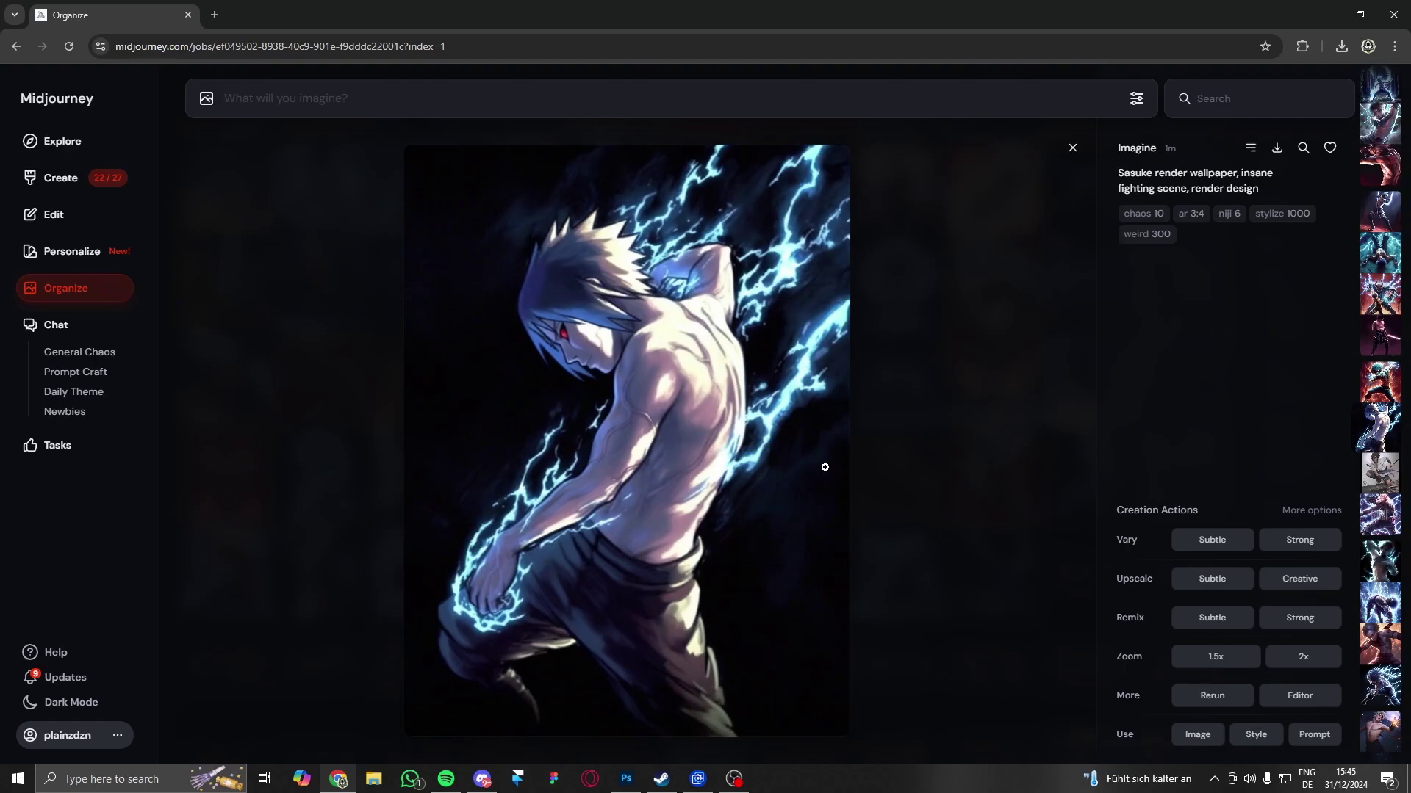
{"action": "left_click", "coordinate": [943, 434]}
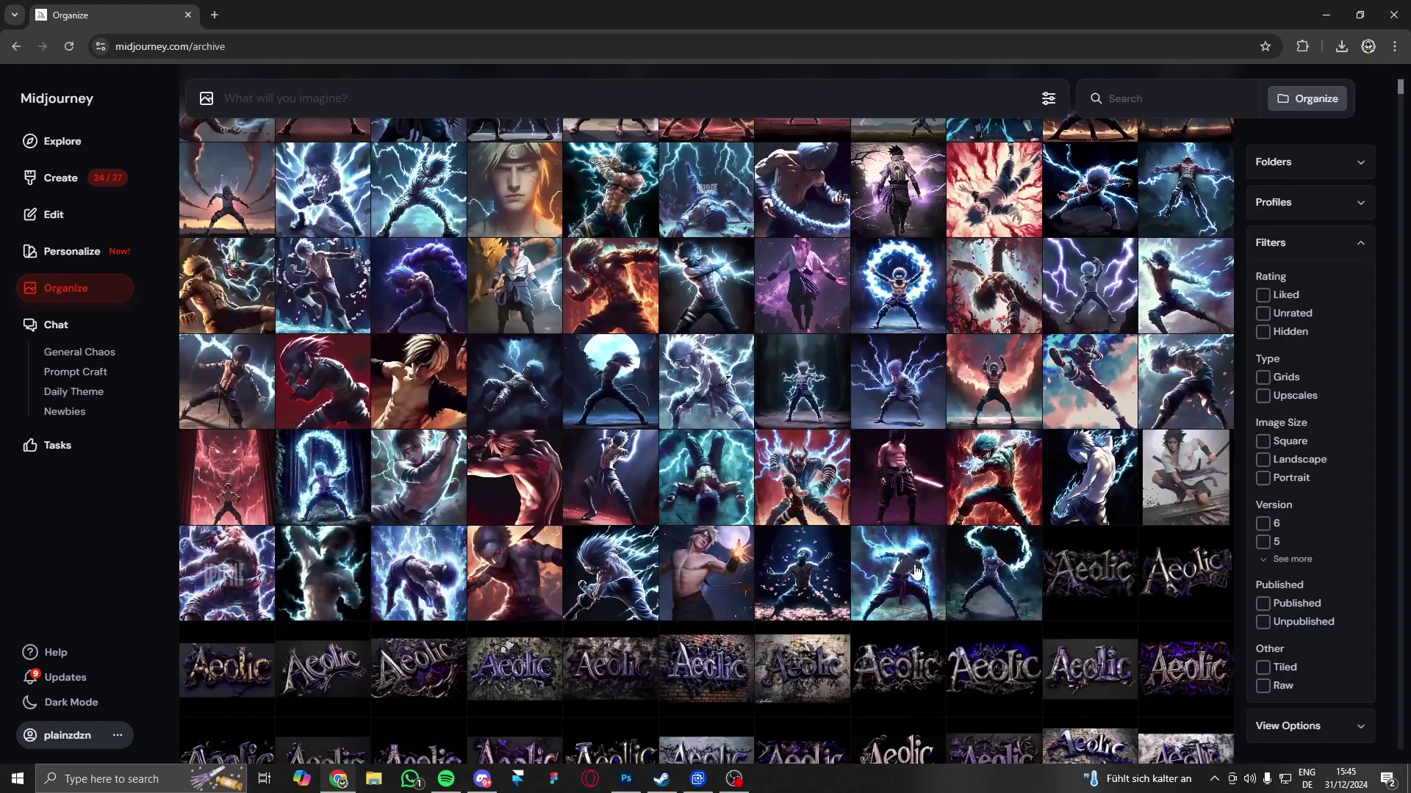
{"action": "left_click", "coordinate": [911, 572]}
{"action": "left_click", "coordinate": [924, 561]}
{"action": "left_click", "coordinate": [1005, 576]}
{"action": "left_click", "coordinate": [985, 566]}
Step: Check the newest Sasuke images in the archive's first rows while they are still rendering
{"action": "scroll", "coordinate": [604, 606], "scroll_direction": "up", "scroll_amount": 7}
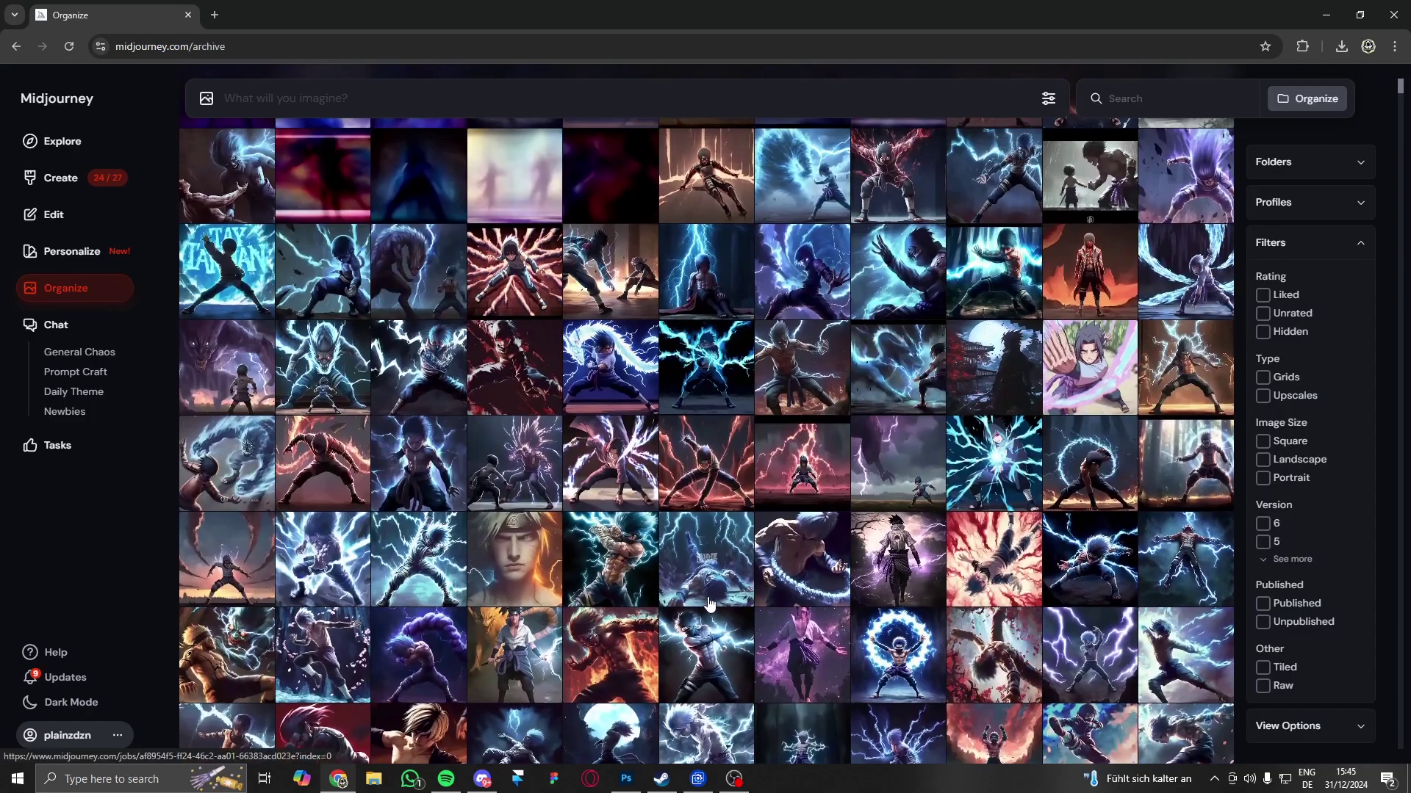
{"action": "left_click", "coordinate": [604, 606]}
{"action": "left_click", "coordinate": [617, 158]}
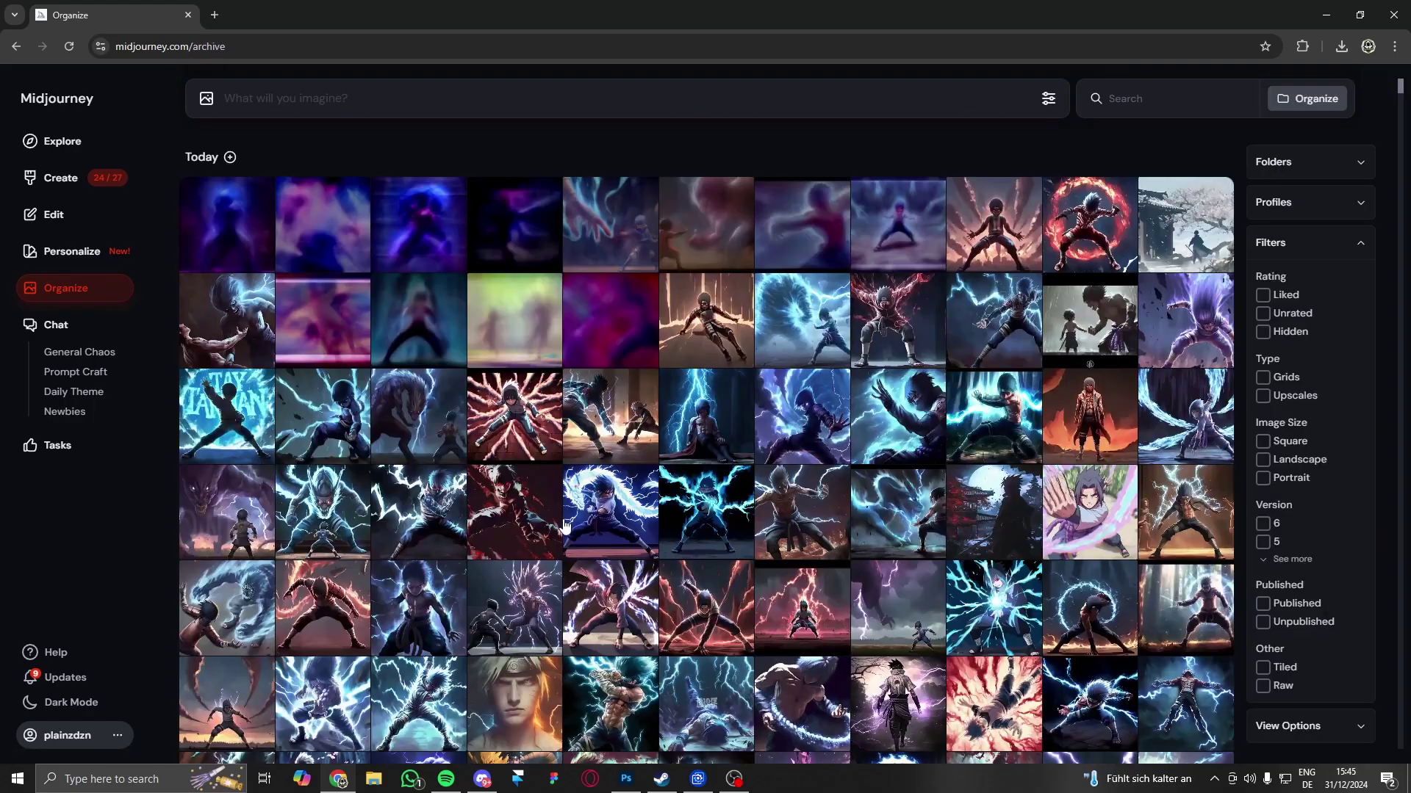
{"action": "left_click", "coordinate": [428, 426]}
{"action": "left_click", "coordinate": [417, 161]}
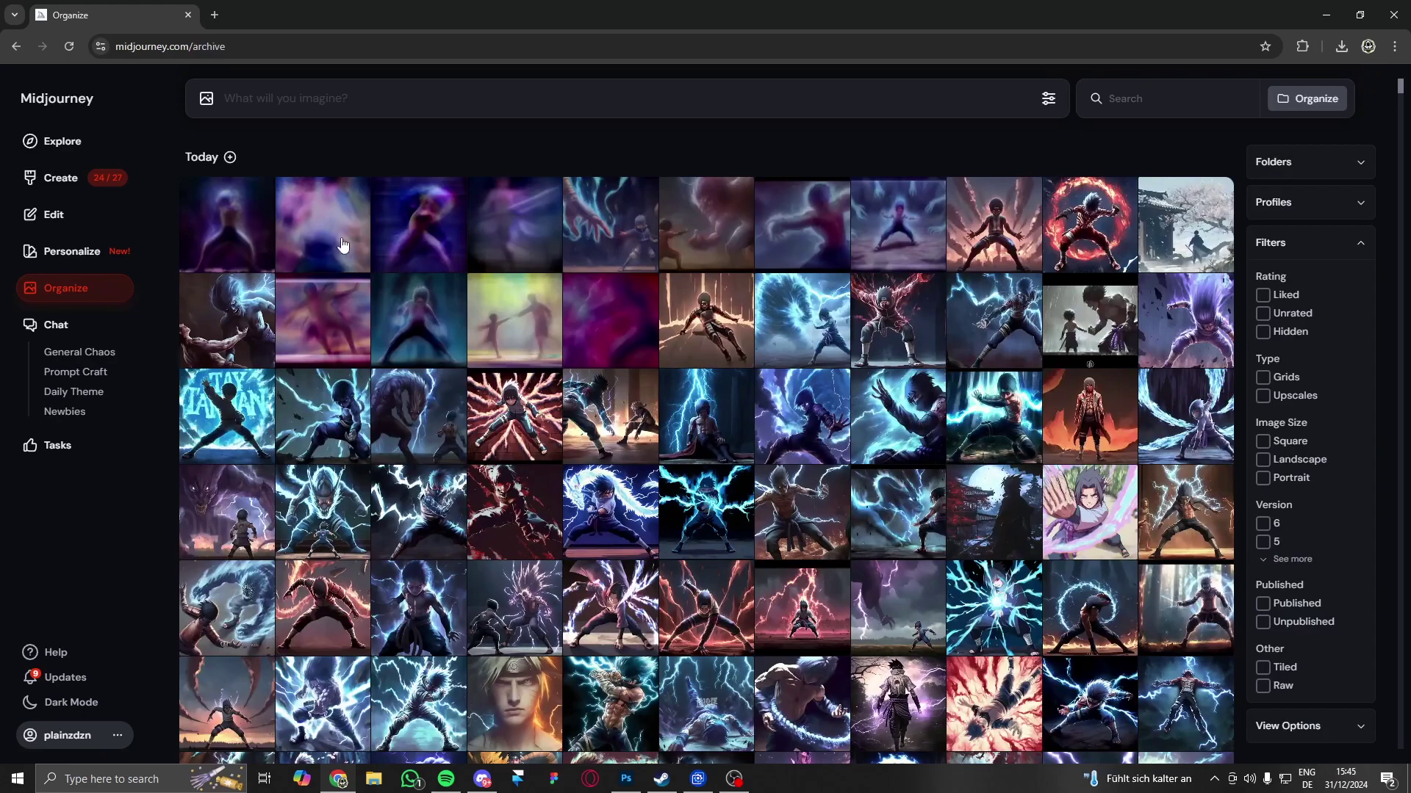
{"action": "left_click", "coordinate": [339, 245]}
{"action": "left_click", "coordinate": [264, 285]}
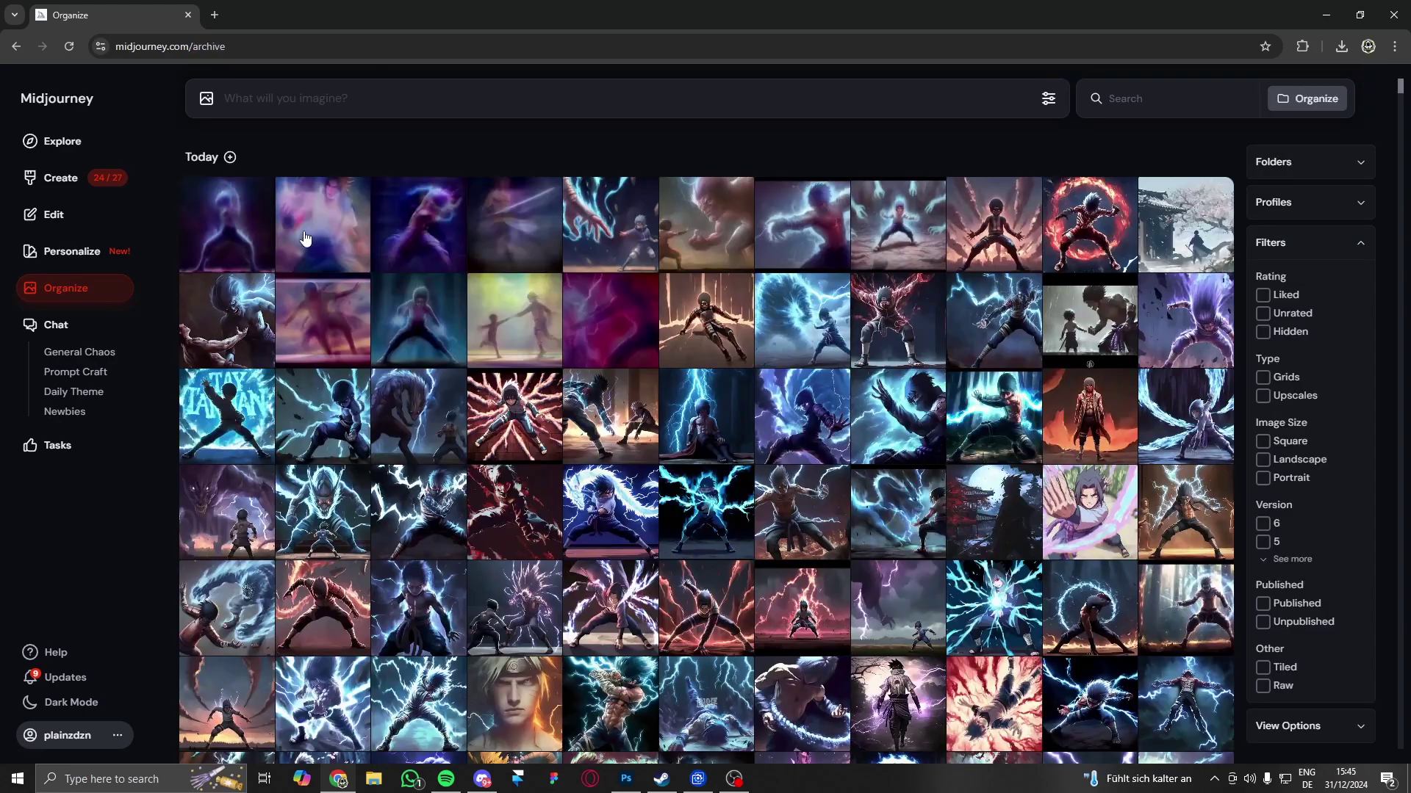
{"action": "left_click", "coordinate": [1088, 224]}
{"action": "left_click", "coordinate": [730, 147]}
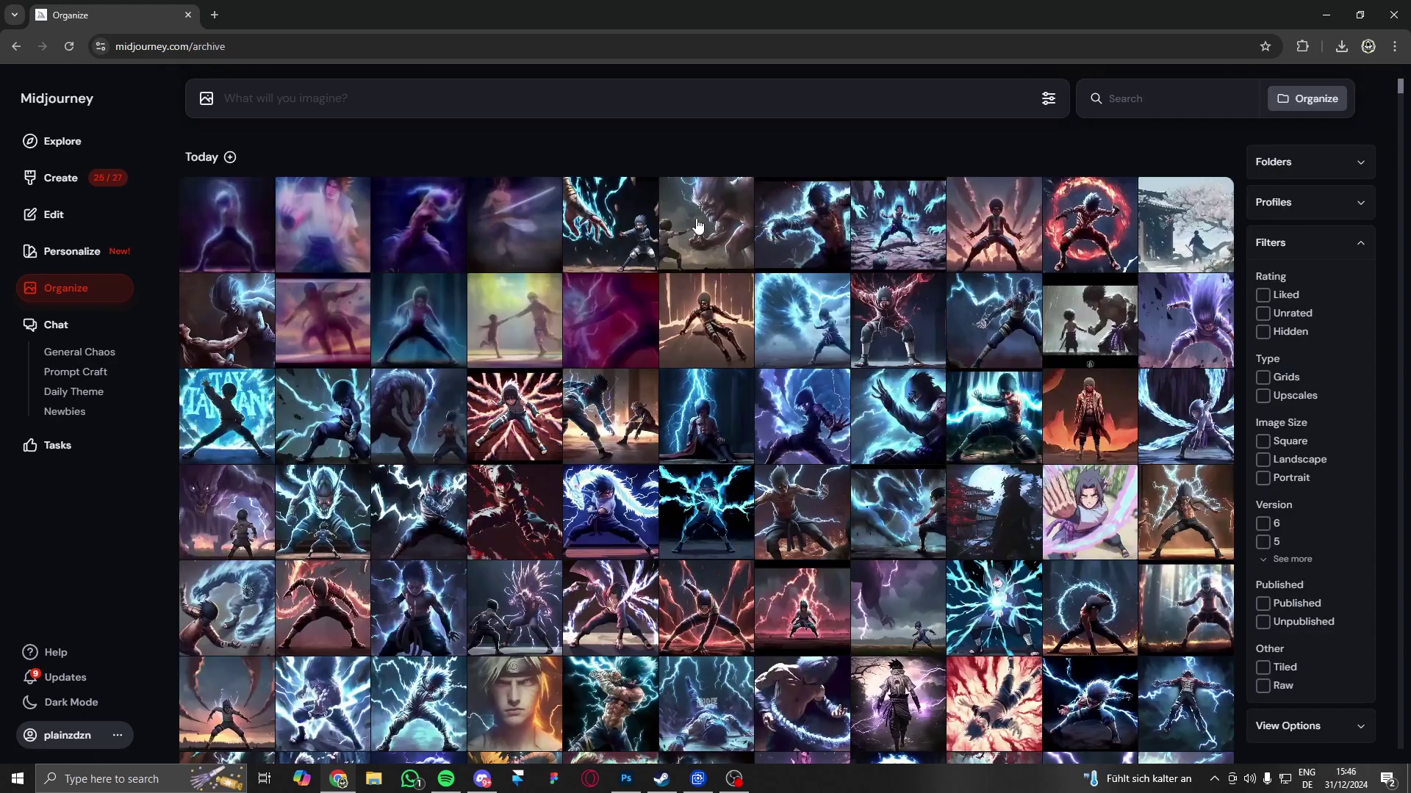
{"action": "left_click", "coordinate": [698, 226]}
{"action": "key", "text": "Escape"}
{"action": "left_click", "coordinate": [529, 231]}
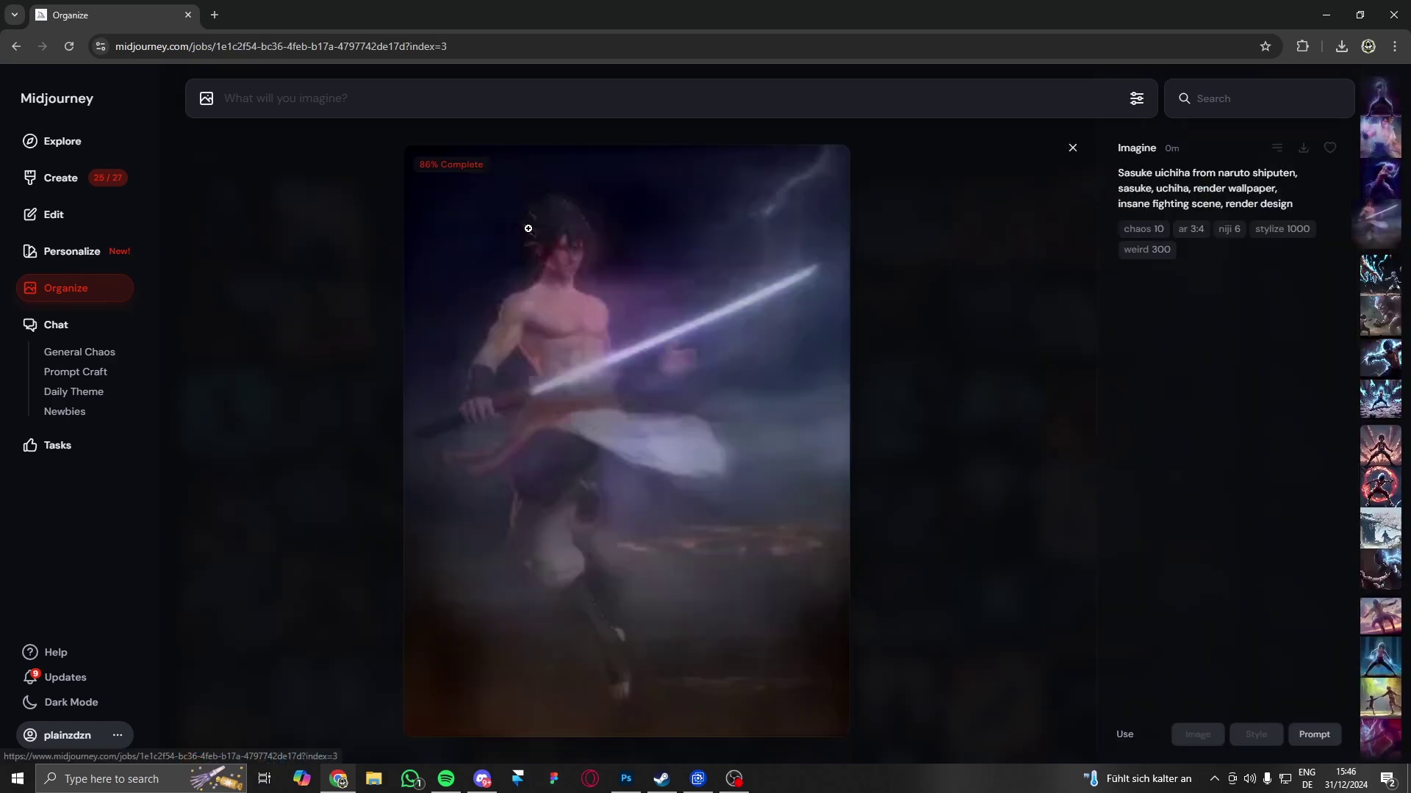
{"action": "left_click", "coordinate": [373, 241]}
{"action": "left_click", "coordinate": [400, 235]}
{"action": "left_click", "coordinate": [302, 306]}
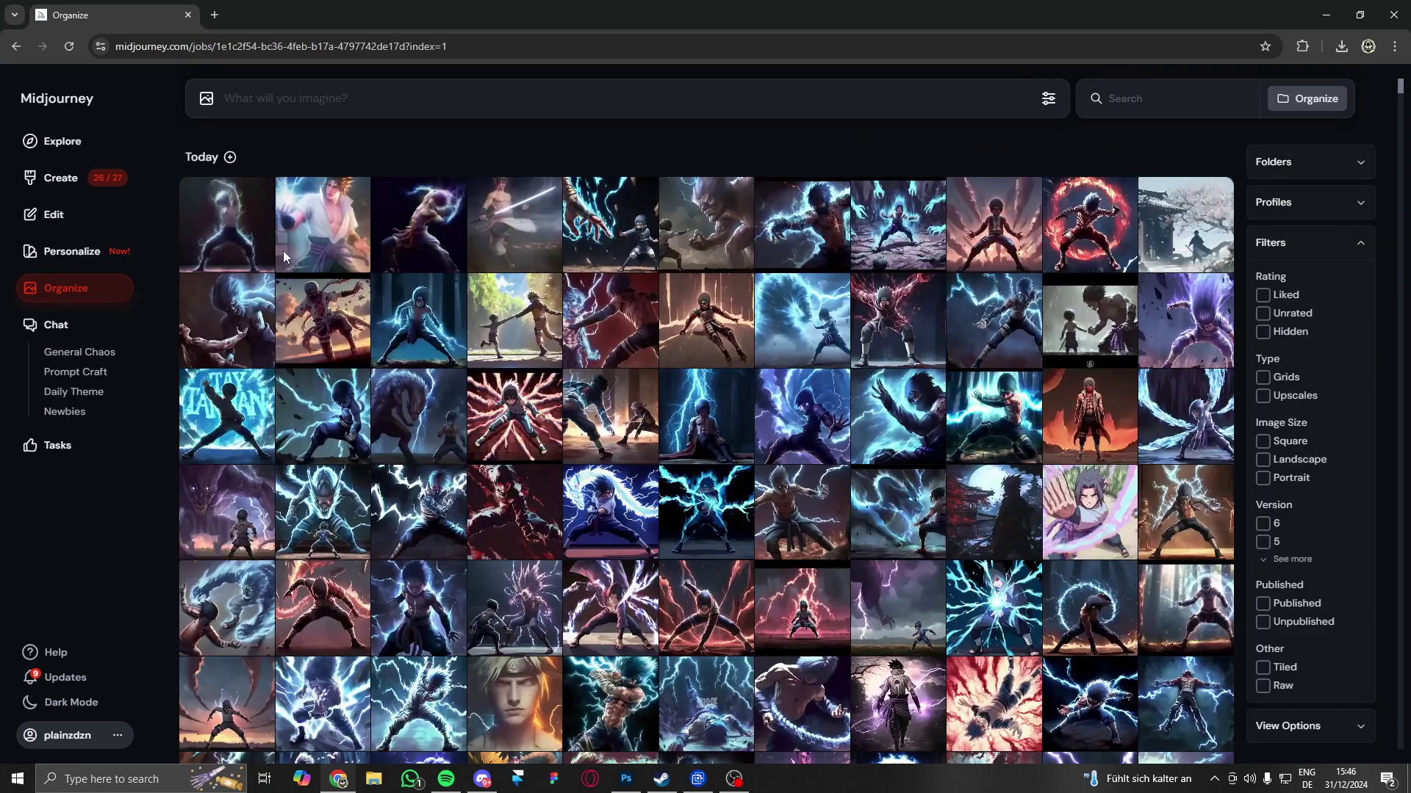
{"action": "left_click", "coordinate": [283, 250]}
{"action": "left_click", "coordinate": [288, 285]}
{"action": "left_click", "coordinate": [273, 262]}
{"action": "left_click", "coordinate": [302, 261]}
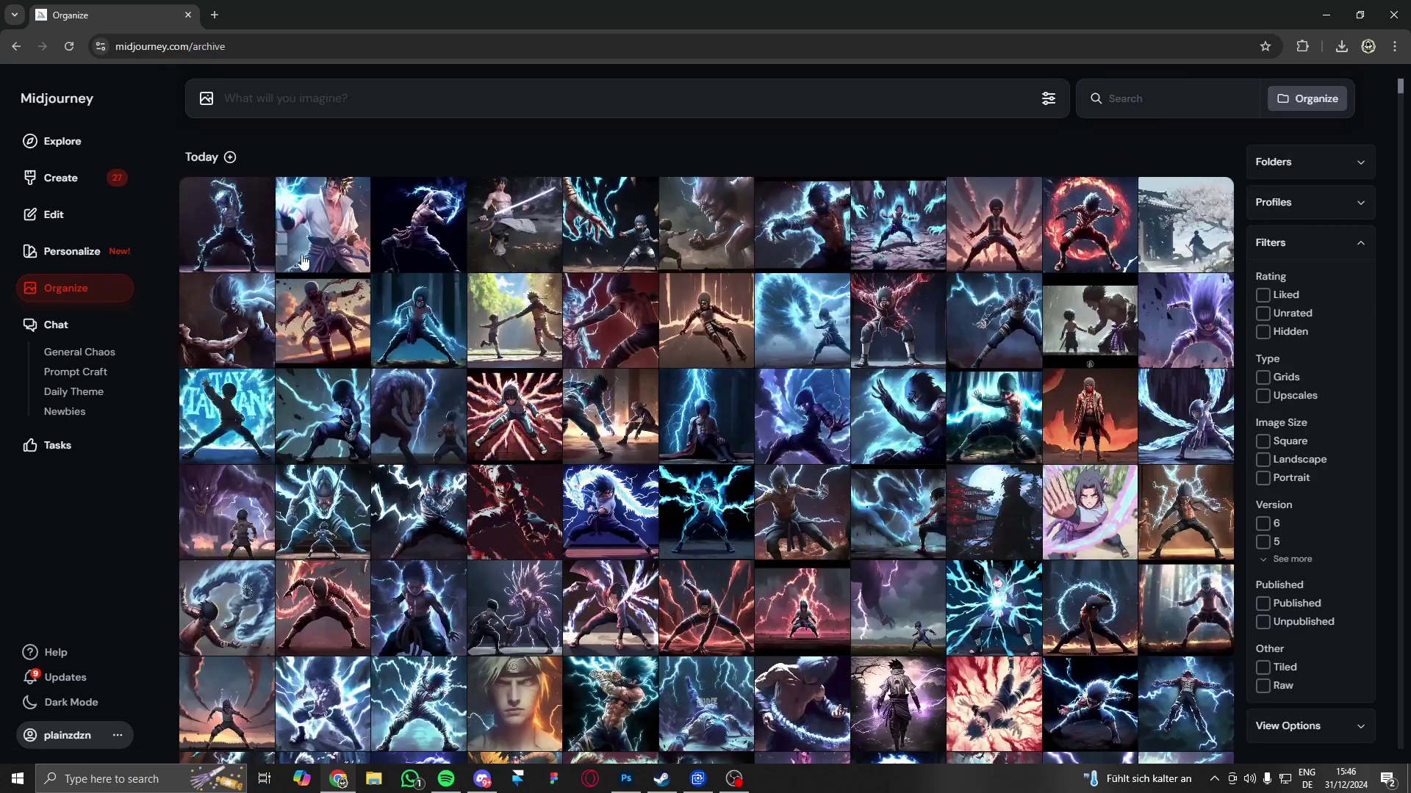
Step: Enlarge finished 5:3 Sasuke images, including the lightning duel and the fighter in the fire ring, to judge them
{"action": "left_click", "coordinate": [382, 329]}
{"action": "left_click", "coordinate": [403, 179]}
{"action": "left_click", "coordinate": [356, 277]}
{"action": "left_click", "coordinate": [431, 157]}
{"action": "left_click", "coordinate": [242, 302]}
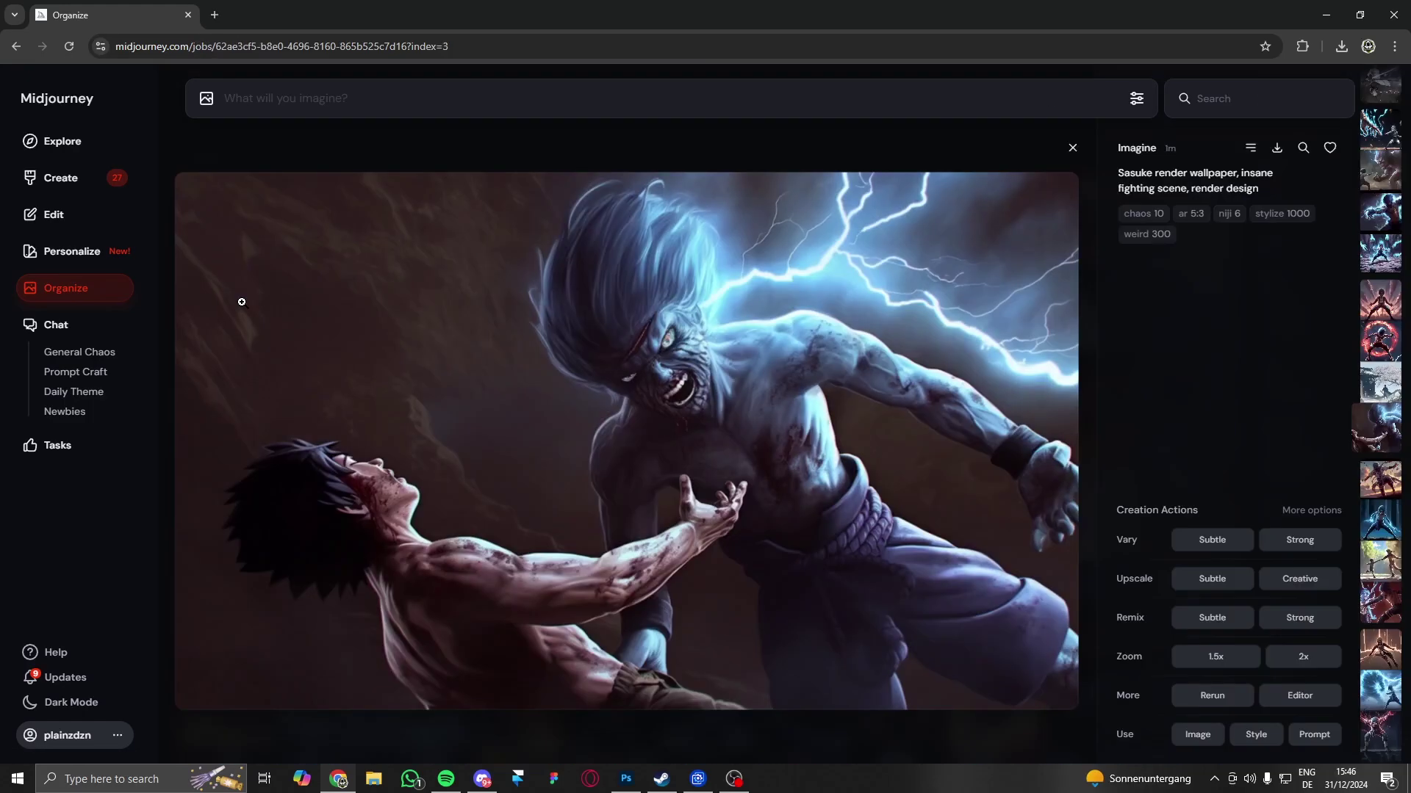
{"action": "left_click", "coordinate": [597, 179]}
{"action": "left_click", "coordinate": [612, 272]}
{"action": "left_click", "coordinate": [593, 160]}
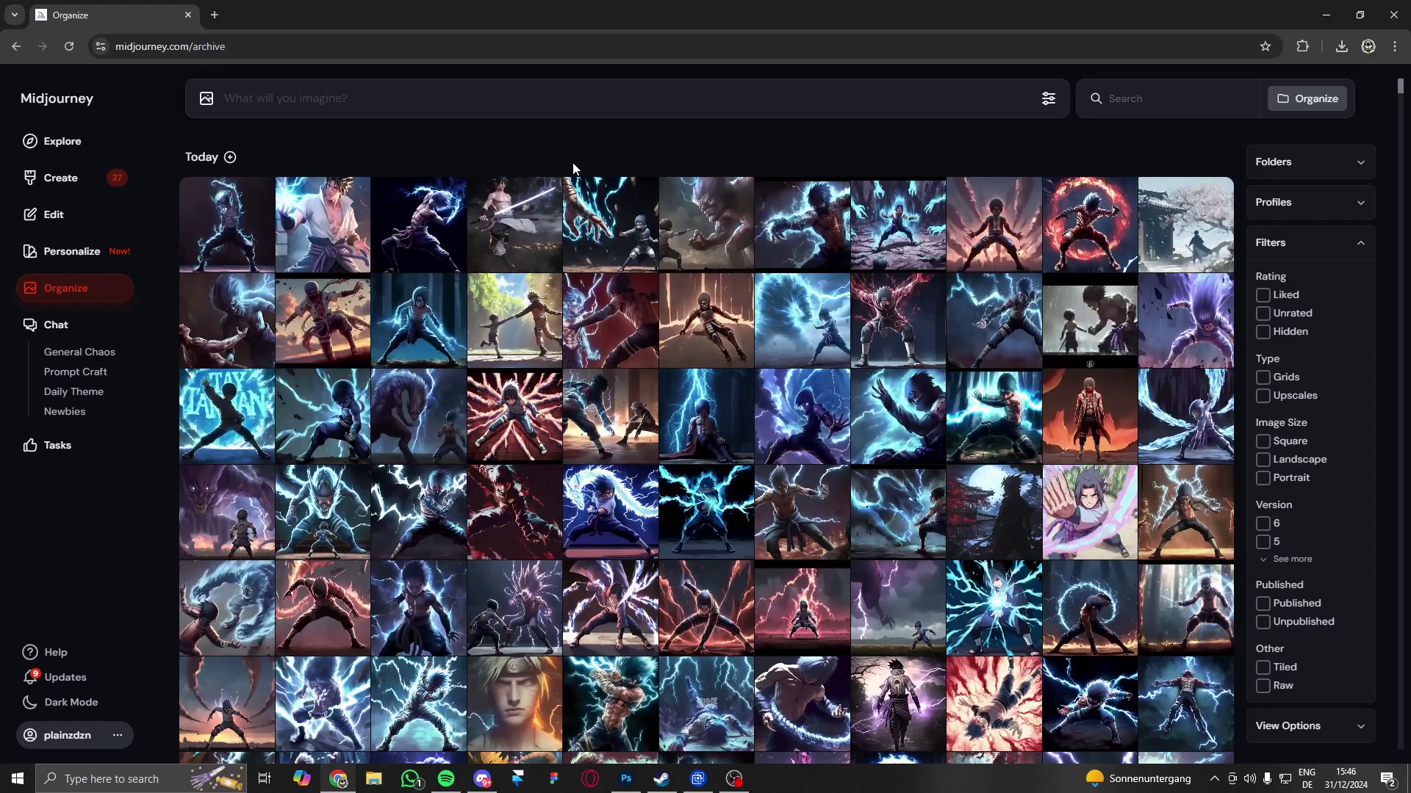
{"action": "left_click", "coordinate": [1056, 229]}
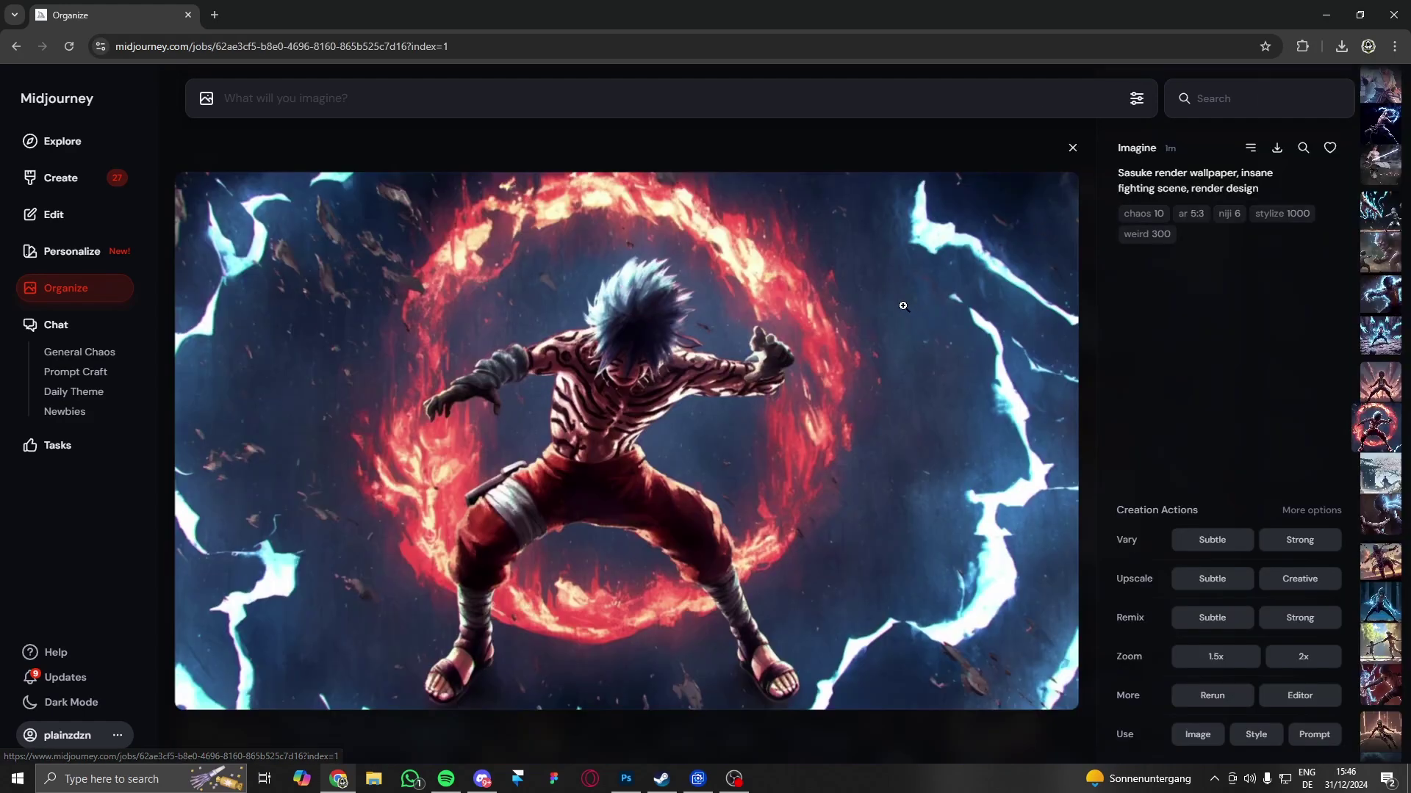
{"action": "left_click", "coordinate": [814, 186]}
{"action": "left_click", "coordinate": [1150, 242]}
{"action": "left_click", "coordinate": [631, 134]}
Step: Compare the finished results of the reworded Sasuke prompt, including the swordsman and the white-robed lightning image
{"action": "left_click", "coordinate": [528, 225]}
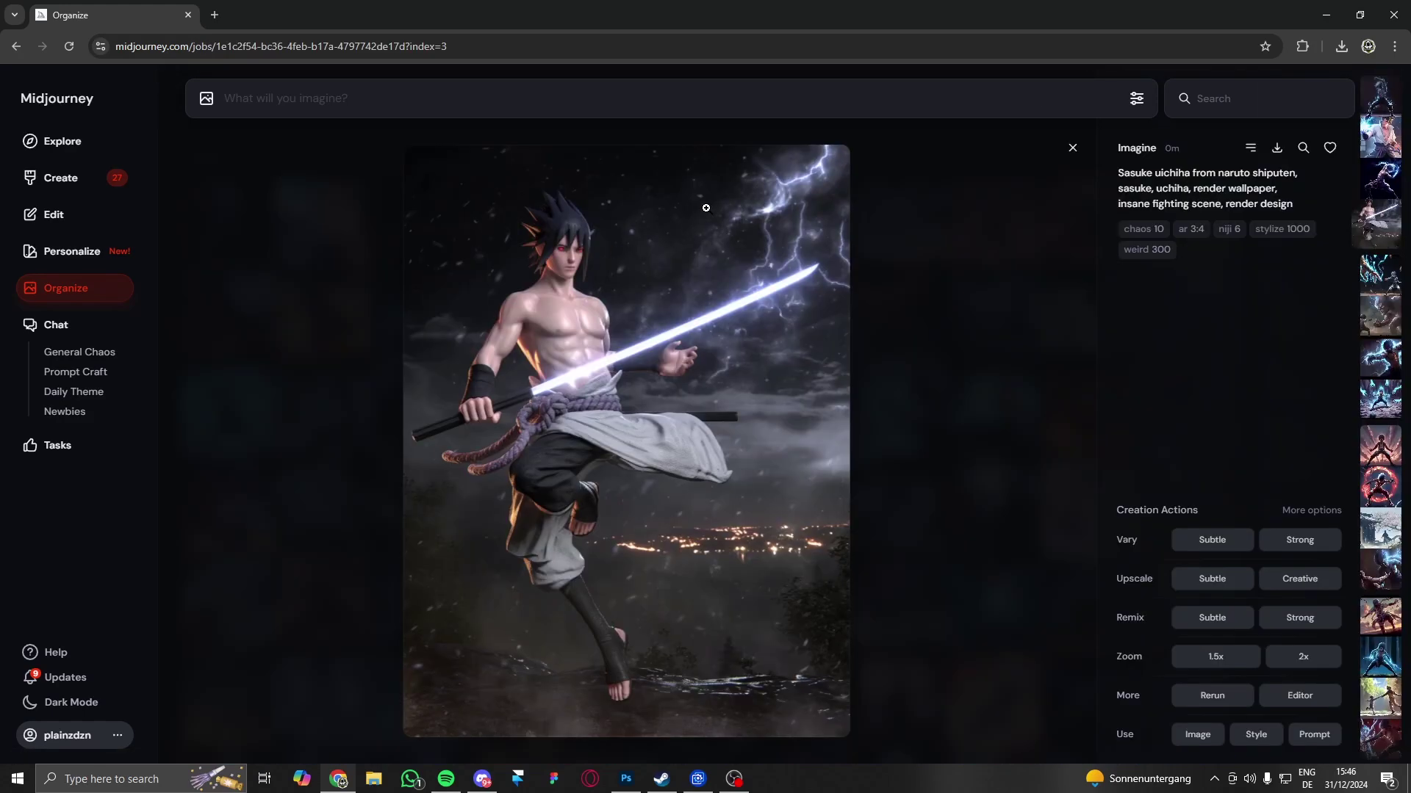
{"action": "left_click", "coordinate": [951, 304]}
{"action": "left_click", "coordinate": [340, 232]}
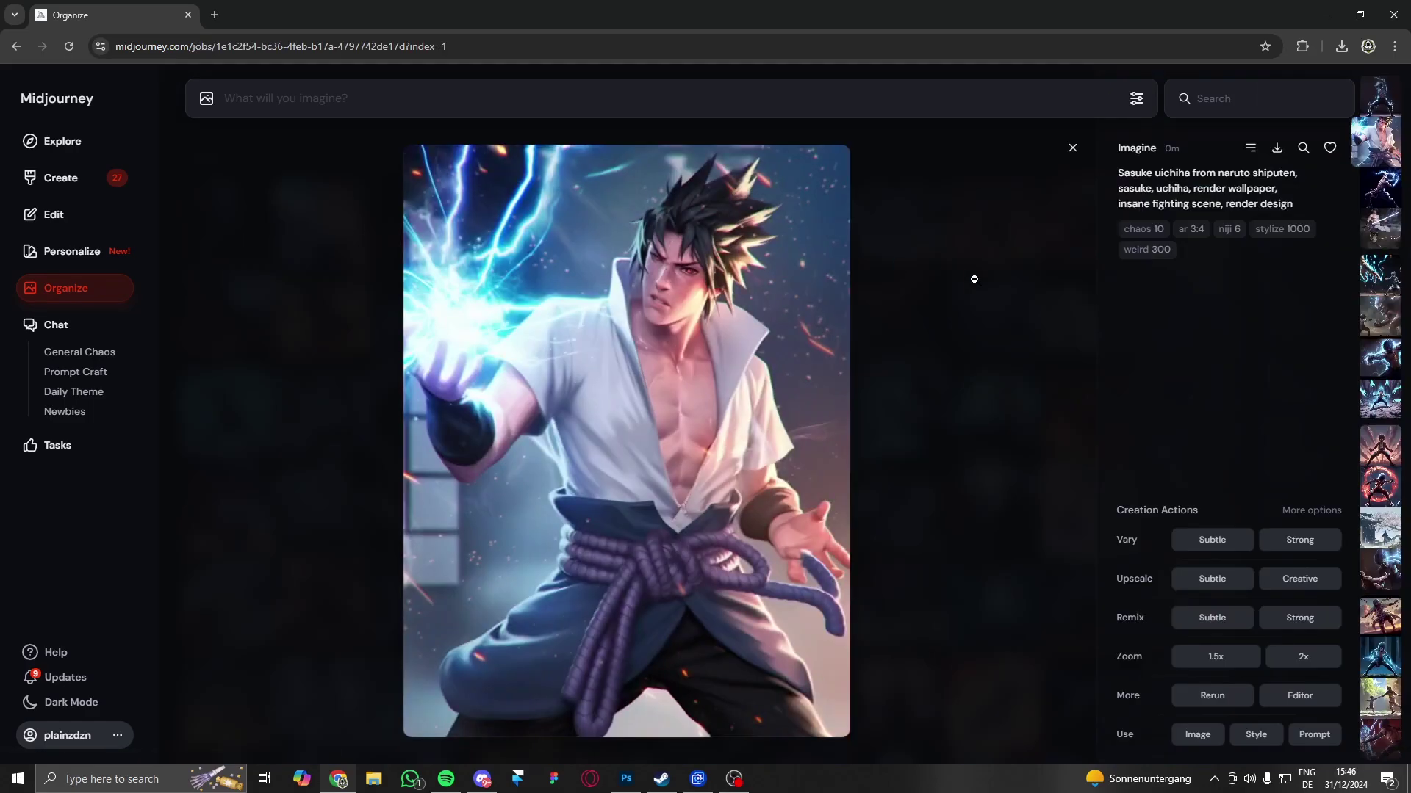
{"action": "left_click", "coordinate": [984, 287]}
{"action": "left_click", "coordinate": [408, 226]}
{"action": "left_click", "coordinate": [950, 322]}
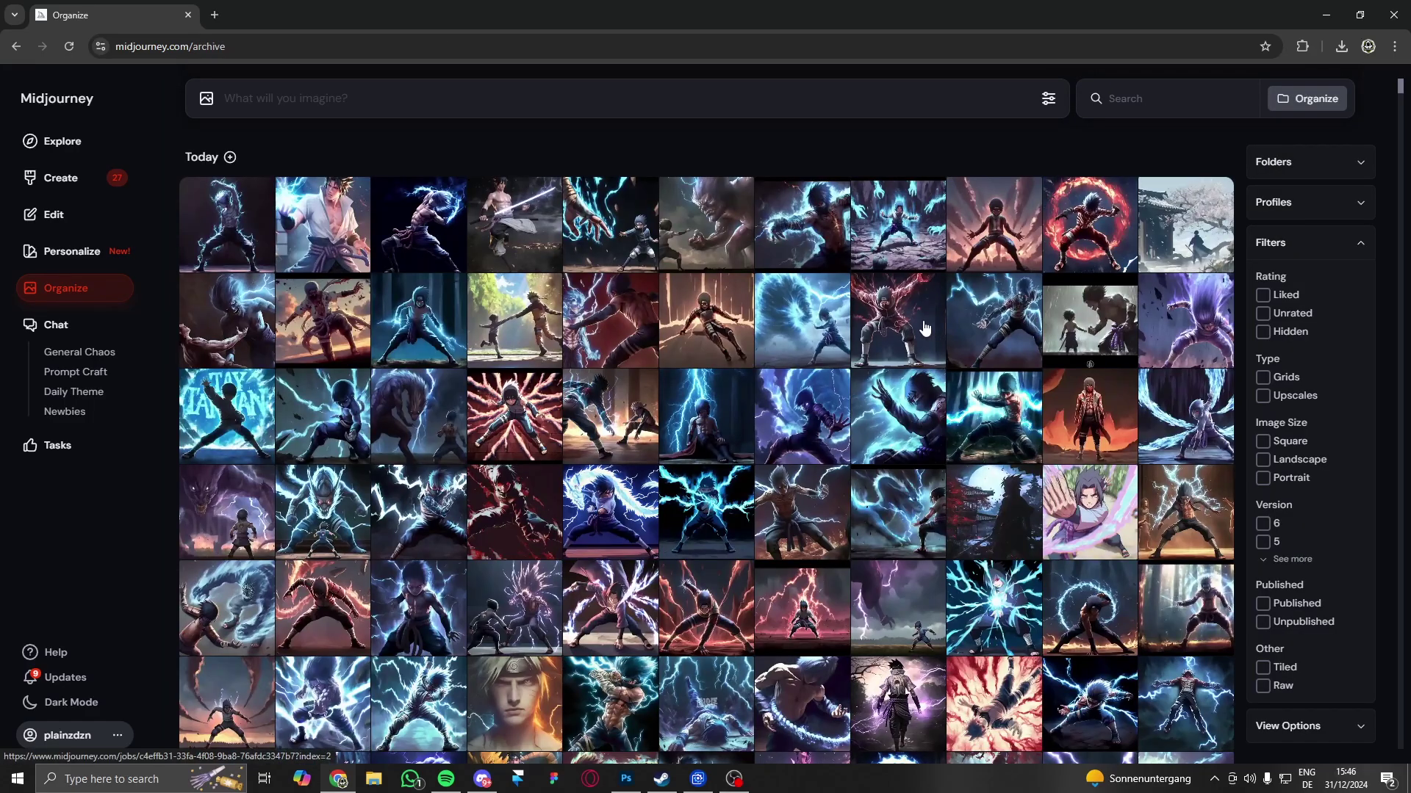
Step: Reuse the prompt of the crouching lightning fighter, prepend "anime character: ", put "sasuke uichiha" in quotation marks, and submit it
{"action": "left_click", "coordinate": [438, 233]}
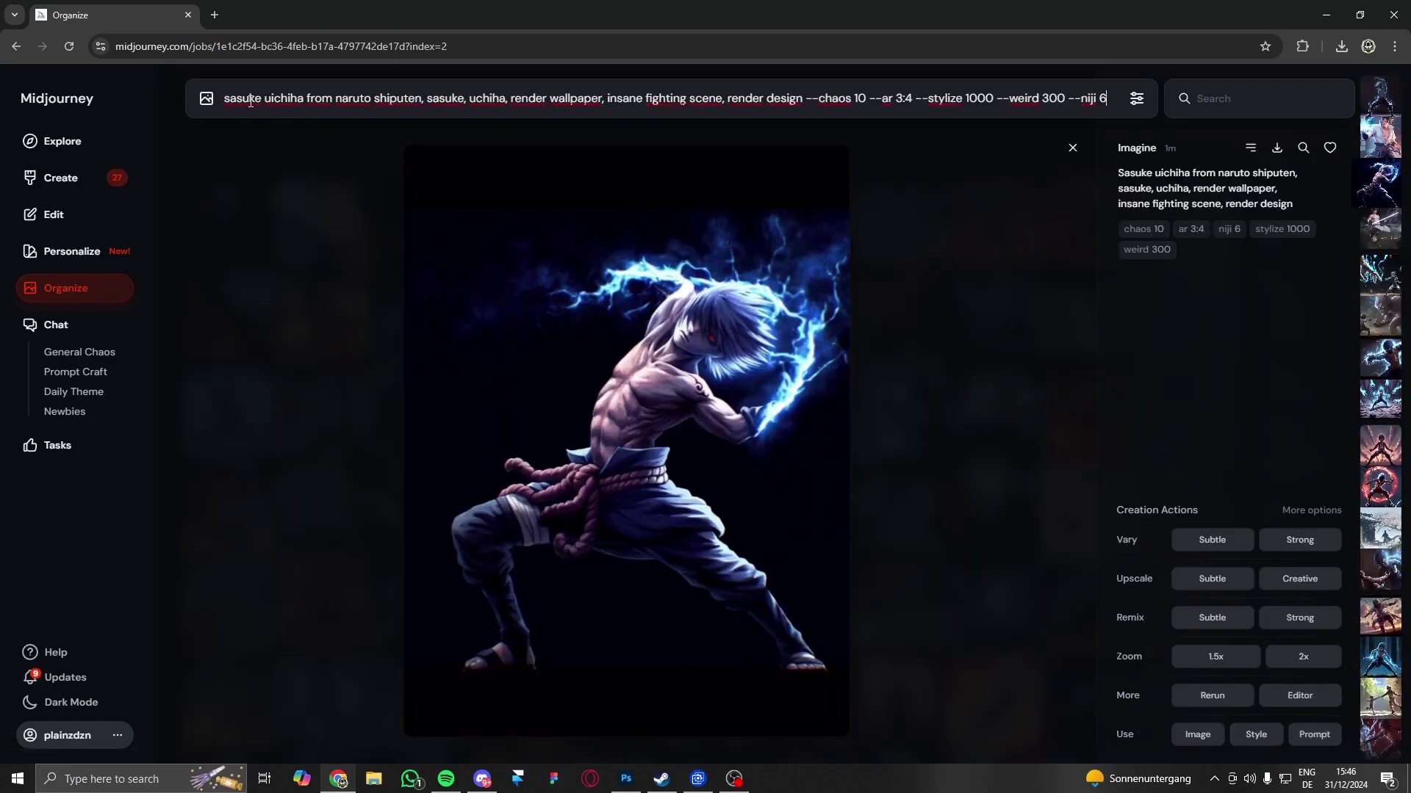
{"action": "type", "text": "anime charac"}
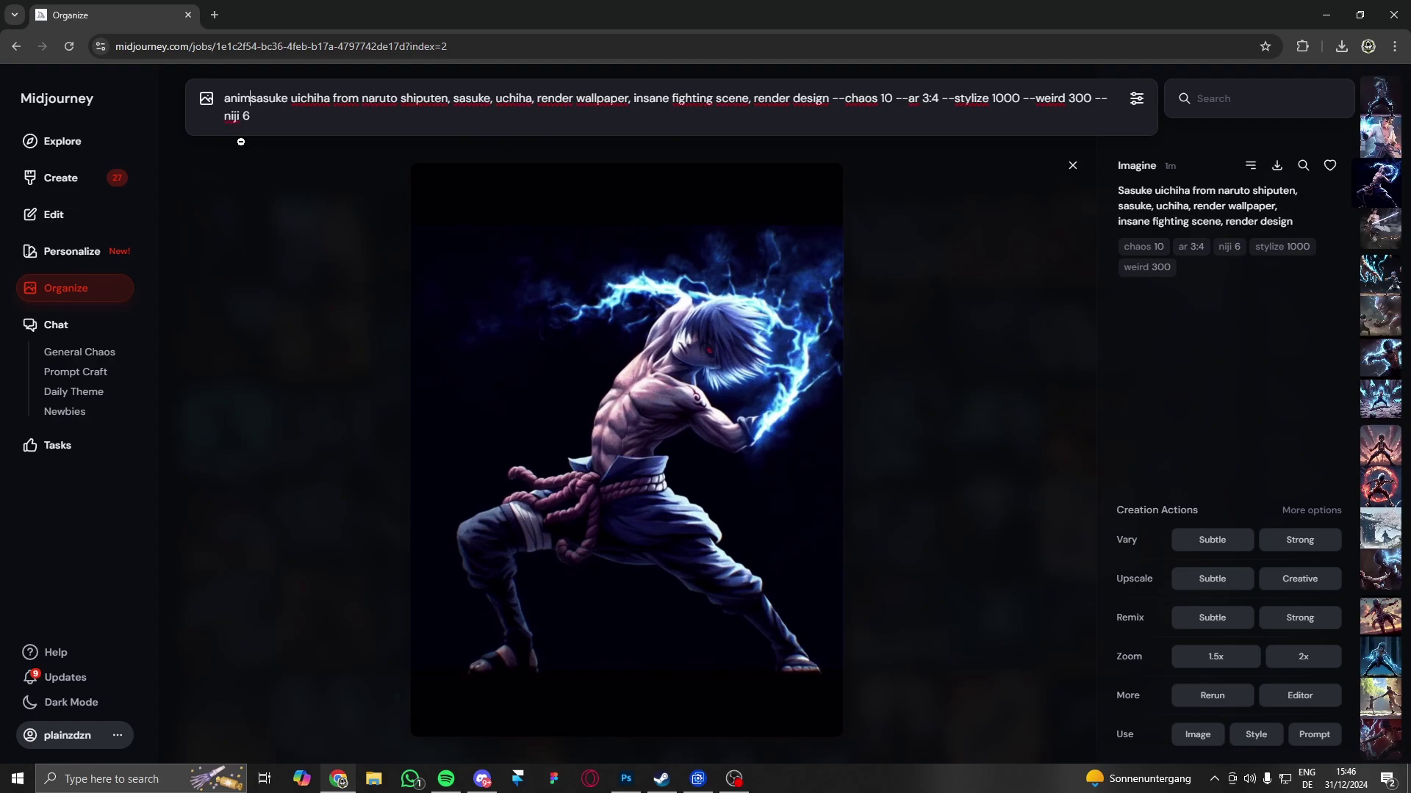
{"action": "type", "text": "ter"}
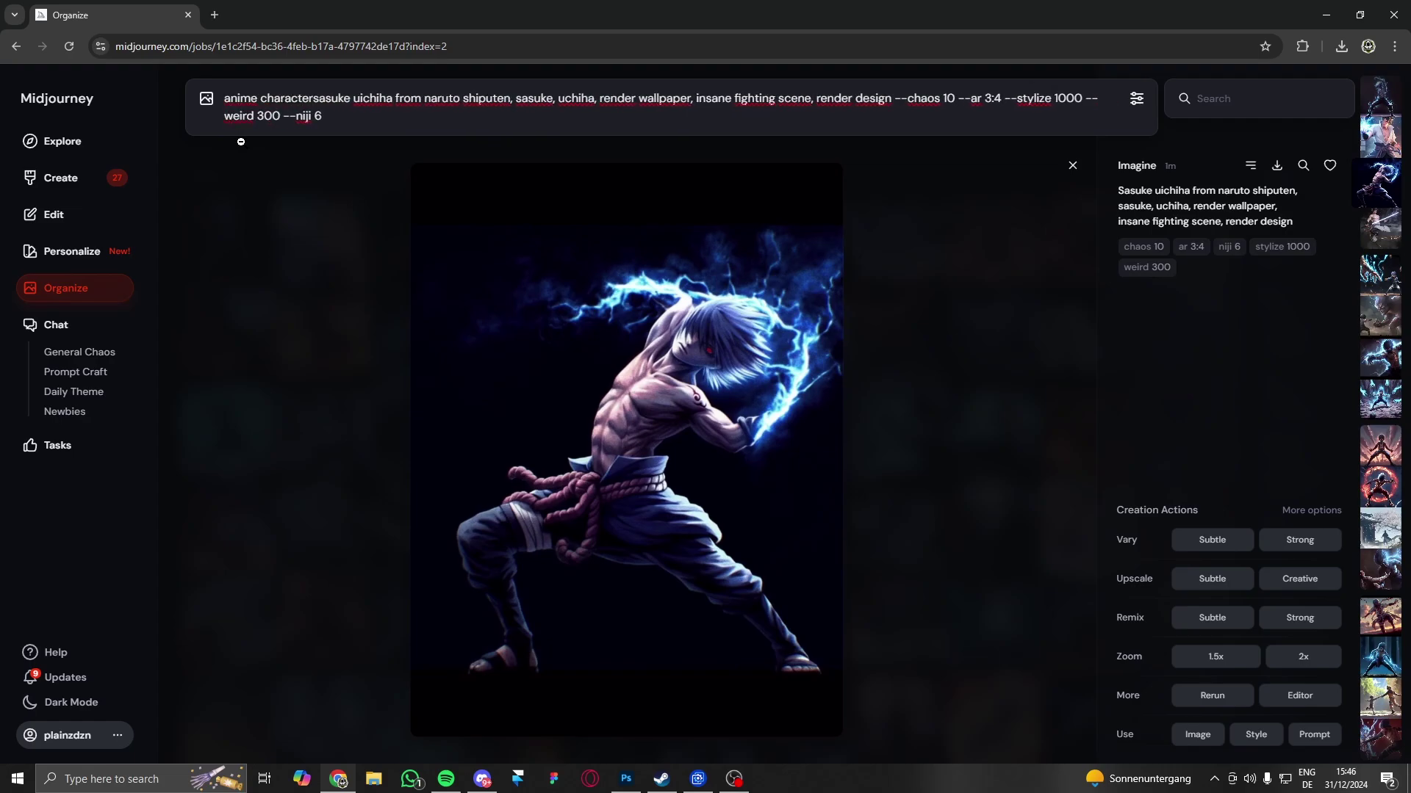
{"action": "key", "text": "BackSpace"}
{"action": "type", "text": ": "}
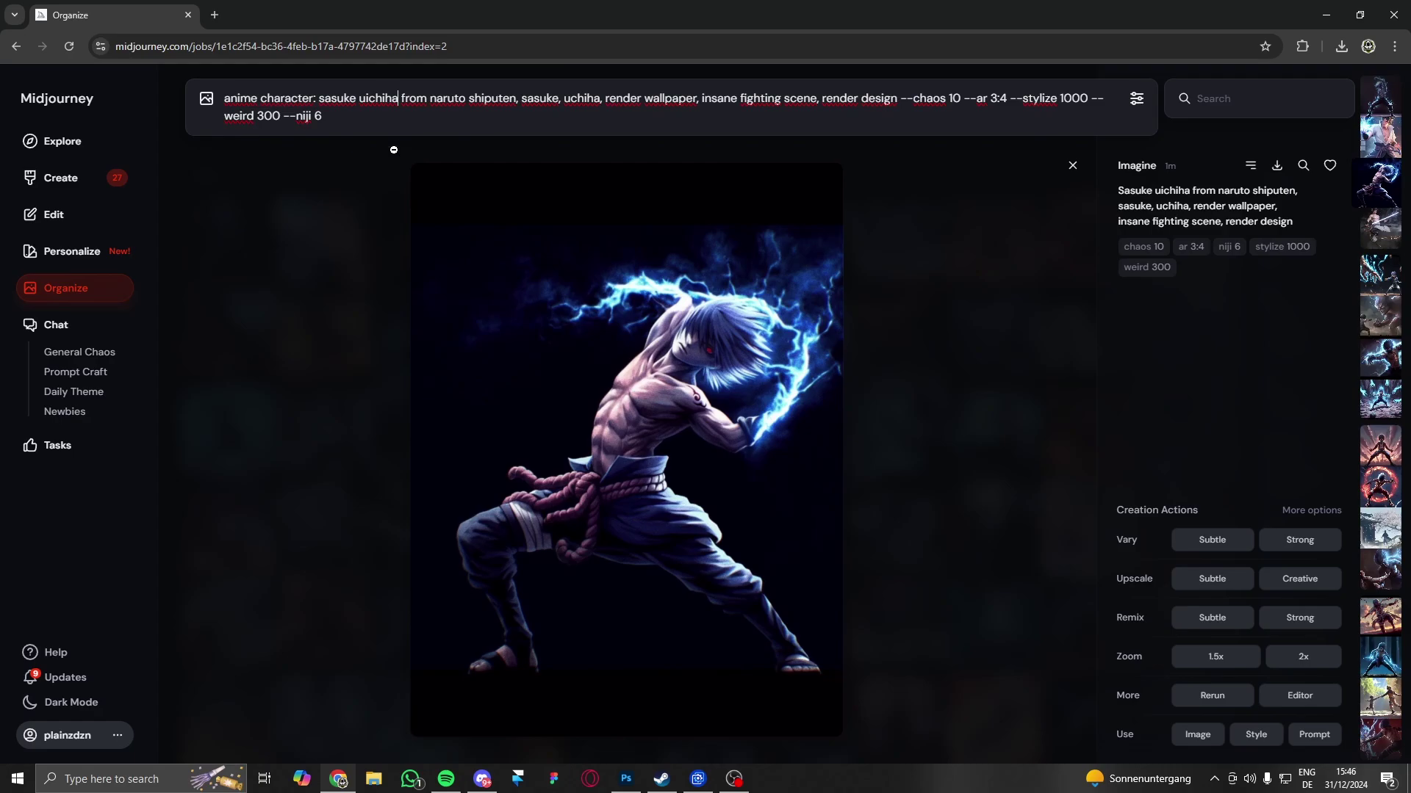
{"action": "type", "text": "\""}
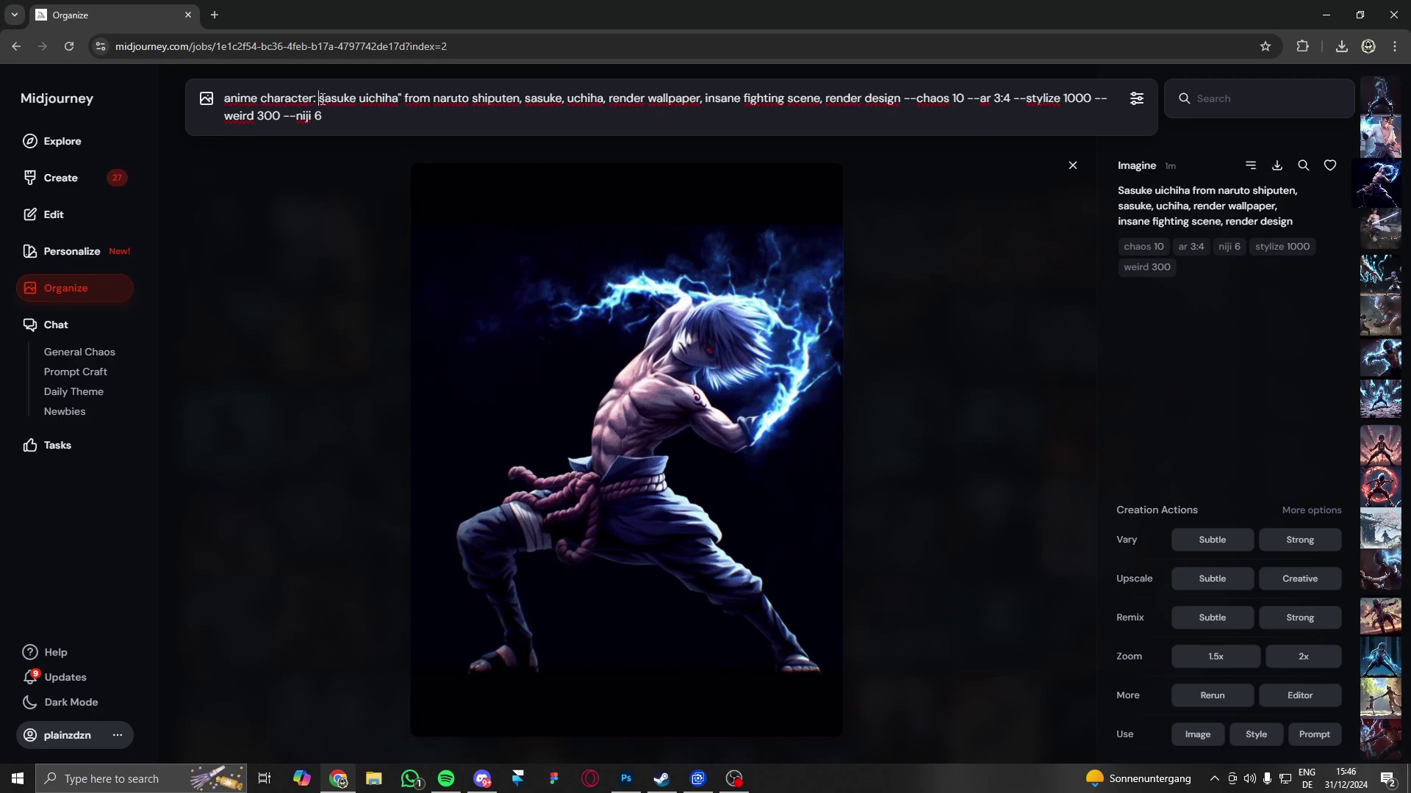
{"action": "type", "text": "\""}
{"action": "key", "text": "Return"}
{"action": "left_click", "coordinate": [734, 777]}
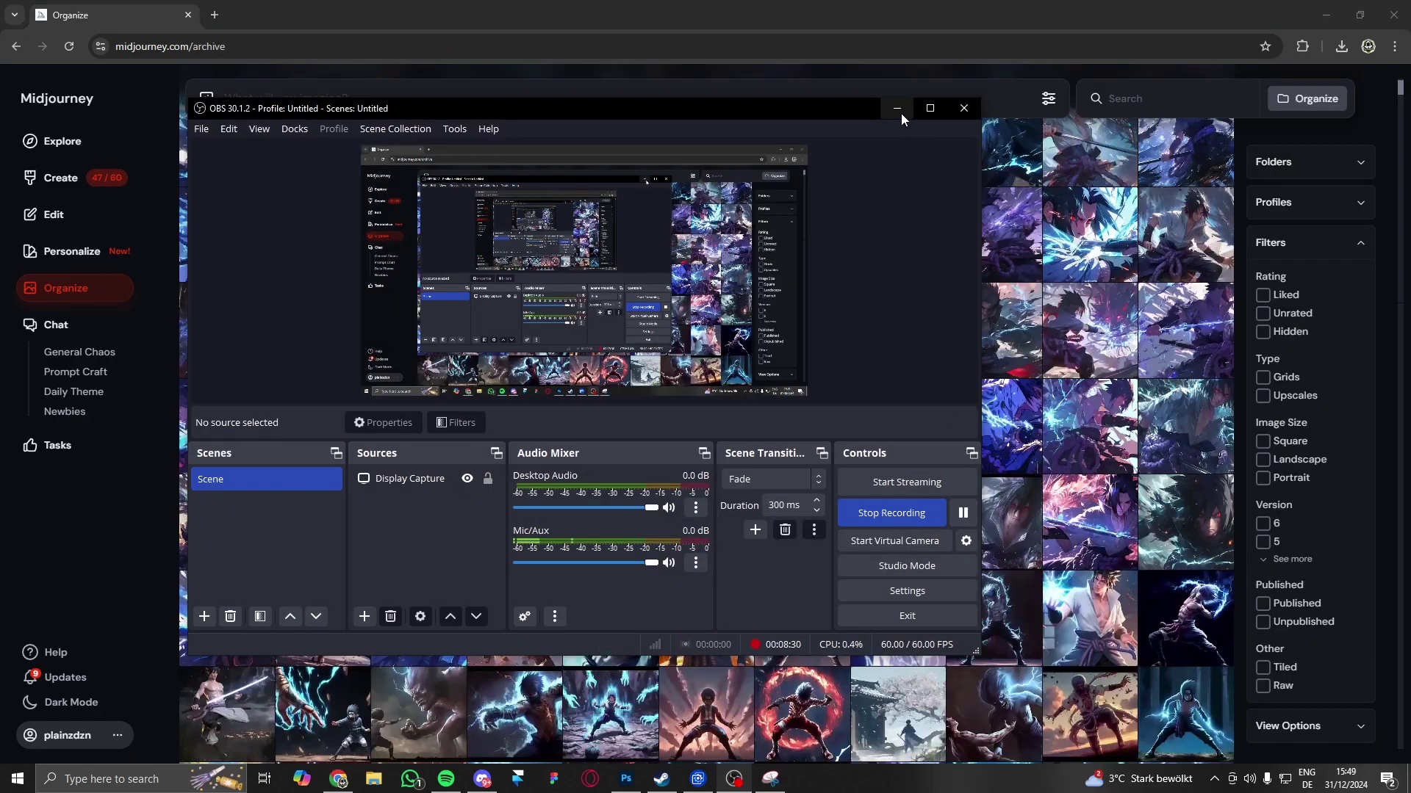
{"action": "left_click", "coordinate": [897, 110]}
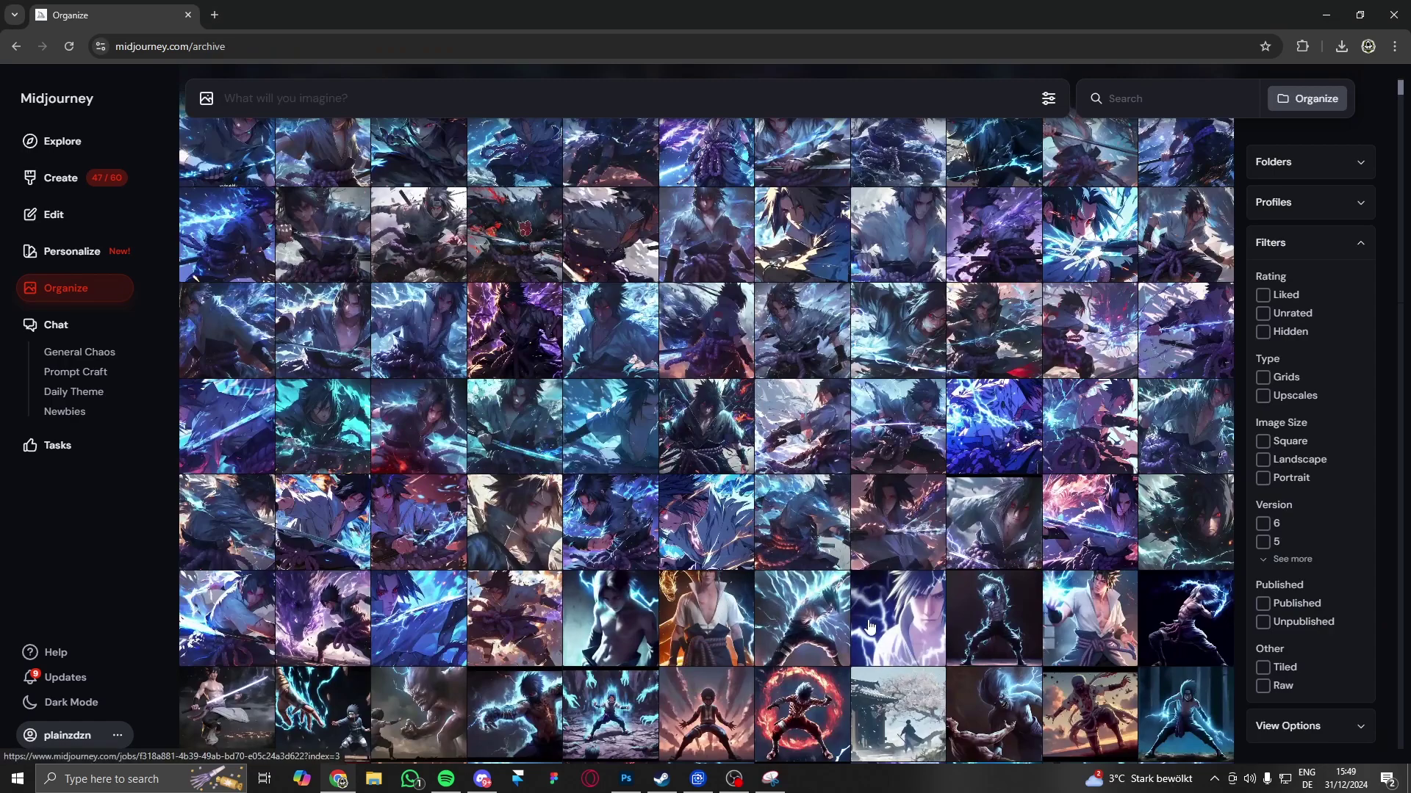
Step: Enlarge results of the "Anime character" prompt, comparing a 3:4 image with a 5:3 stylize 250 image
{"action": "left_click", "coordinate": [751, 595]}
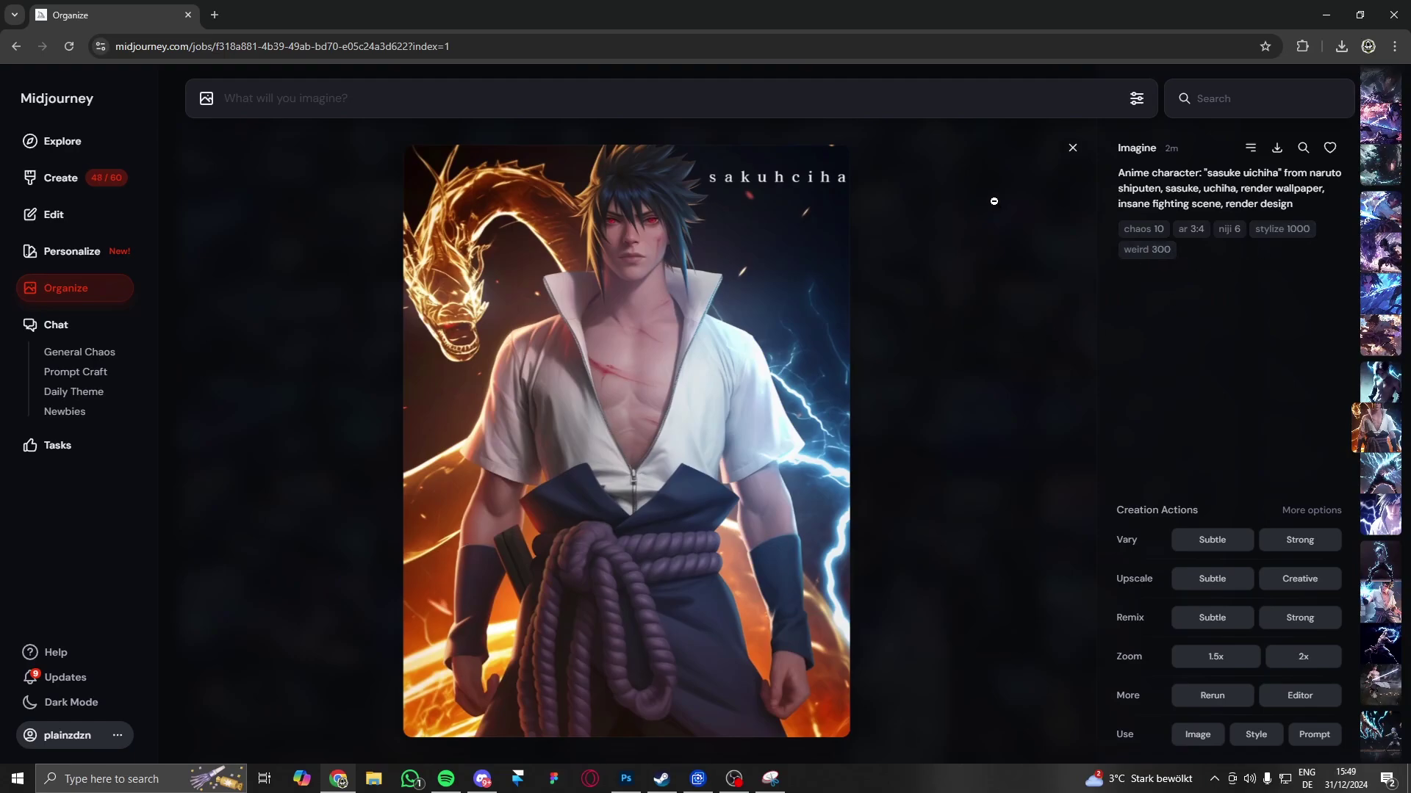
{"action": "left_click", "coordinate": [993, 201]}
{"action": "left_click", "coordinate": [553, 439]}
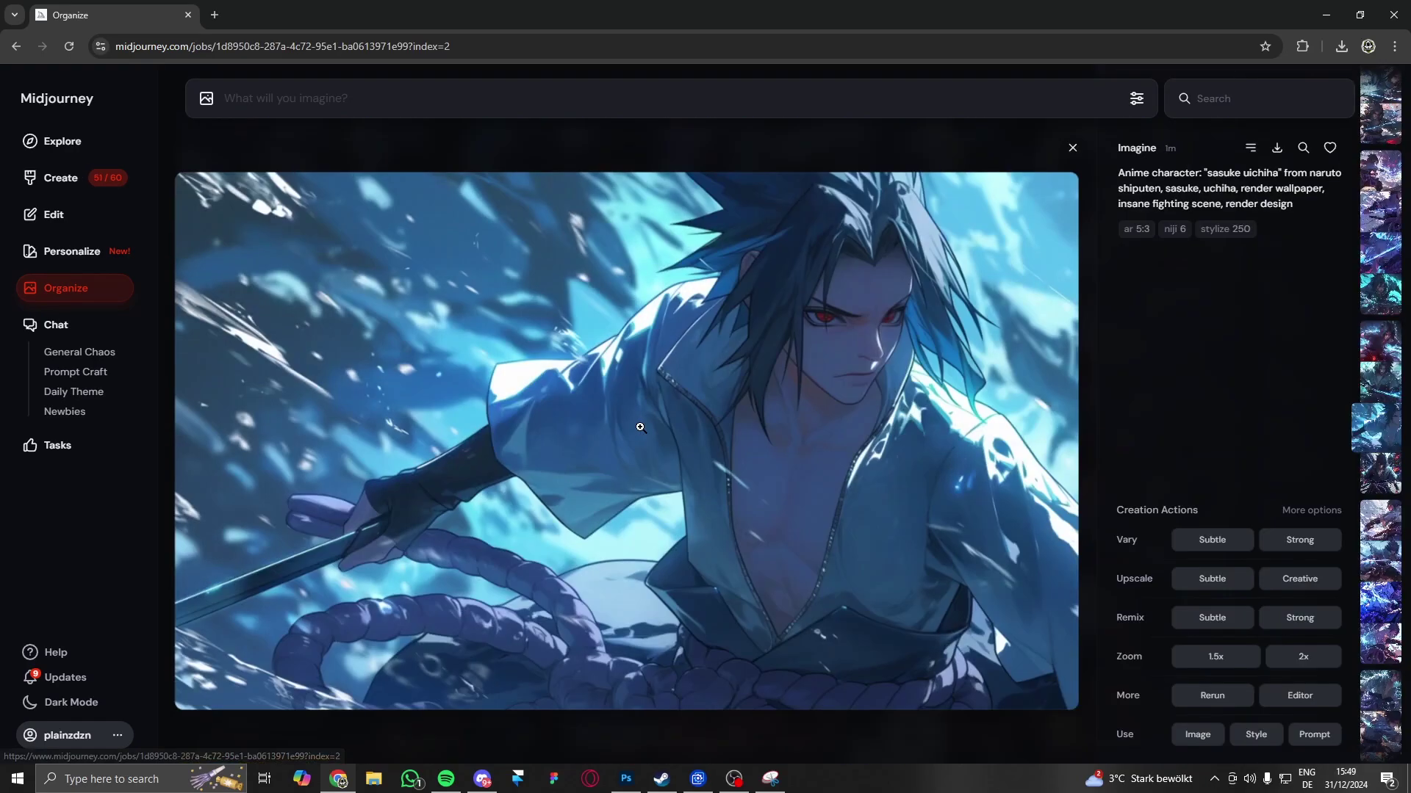
{"action": "left_click", "coordinate": [787, 165]}
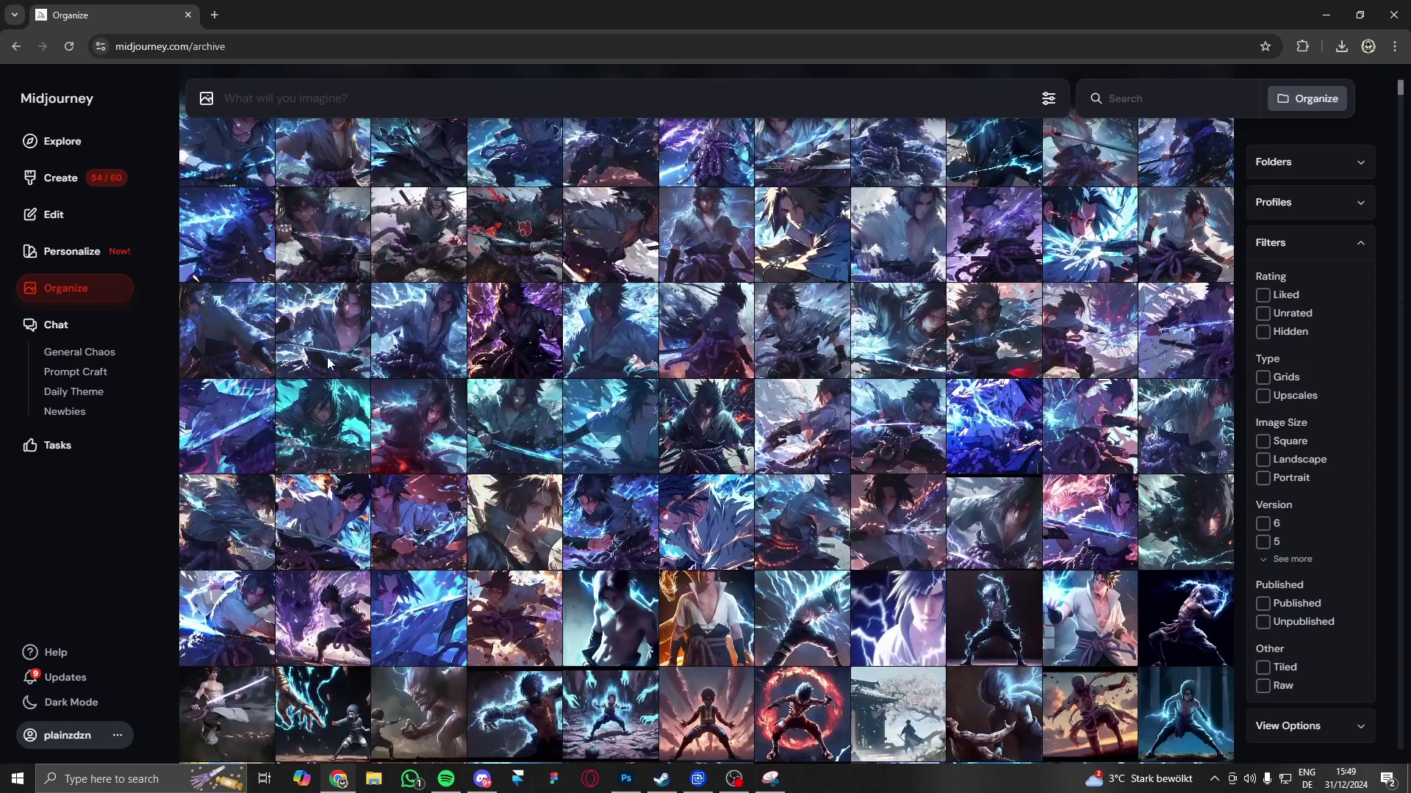
Step: Enlarge the dark-haired swordsman surrounded by blue lightning and upscale that image with the Creative option
{"action": "left_click", "coordinate": [963, 151]}
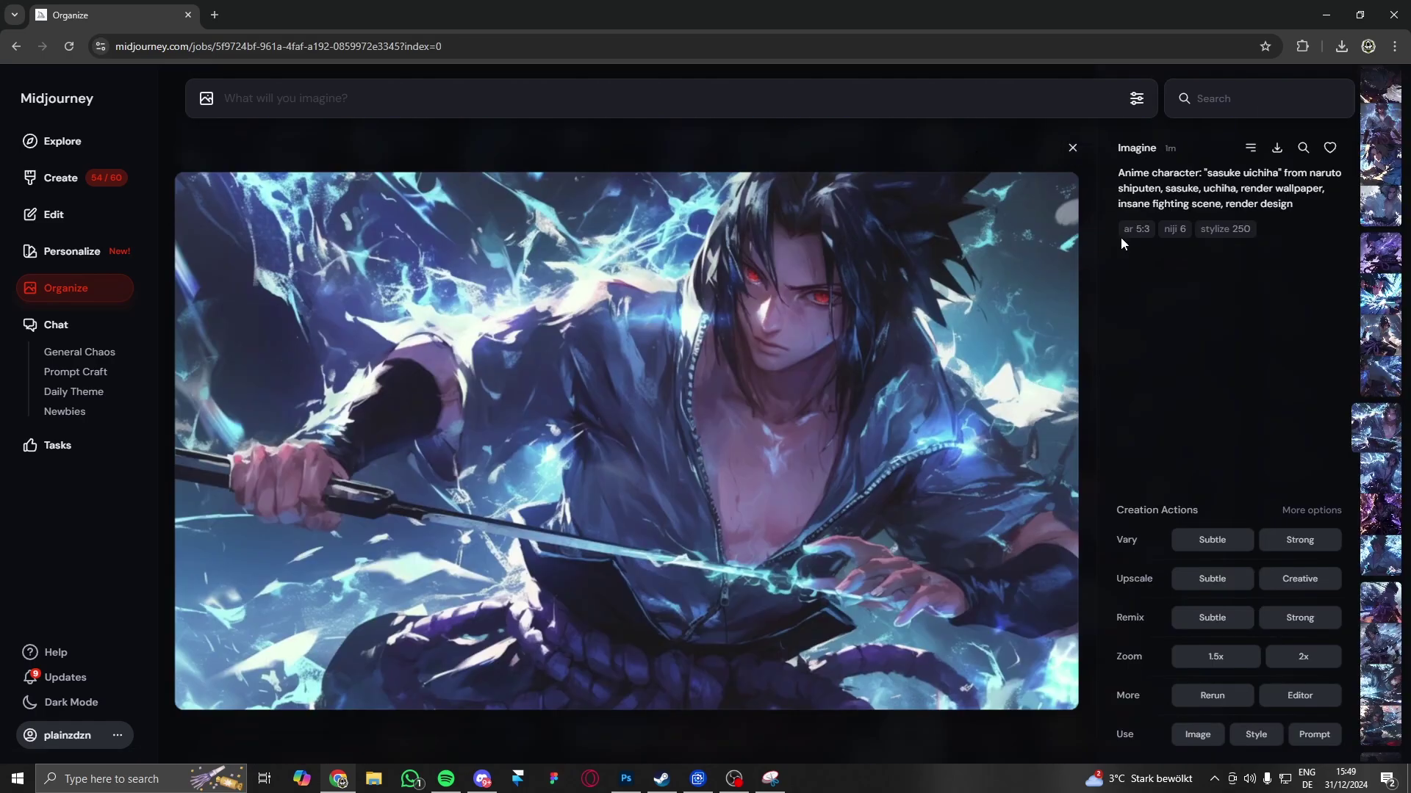
{"action": "left_click", "coordinate": [1297, 579]}
{"action": "left_click", "coordinate": [1073, 148]}
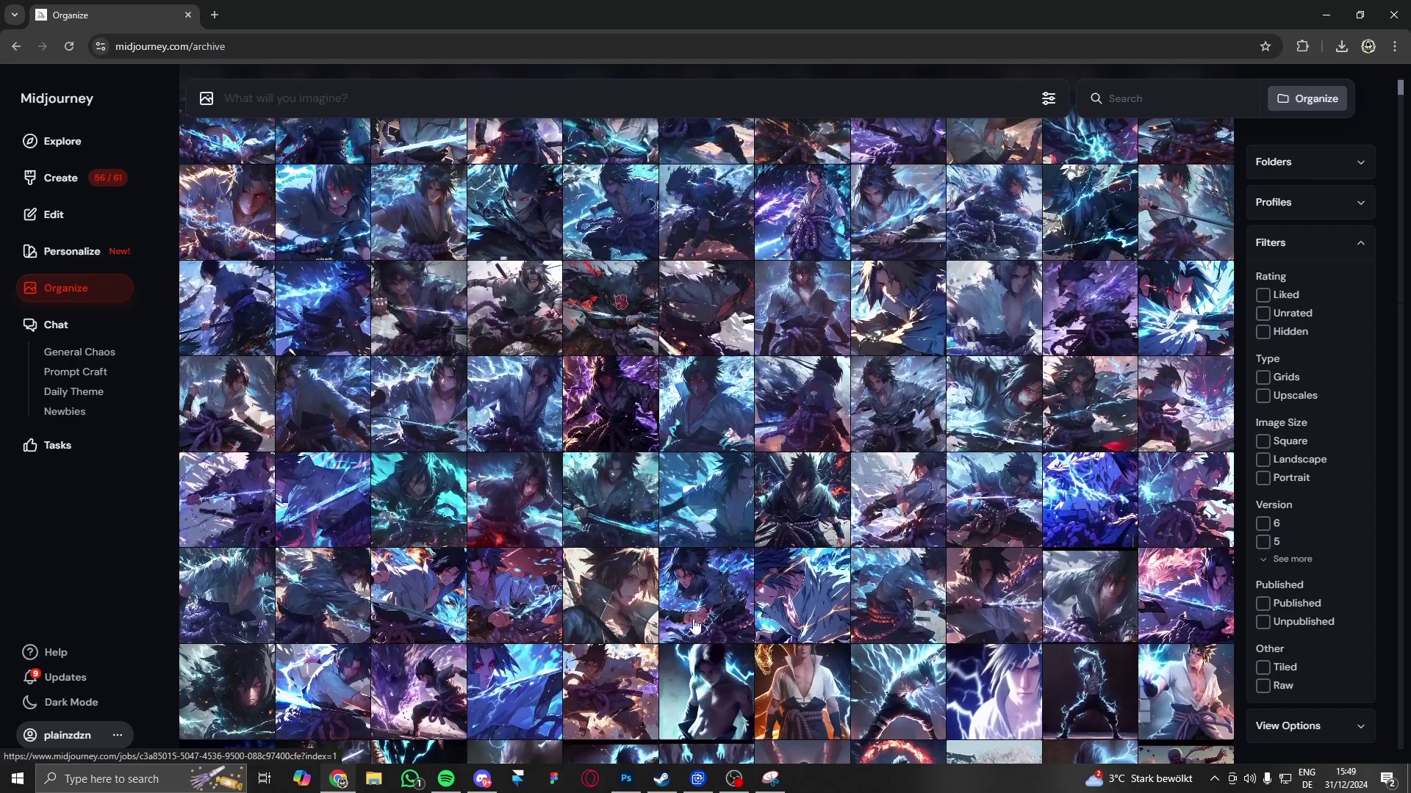
Step: Enlarge neighbouring fighting-scene results and upscale the blue-flame swordsman on the pale background with the Creative option
{"action": "left_click", "coordinate": [698, 614]}
{"action": "left_click", "coordinate": [1066, 162]}
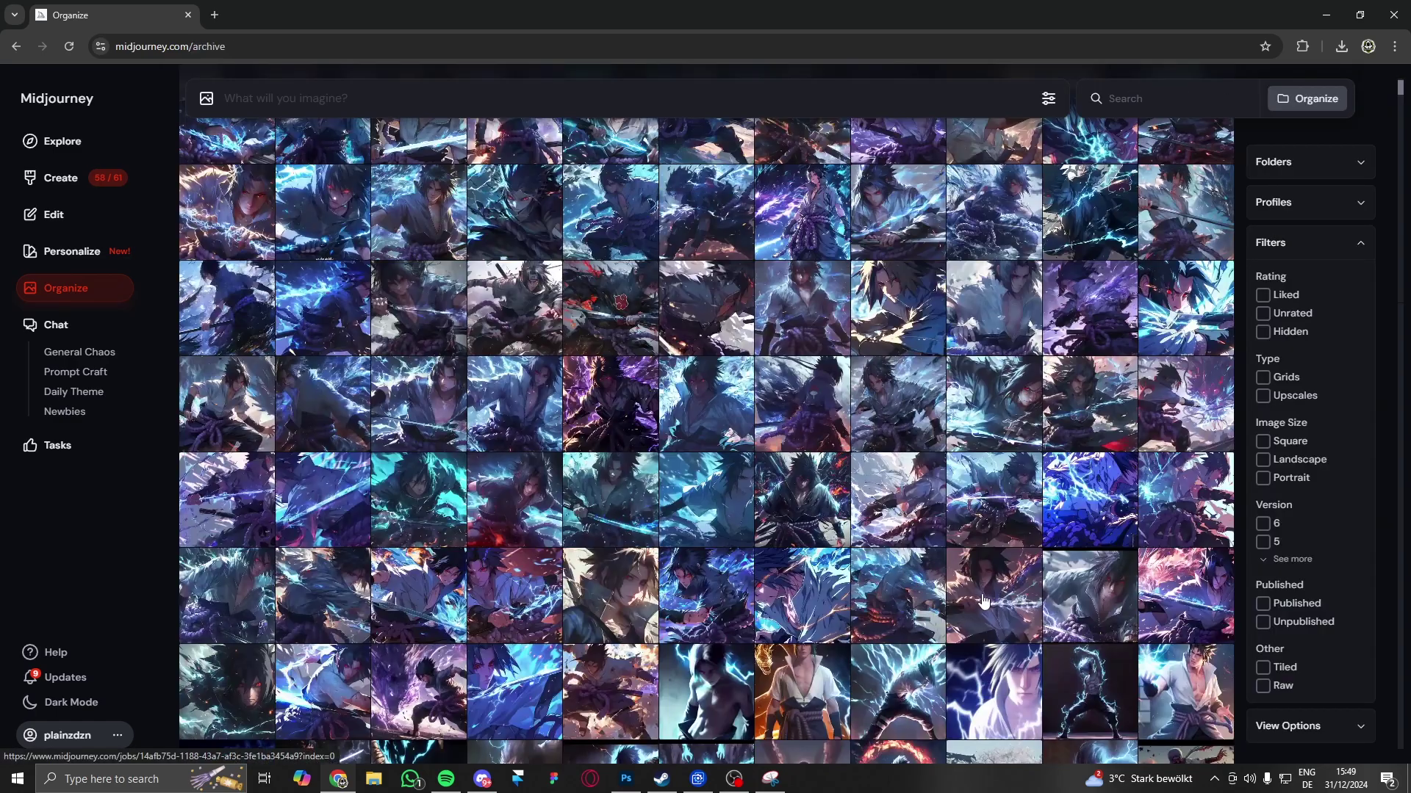
{"action": "left_click", "coordinate": [983, 601]}
{"action": "left_click", "coordinate": [1079, 158]}
{"action": "left_click", "coordinate": [911, 593]}
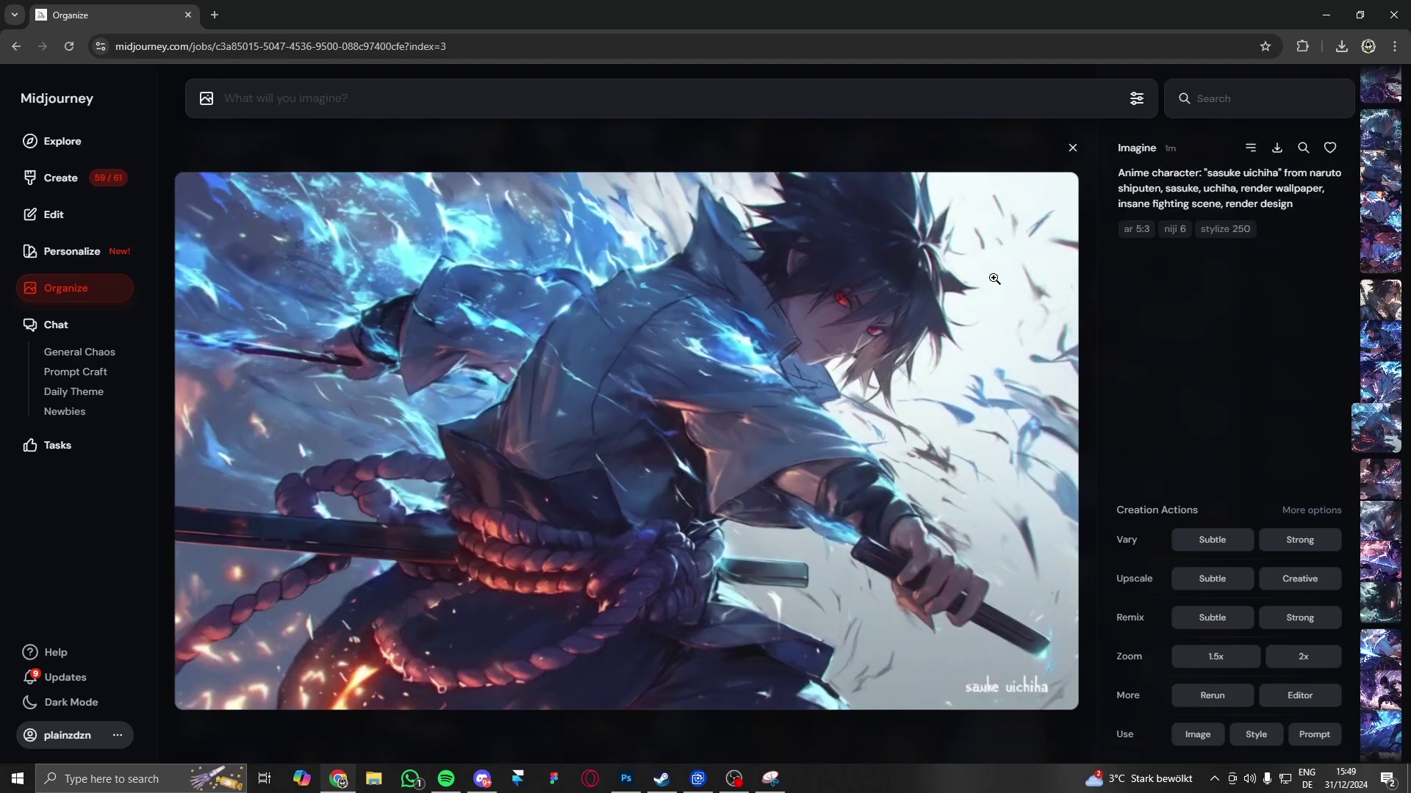
{"action": "left_click", "coordinate": [1073, 147]}
Step: Enlarge more fighting-scene results to judge them, including the purple-lightning swordsman, the red-cloud robe figure and the close-up with sparks
{"action": "left_click", "coordinate": [656, 450]}
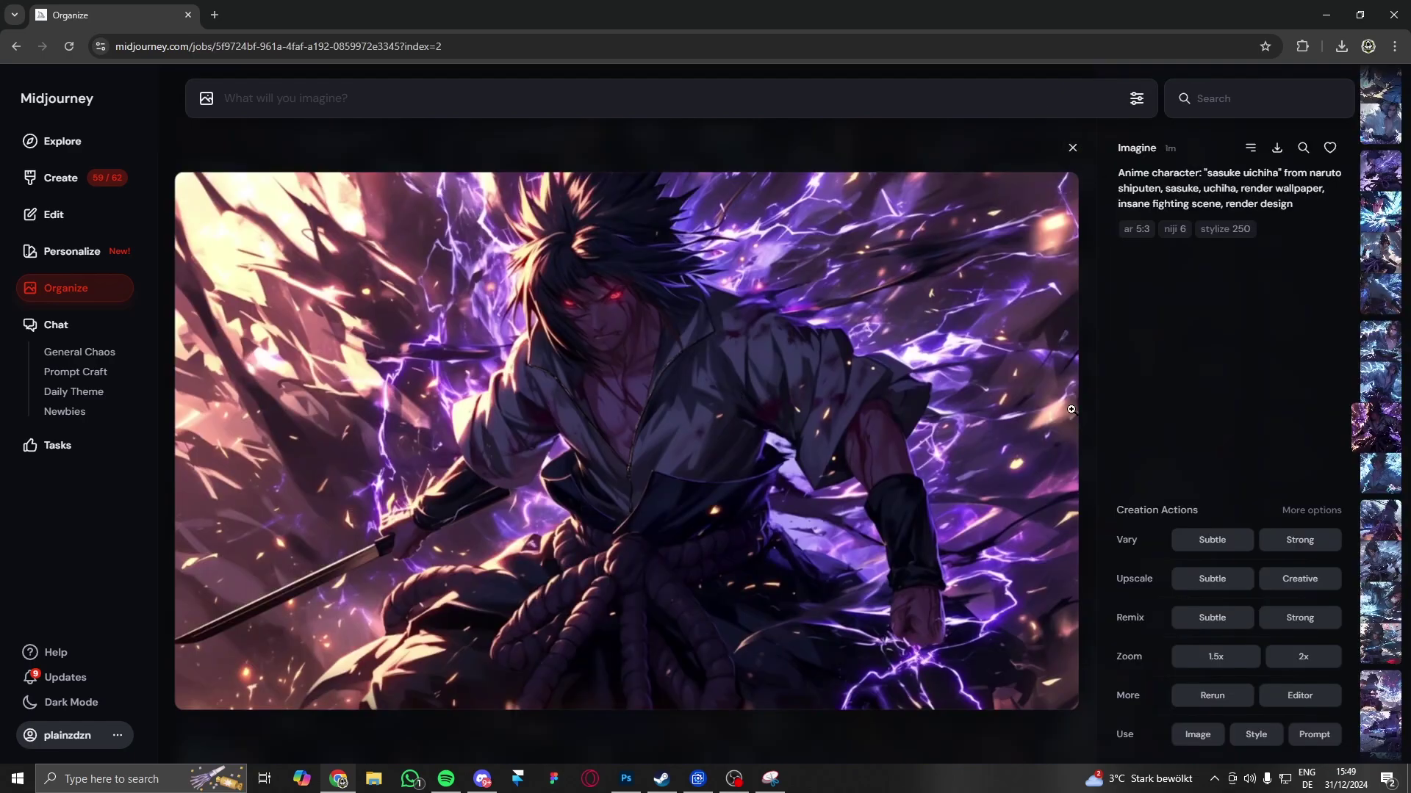
{"action": "left_click", "coordinate": [1073, 148]}
{"action": "left_click", "coordinate": [1129, 456]}
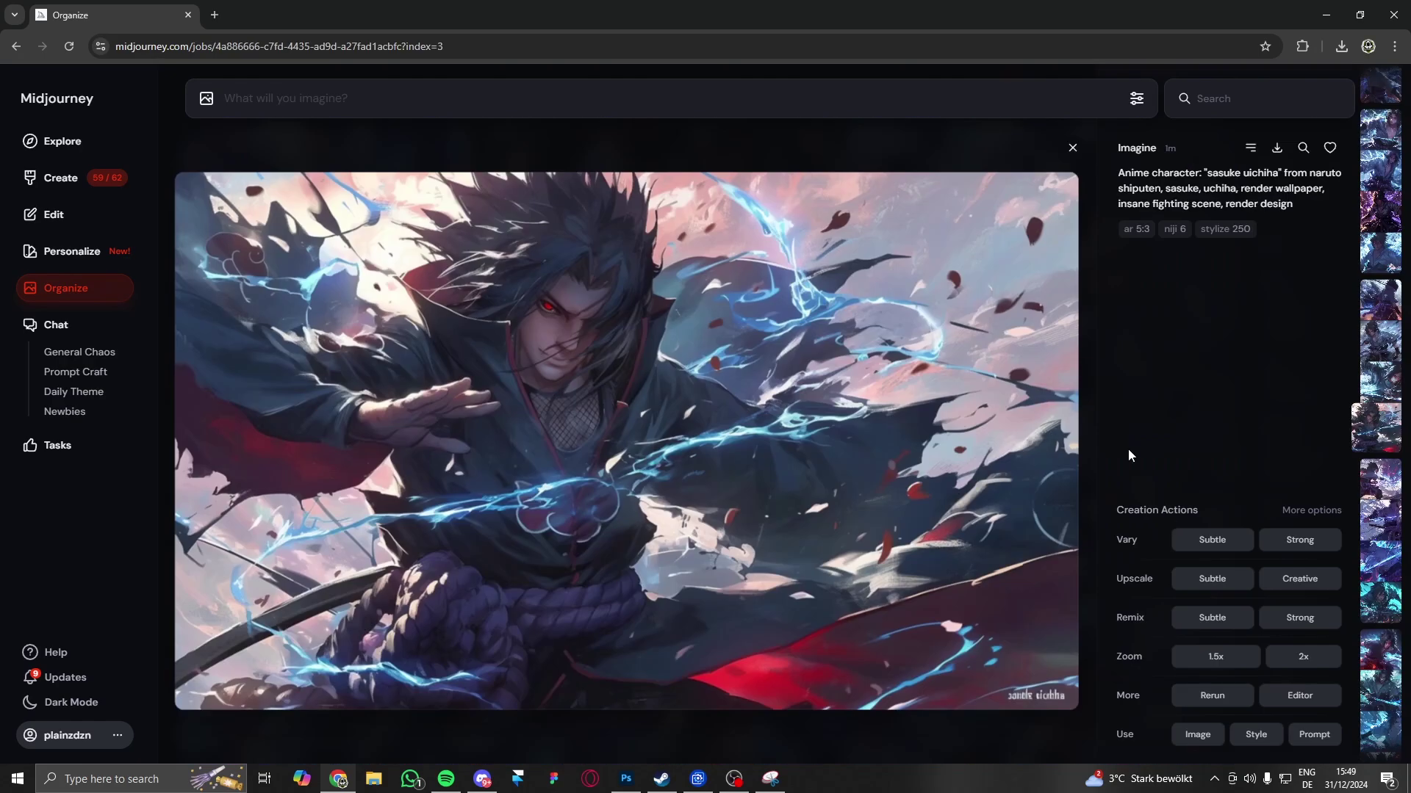
{"action": "left_click", "coordinate": [1073, 148]}
{"action": "left_click", "coordinate": [1073, 156]}
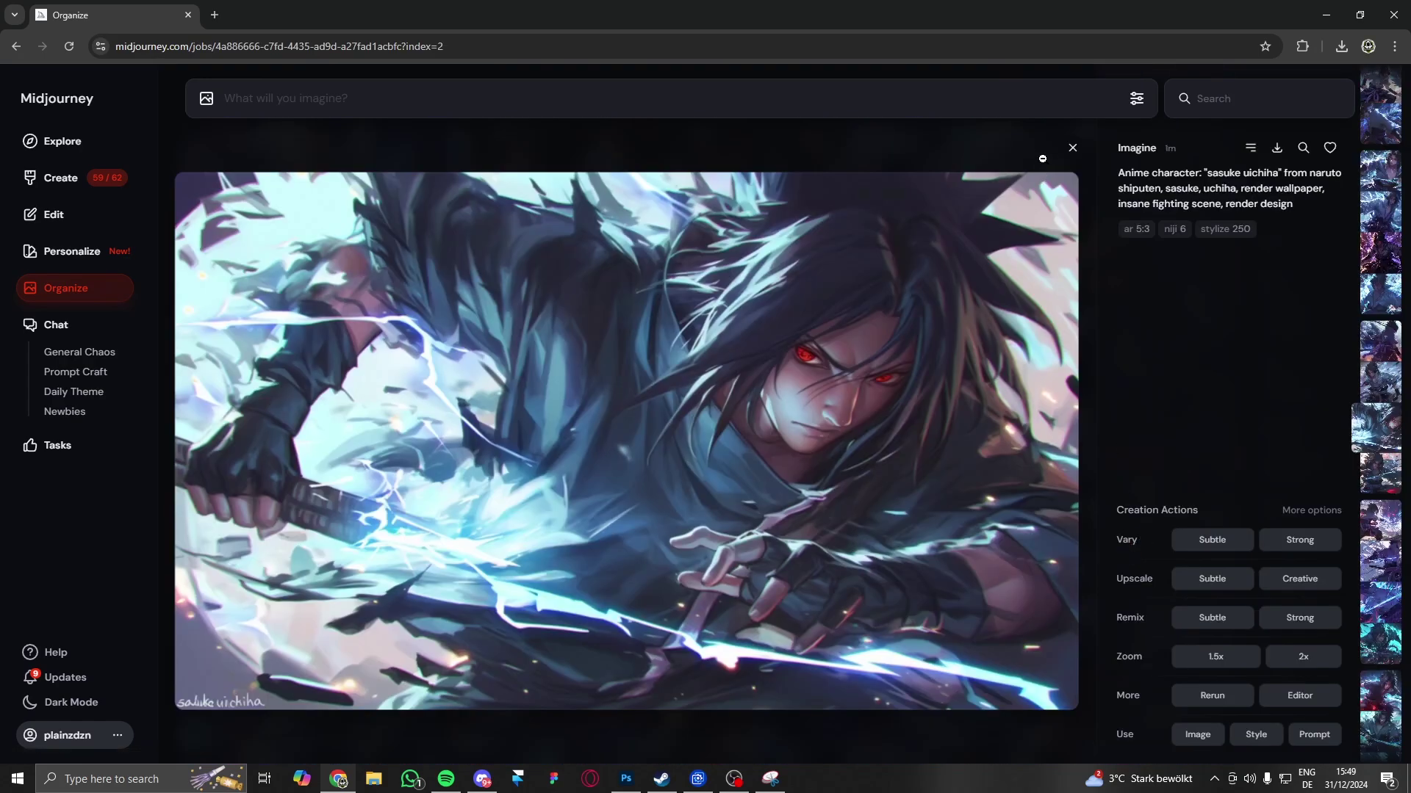
{"action": "left_click", "coordinate": [1073, 147]}
{"action": "scroll", "coordinate": [816, 371], "scroll_direction": "up", "scroll_amount": 2}
{"action": "left_click", "coordinate": [352, 489]}
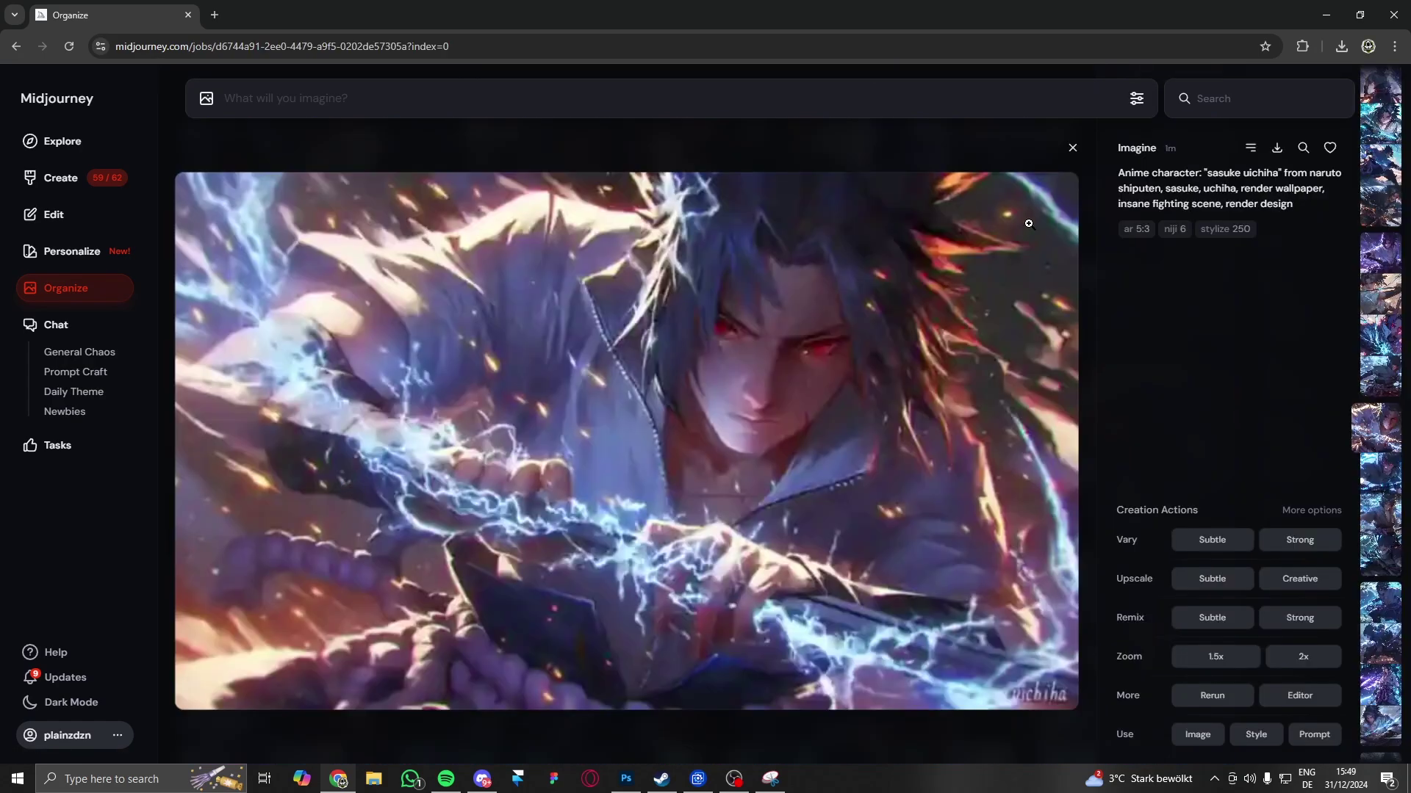
{"action": "left_click", "coordinate": [1077, 149]}
Step: Examine the newest results of the black-background prompt, including the plain black portrait and the purple-toned swordsman
{"action": "scroll", "coordinate": [460, 497], "scroll_direction": "up", "scroll_amount": 4}
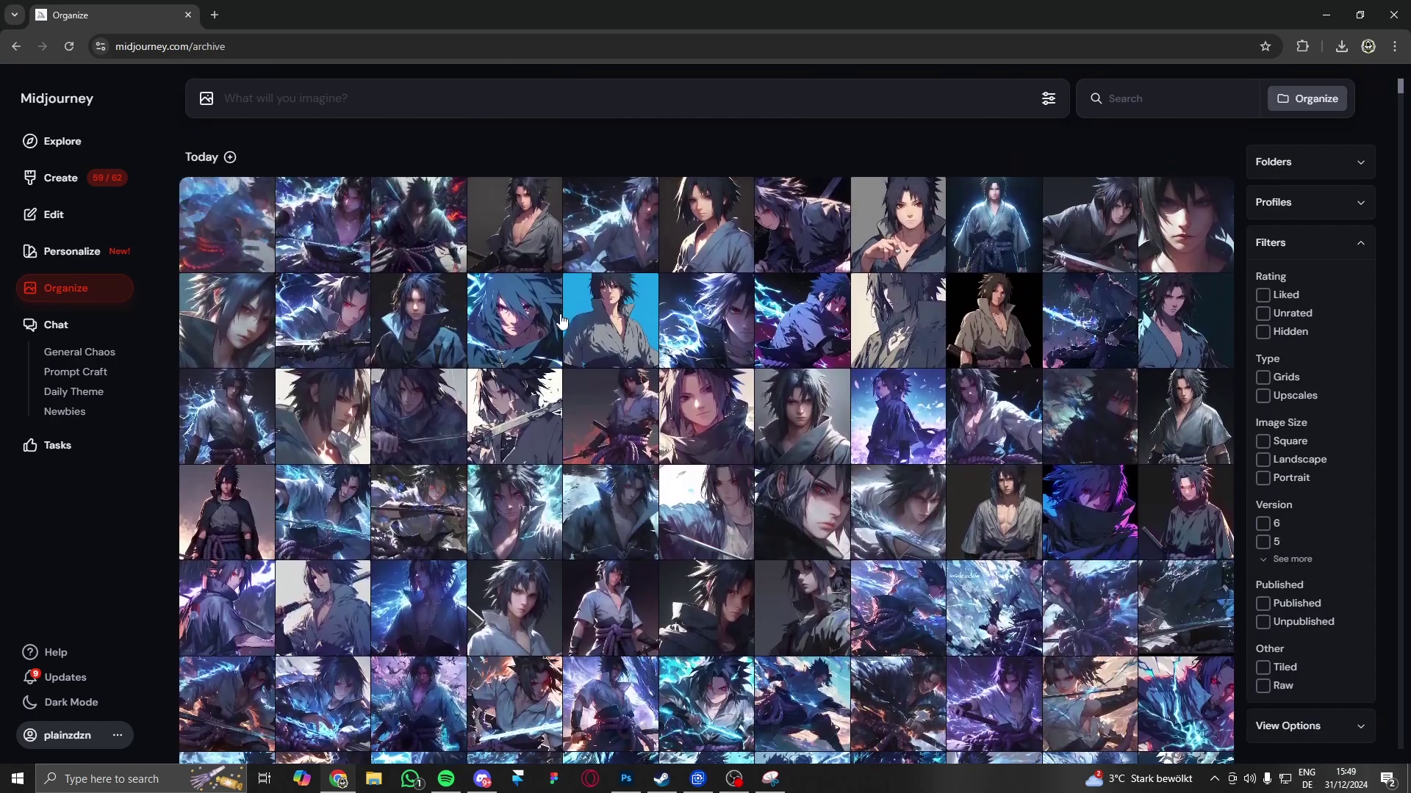
{"action": "left_click", "coordinate": [1021, 307]}
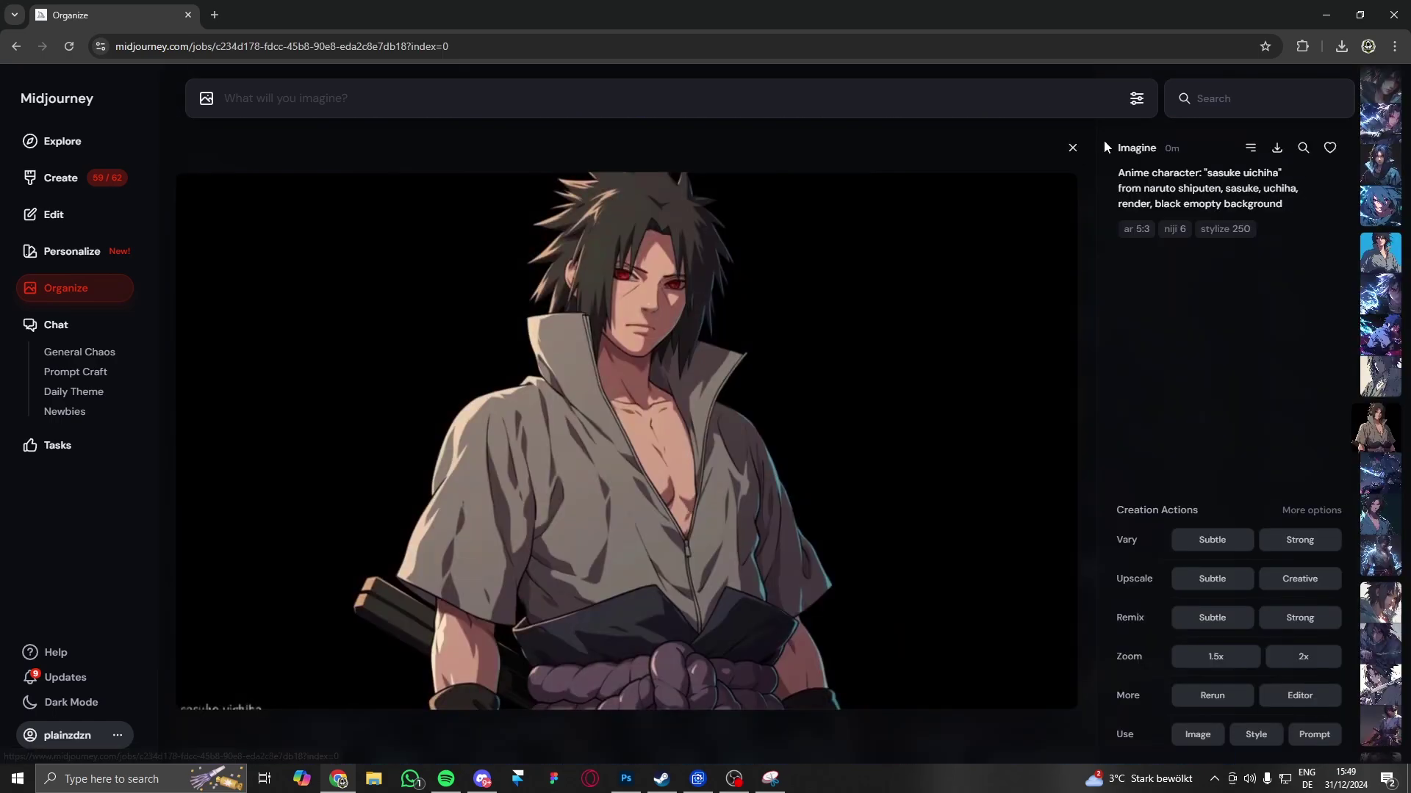
{"action": "left_click", "coordinate": [1072, 148]}
{"action": "left_click", "coordinate": [801, 321]}
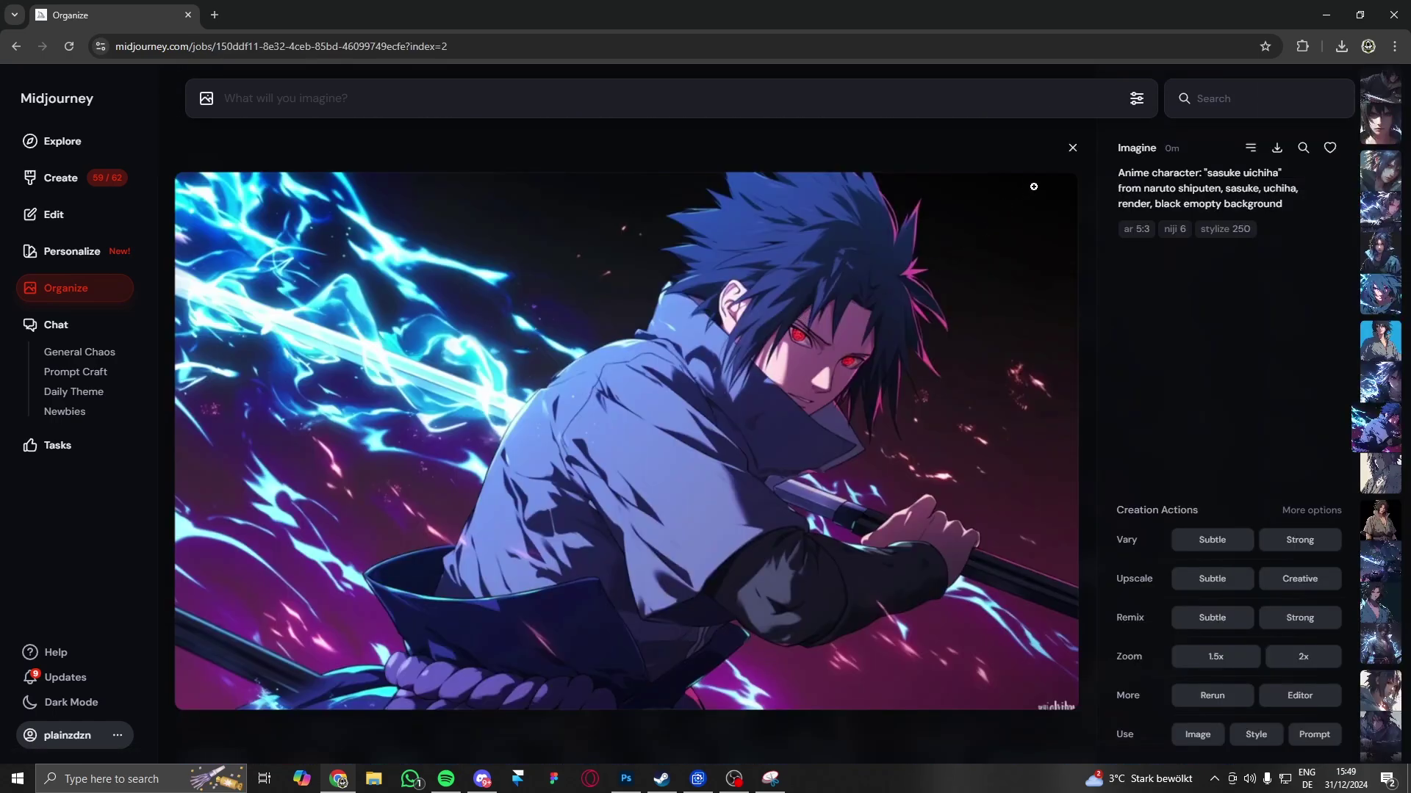
{"action": "left_click", "coordinate": [1073, 150]}
{"action": "left_click", "coordinate": [807, 277]}
{"action": "left_click", "coordinate": [1073, 147]}
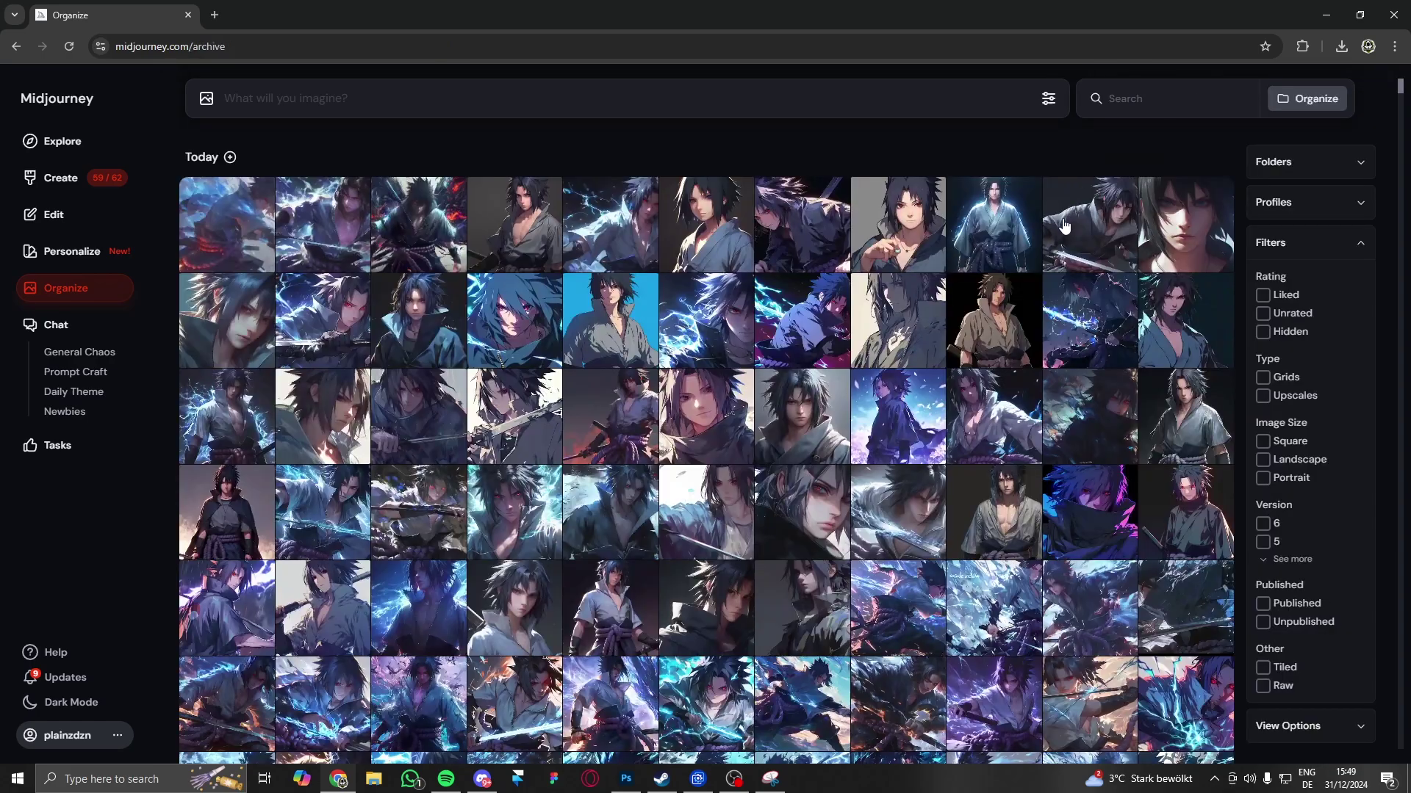
{"action": "left_click", "coordinate": [1063, 224]}
{"action": "left_click", "coordinate": [1072, 148]}
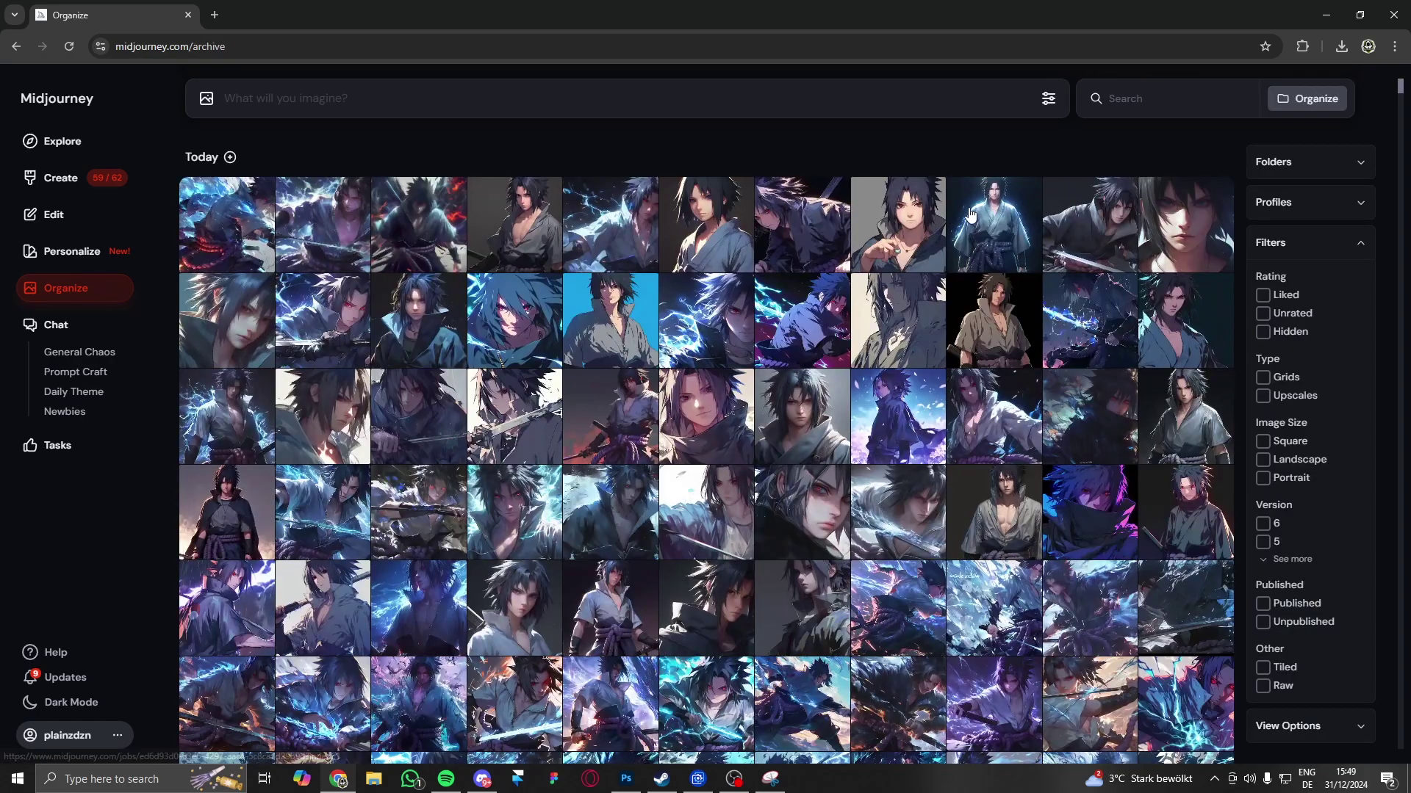
{"action": "left_click", "coordinate": [1080, 220]}
{"action": "left_click", "coordinate": [1072, 148]}
Step: Compare further black-background results, including the teal portrait, the glowing blue sword and the high-collared figure
{"action": "left_click", "coordinate": [1148, 294]}
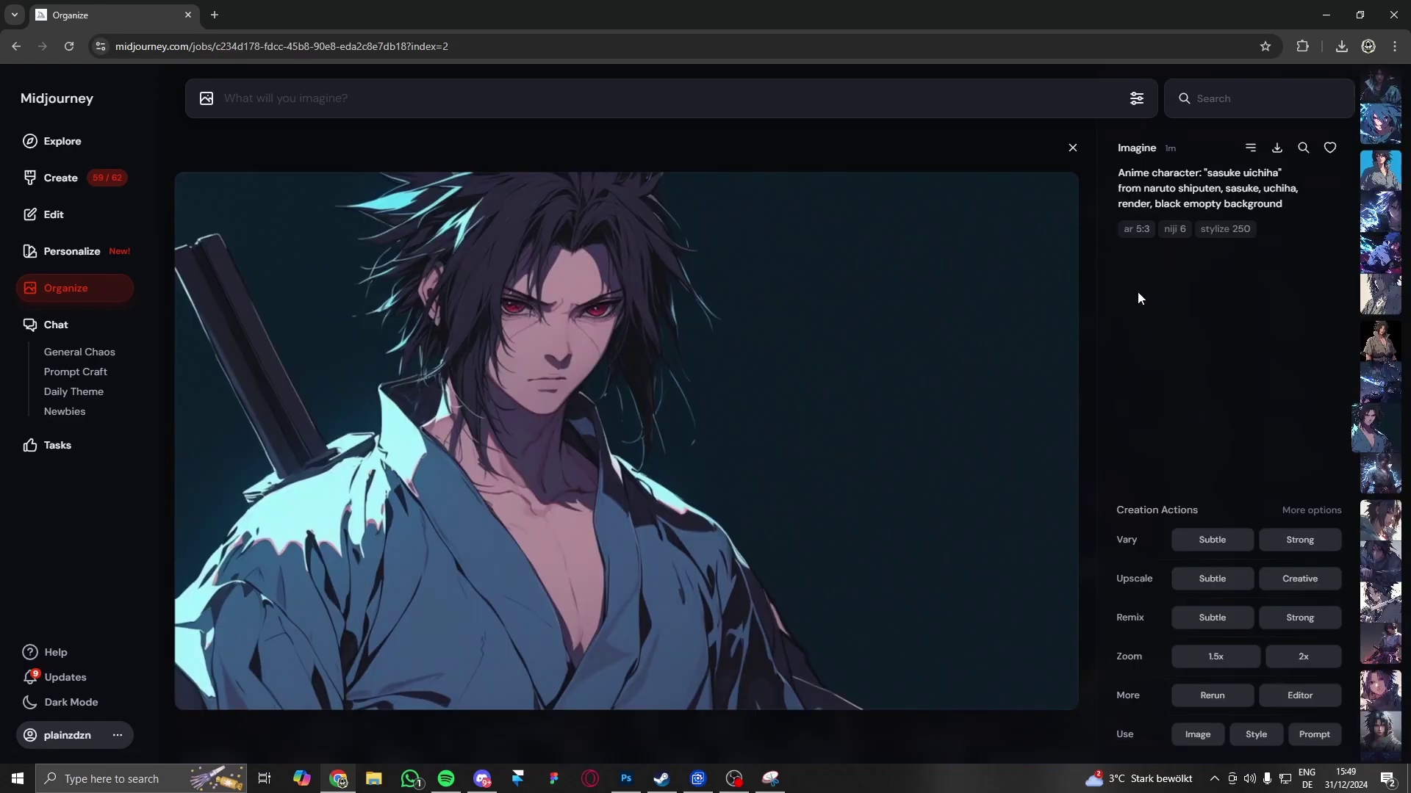
{"action": "left_click", "coordinate": [1072, 148]}
{"action": "left_click", "coordinate": [1094, 233]}
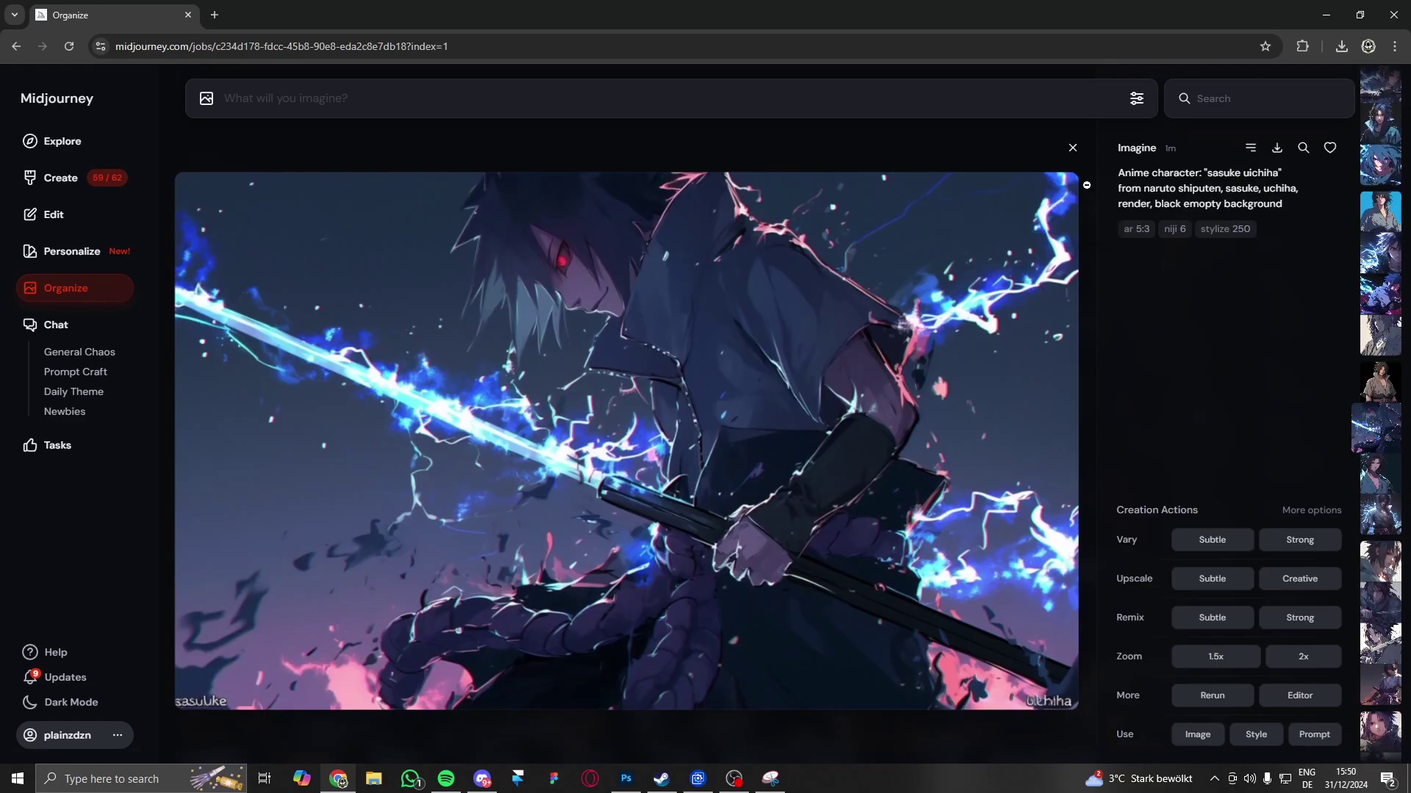
{"action": "left_click", "coordinate": [1072, 148]}
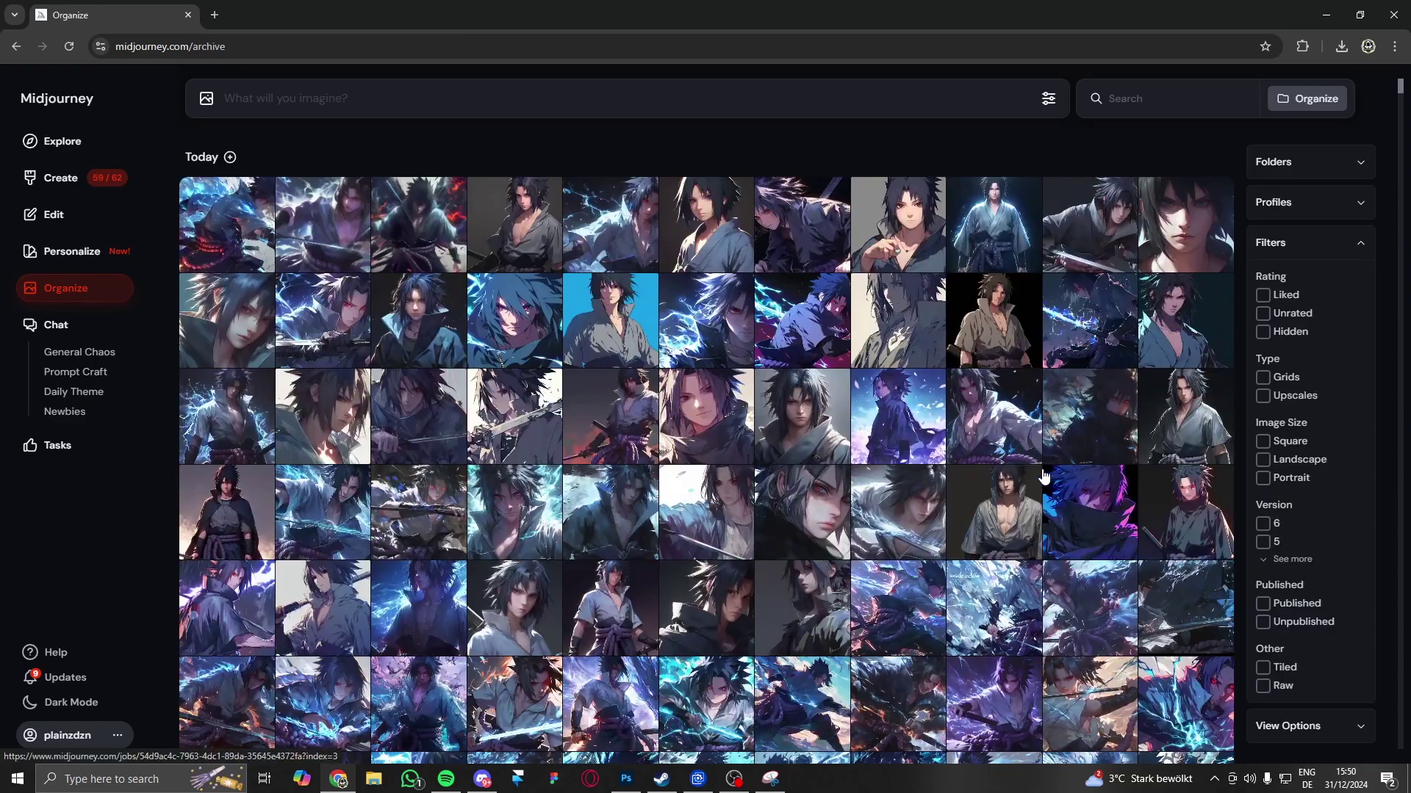
{"action": "left_click", "coordinate": [444, 516]}
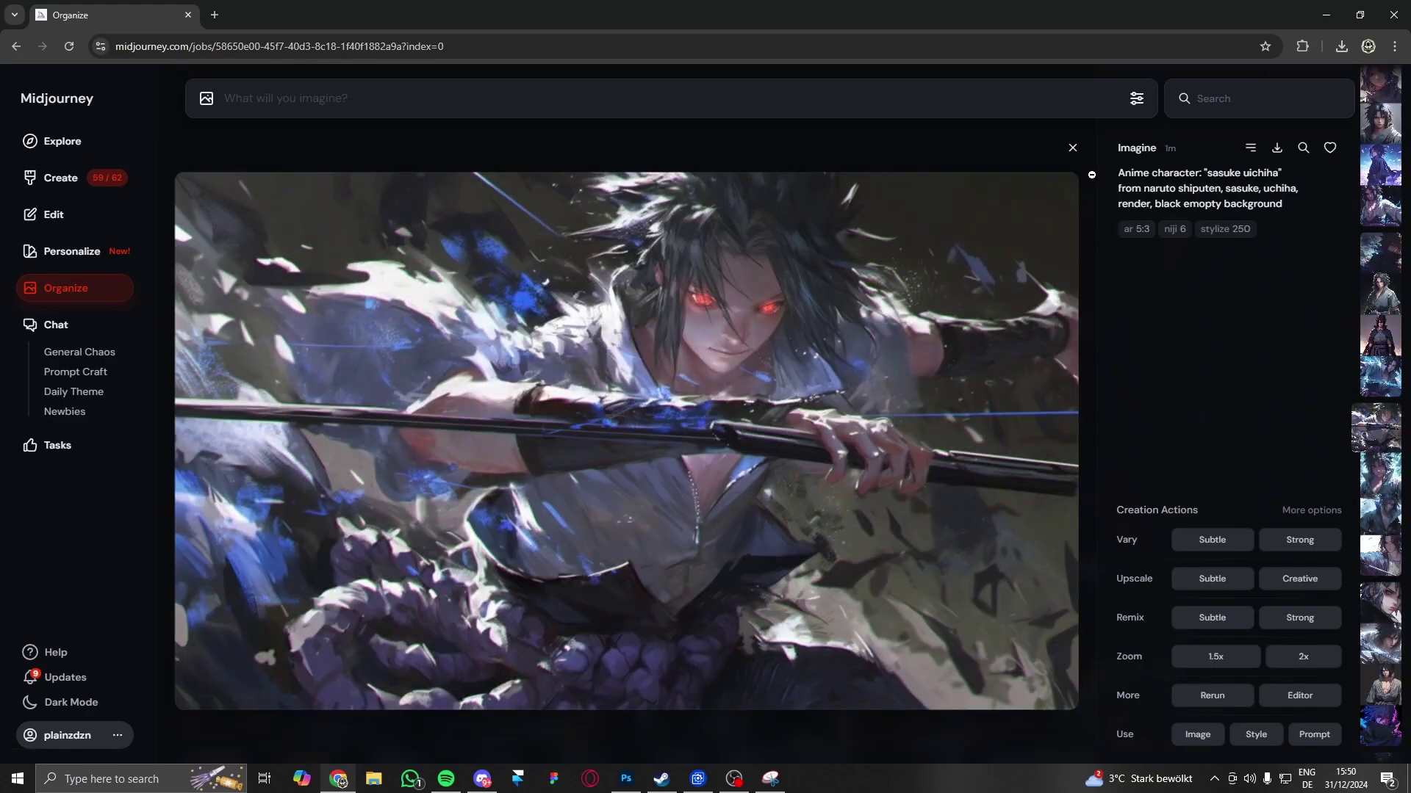
{"action": "left_click", "coordinate": [1073, 147]}
{"action": "left_click", "coordinate": [475, 450]}
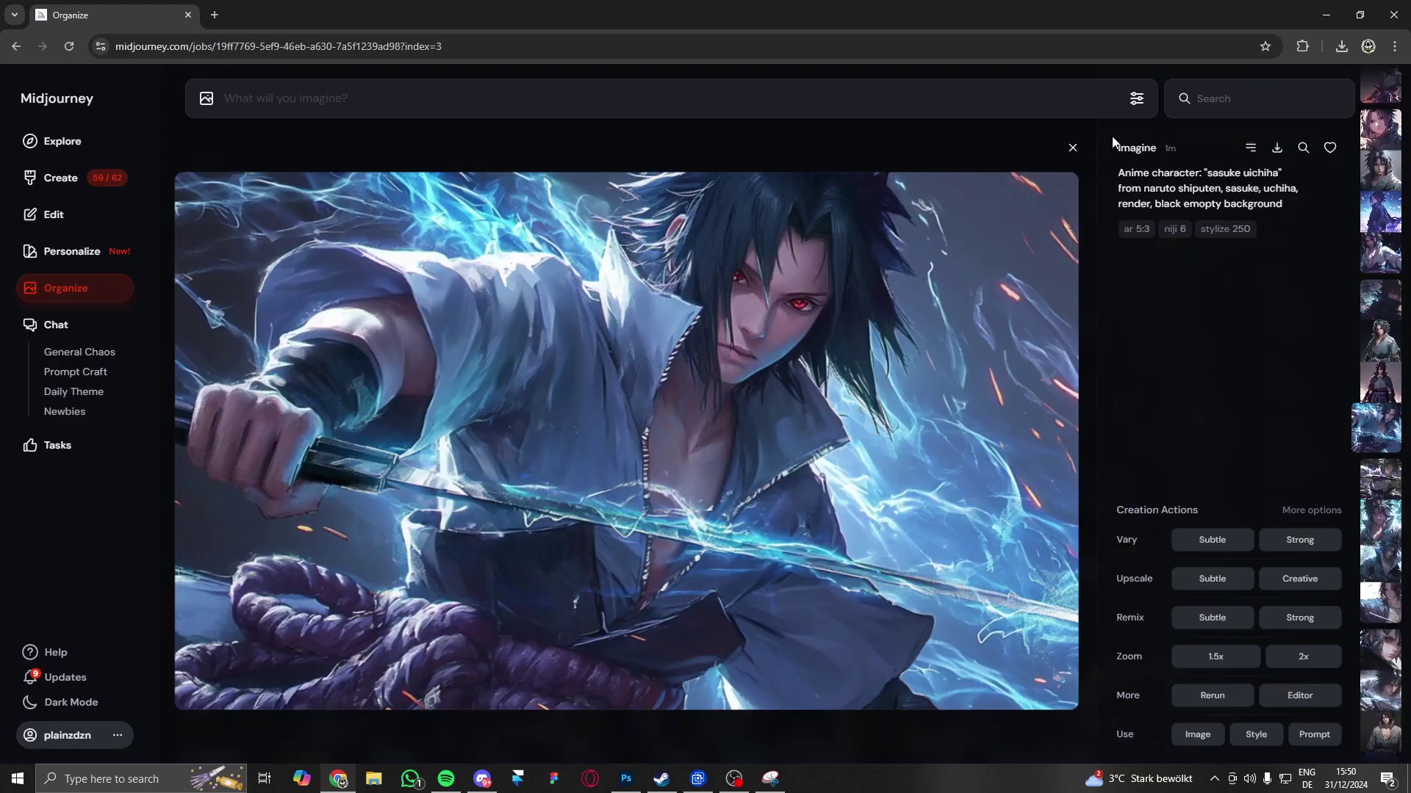
{"action": "left_click", "coordinate": [1073, 147]}
{"action": "left_click", "coordinate": [626, 520]}
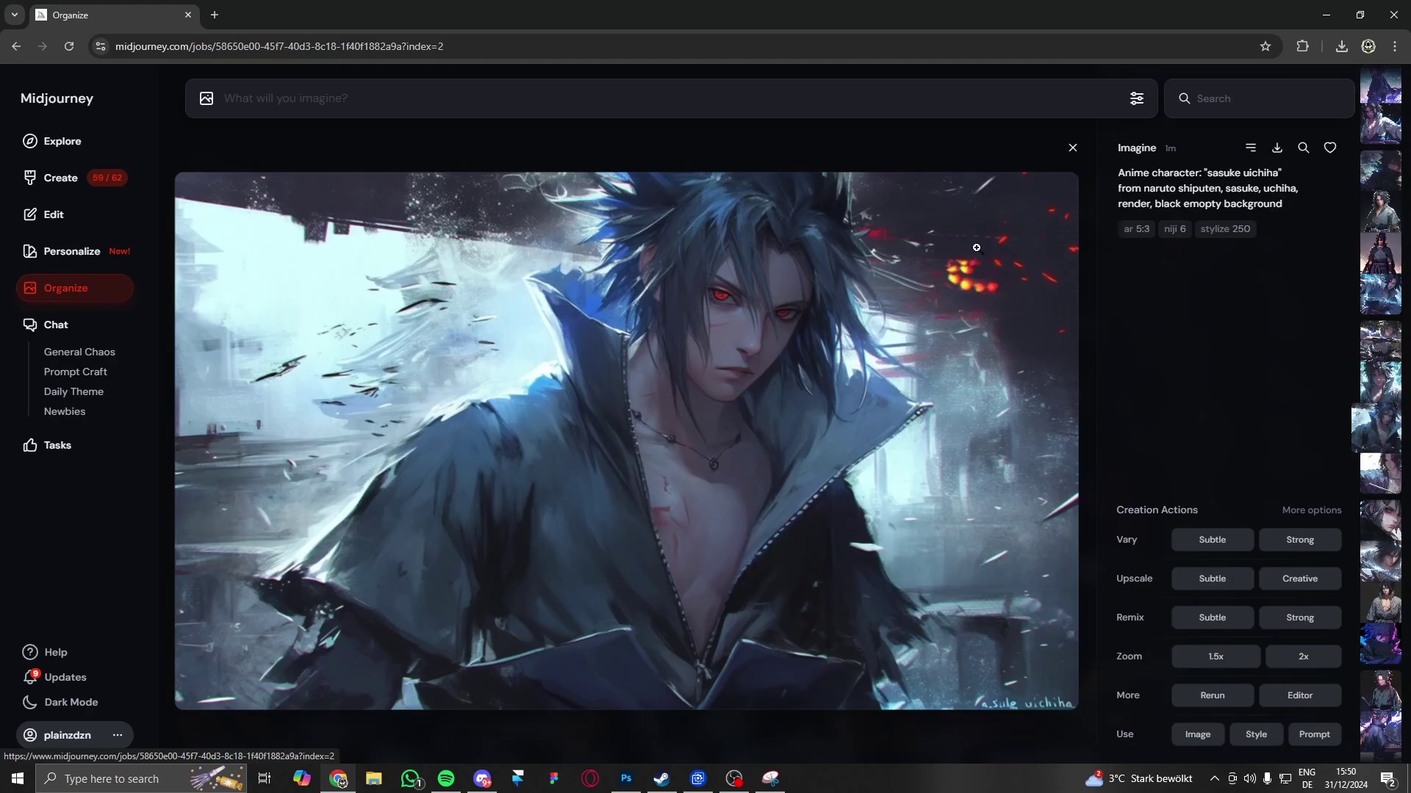
{"action": "left_click", "coordinate": [1073, 148]}
Step: Browse older results and enlarge fighting scenes such as the crouching headband fighter and the cyan-lightning close-up
{"action": "scroll", "coordinate": [244, 380], "scroll_direction": "down", "scroll_amount": 3}
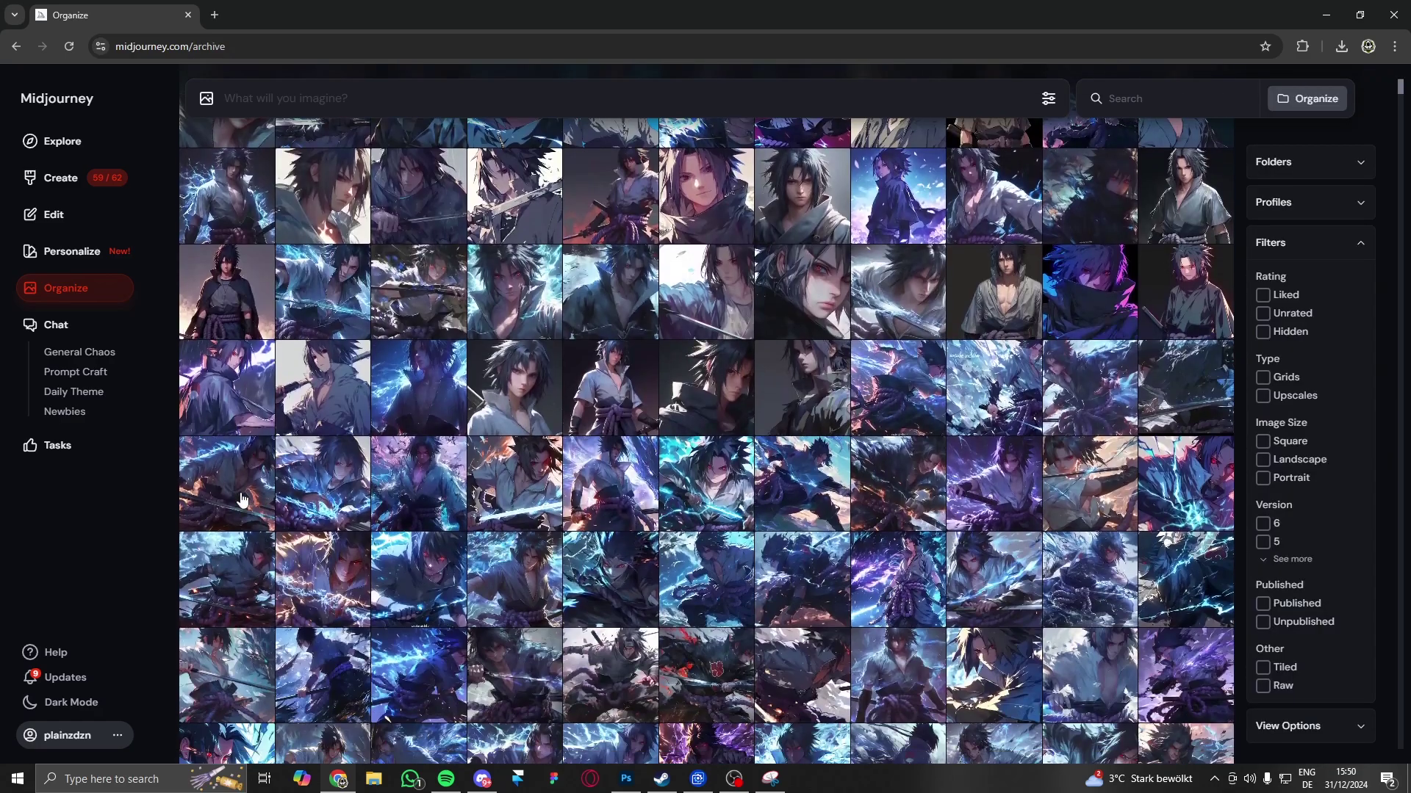
{"action": "left_click", "coordinate": [244, 380]}
{"action": "left_click", "coordinate": [1074, 149]}
{"action": "left_click", "coordinate": [219, 588]}
{"action": "left_click", "coordinate": [1071, 150]}
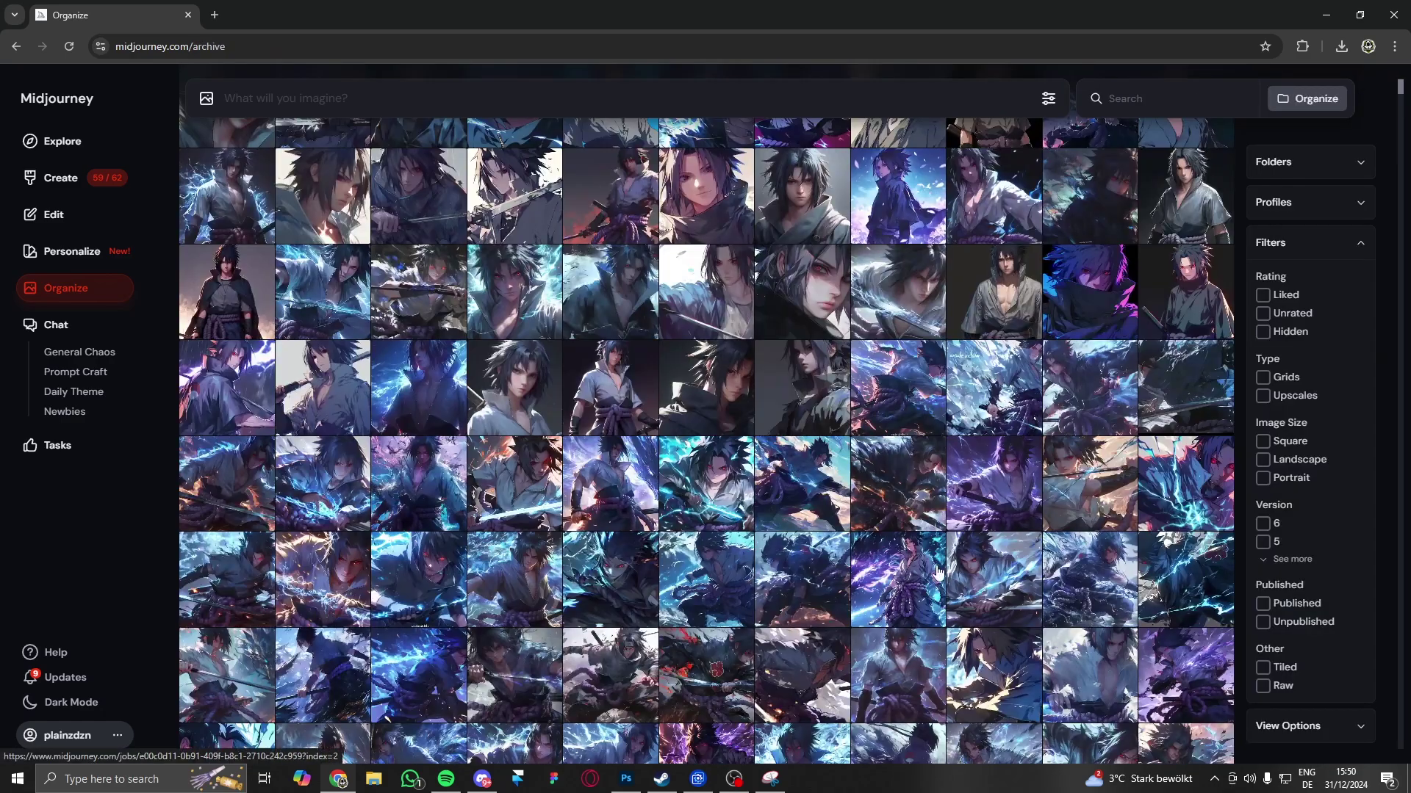
{"action": "scroll", "coordinate": [1068, 167], "scroll_direction": "down", "scroll_amount": 3}
{"action": "left_click", "coordinate": [1086, 204]}
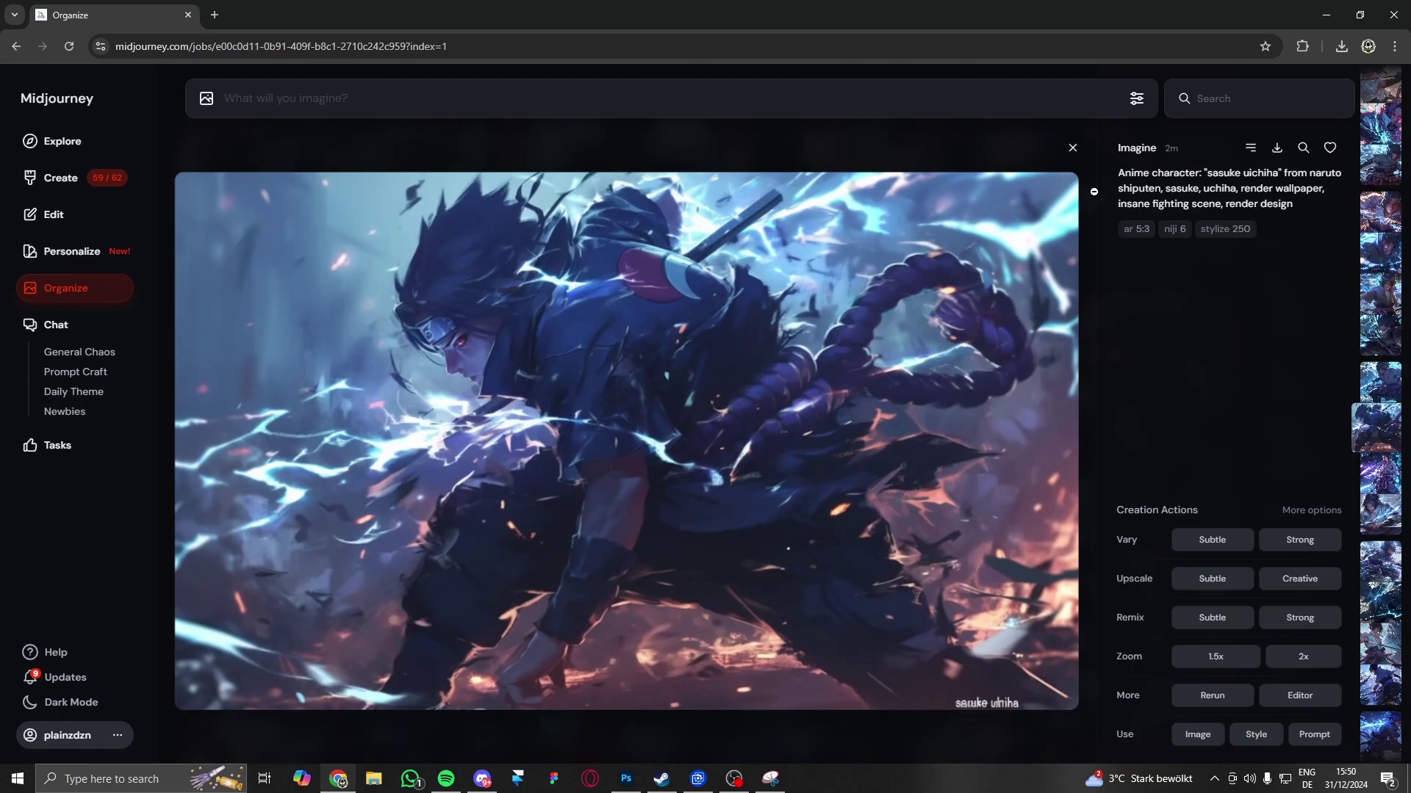
{"action": "left_click", "coordinate": [1073, 150]}
{"action": "left_click", "coordinate": [621, 444]}
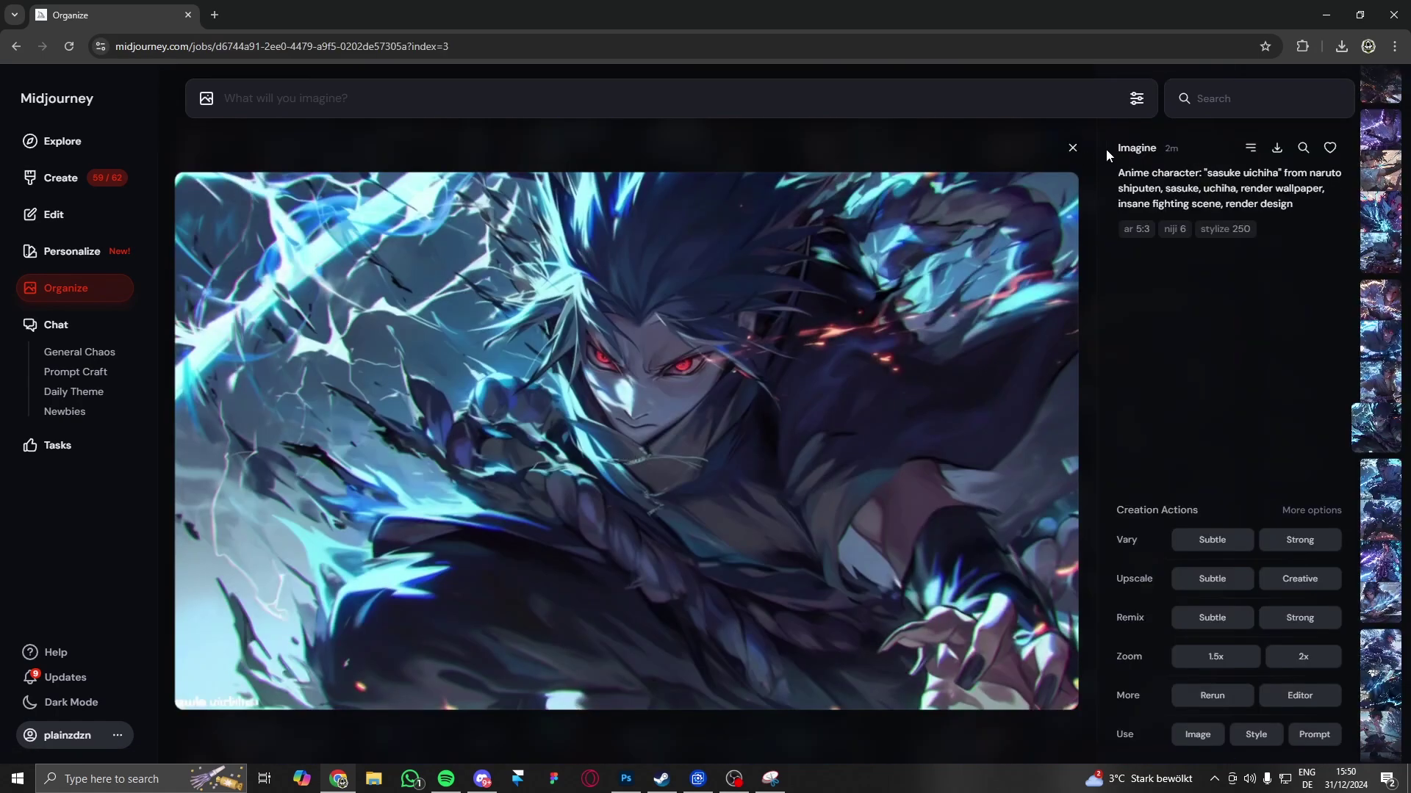
{"action": "left_click", "coordinate": [1073, 148]}
Step: Enlarge the grey-background swordsman holding his blade across his chest and upscale it with the Creative option
{"action": "left_click", "coordinate": [512, 544]}
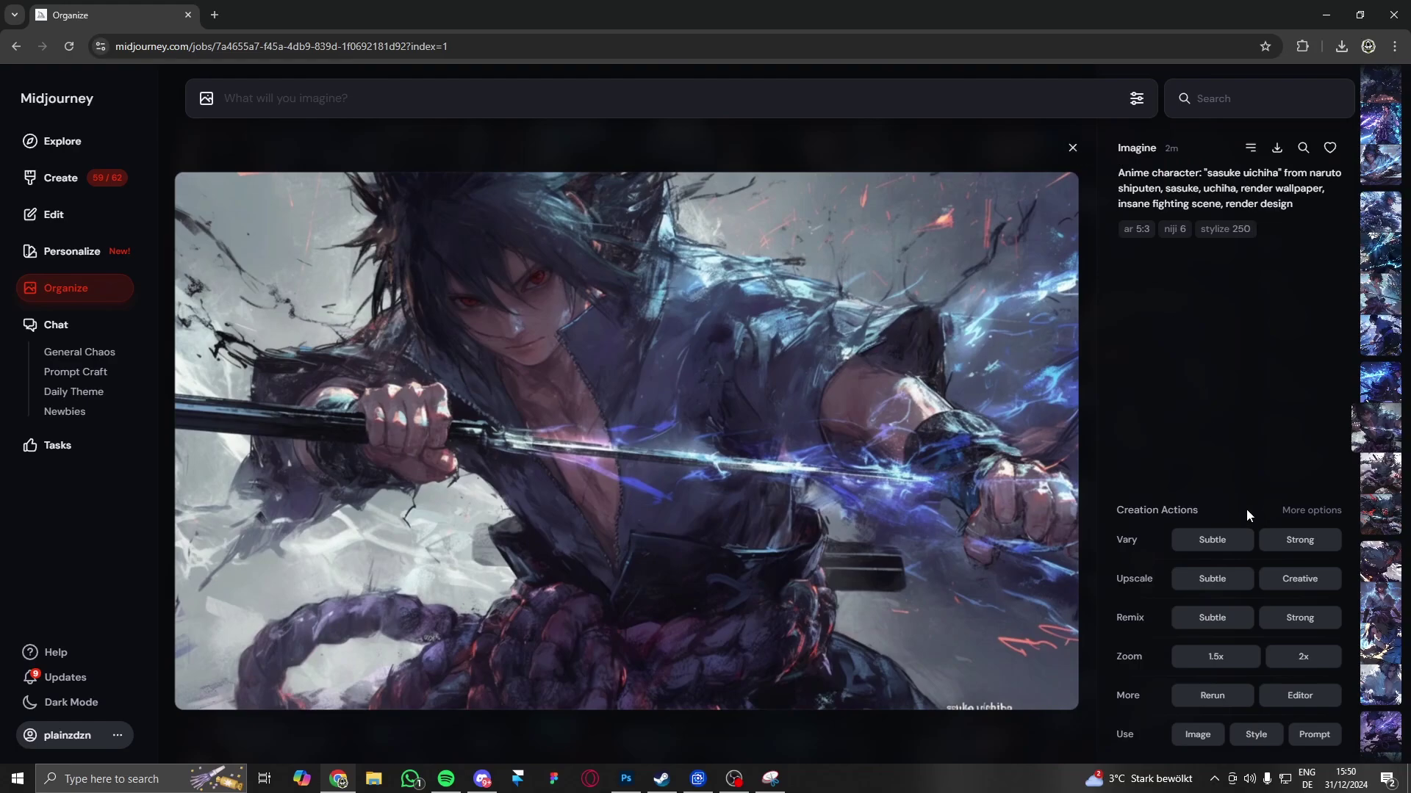
{"action": "left_click", "coordinate": [1300, 578]}
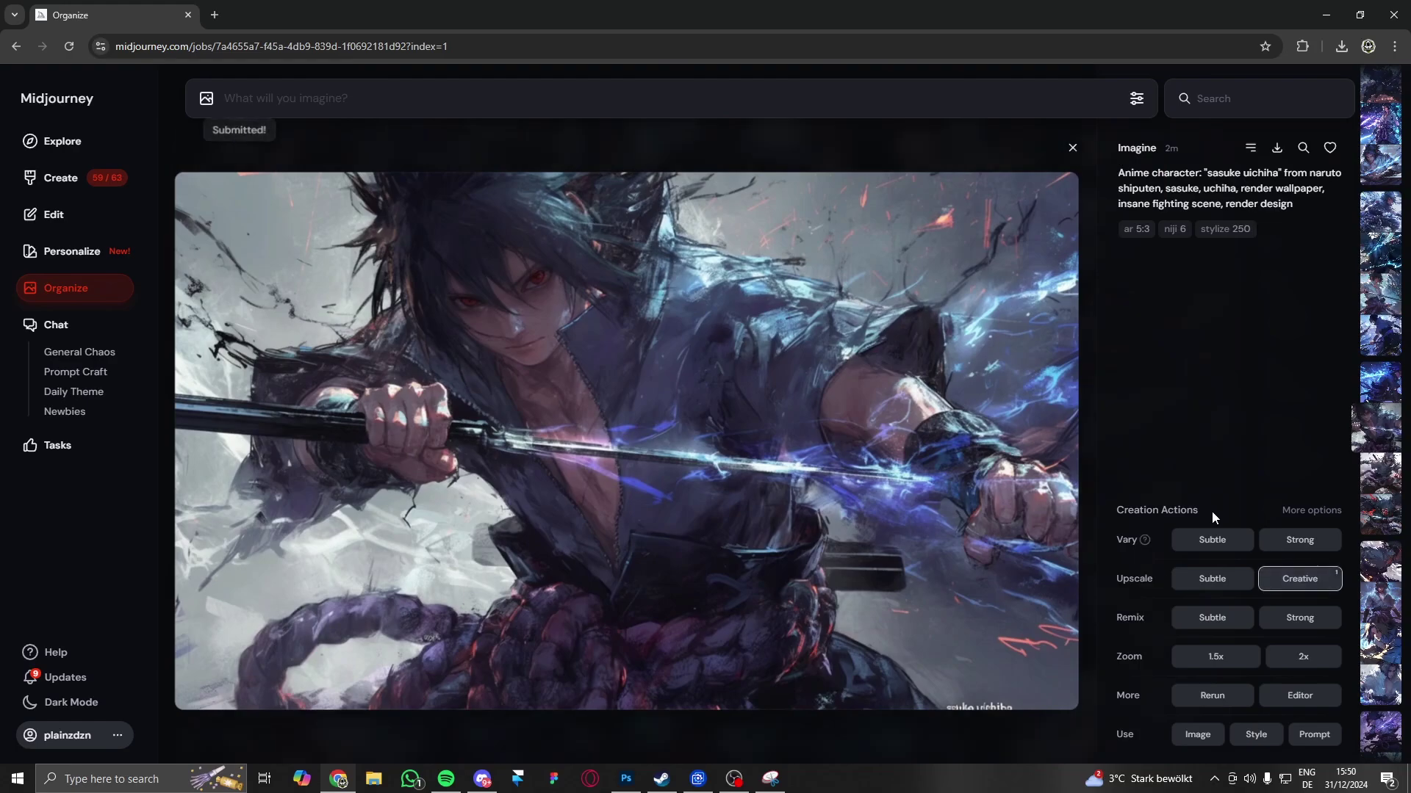
{"action": "left_click", "coordinate": [1073, 151]}
Step: Enlarge the swordsman among crows, the purple-energy fighter and the black-robed red-cloud swordsman to judge them
{"action": "left_click", "coordinate": [618, 457]}
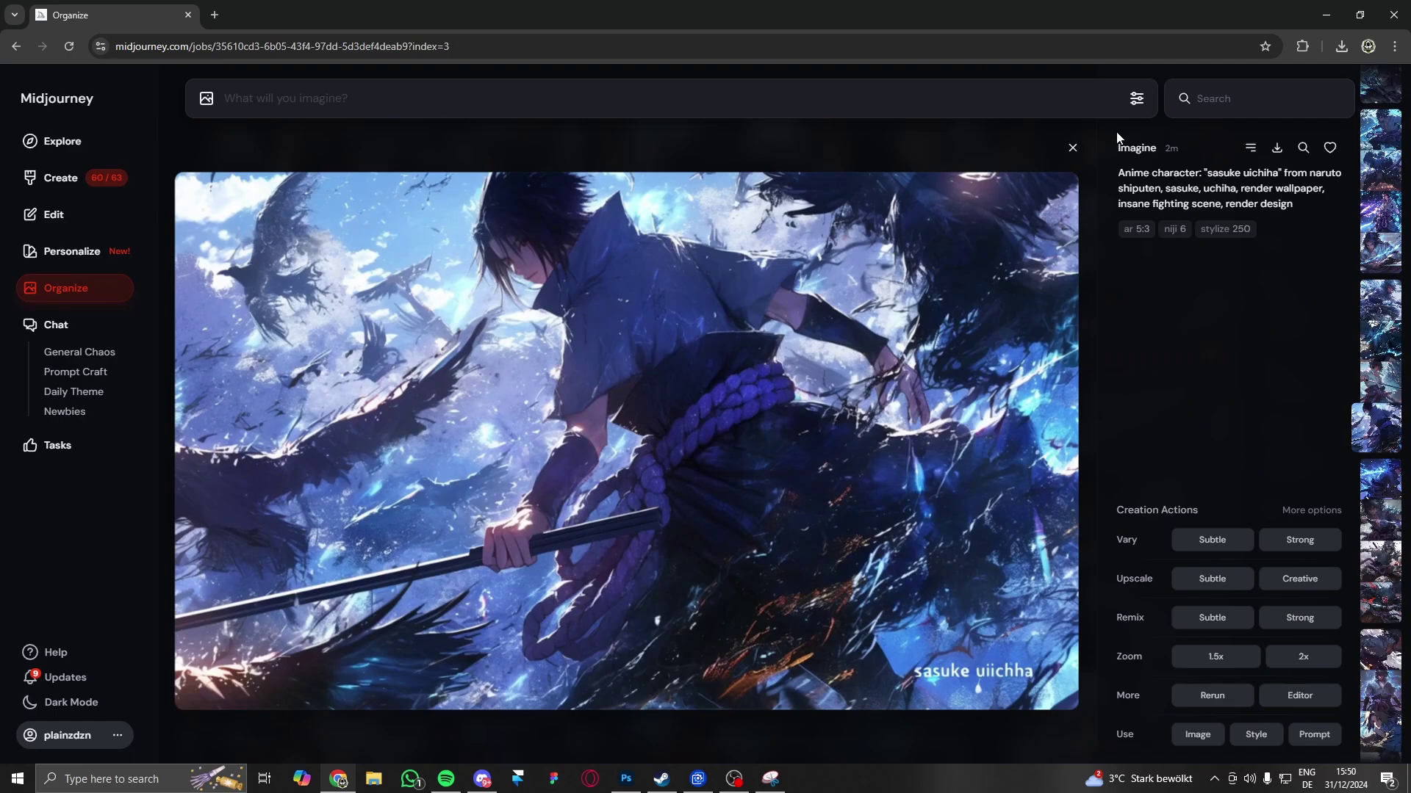
{"action": "left_click", "coordinate": [1073, 148]}
{"action": "scroll", "coordinate": [307, 532], "scroll_direction": "down", "scroll_amount": 2}
{"action": "left_click", "coordinate": [308, 532]}
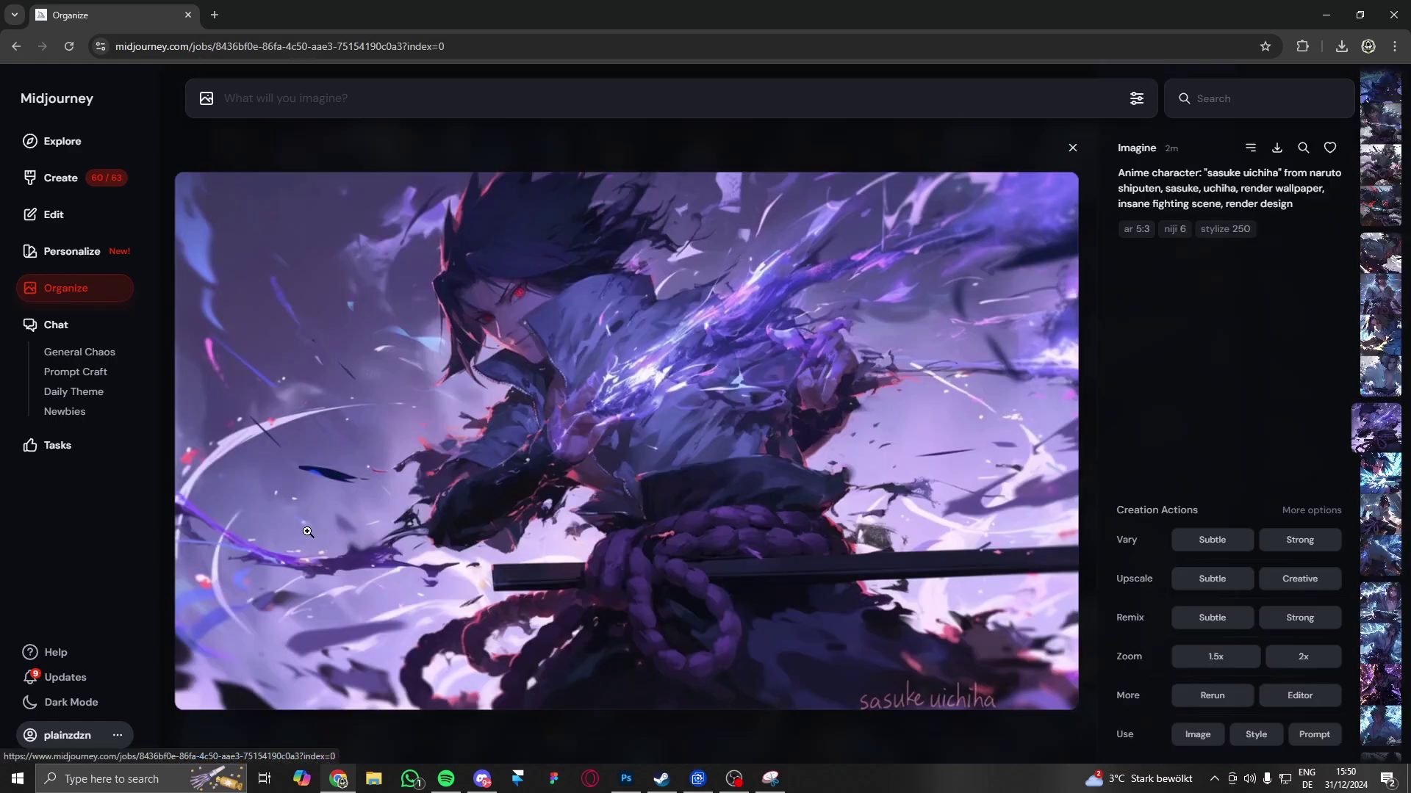
{"action": "left_click", "coordinate": [1073, 147]}
{"action": "left_click", "coordinate": [956, 394]}
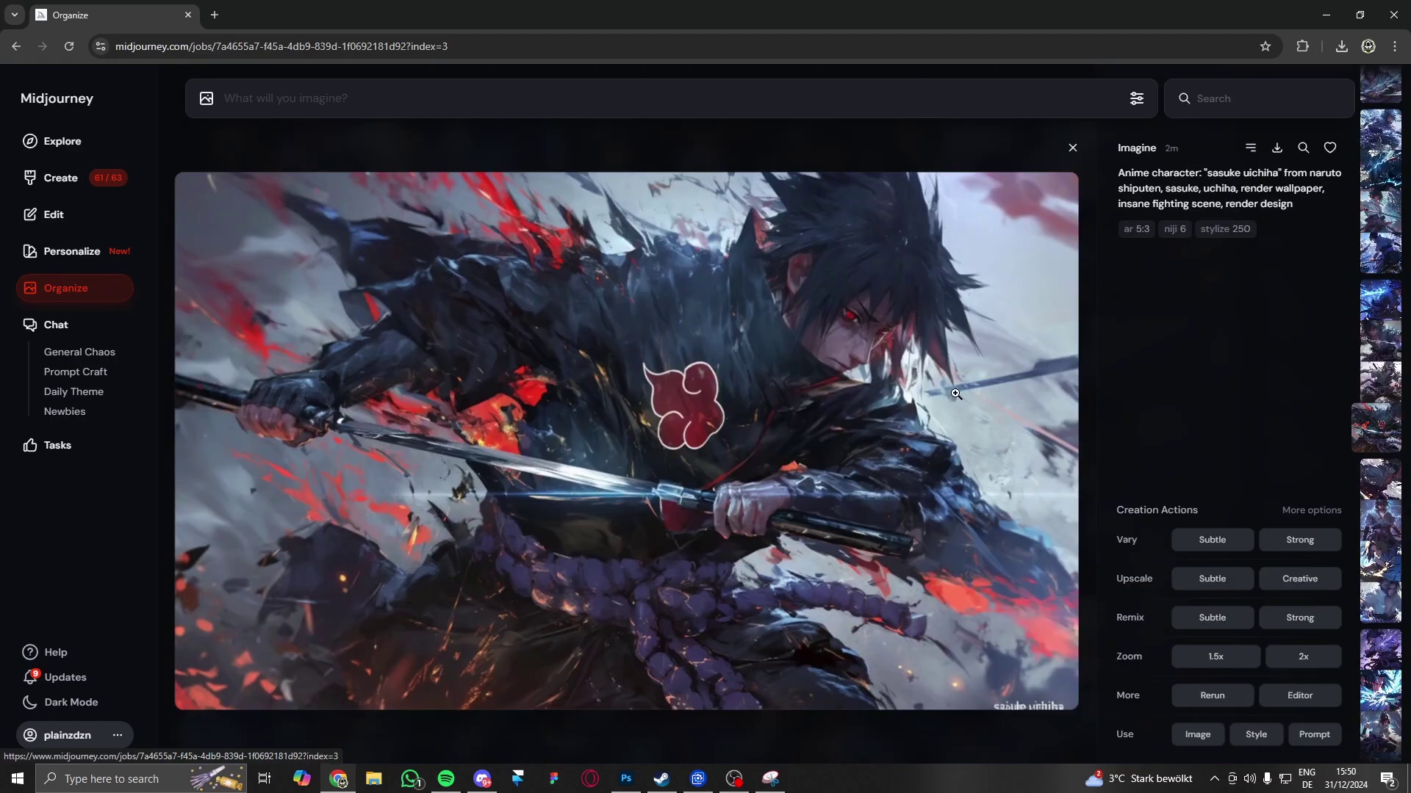
{"action": "left_click", "coordinate": [1072, 148]}
Step: Compare remaining fighting-scene results, including the red-cloud cloak with cyan lightning, the lightning-fist close-up and the red-and-blue flame fighter
{"action": "scroll", "coordinate": [529, 399], "scroll_direction": "down", "scroll_amount": 1}
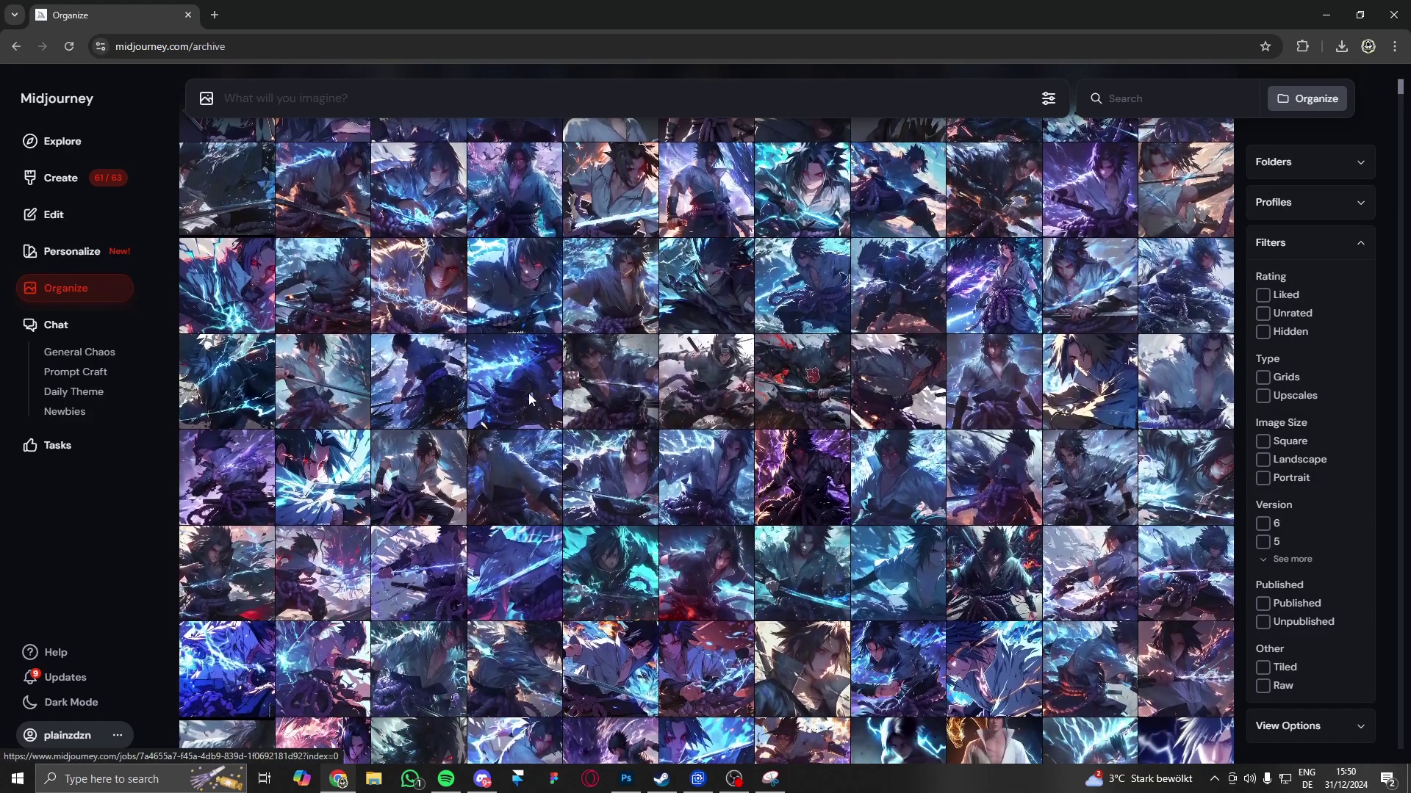
{"action": "left_click", "coordinate": [529, 399]}
{"action": "left_click", "coordinate": [1073, 148]}
{"action": "left_click", "coordinate": [268, 354]}
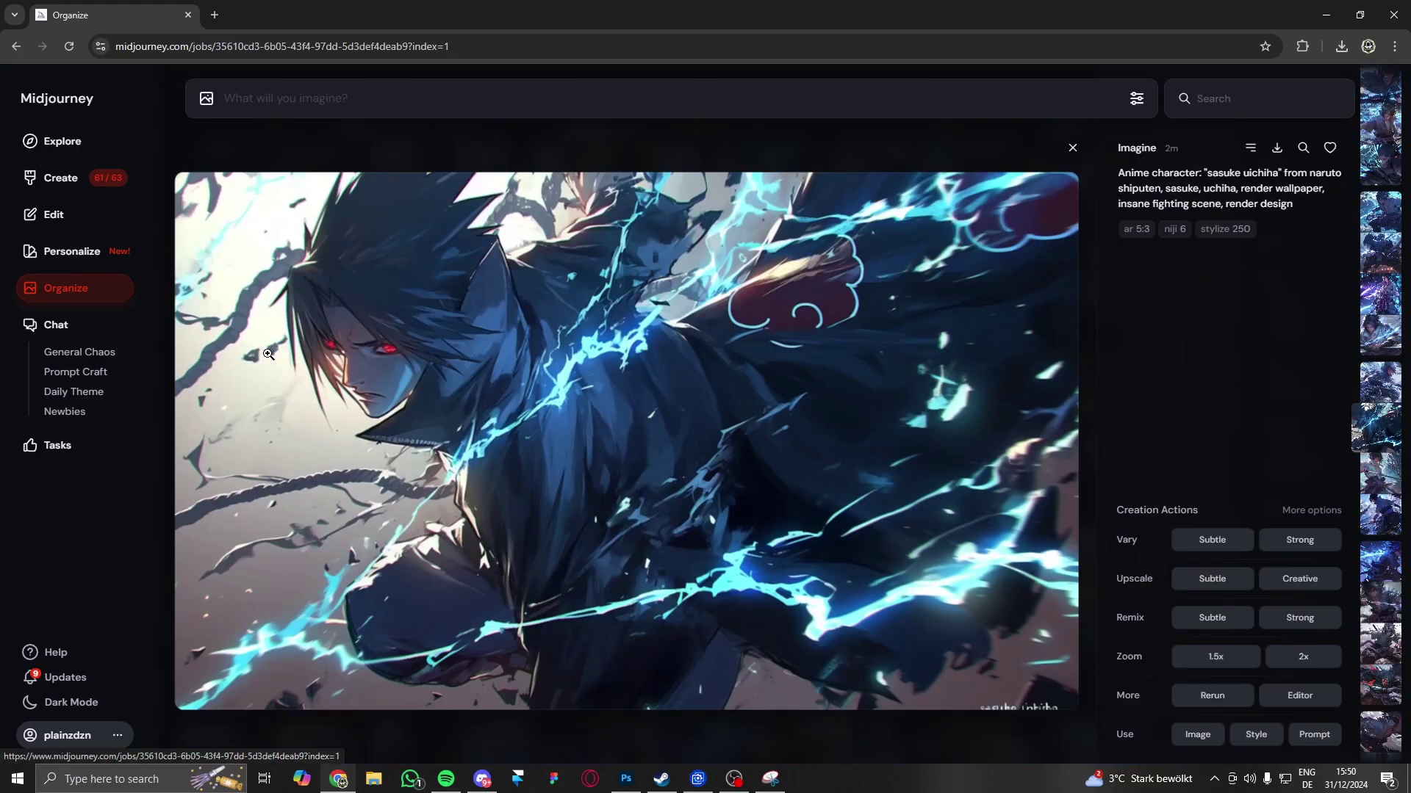
{"action": "left_click", "coordinate": [1073, 148]}
{"action": "left_click", "coordinate": [1077, 151]}
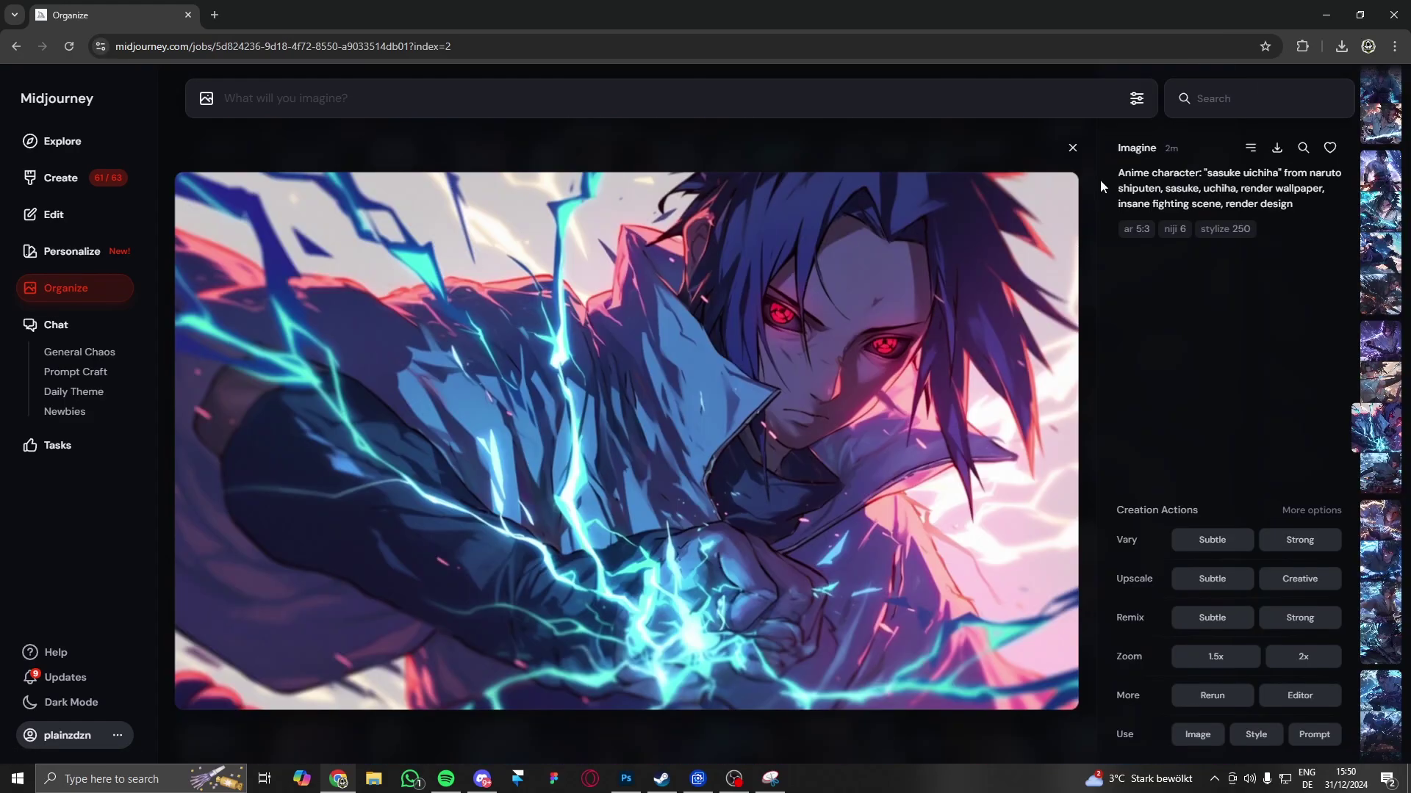
{"action": "left_click", "coordinate": [1072, 147]}
{"action": "scroll", "coordinate": [858, 438], "scroll_direction": "down", "scroll_amount": 1}
{"action": "left_click", "coordinate": [704, 369]}
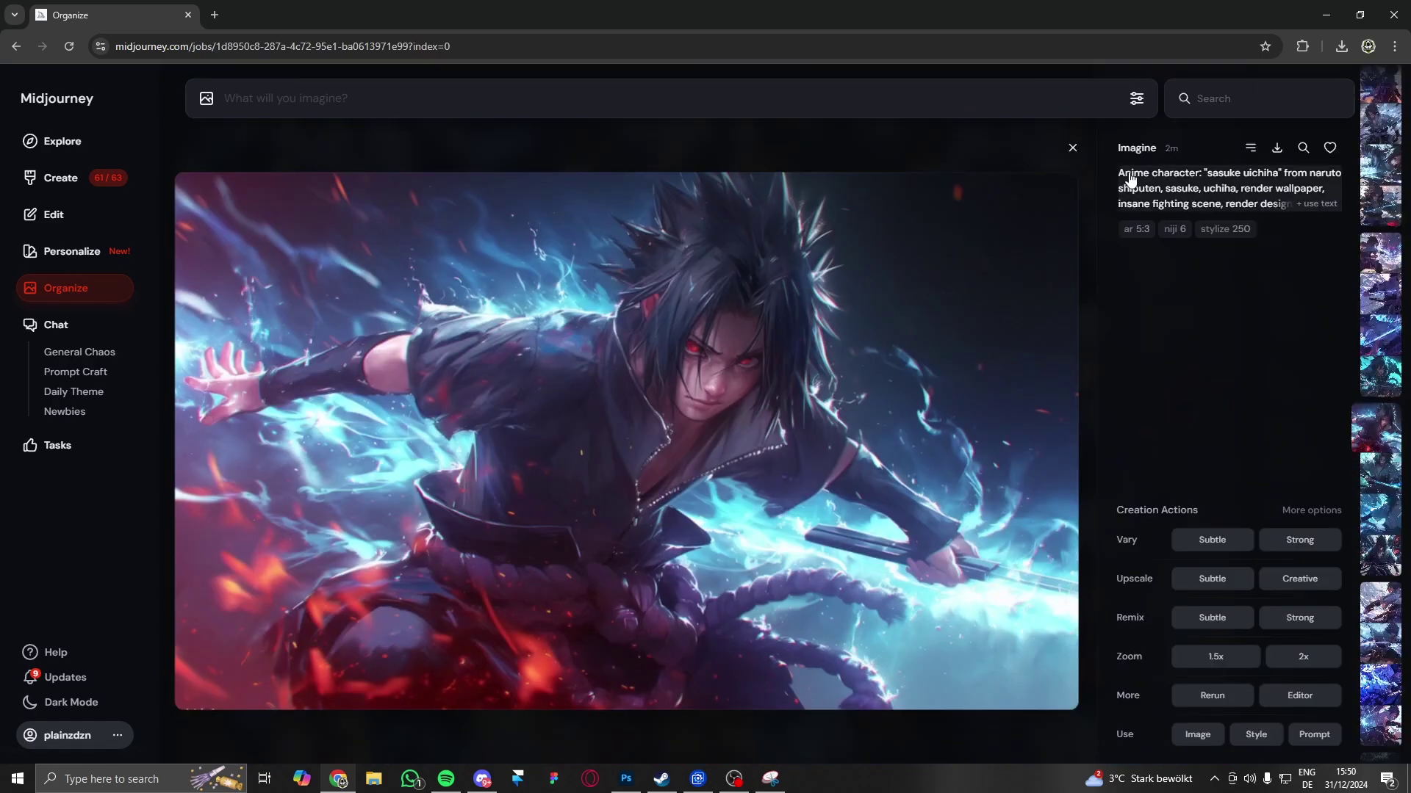
{"action": "left_click", "coordinate": [1078, 160]}
Step: Review the finished Creative upscales of the red-shard figure, the blue-lightning swordsman and the blue-flame swordsman
{"action": "scroll", "coordinate": [1044, 507], "scroll_direction": "up", "scroll_amount": 15}
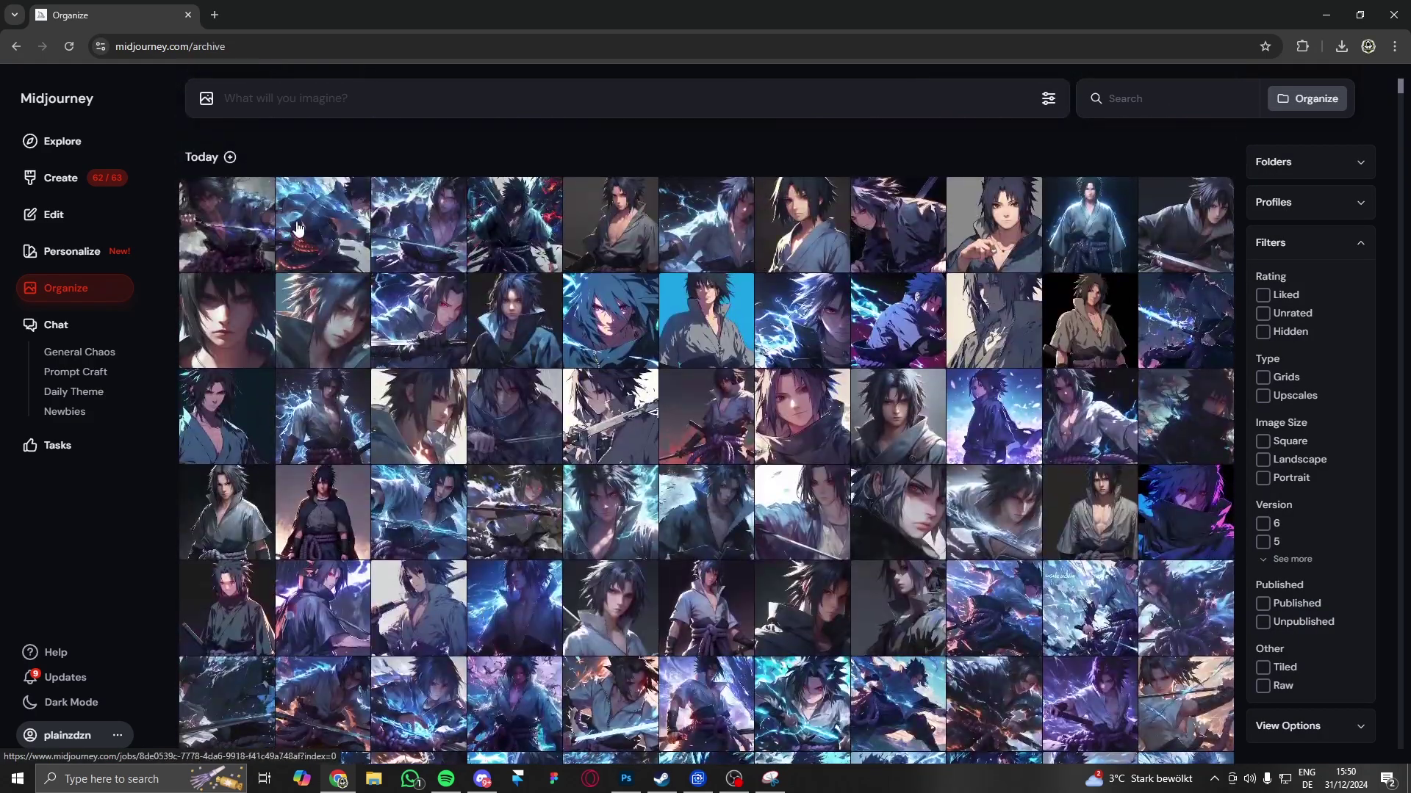
{"action": "left_click", "coordinate": [298, 230]}
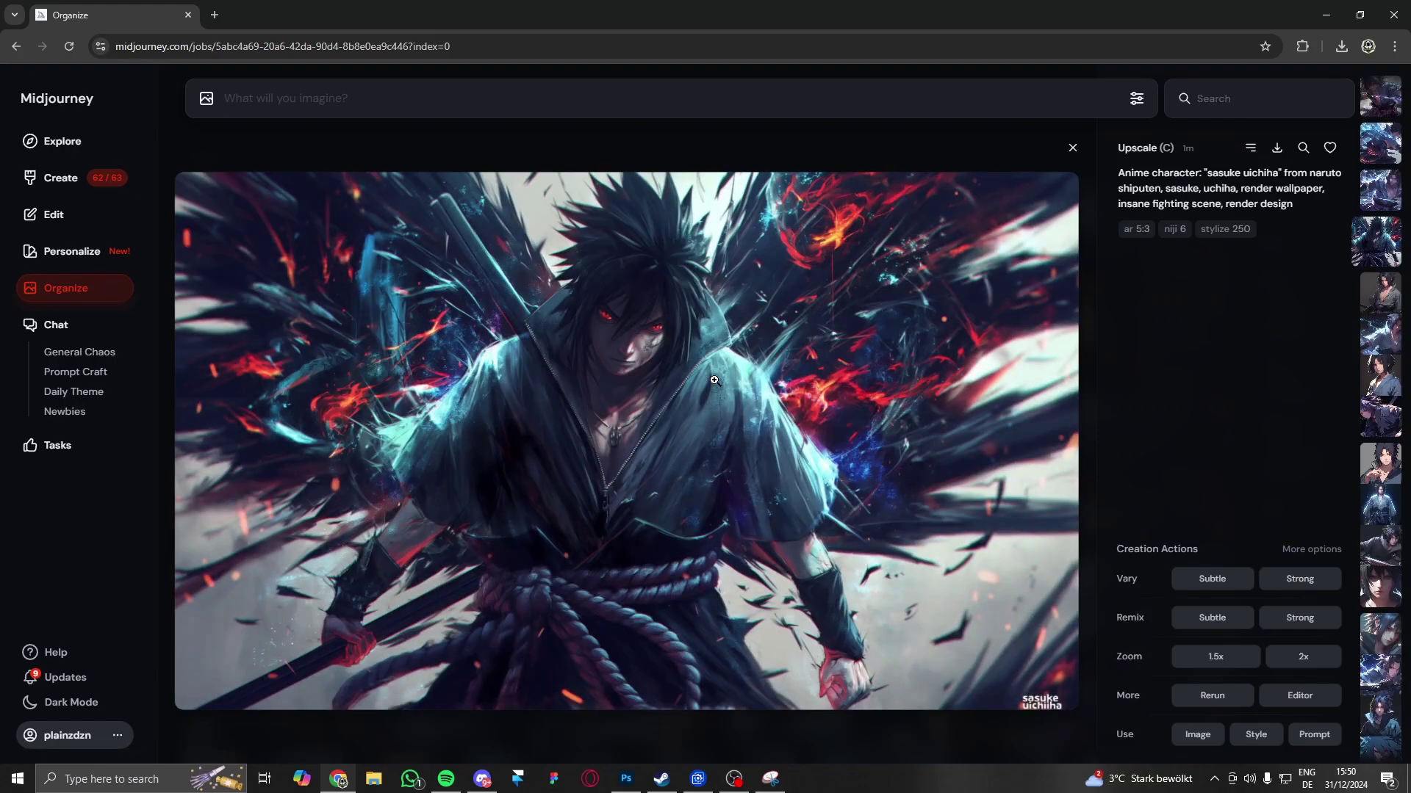
{"action": "left_click", "coordinate": [1077, 153]}
{"action": "left_click", "coordinate": [1067, 229]}
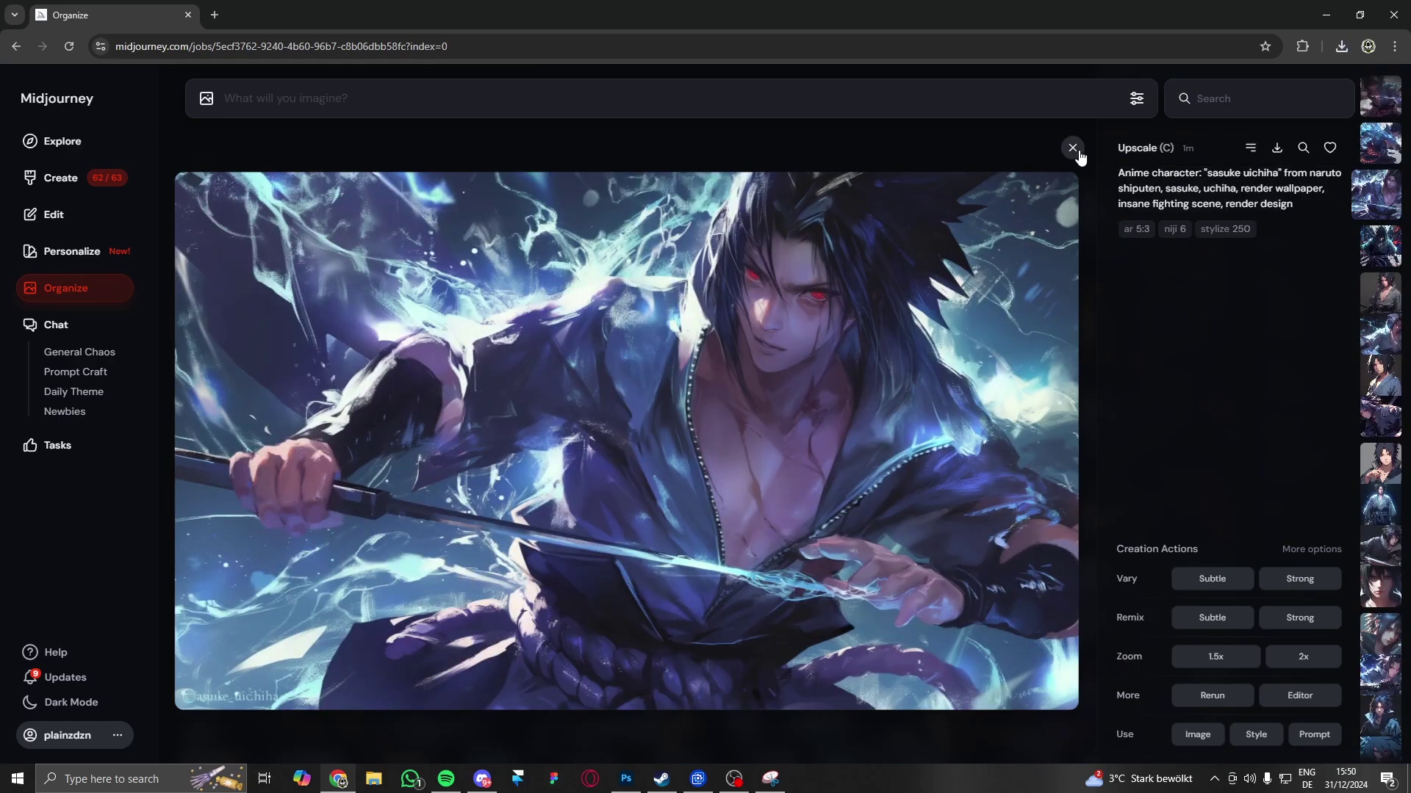
{"action": "left_click", "coordinate": [1078, 156]}
{"action": "left_click", "coordinate": [957, 241]}
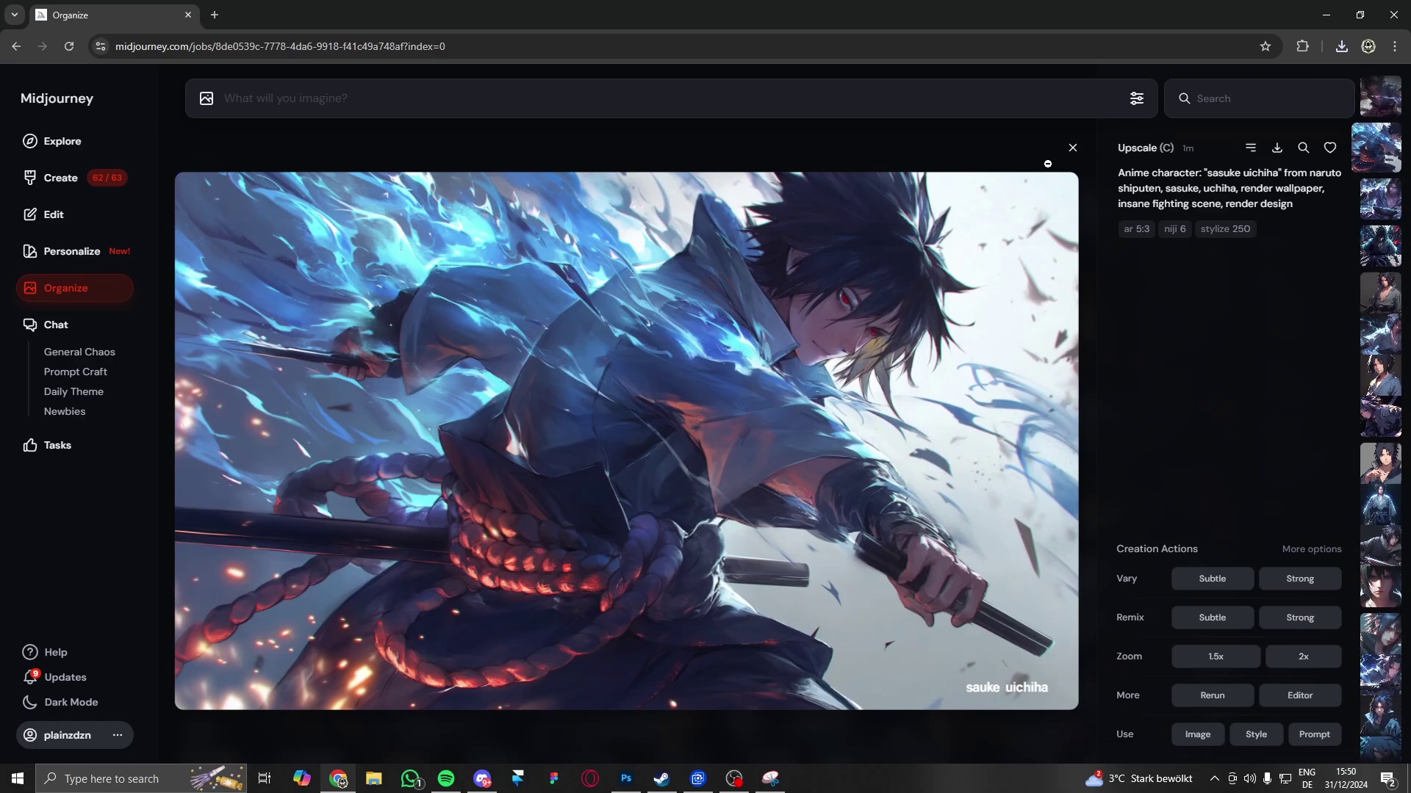
Step: Check the progress of the pending Creative upscale of the grey-background swordsman holding his blade across his chest
{"action": "left_click", "coordinate": [1072, 150]}
{"action": "left_click", "coordinate": [633, 272]}
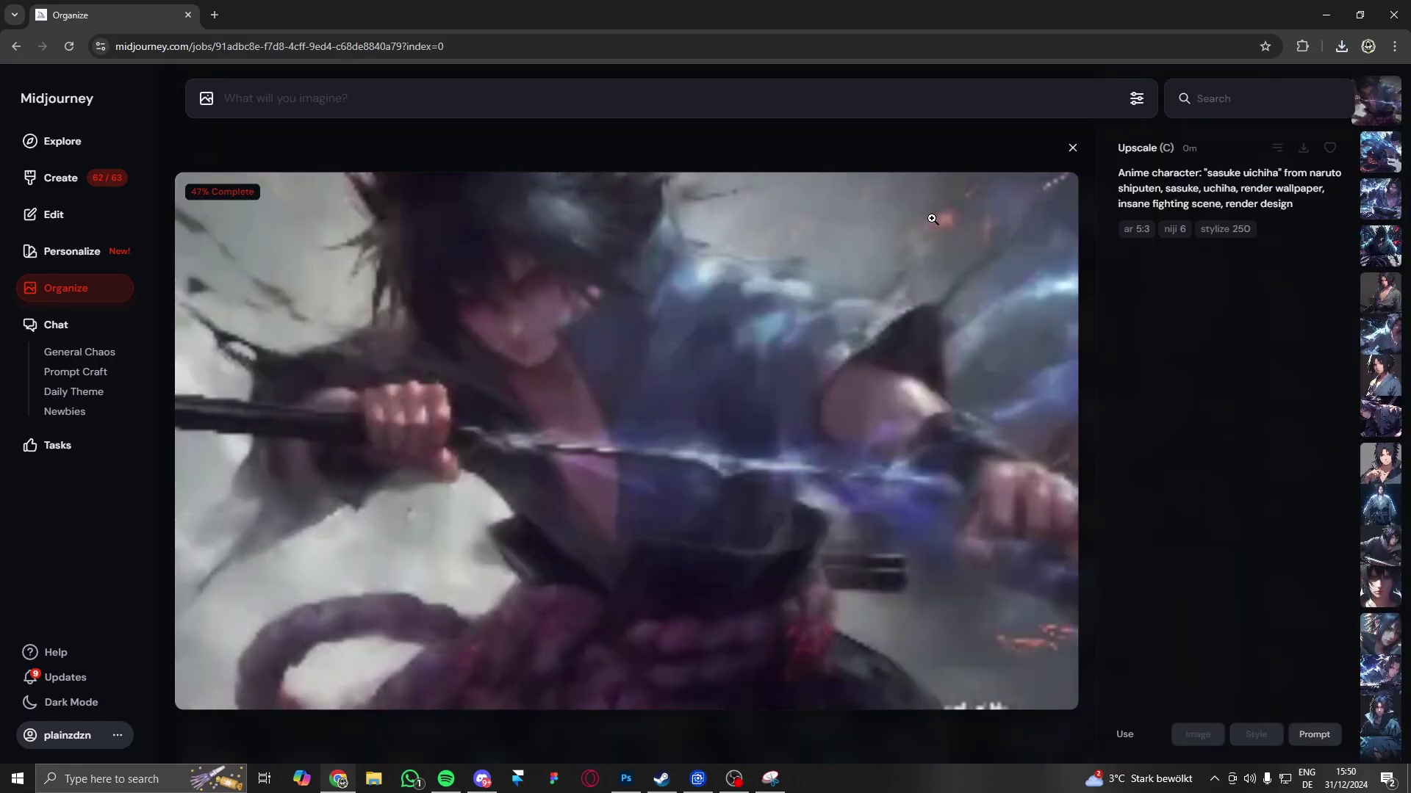
{"action": "left_click", "coordinate": [1077, 170]}
Step: Enlarge the red-eyed portrait in the open dark coat, the cyan-lightning portrait and the swordsman with a horizontal blade to compare them
{"action": "scroll", "coordinate": [767, 428], "scroll_direction": "down", "scroll_amount": 1}
{"action": "left_click", "coordinate": [714, 467]}
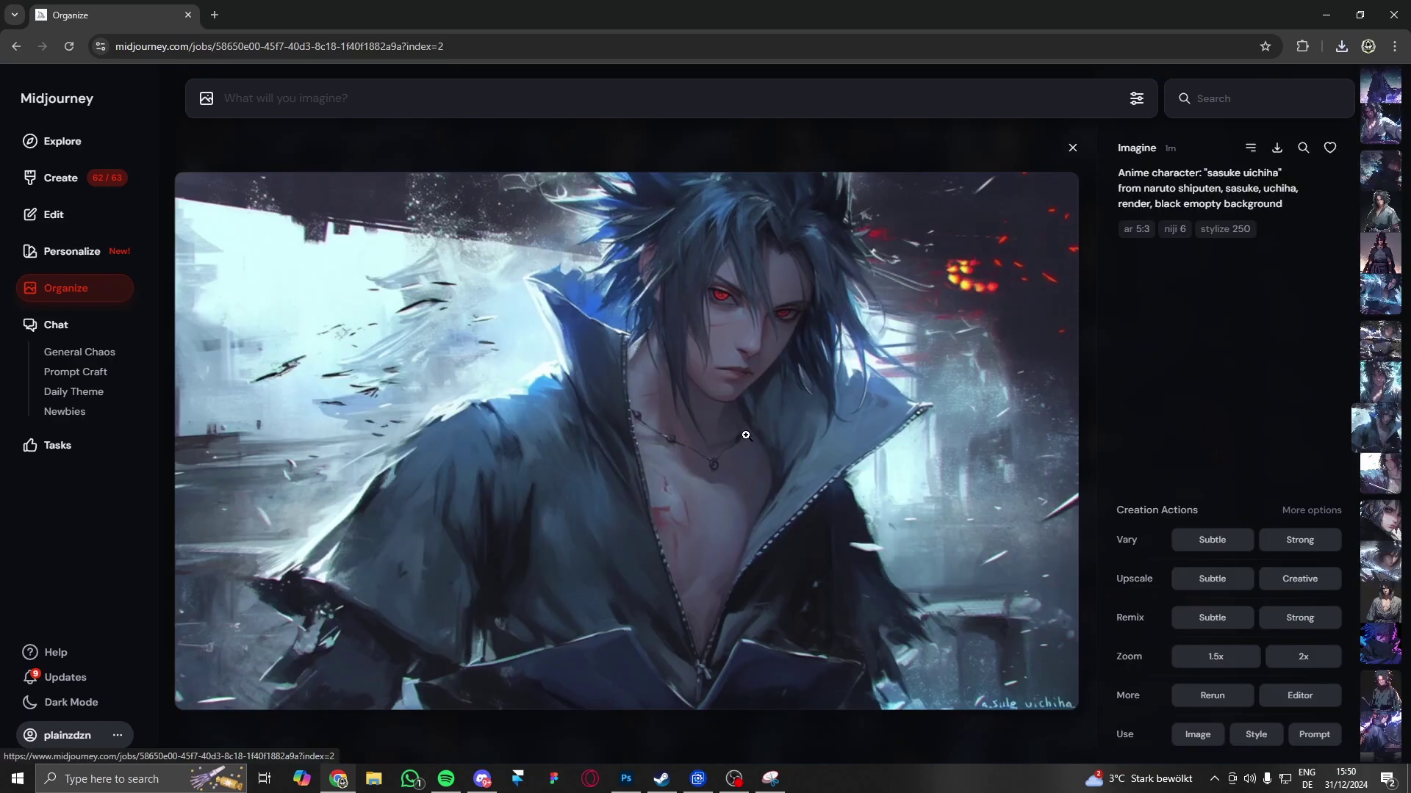
{"action": "left_click", "coordinate": [1073, 148]}
{"action": "left_click", "coordinate": [628, 459]}
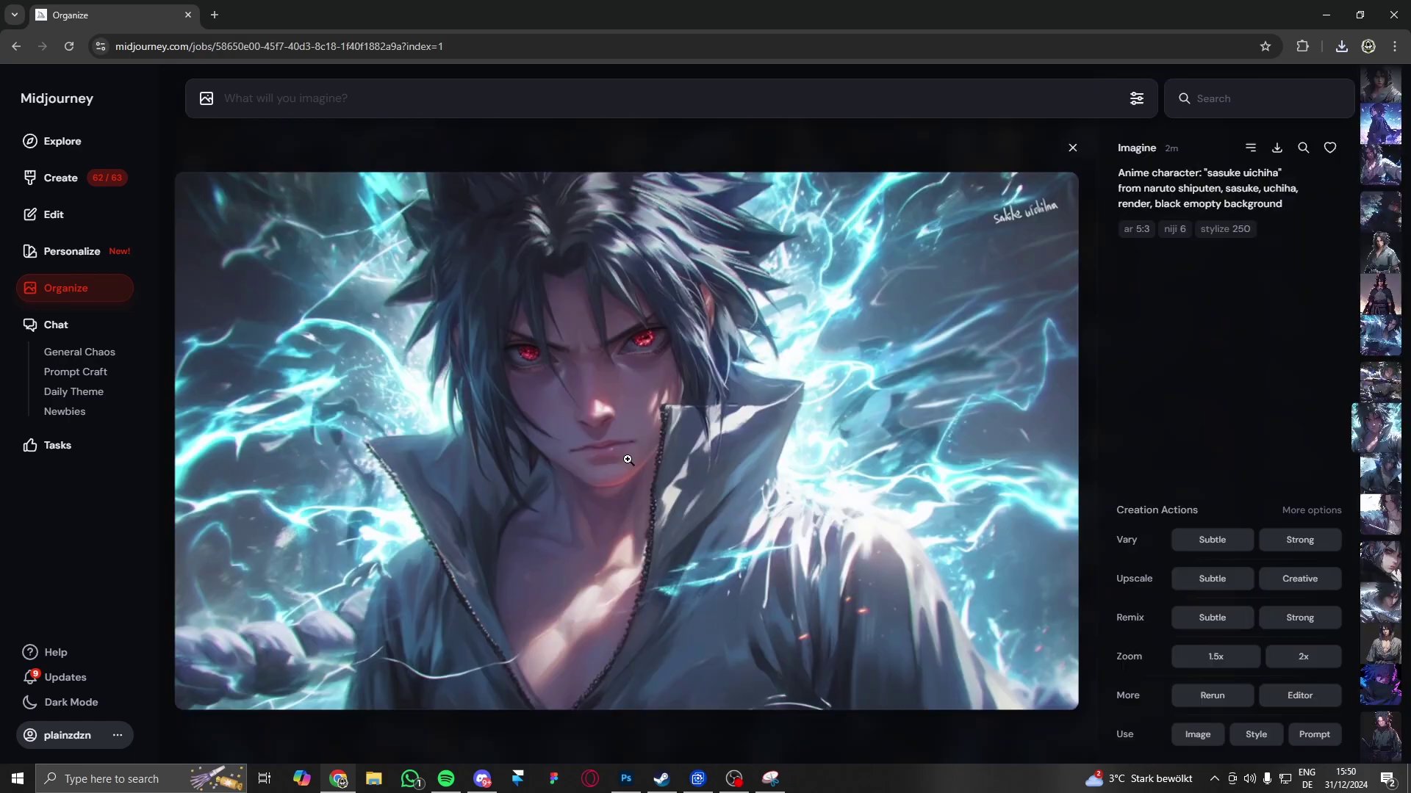
{"action": "left_click", "coordinate": [1072, 149]}
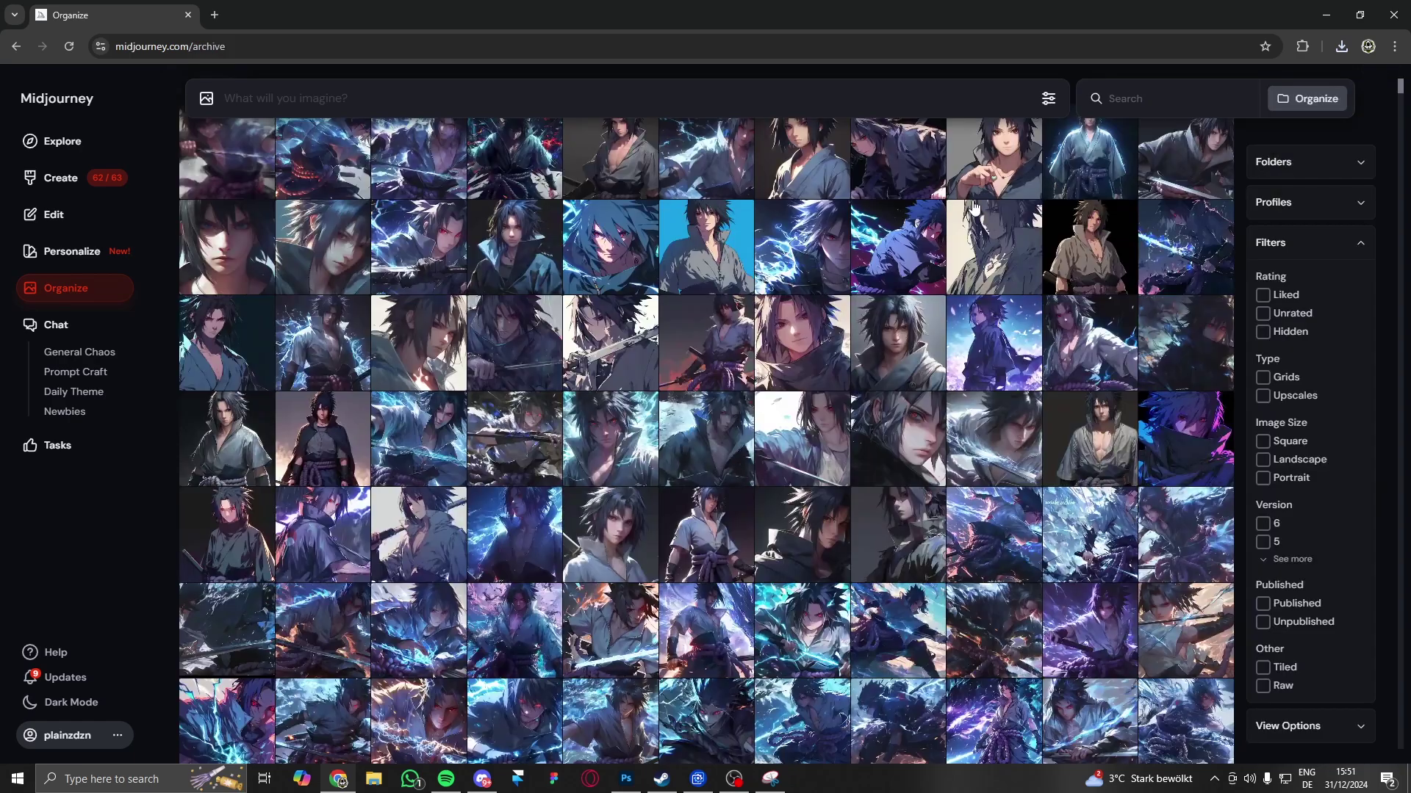
{"action": "left_click", "coordinate": [492, 432]}
{"action": "left_click", "coordinate": [1071, 148]}
{"action": "left_click", "coordinate": [502, 412]}
{"action": "left_click", "coordinate": [1072, 147]}
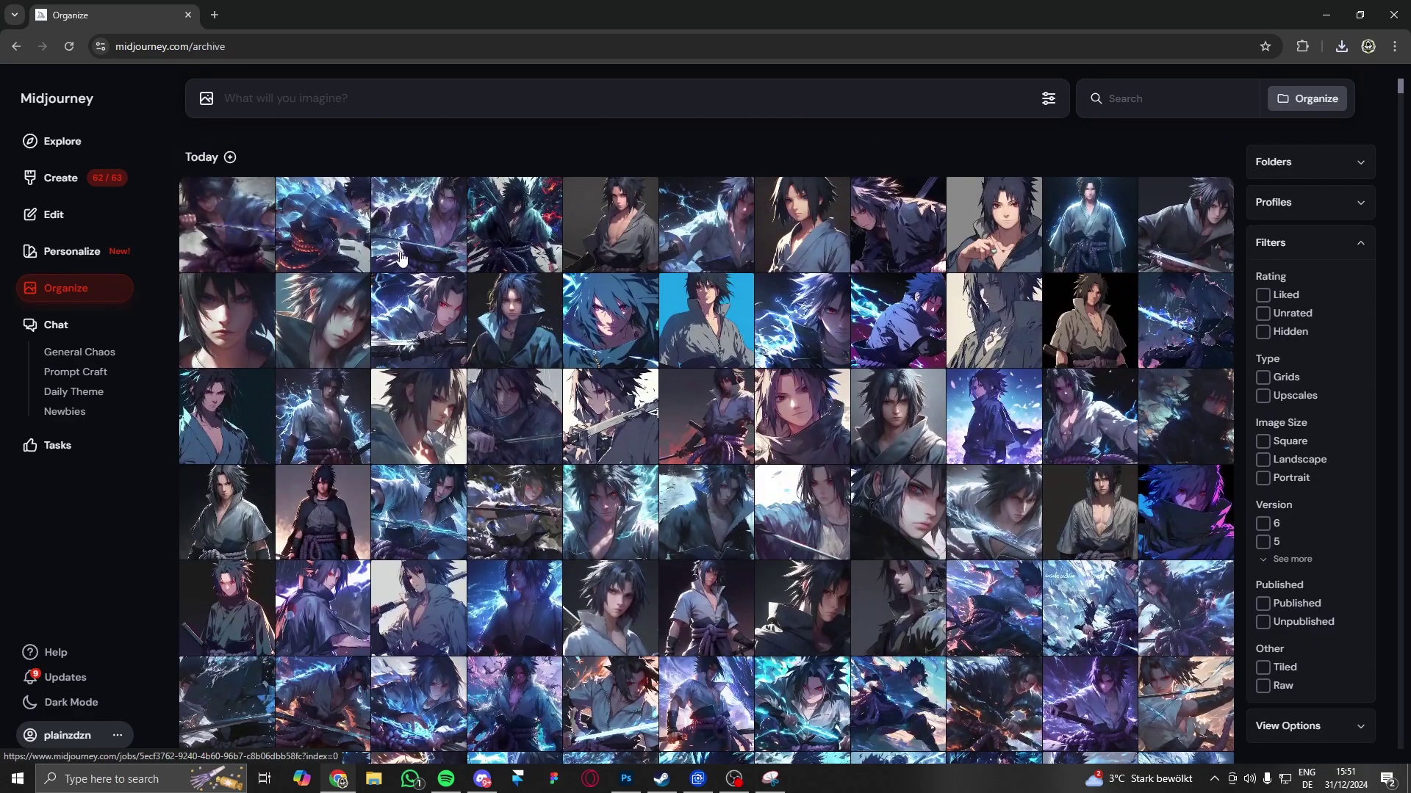
Step: Reopen the pending Creative upscale, briefly check the running recording in OBS, and return to Midjourney
{"action": "left_click", "coordinate": [401, 257]}
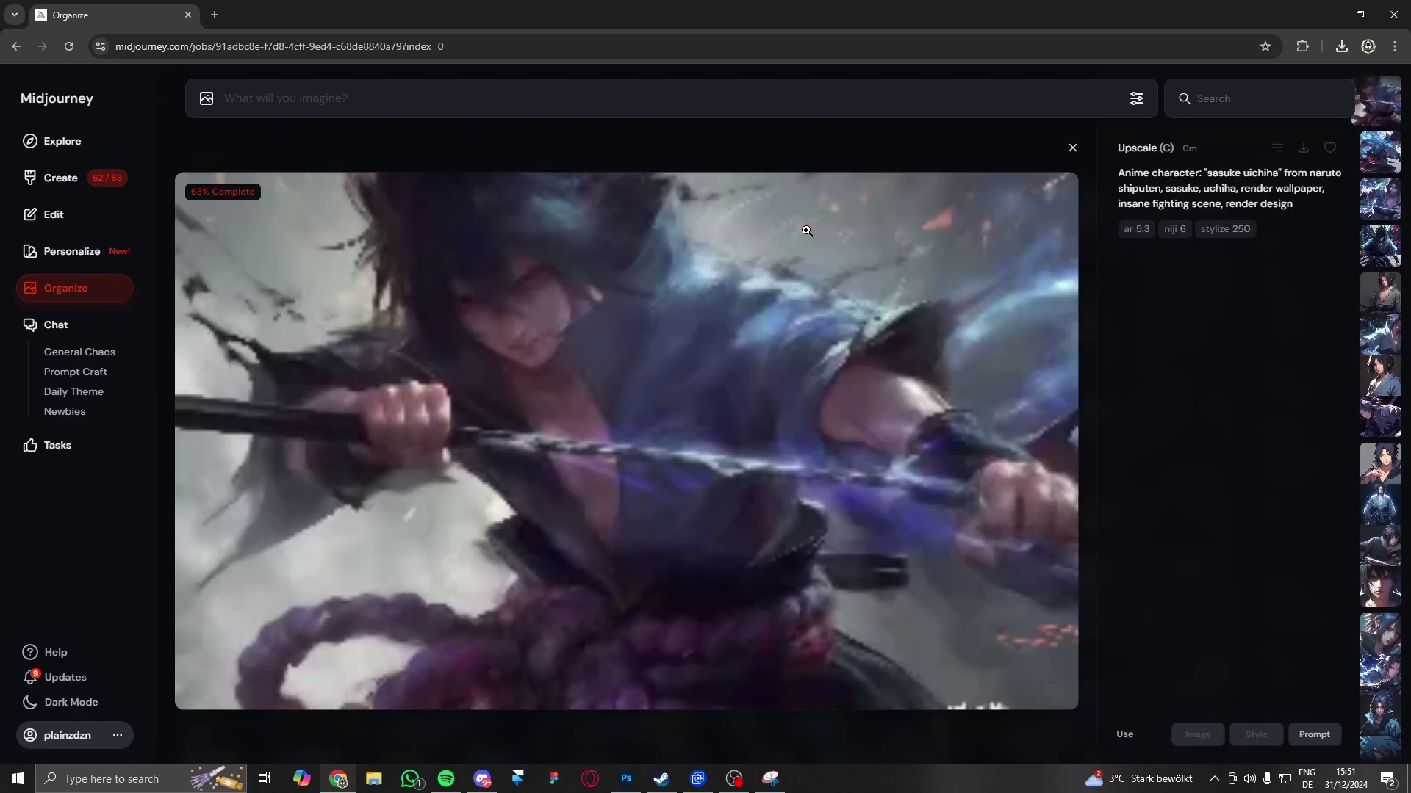
{"action": "left_click", "coordinate": [771, 779]}
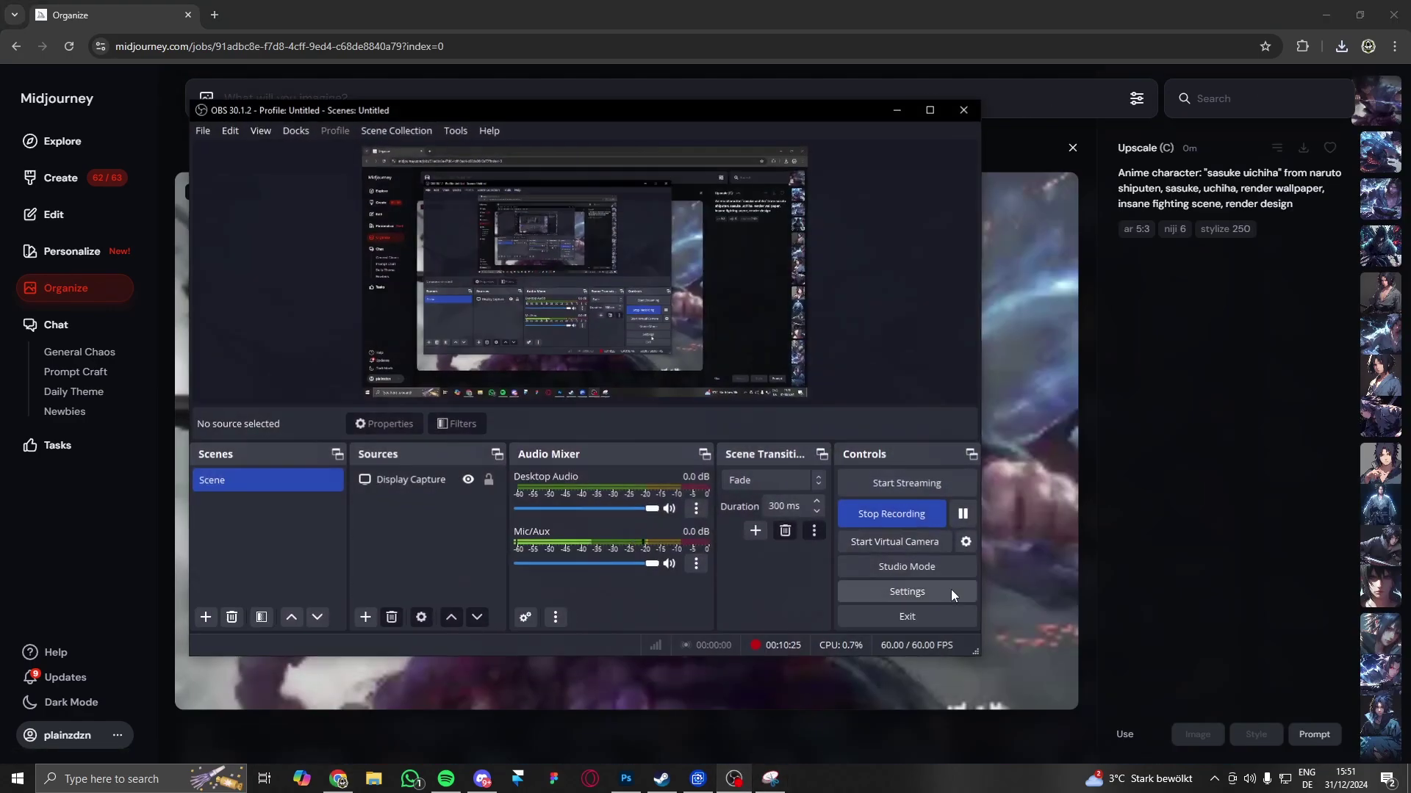
{"action": "double_click", "coordinate": [914, 107]}
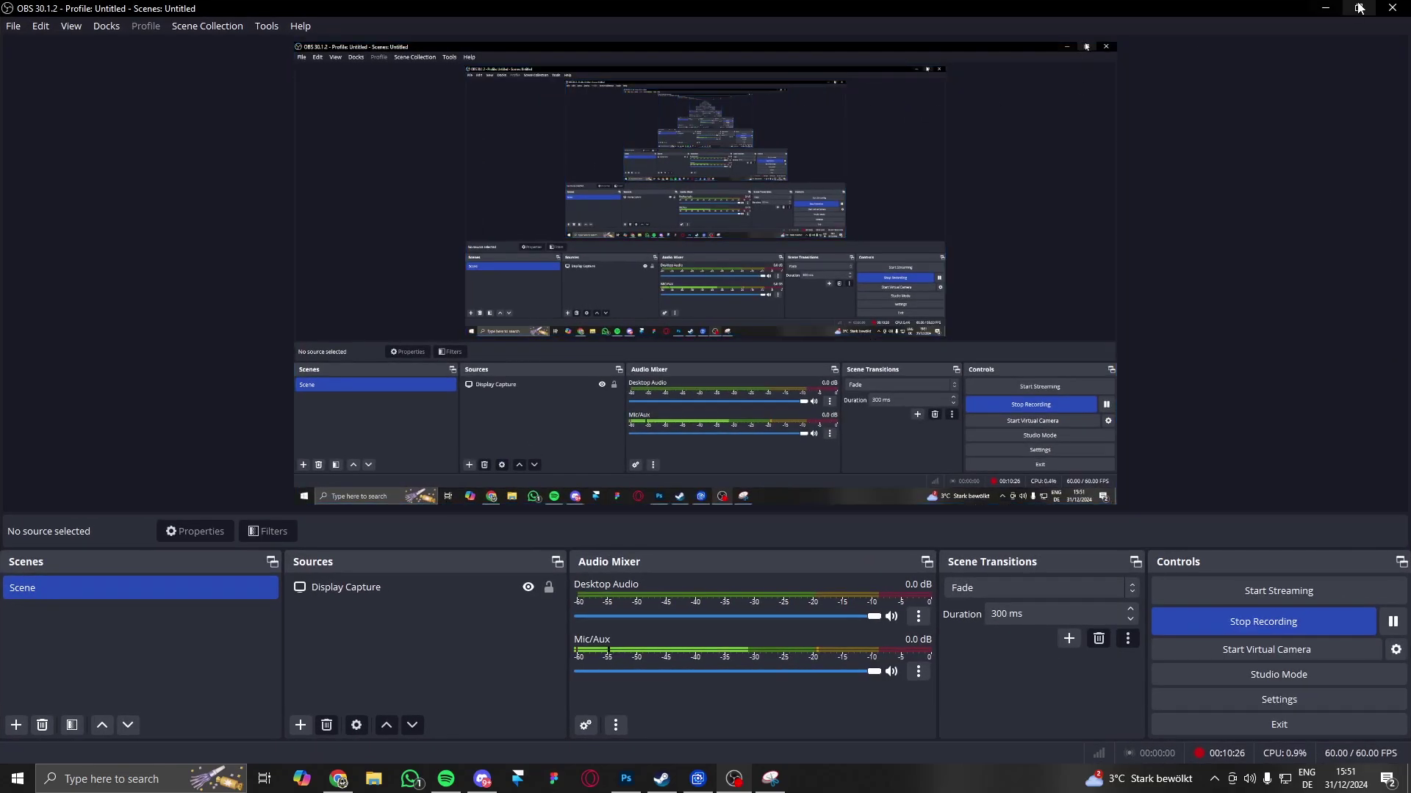
{"action": "left_click", "coordinate": [1358, 8]}
{"action": "left_click", "coordinate": [898, 110]}
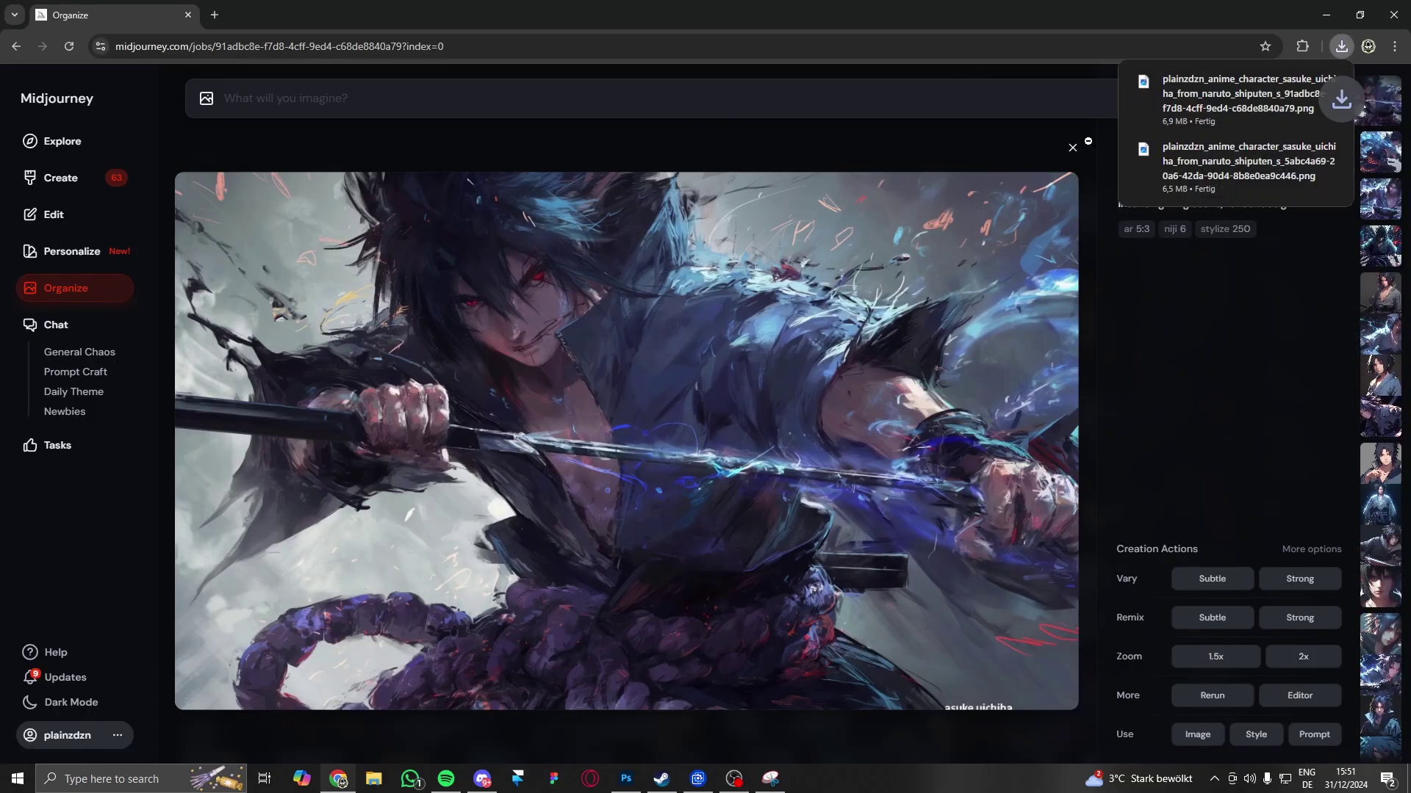
Step: Download the finished Creative upscale of the swordsman holding his blade across his chest and return to the image archive
{"action": "left_click", "coordinate": [1073, 148]}
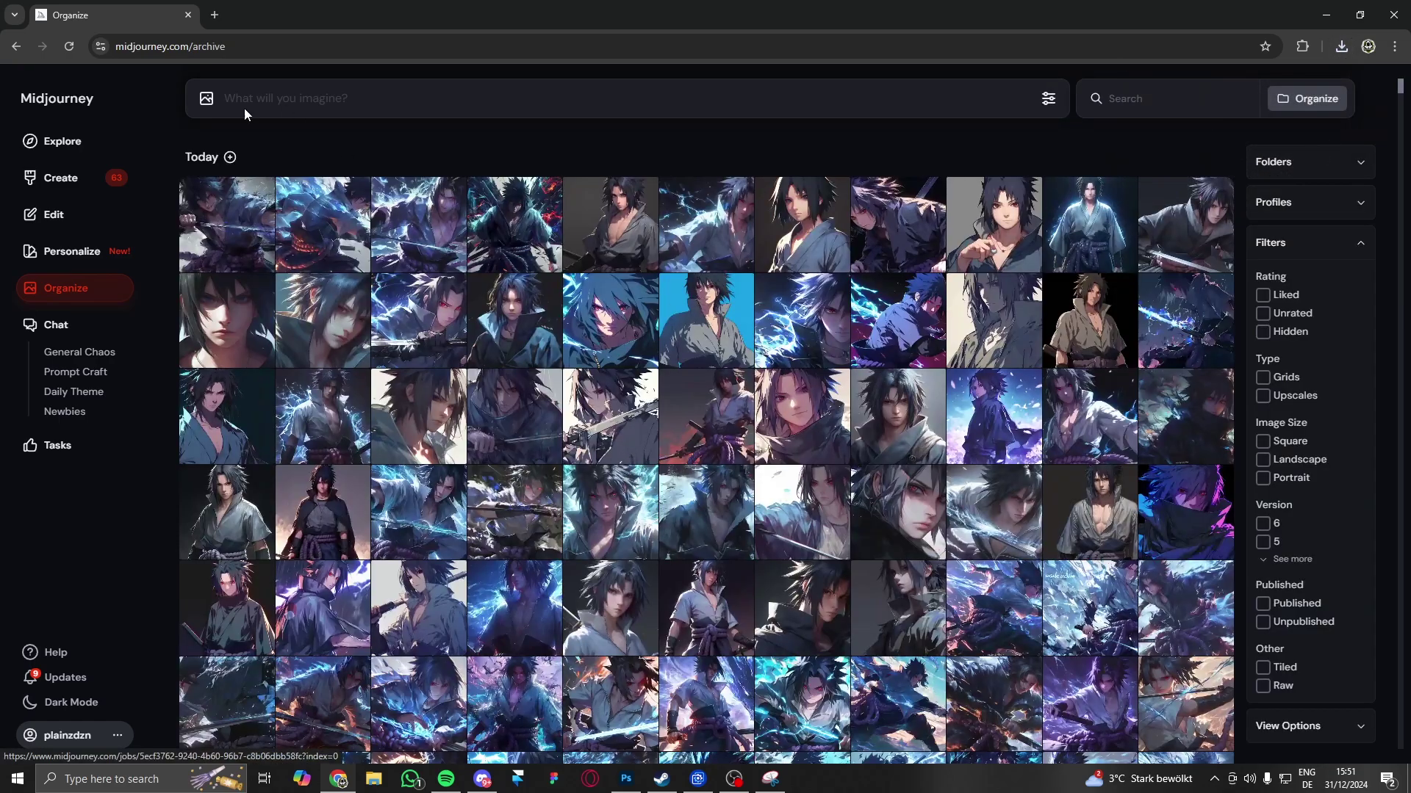
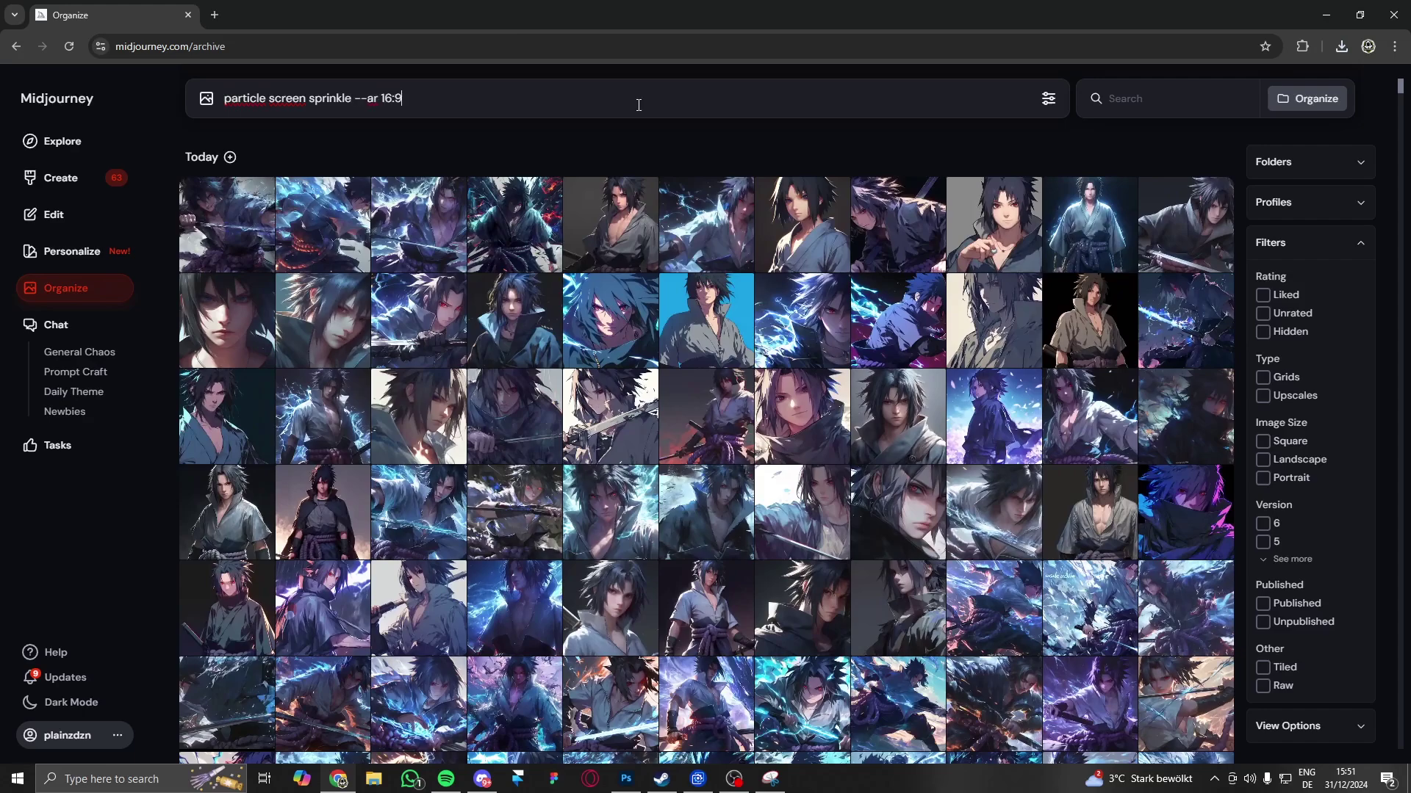
Step: Submit the prompt "particle screen sprinkle --ar 16:9" and resubmit it several times with --stylize 250 --niji 6
{"action": "key", "text": "Return"}
{"action": "left_click", "coordinate": [525, 226]}
{"action": "left_click", "coordinate": [1315, 735]}
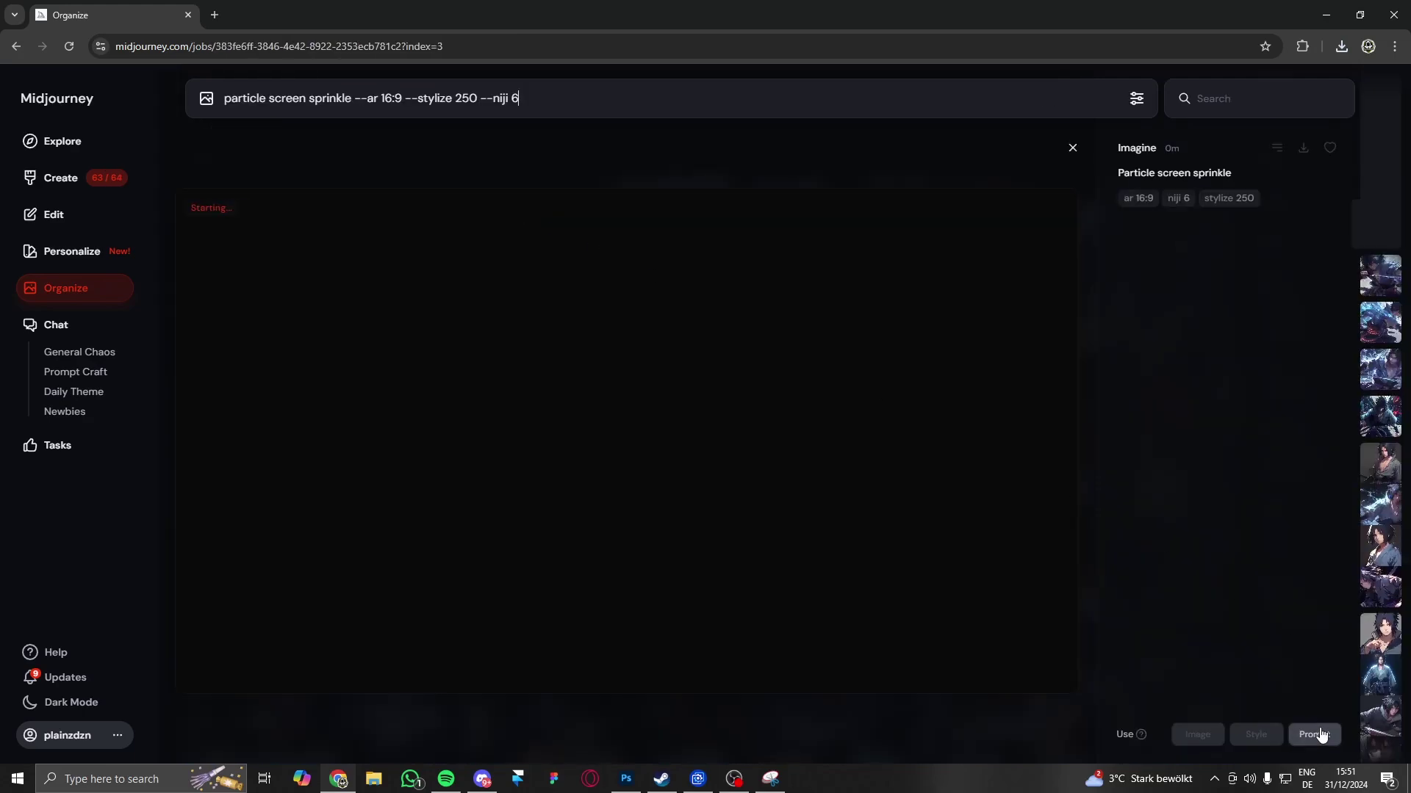
{"action": "key", "text": "Return"}
{"action": "left_click", "coordinate": [1314, 735]}
{"action": "key", "text": "Return"}
{"action": "left_click", "coordinate": [1318, 729]}
{"action": "key", "text": "Return"}
{"action": "left_click", "coordinate": [1318, 729]}
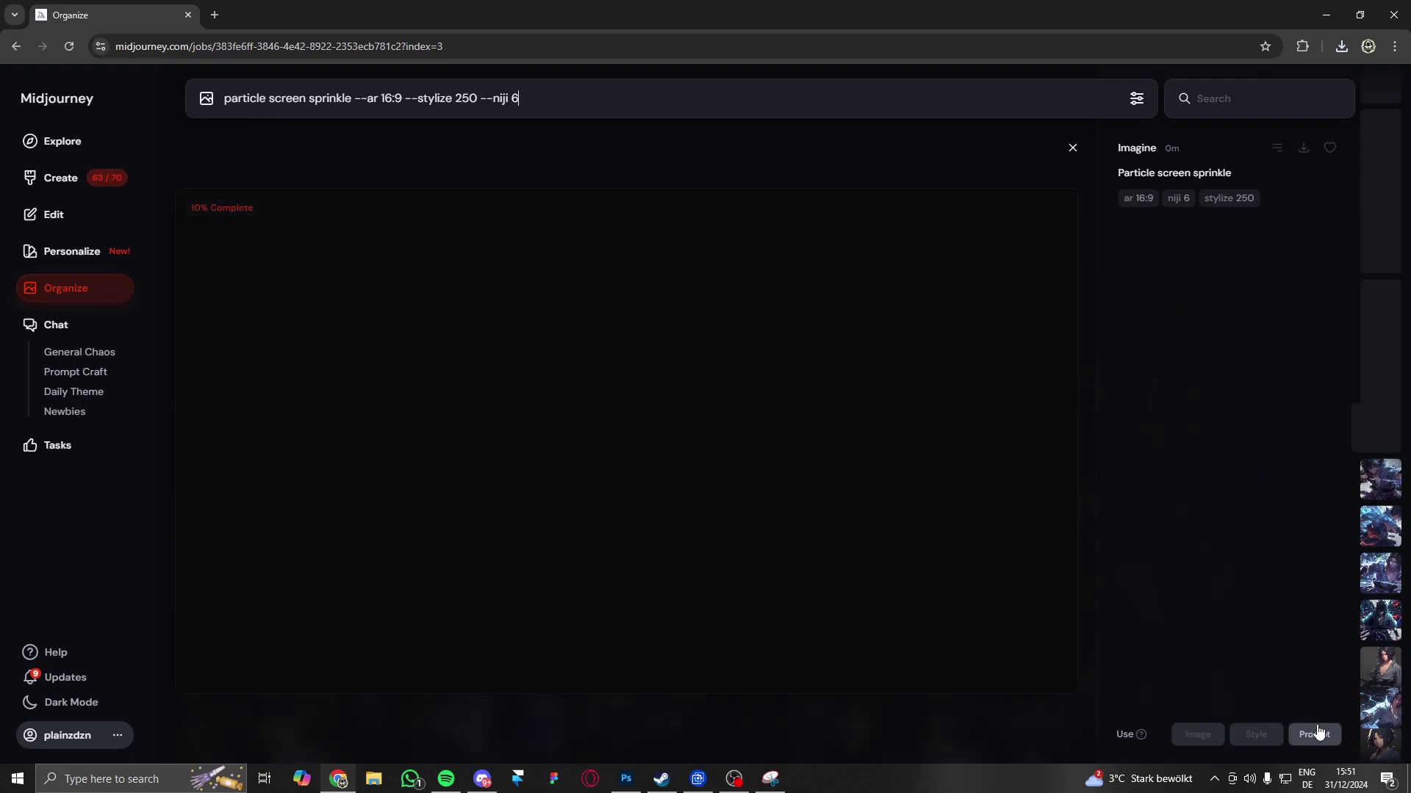
{"action": "key", "text": "Return"}
{"action": "left_click", "coordinate": [1317, 727]}
{"action": "key", "text": "Return"}
Step: Change the model to version 6.1 and submit the particle screen sprinkle prompt without its Niji 6 parameter
{"action": "left_click", "coordinate": [1315, 734]}
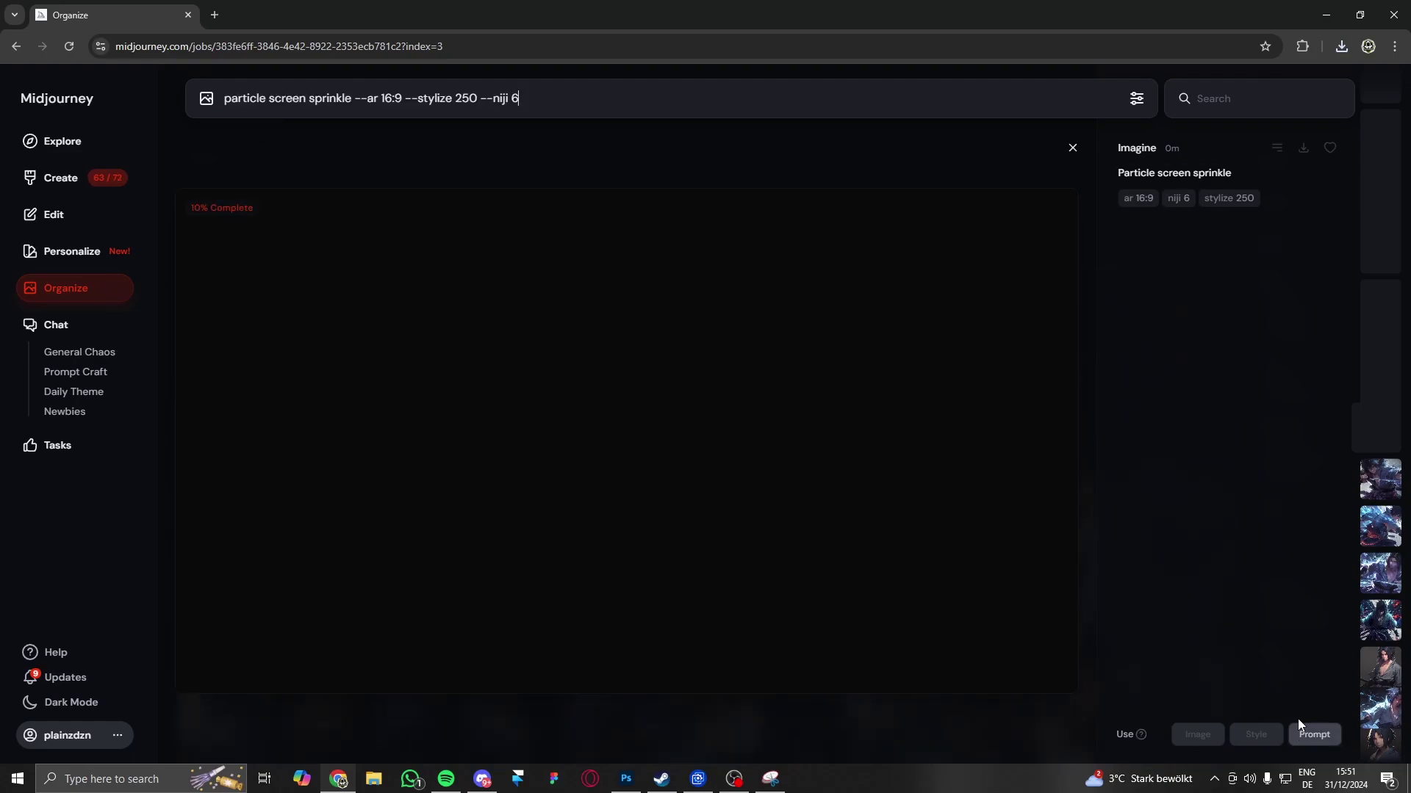
{"action": "left_click", "coordinate": [1137, 99]}
{"action": "left_click", "coordinate": [621, 408]}
{"action": "scroll", "coordinate": [617, 485], "scroll_direction": "up", "scroll_amount": 3}
{"action": "left_click", "coordinate": [580, 439]}
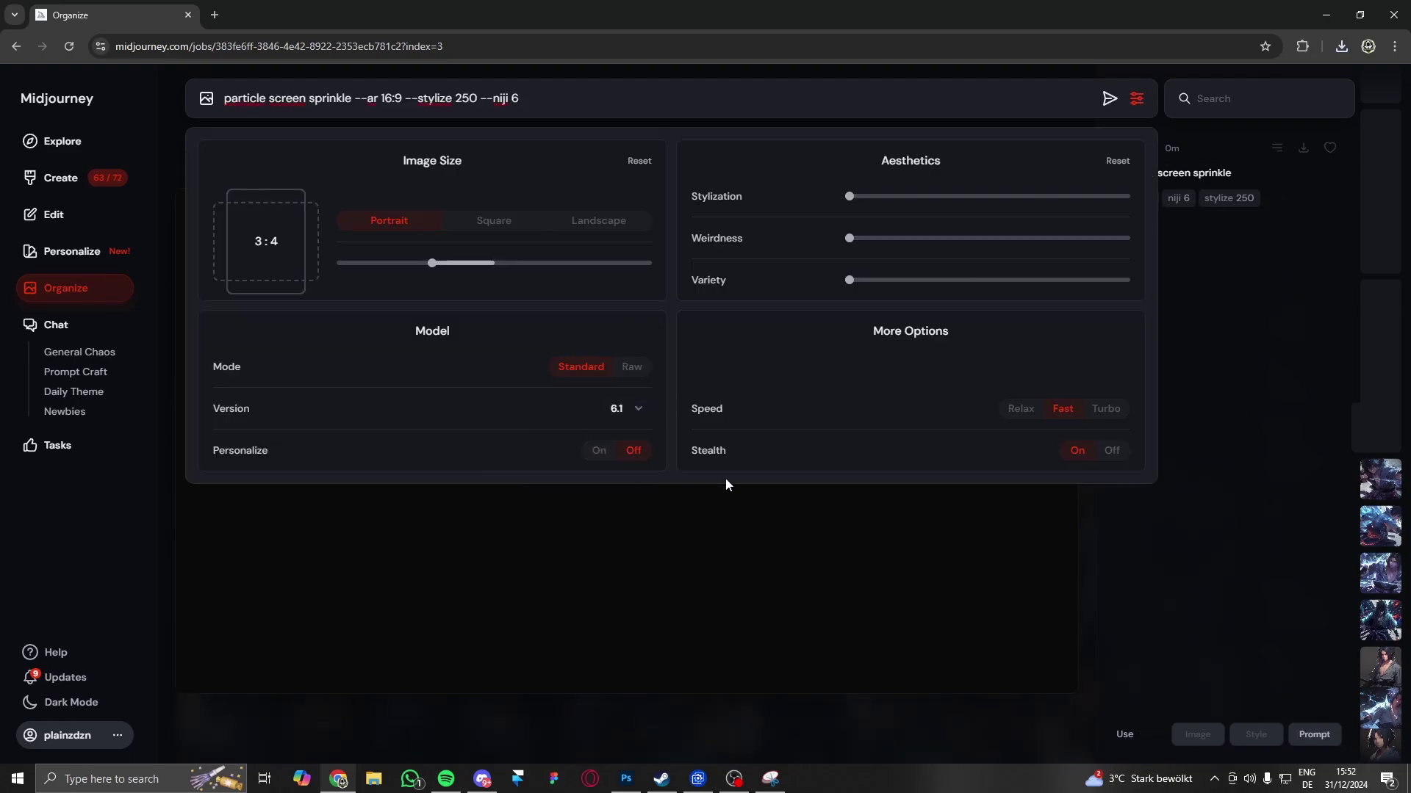
{"action": "left_click", "coordinate": [1211, 586]}
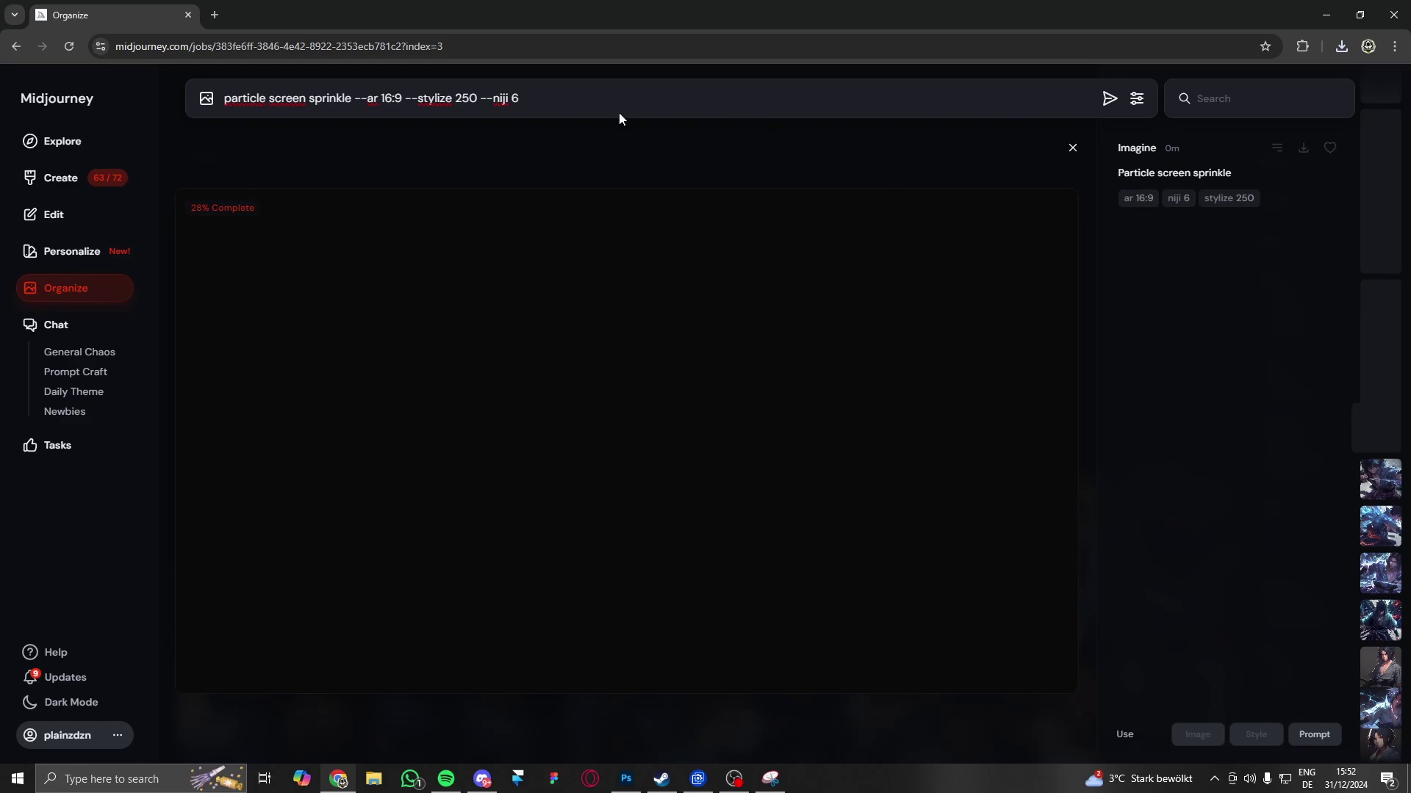
{"action": "key", "text": "BackSpace"}
{"action": "key", "text": "Return"}
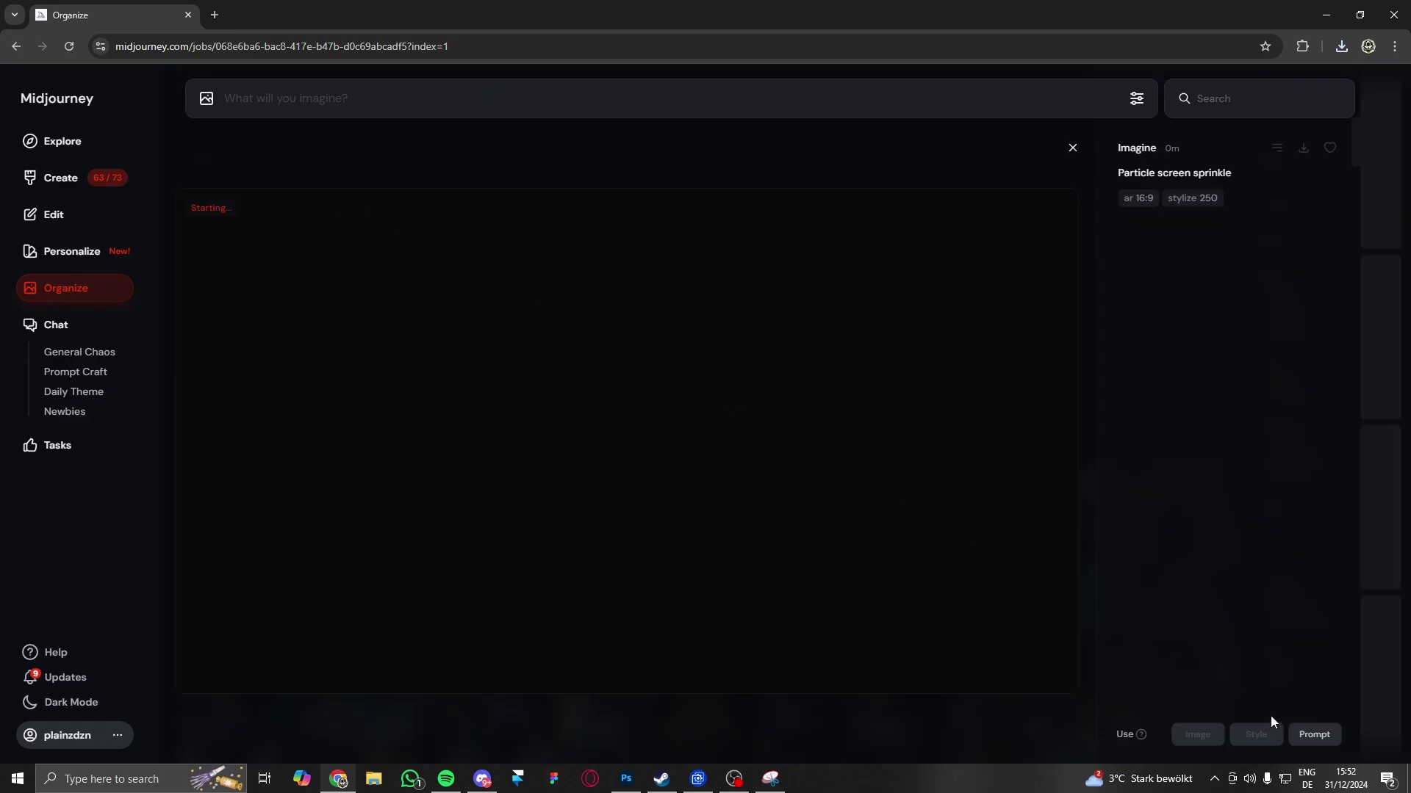
Step: Reuse the prompt "particle screen sprinkle --ar 16:9 --stylize 250 --v 6.1" for repeated generations and return to the image archive
{"action": "left_click", "coordinate": [1304, 735]}
{"action": "key", "text": "Return"}
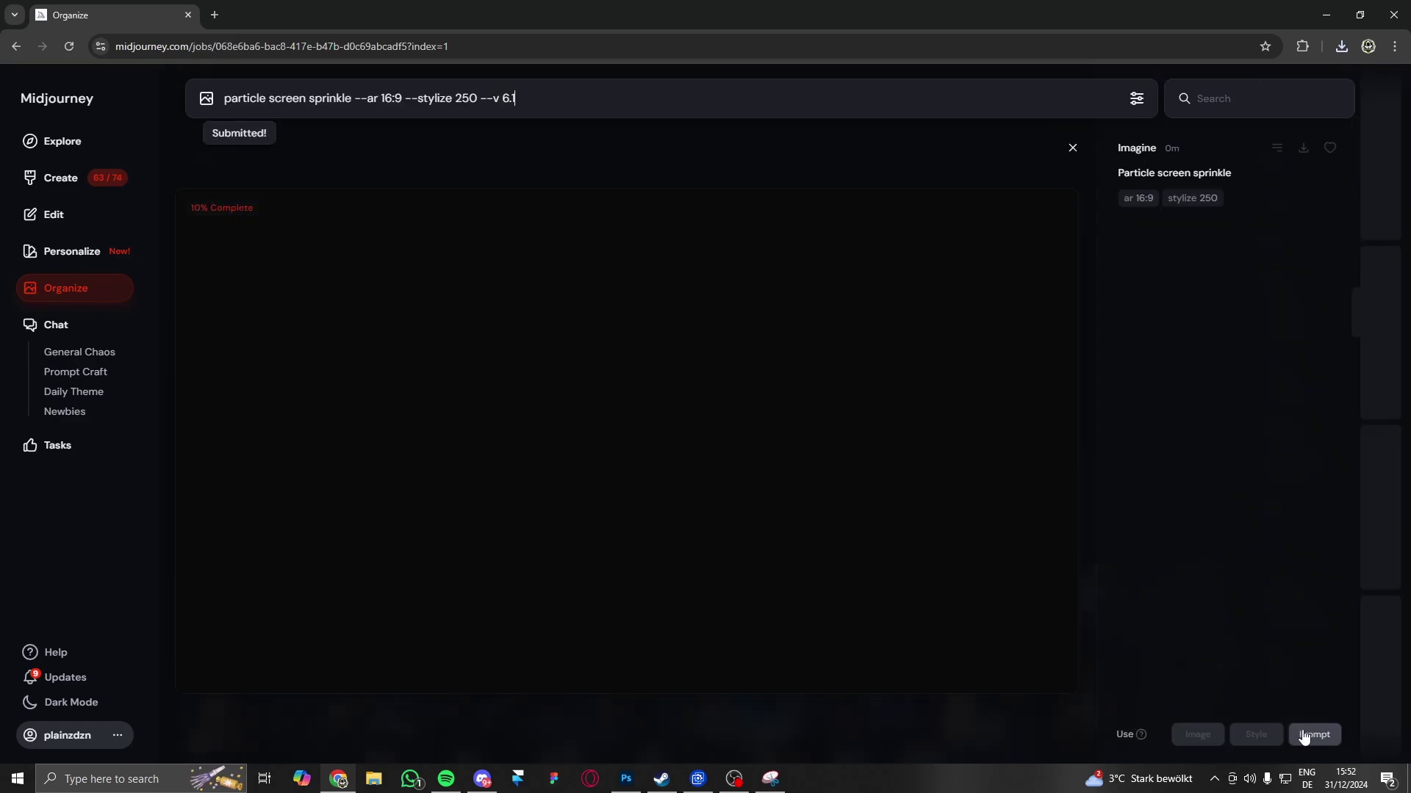
{"action": "left_click", "coordinate": [1073, 147]}
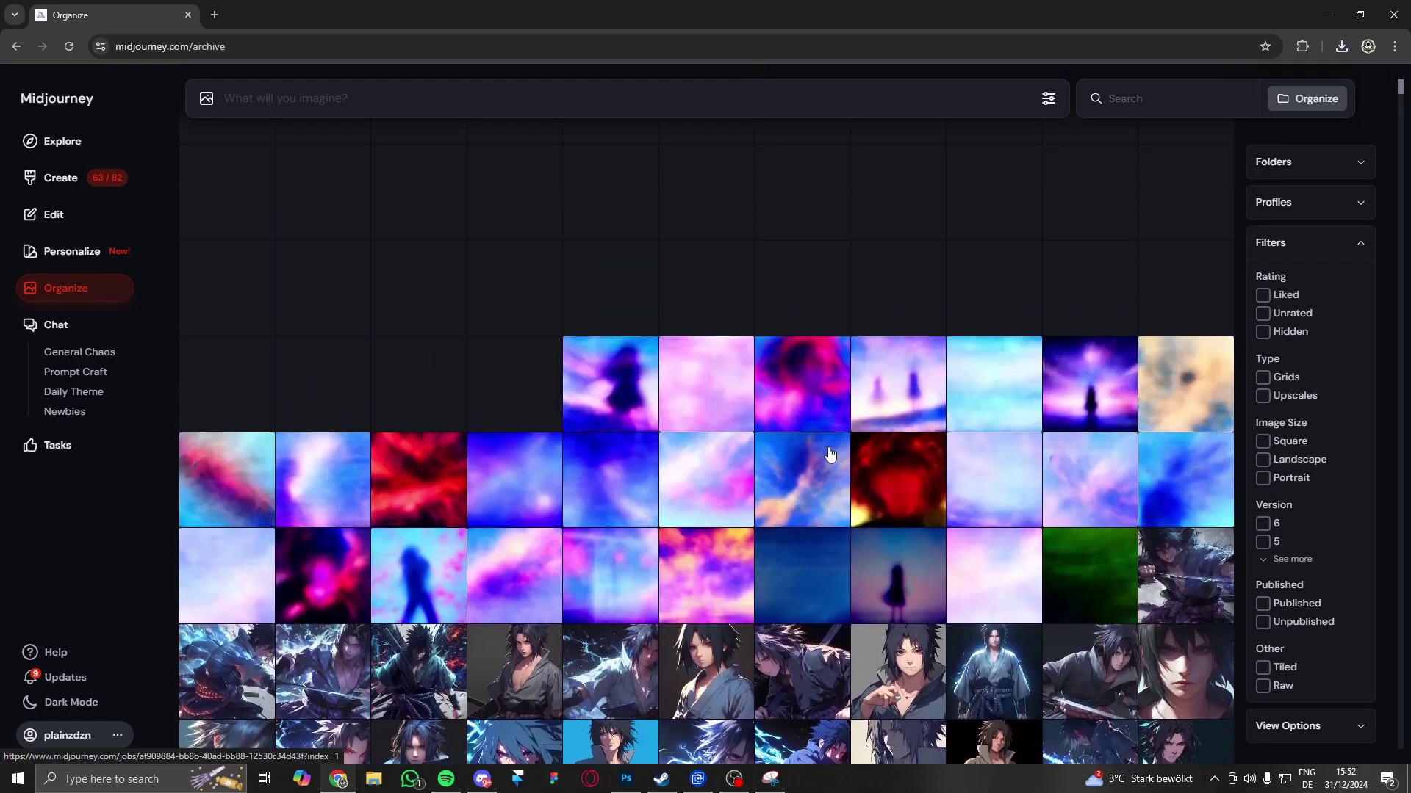
Step: Preview a pending Niji 6 particle image and briefly check the running recording in OBS before returning to Midjourney
{"action": "left_click", "coordinate": [916, 488]}
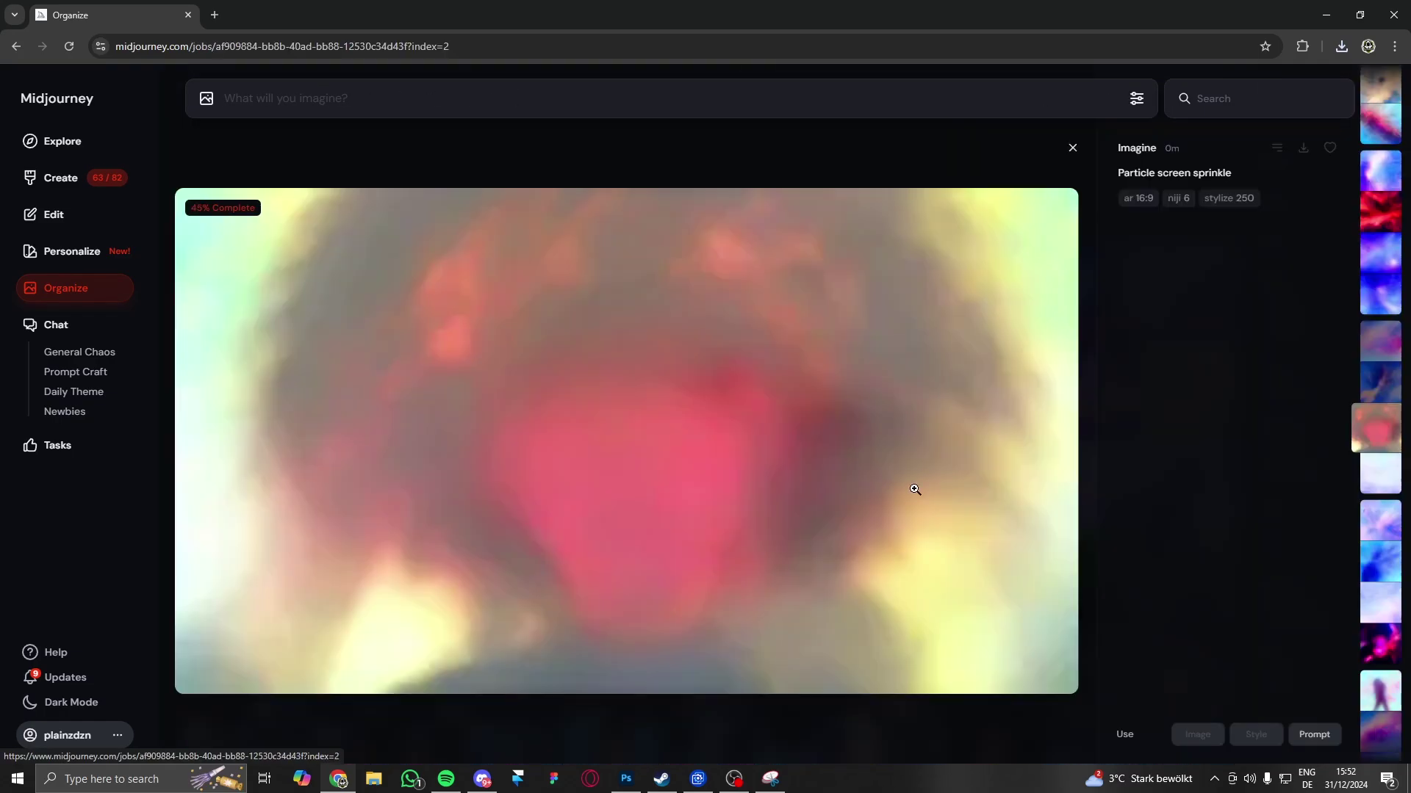
{"action": "key", "text": "Escape"}
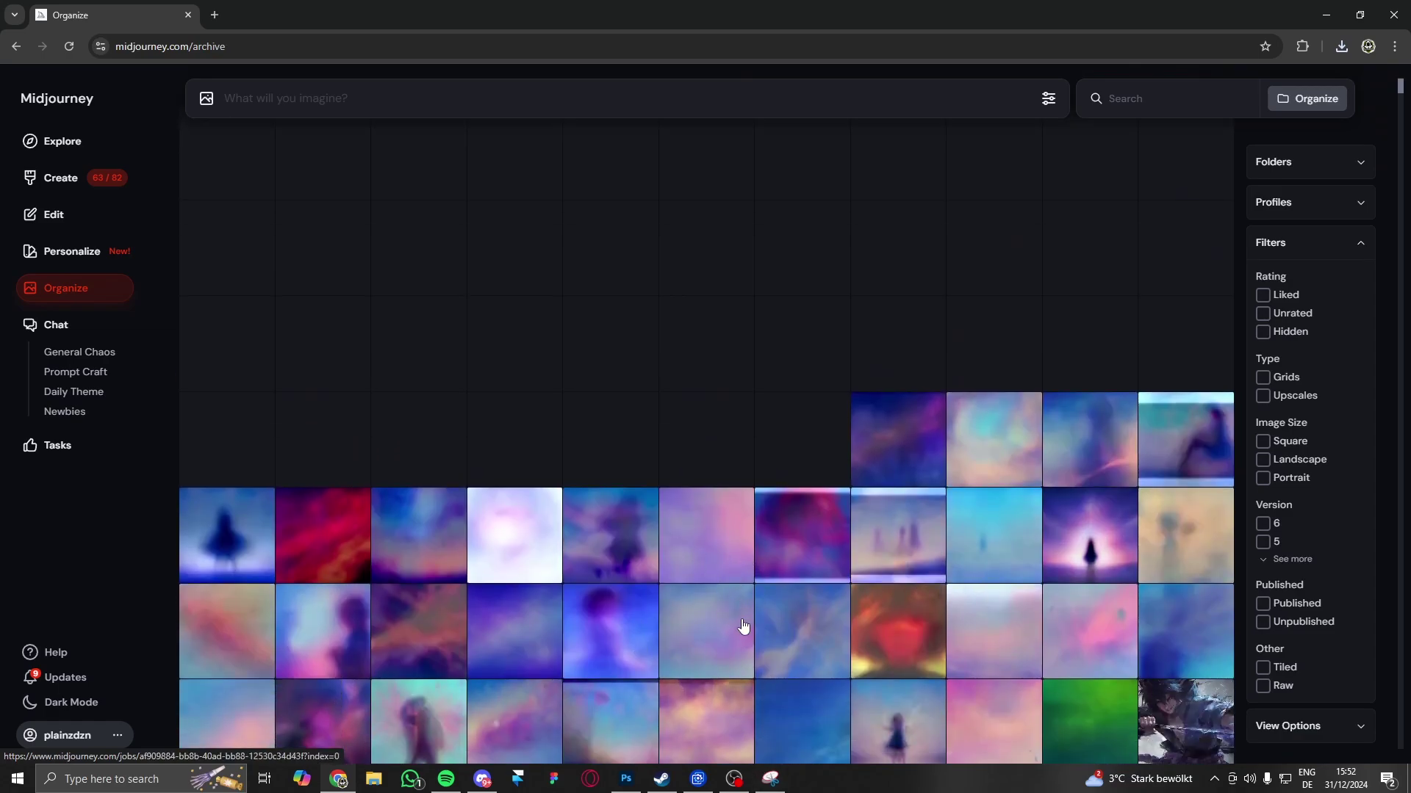
{"action": "left_click", "coordinate": [735, 777]}
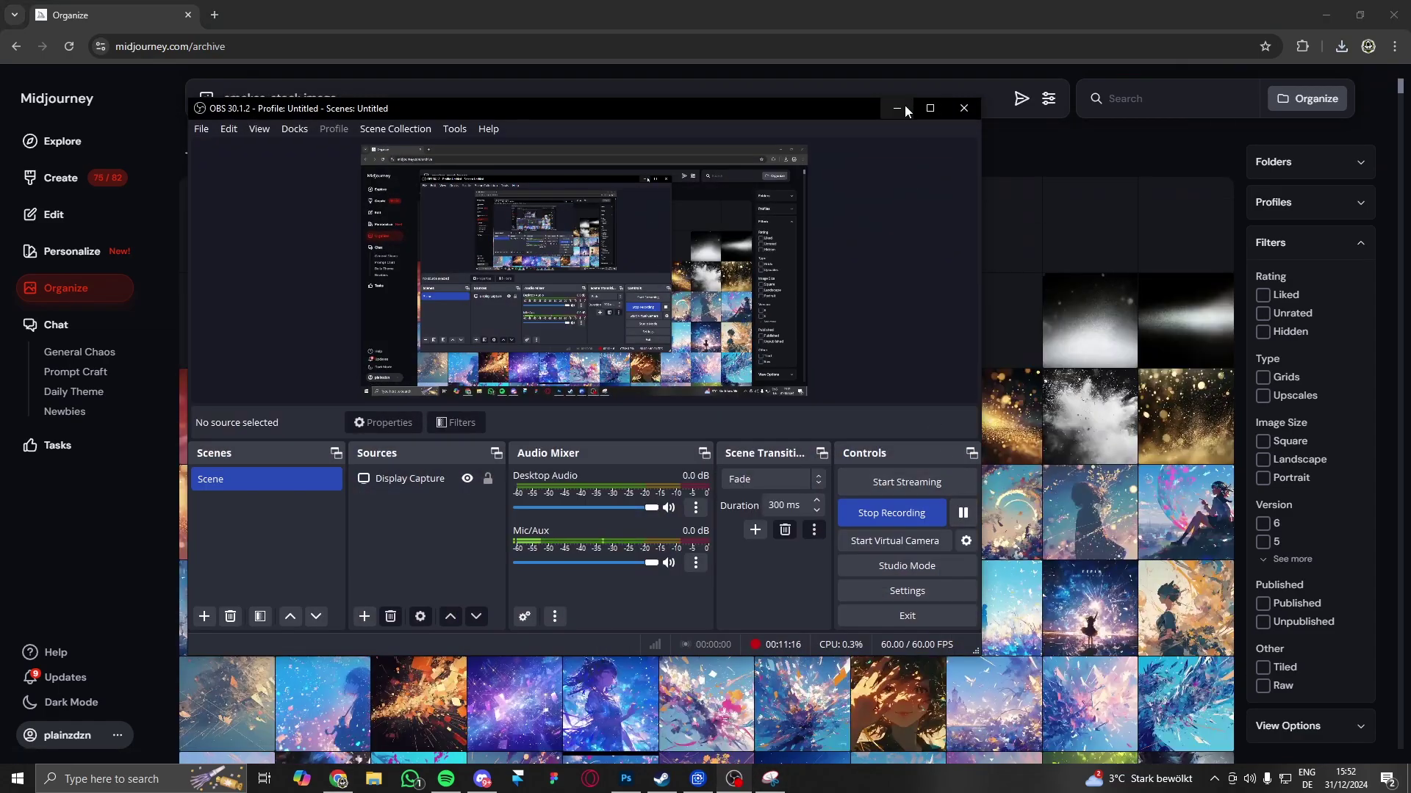
{"action": "left_click", "coordinate": [905, 108]}
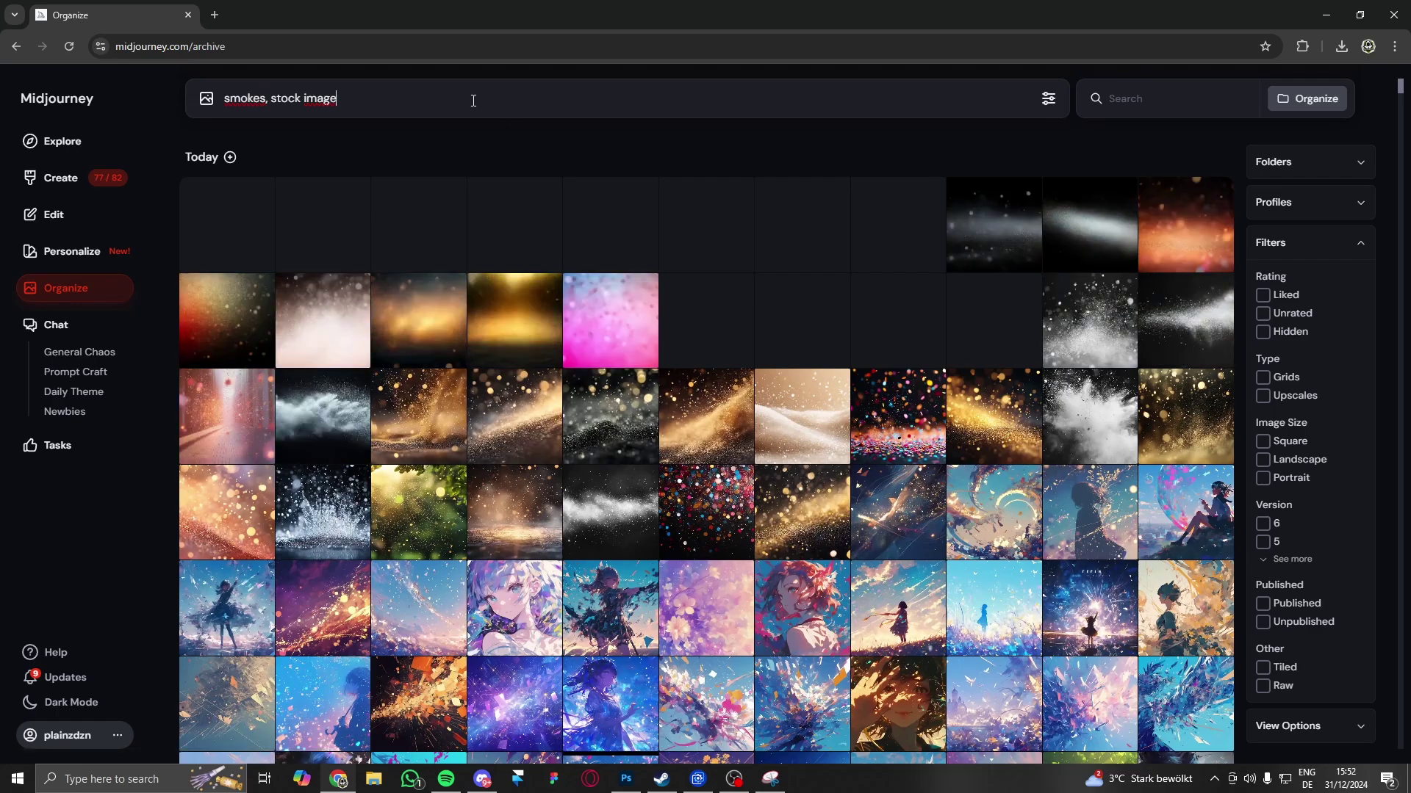
Step: Submit the prompt "smokes, stock image --ar 16:9"
{"action": "type", "text": "--a"}
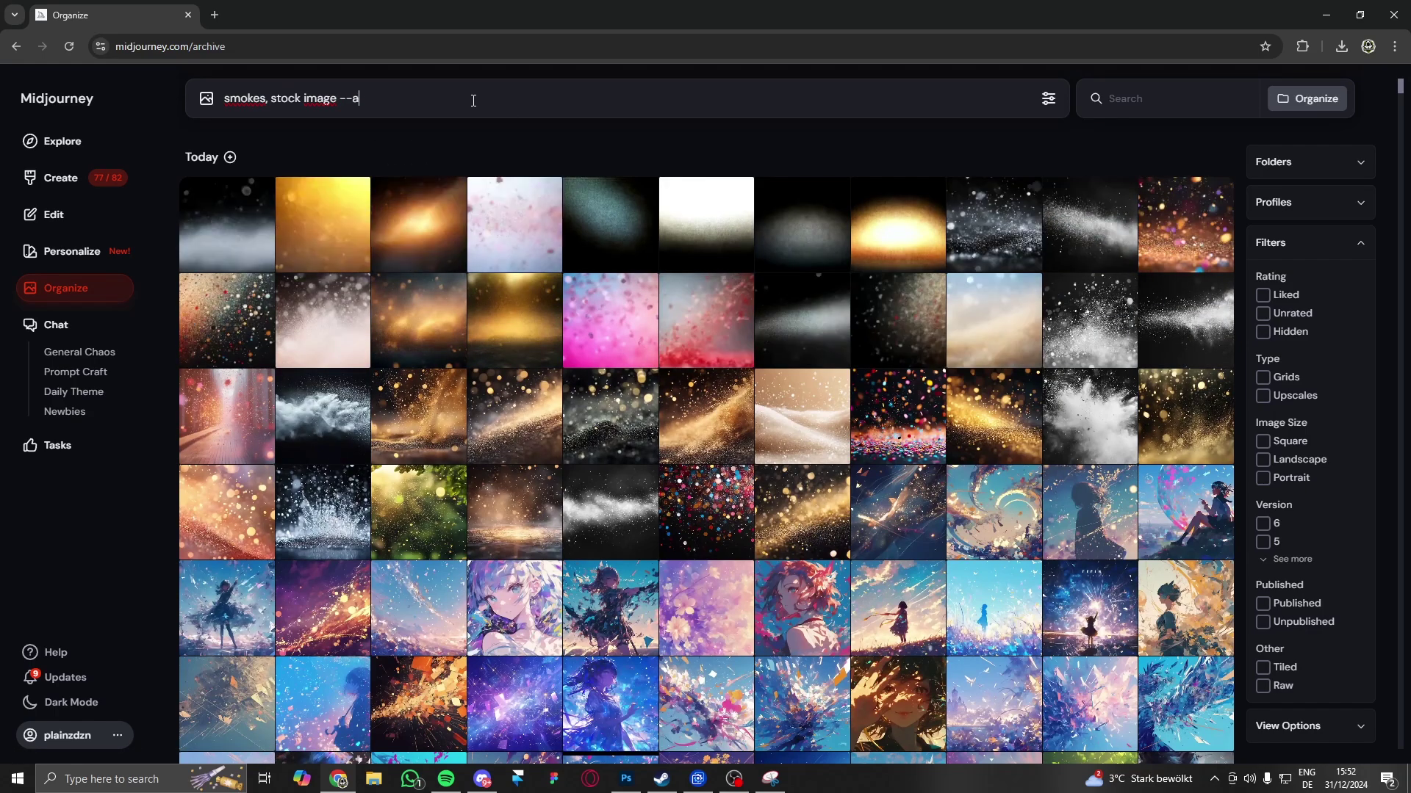
{"action": "type", "text": "r 16:9"}
{"action": "key", "text": "Return"}
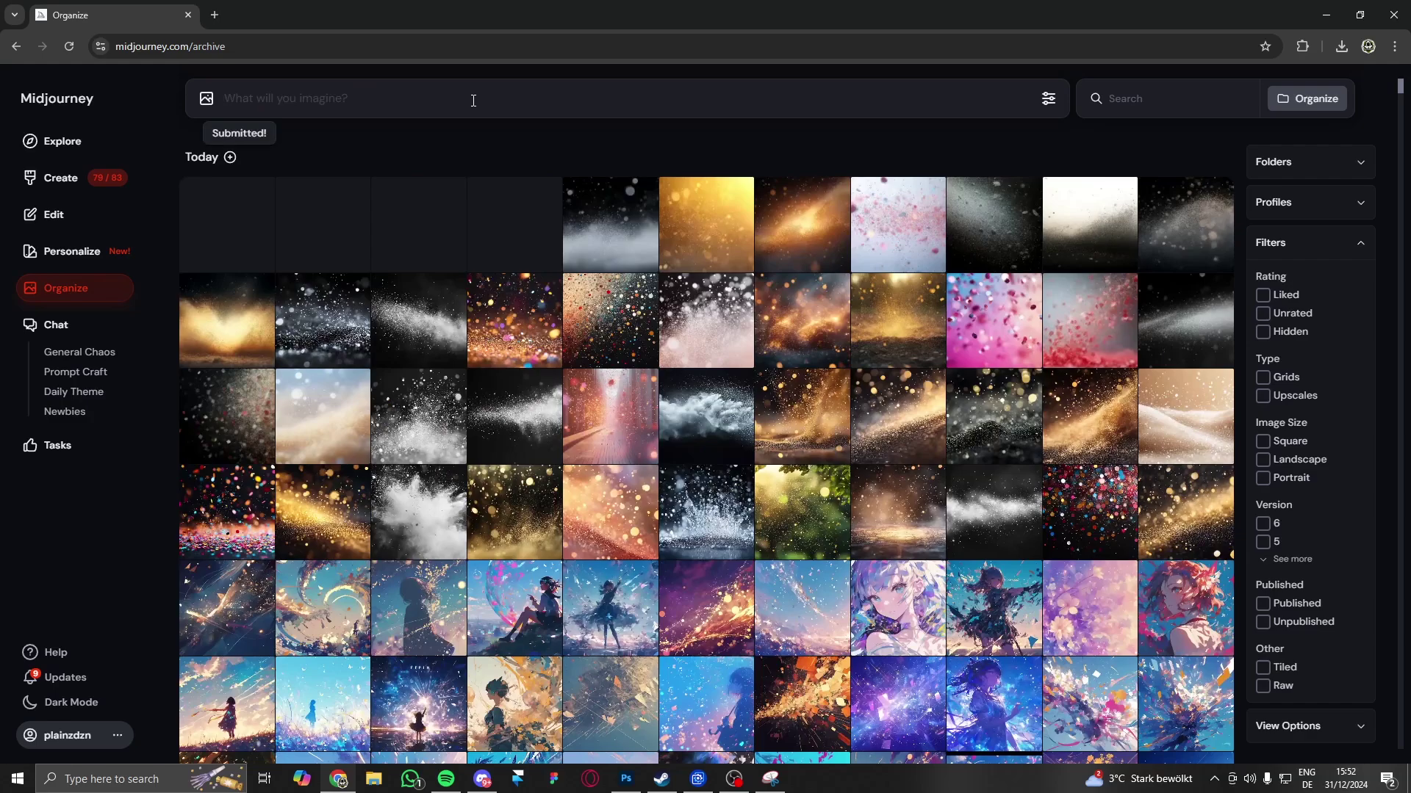
Step: Resubmit the smokes prompt several times with --stylize 0 --v 6.1 and return to the image archive
{"action": "left_click", "coordinate": [551, 227]}
{"action": "left_click", "coordinate": [1319, 737]}
{"action": "key", "text": "Return"}
{"action": "left_click", "coordinate": [1319, 737]}
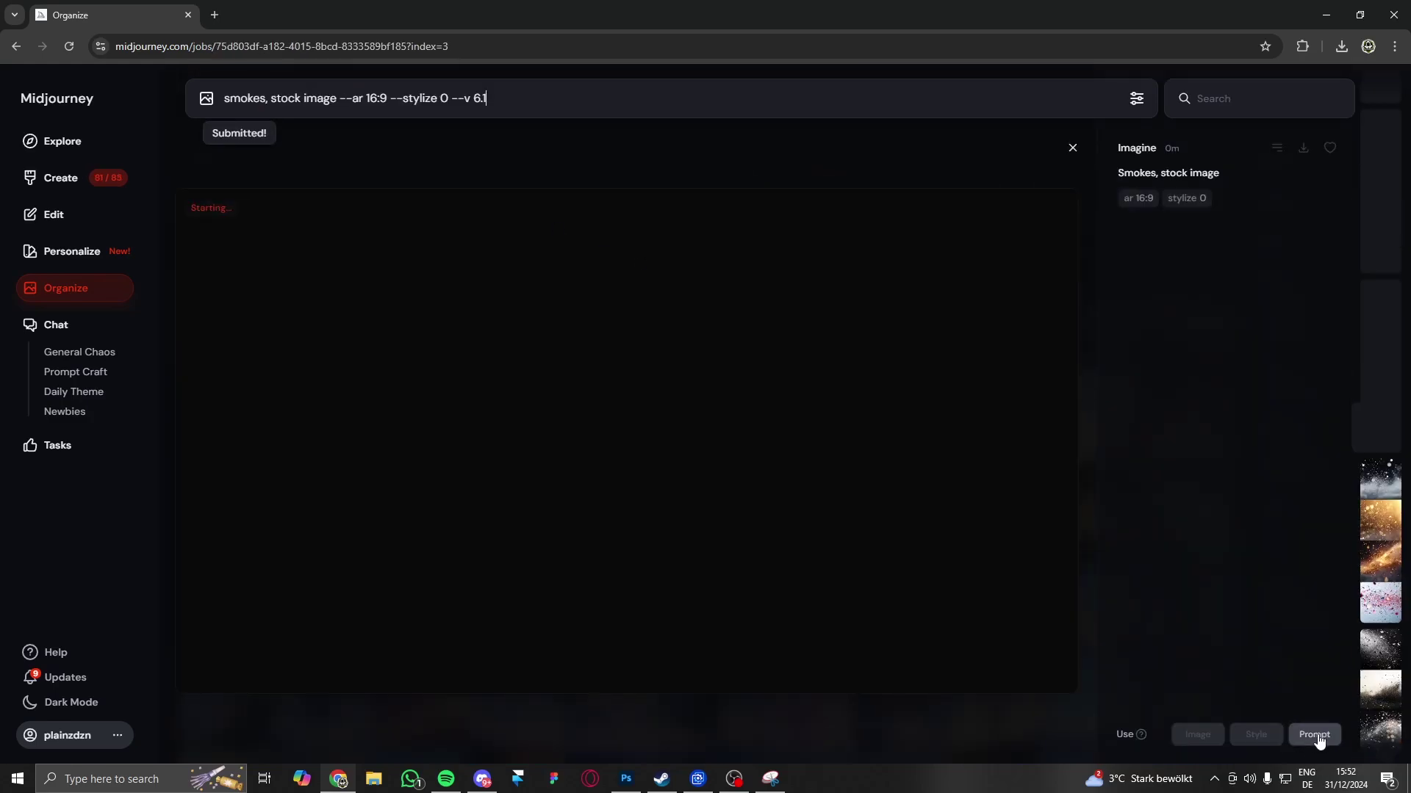
{"action": "key", "text": "Return"}
{"action": "left_click", "coordinate": [1314, 736]}
{"action": "key", "text": "Return"}
{"action": "left_click", "coordinate": [1315, 735]}
{"action": "key", "text": "Return"}
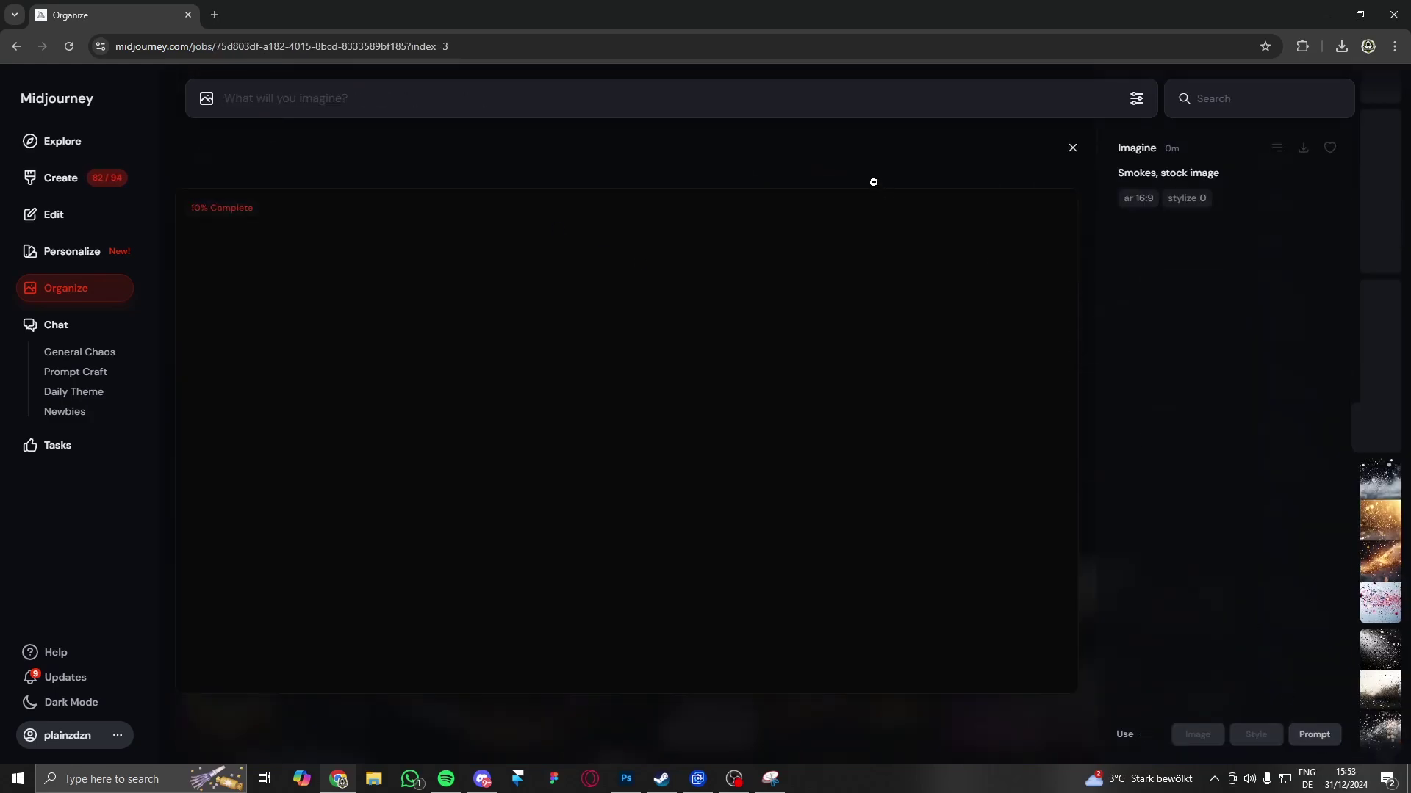
{"action": "key", "text": "Escape"}
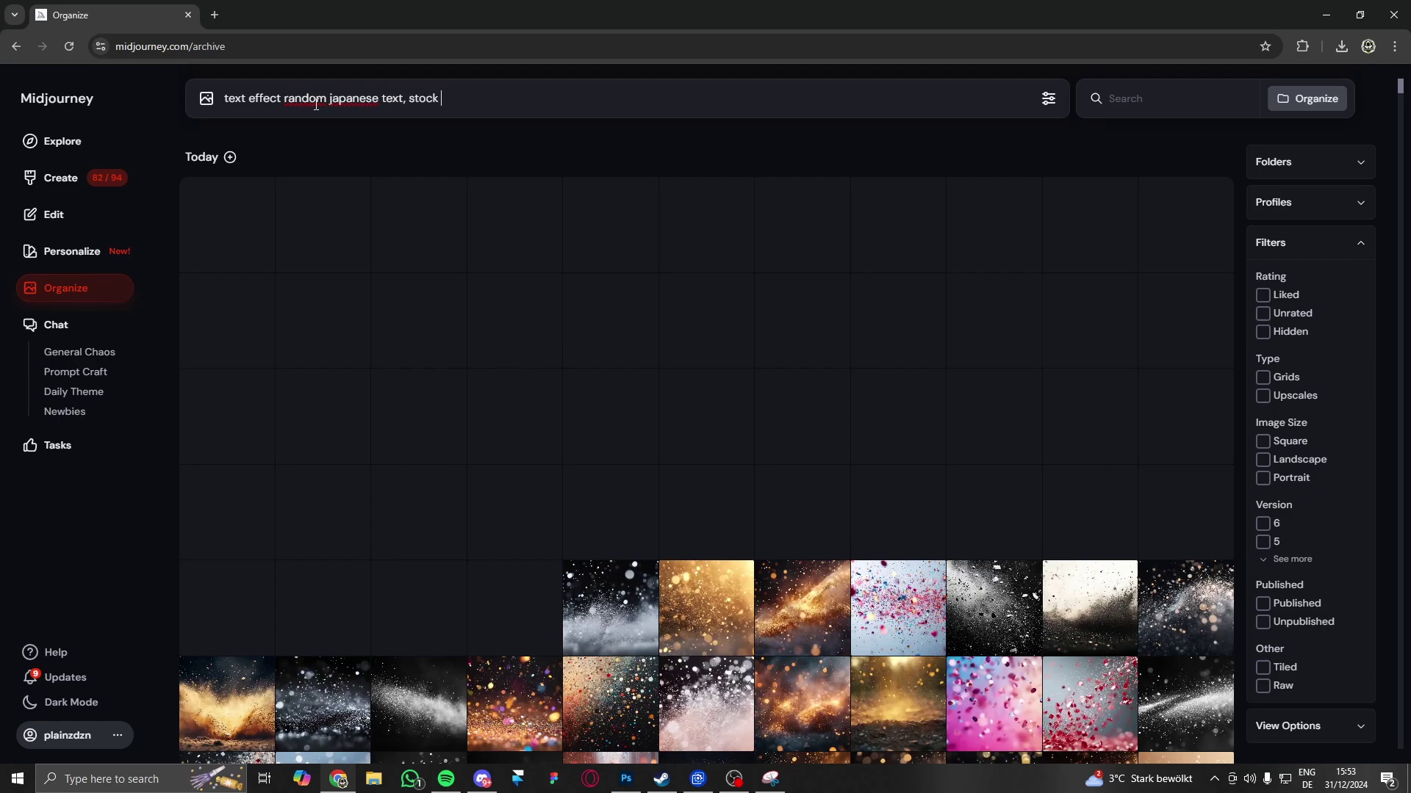
Step: Submit the prompt "text effect random japanese text, stock image" and resubmit it with the aspect ratio changed to 16:9
{"action": "key", "text": "Return"}
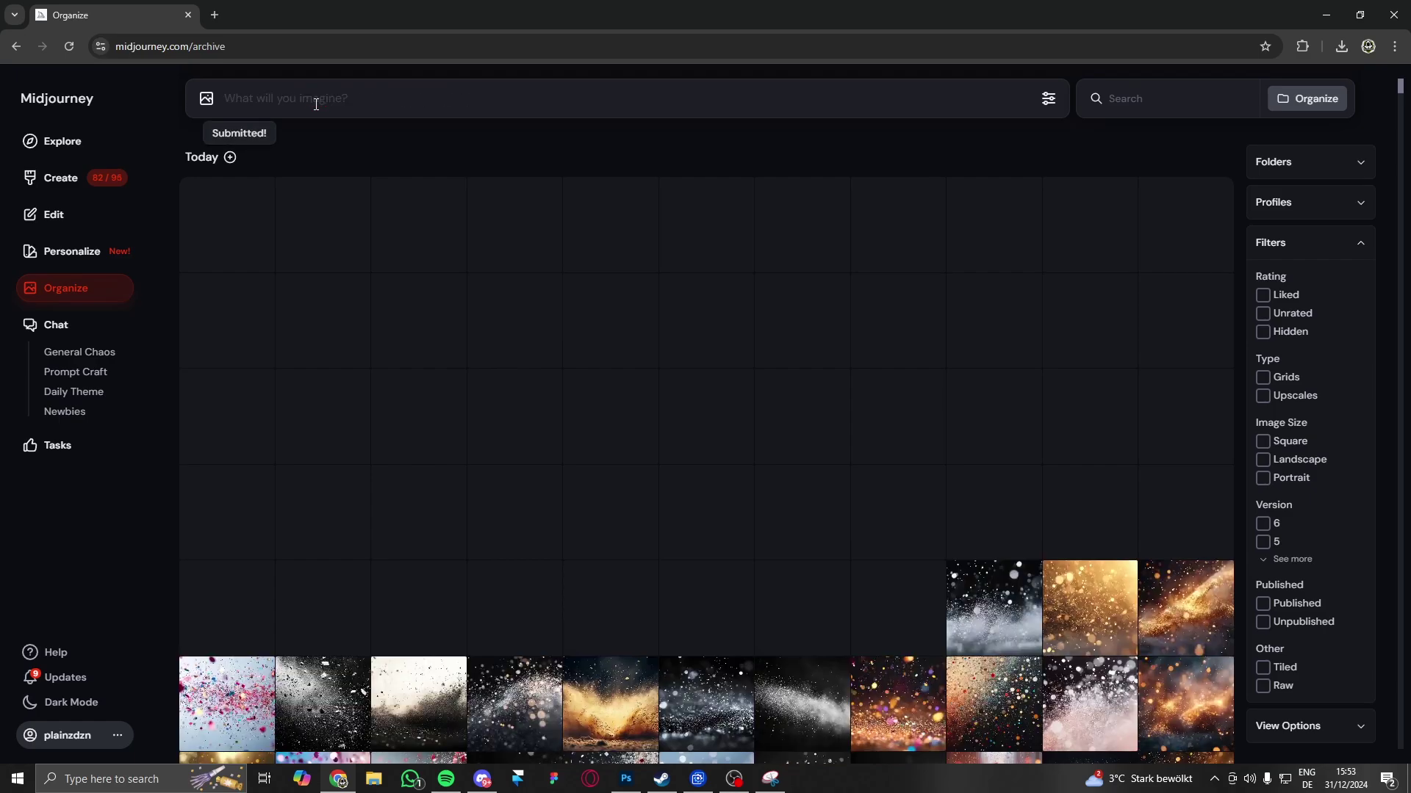
{"action": "left_click", "coordinate": [314, 263]}
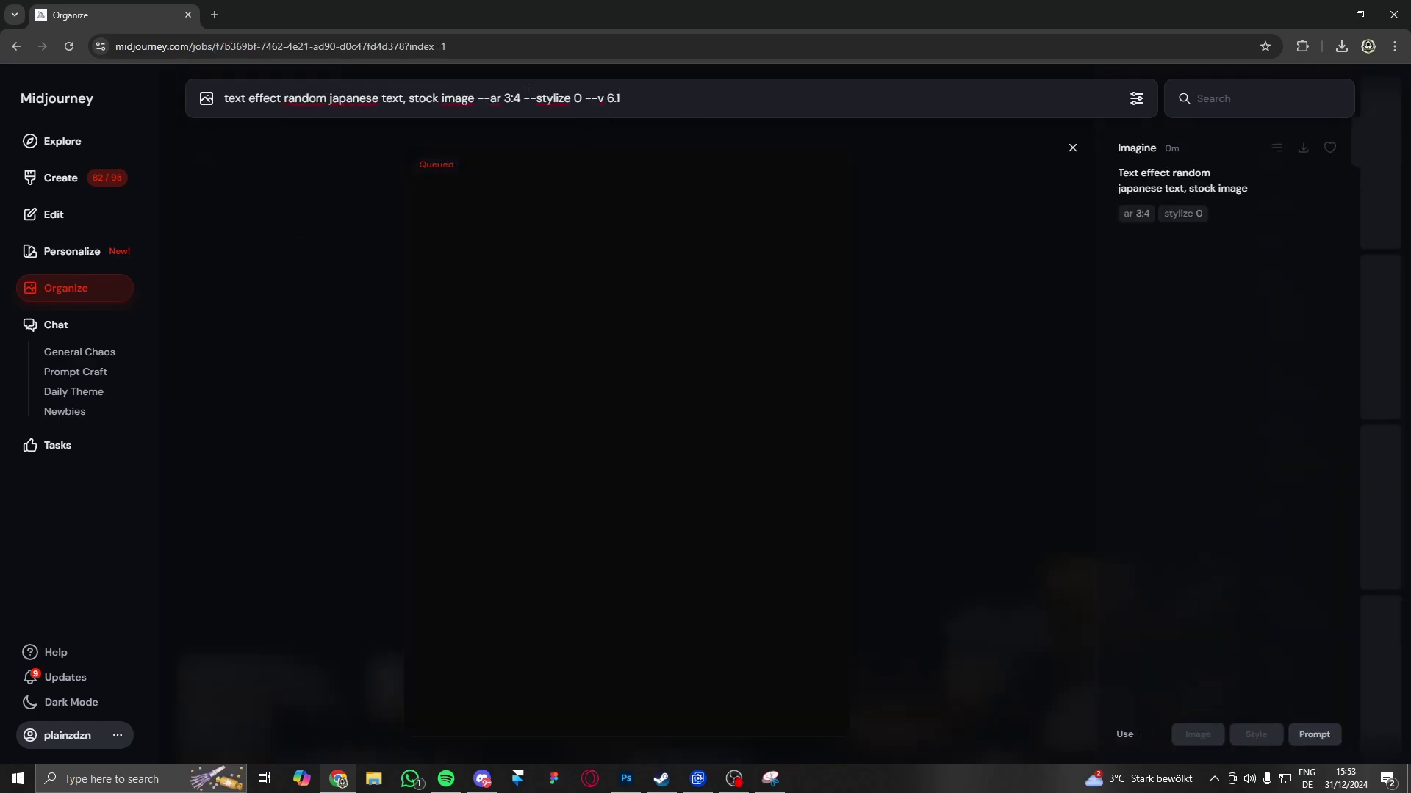
{"action": "type", "text": "16:9"}
{"action": "key", "text": "Return"}
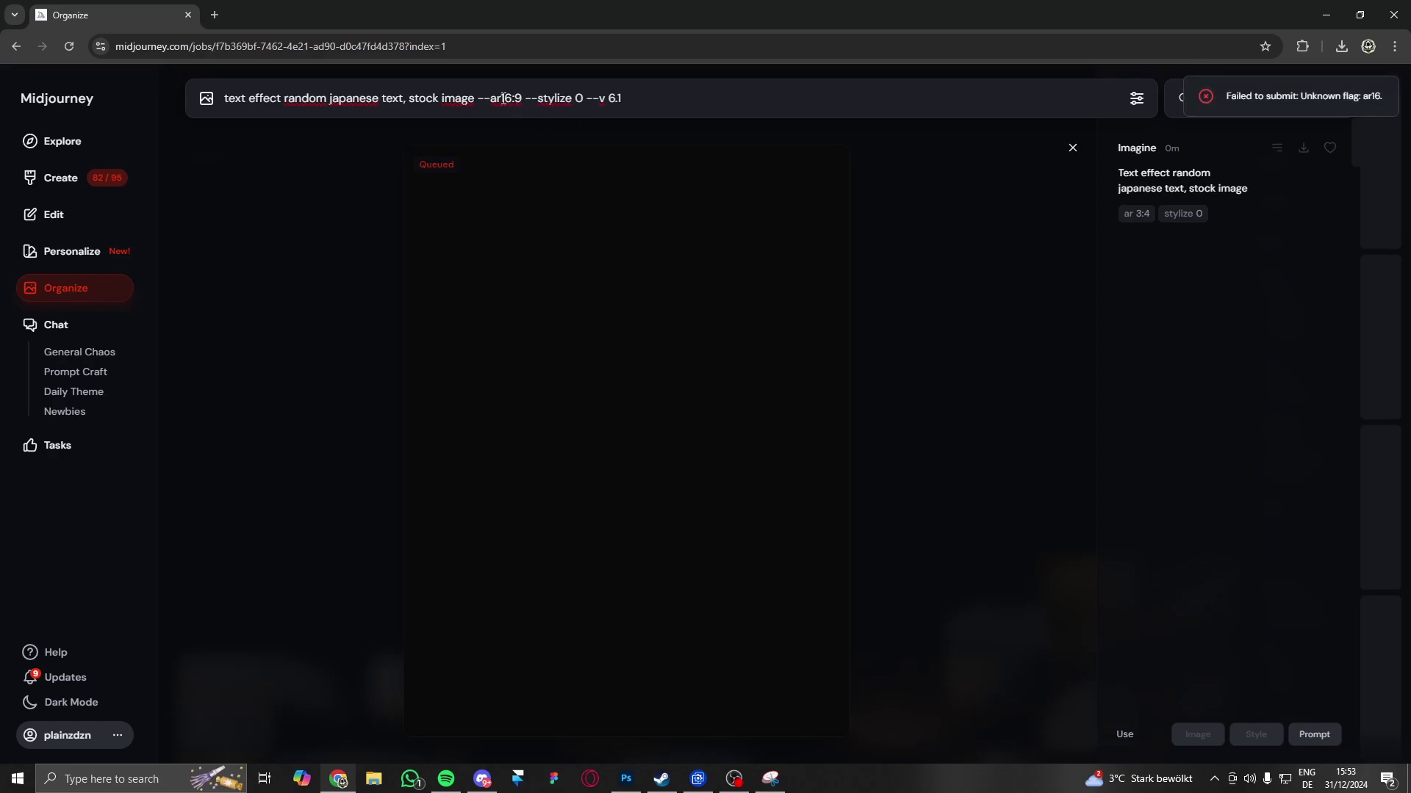
{"action": "key", "text": "Left"}
{"action": "key", "text": "Left"}
{"action": "key", "text": "Left"}
{"action": "key", "text": "Left"}
{"action": "key", "text": "Left"}
{"action": "key", "text": "Return"}
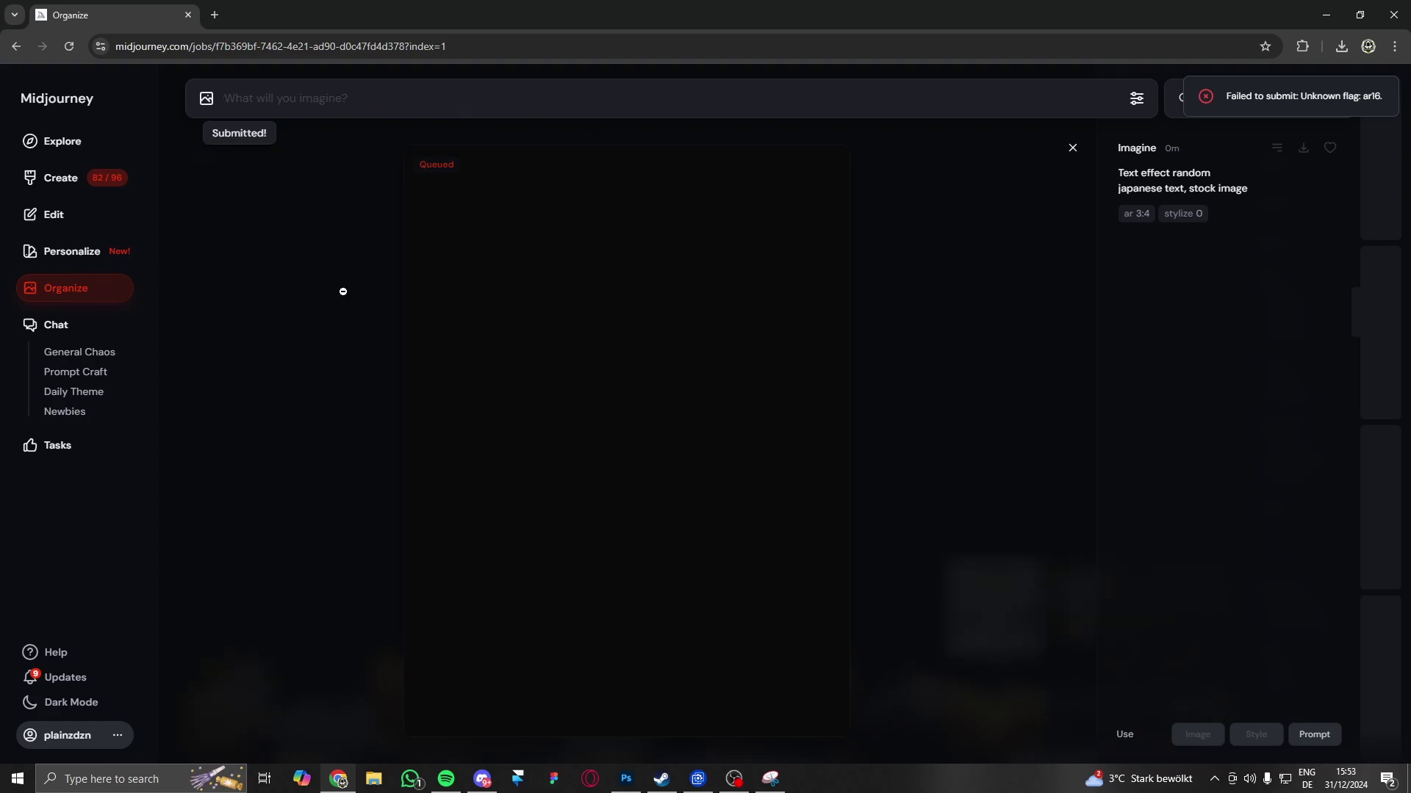
Step: Reuse the 16:9 Japanese text effect prompt for several more generations and return to the image archive
{"action": "left_click", "coordinate": [343, 291]}
{"action": "left_click", "coordinate": [465, 378]}
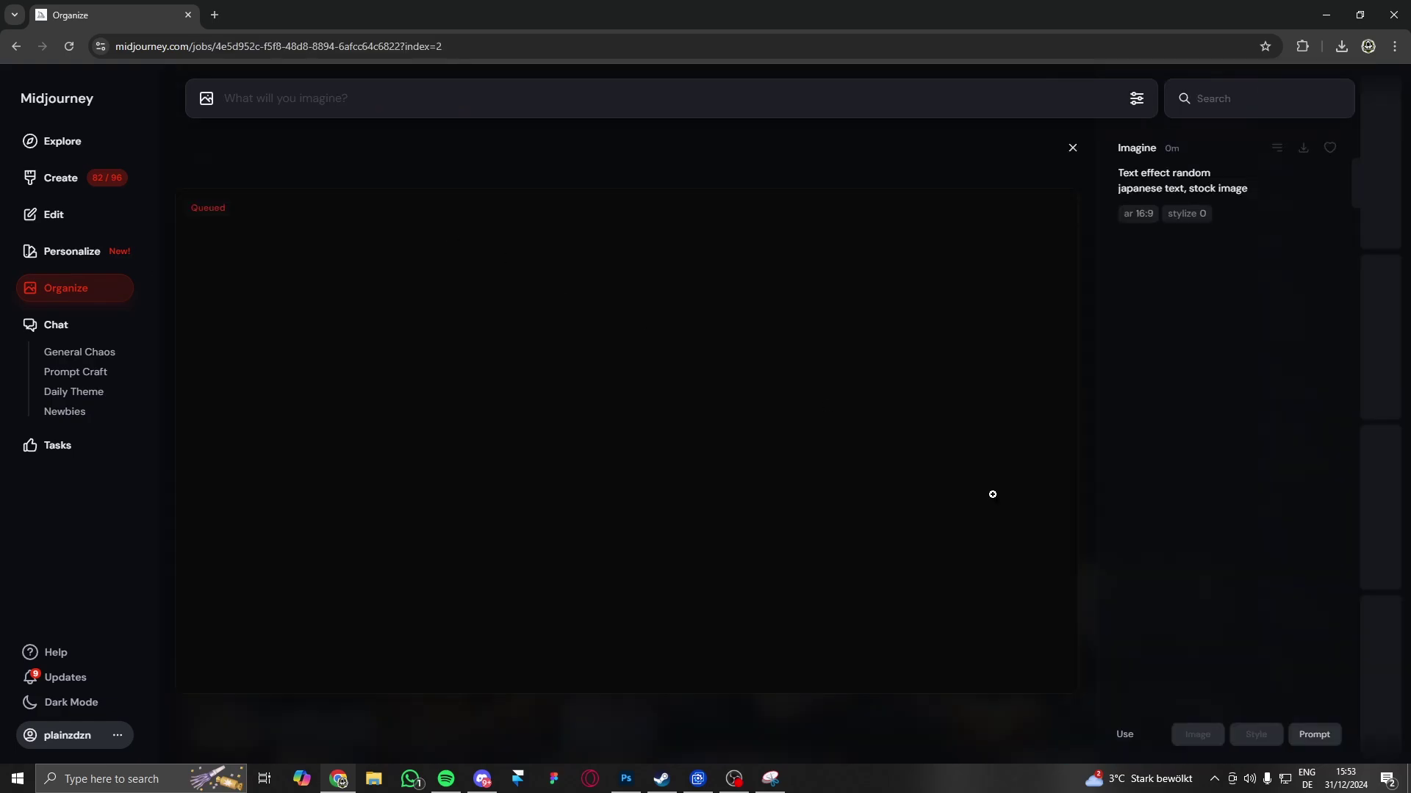
{"action": "left_click", "coordinate": [1314, 734]}
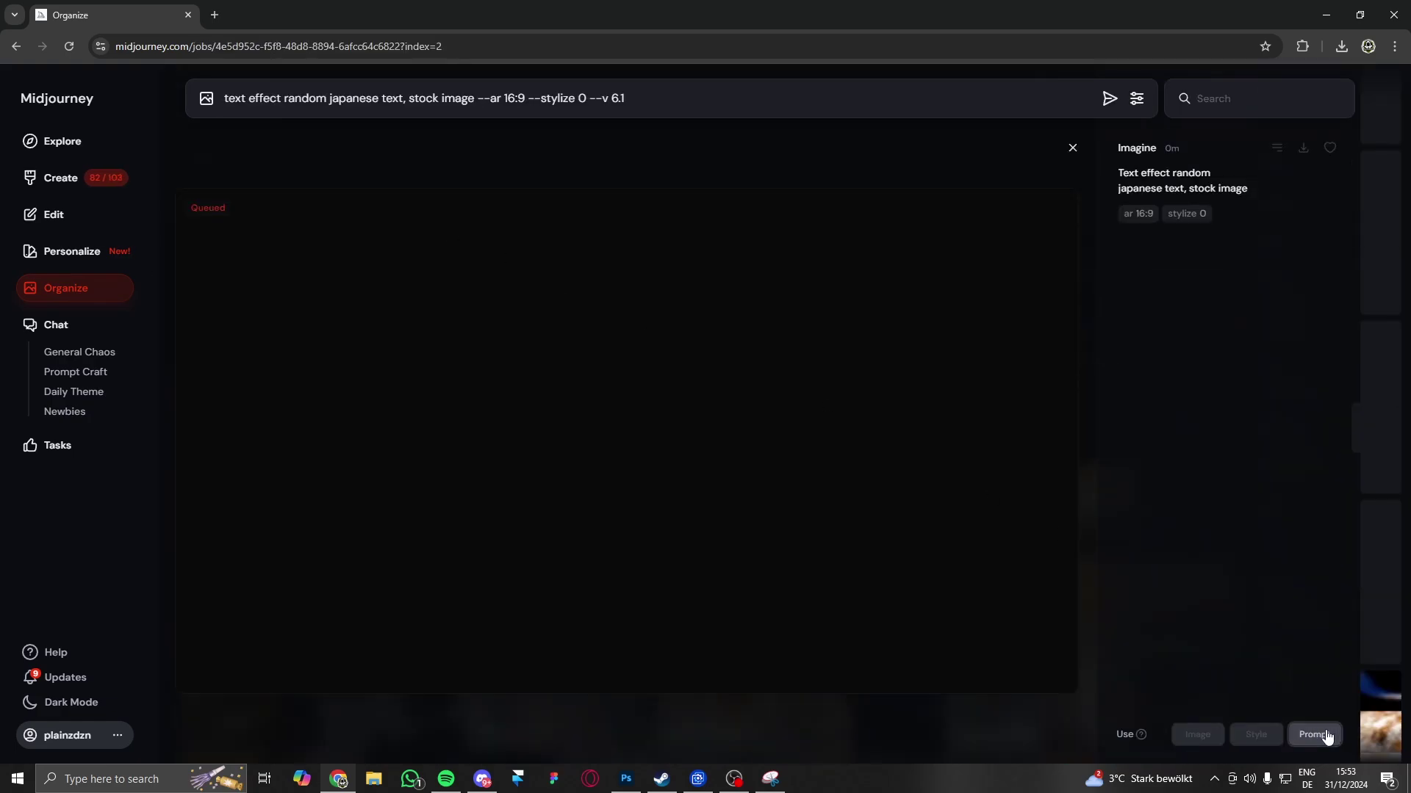
{"action": "key", "text": "Return"}
{"action": "left_click", "coordinate": [1071, 149]}
Step: Look over the generated smoke and particle images and briefly check the running recording in OBS
{"action": "scroll", "coordinate": [705, 441], "scroll_direction": "down", "scroll_amount": 6}
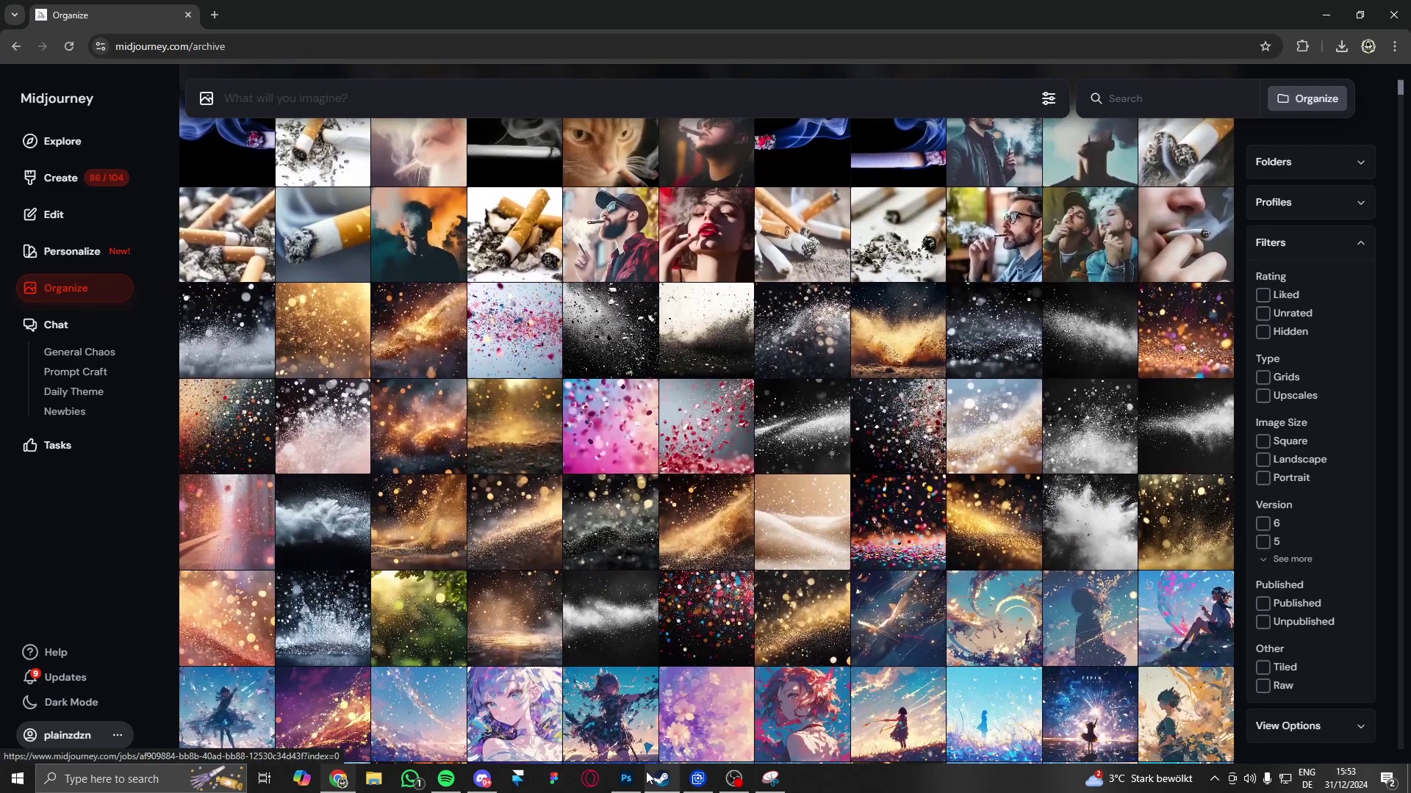
{"action": "left_click", "coordinate": [734, 778]}
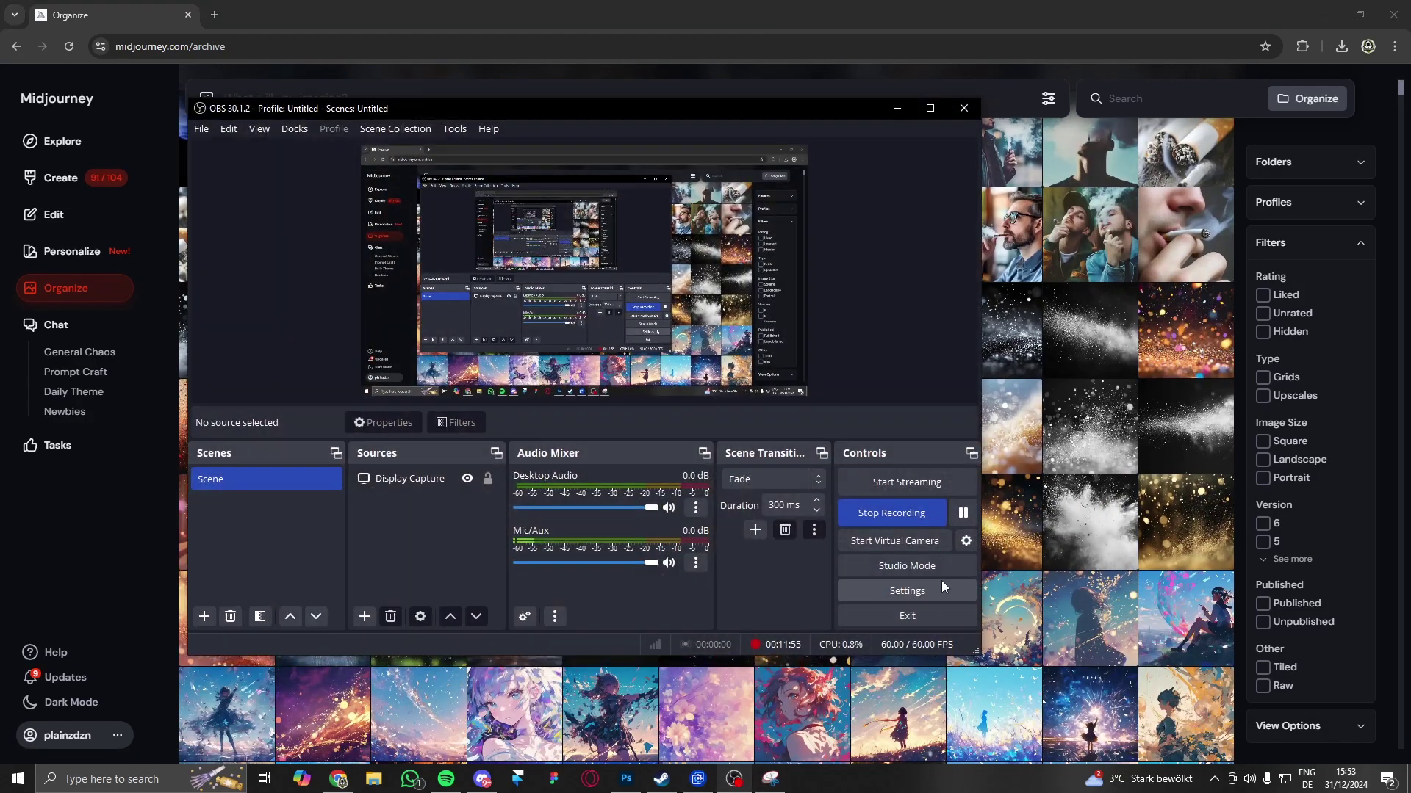
{"action": "left_click", "coordinate": [896, 108]}
Step: Start a Creative upscale of the green flying-leaves particle image and return to the image archive
{"action": "left_click", "coordinate": [1092, 544]}
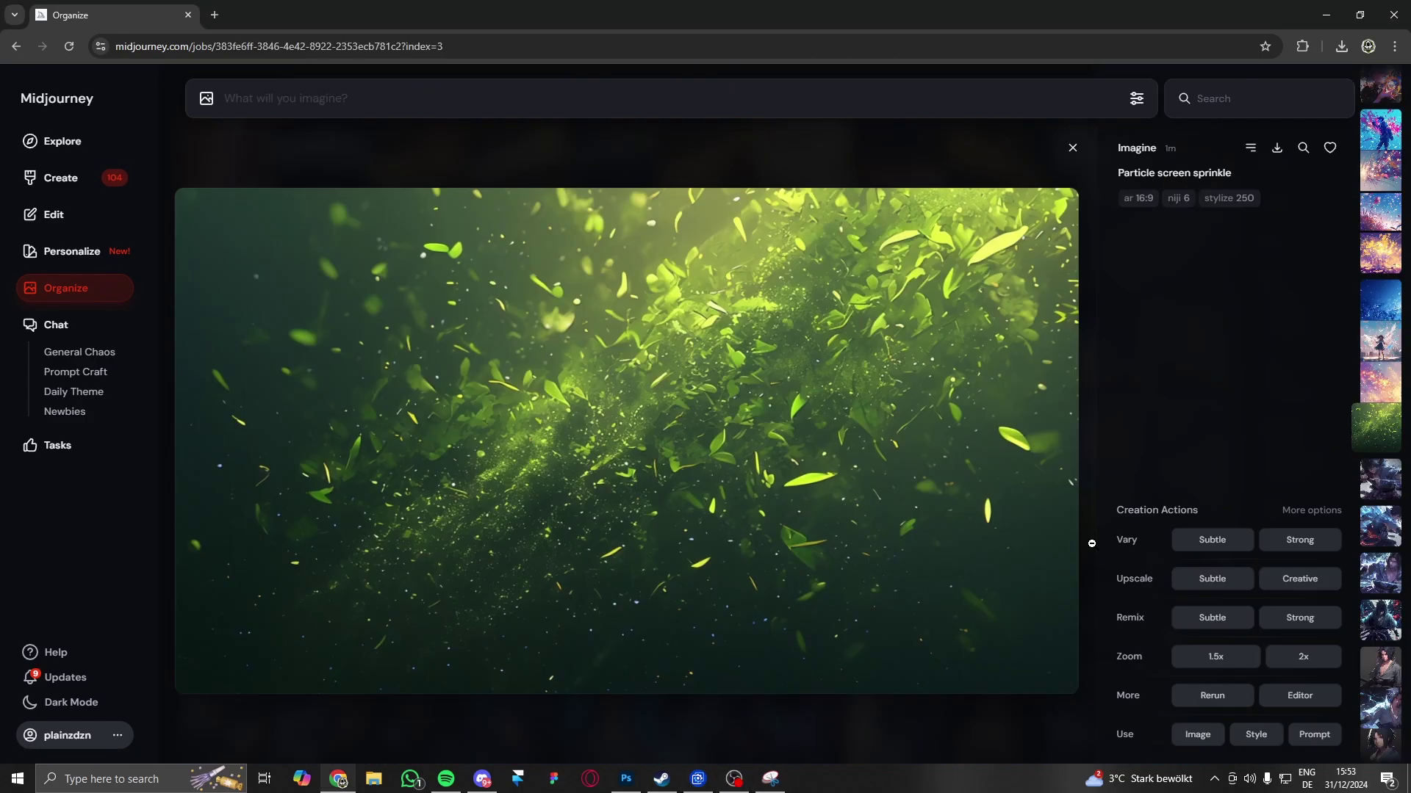
{"action": "left_click", "coordinate": [1315, 586]}
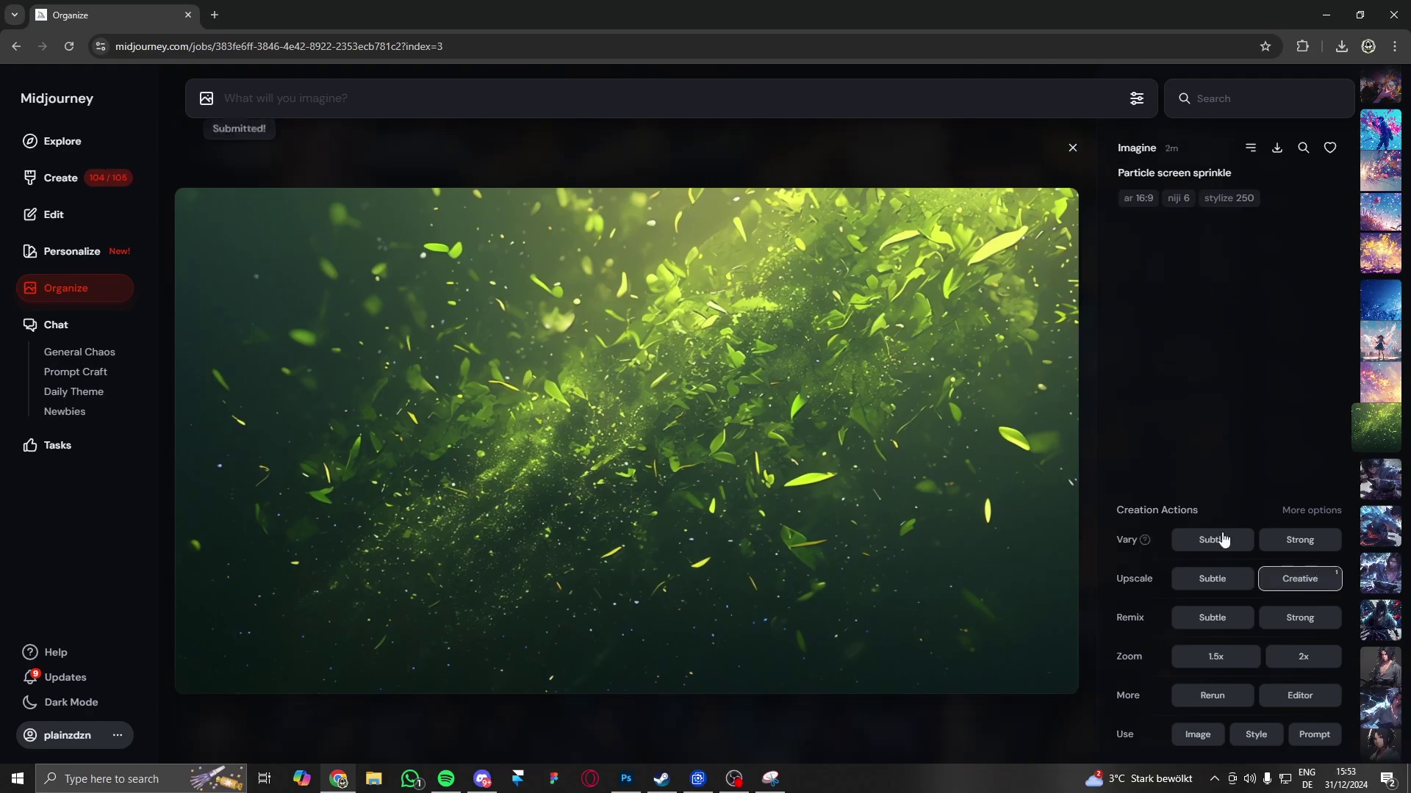
{"action": "left_click", "coordinate": [659, 134]}
Step: Start a Creative upscale of the blue-white splash particle image on black and return to the image archive
{"action": "scroll", "coordinate": [414, 400], "scroll_direction": "up", "scroll_amount": 3}
{"action": "left_click", "coordinate": [414, 400]}
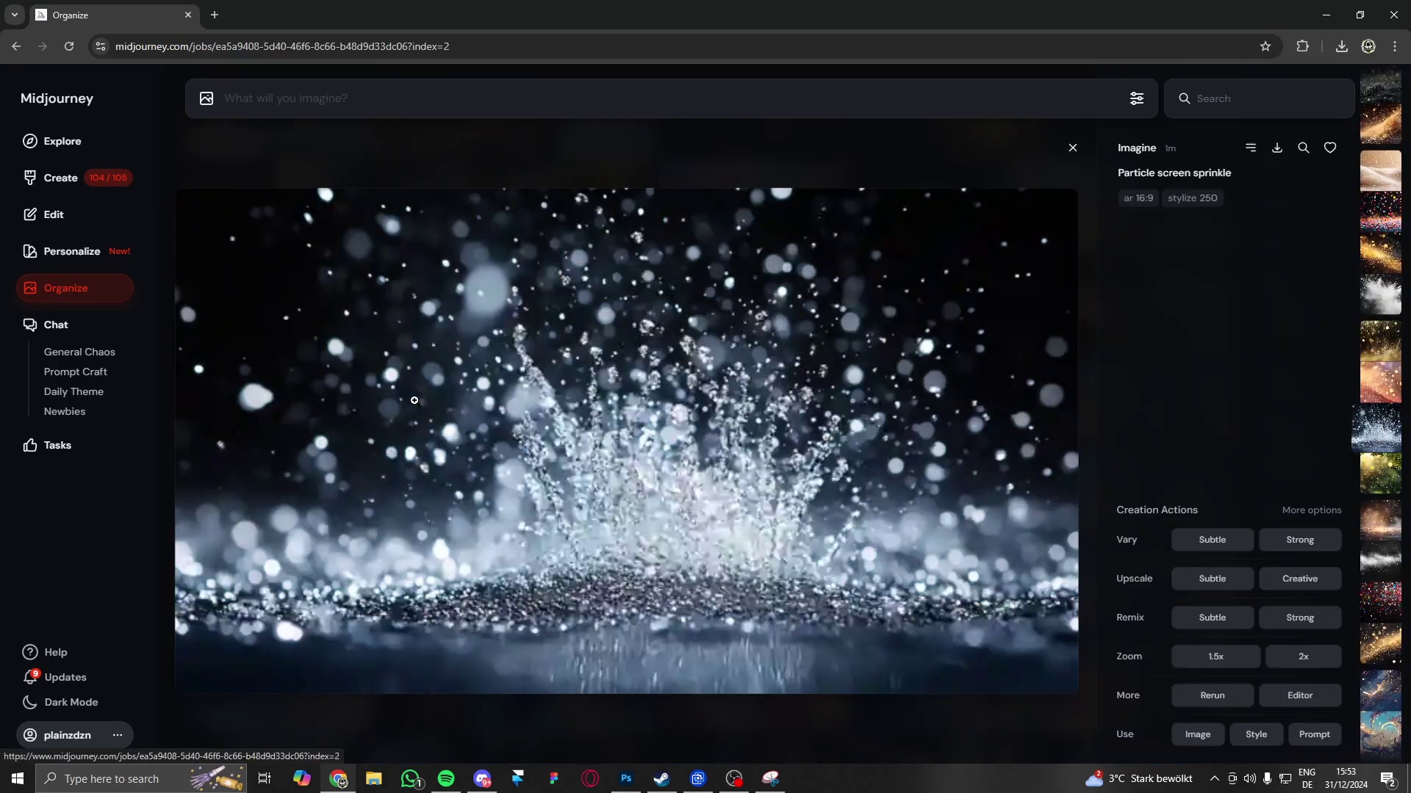
{"action": "left_click", "coordinate": [1299, 578]}
{"action": "key", "text": "Escape"}
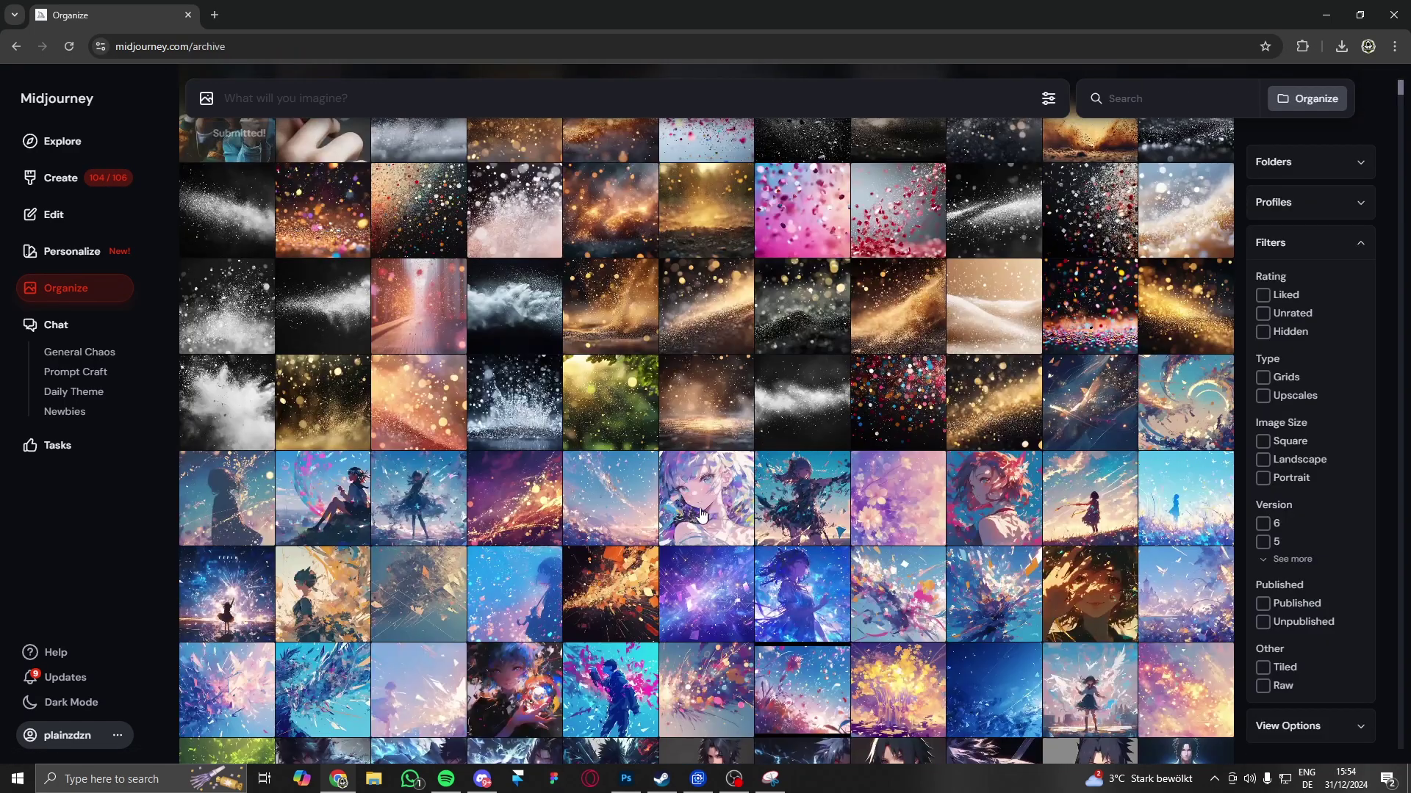
Step: Start a Creative upscale of the white powder stream that widens into a cloud on black
{"action": "scroll", "coordinate": [702, 514], "scroll_direction": "up", "scroll_amount": 3}
{"action": "left_click", "coordinate": [335, 529]}
{"action": "left_click", "coordinate": [1299, 578]}
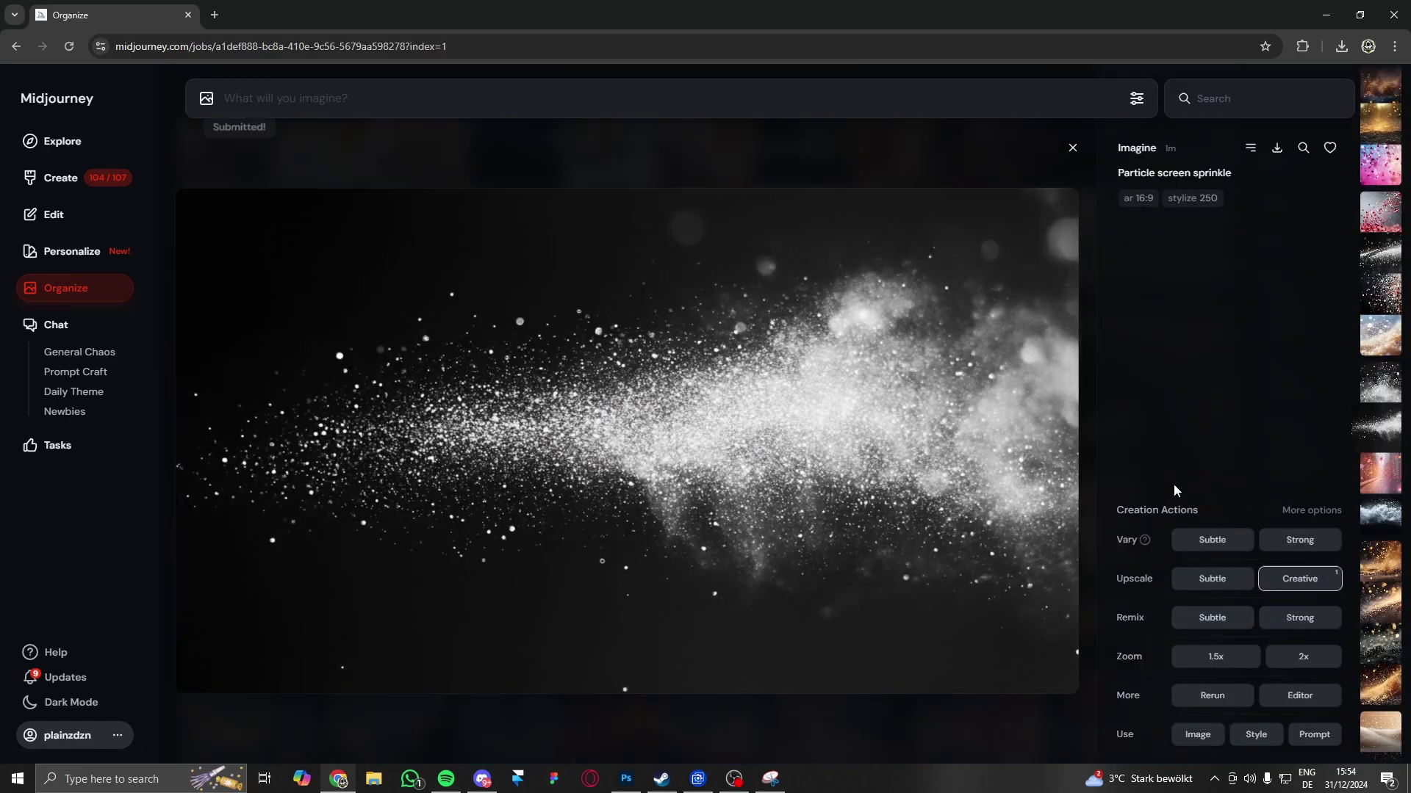
{"action": "left_click", "coordinate": [590, 176]}
Step: Start a Creative upscale of the dark silver glitter image with blurred light spots and return to the archive
{"action": "left_click", "coordinate": [227, 430]}
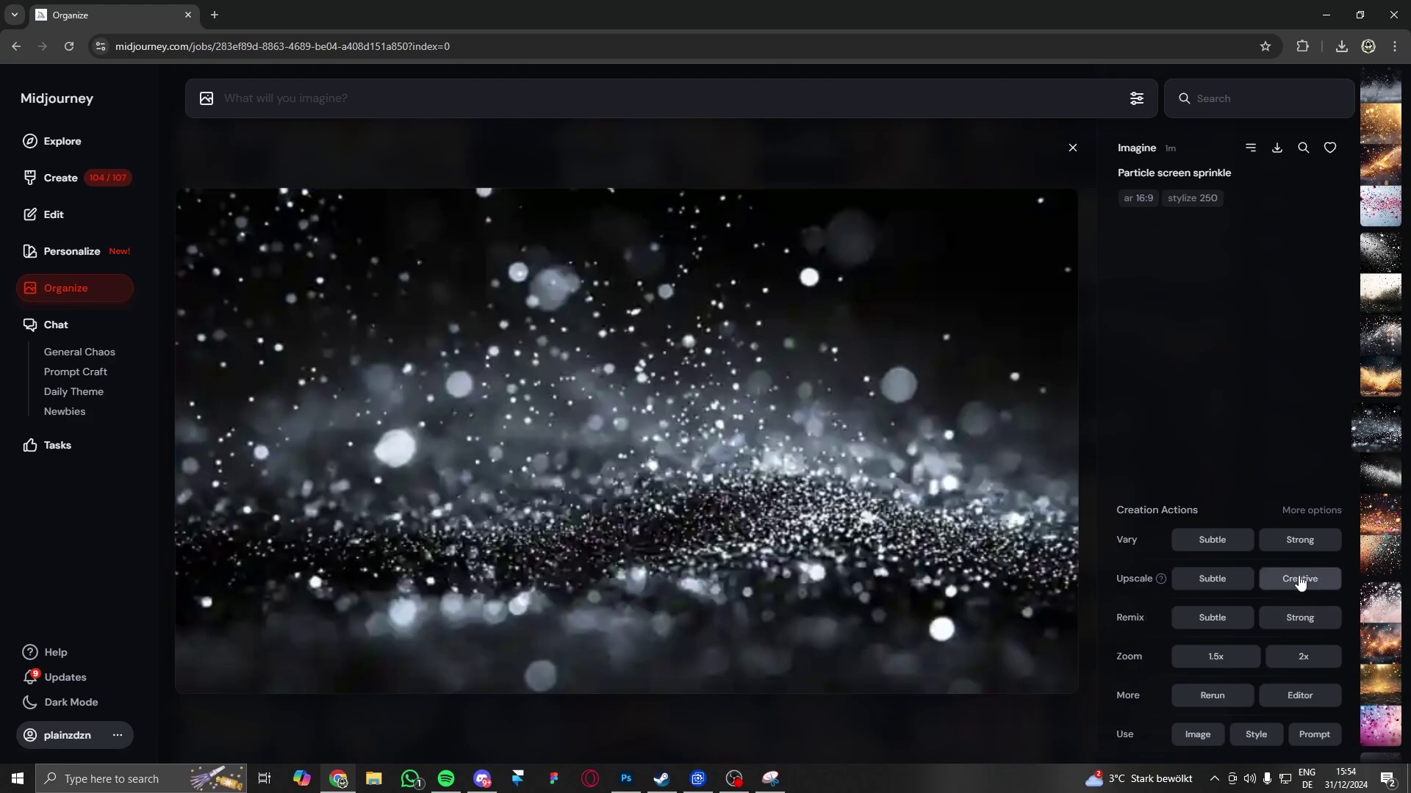
{"action": "left_click", "coordinate": [1299, 579]}
{"action": "key", "text": "Escape"}
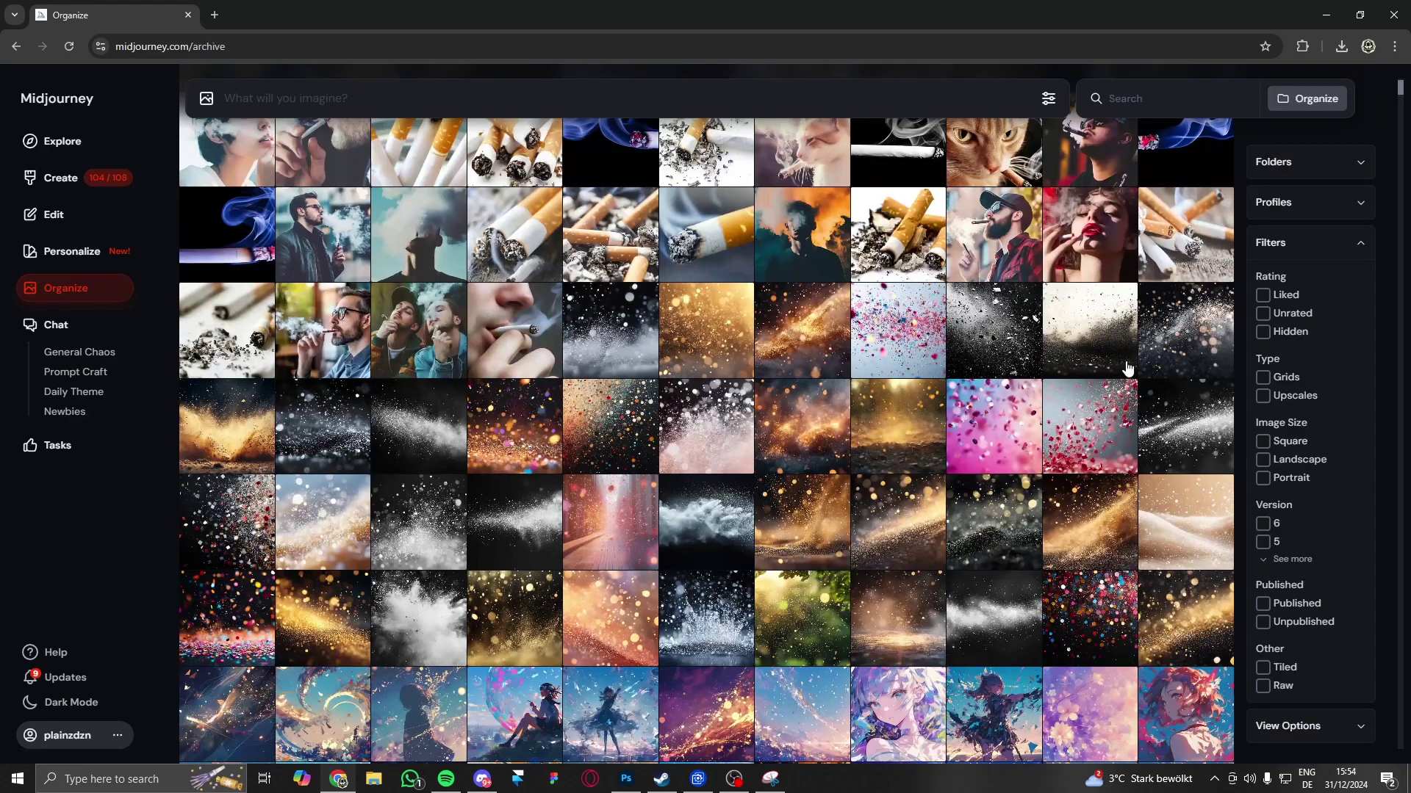
Step: Start a Creative upscale of the white dust band stretching across a black background and return to the archive
{"action": "left_click", "coordinate": [1016, 607]}
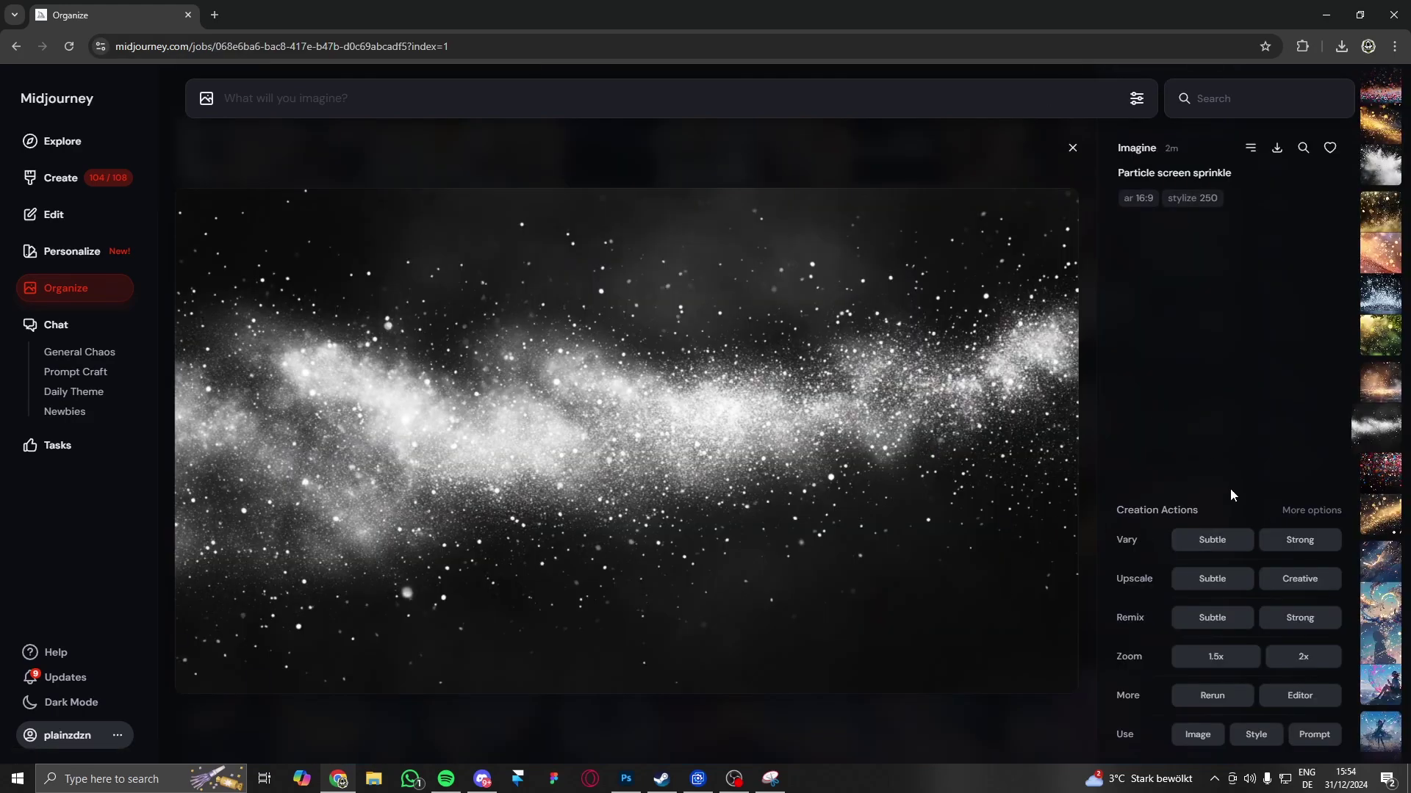
{"action": "left_click", "coordinate": [1313, 586]}
{"action": "key", "text": "Escape"}
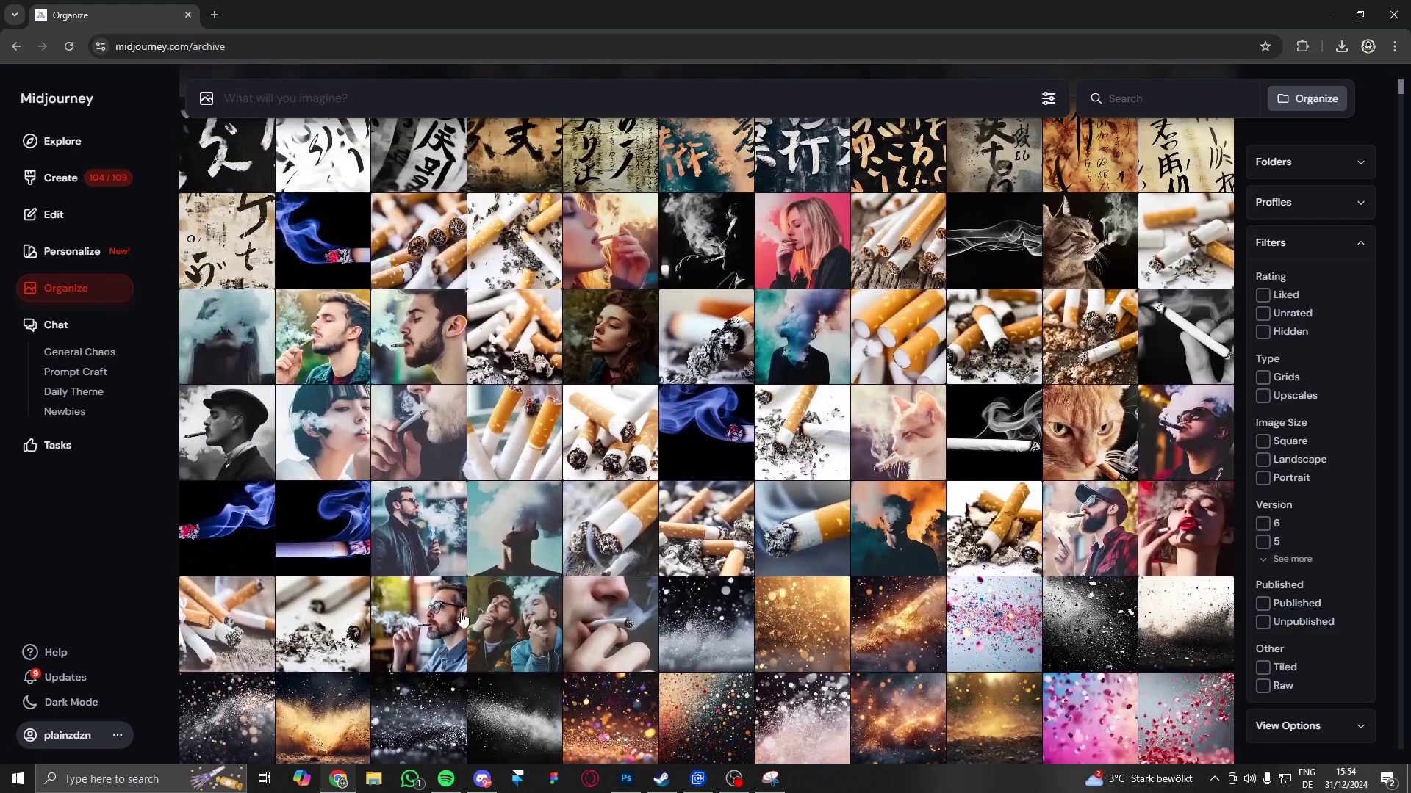
Step: Enlarge the snowy particle burst and the leather-jacketed man exhaling smoke to assess them as effect stock
{"action": "left_click", "coordinate": [674, 650]}
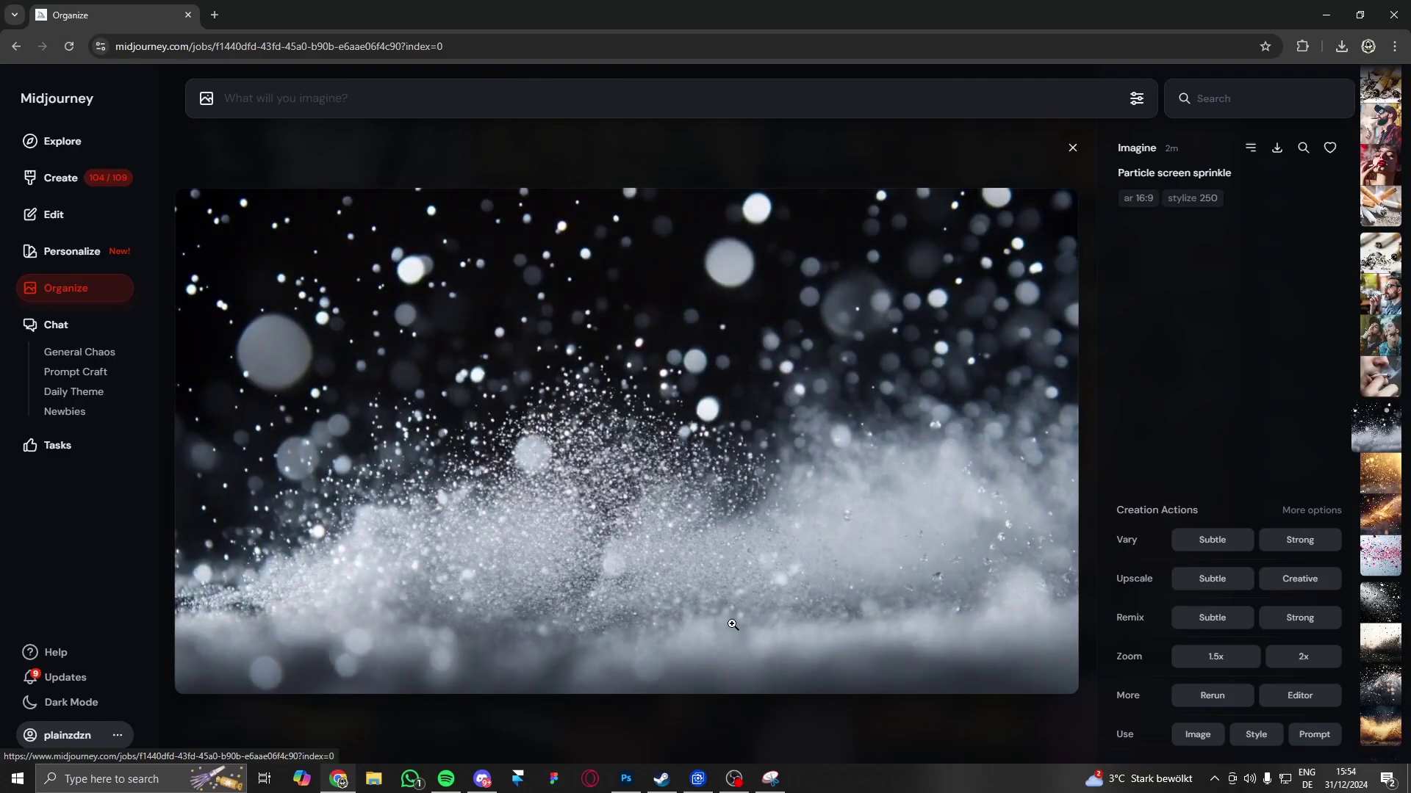
{"action": "key", "text": "Escape"}
{"action": "left_click", "coordinate": [423, 526]}
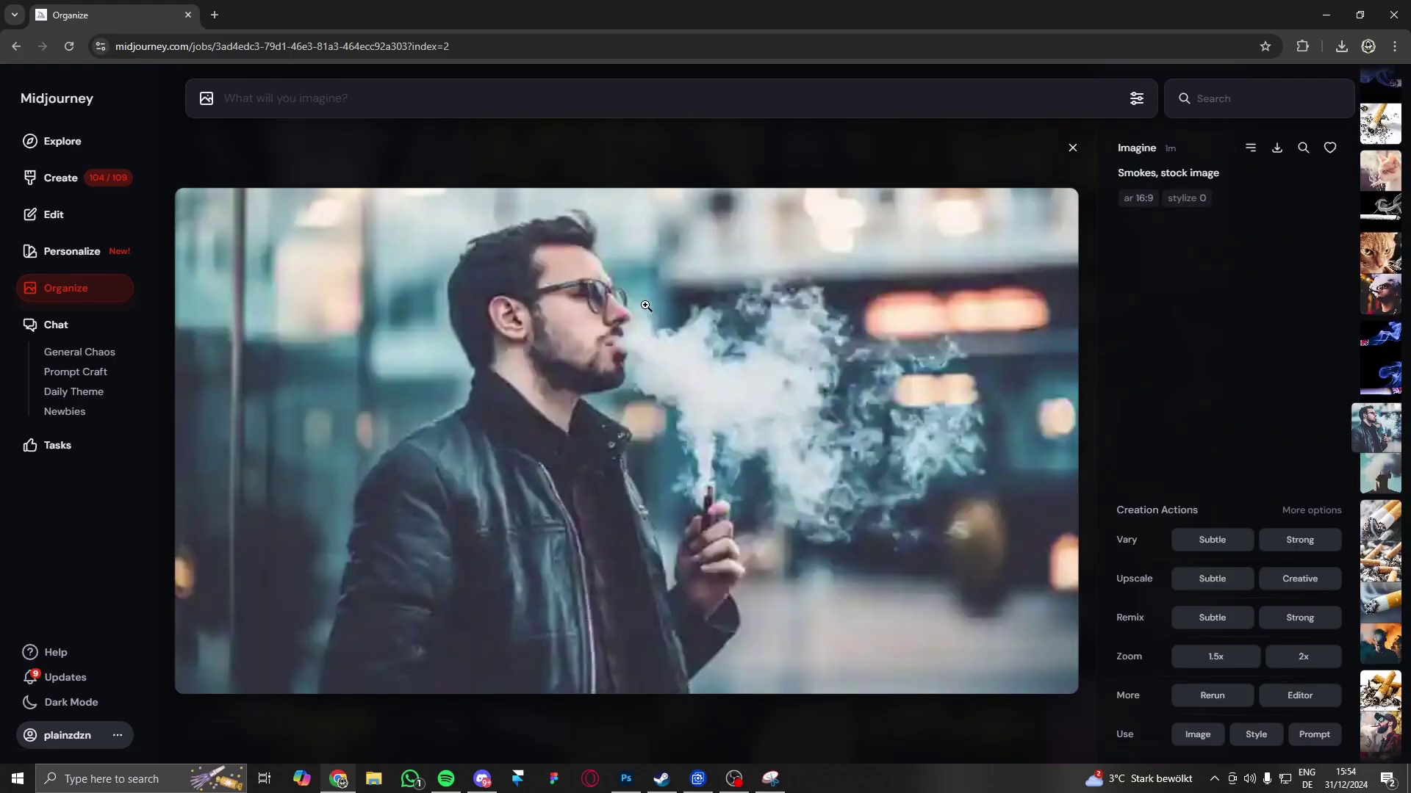
Step: Start a Creative upscale of the thin white smoke wisps stretching across black and return to the archive
{"action": "key", "text": "Escape"}
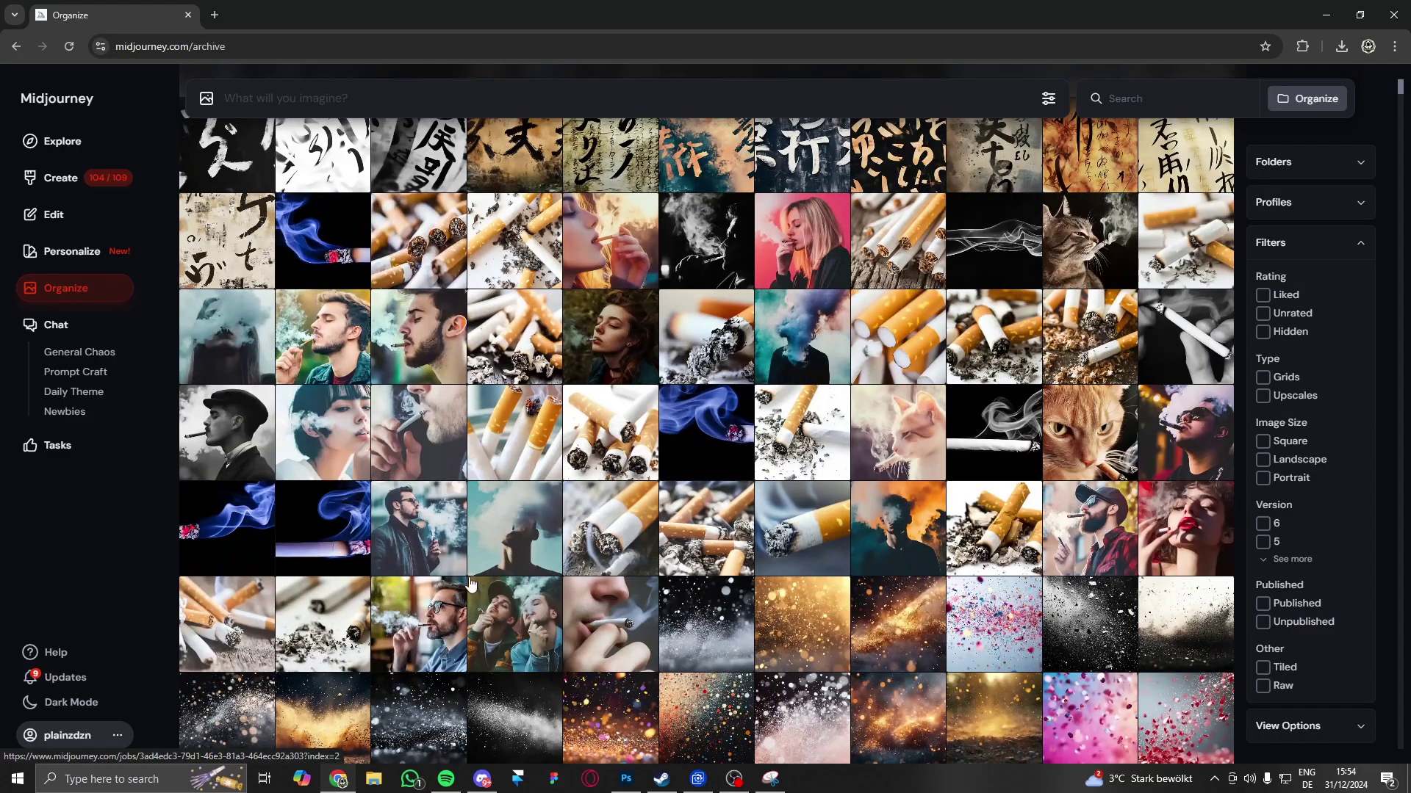
{"action": "left_click", "coordinate": [1013, 251]}
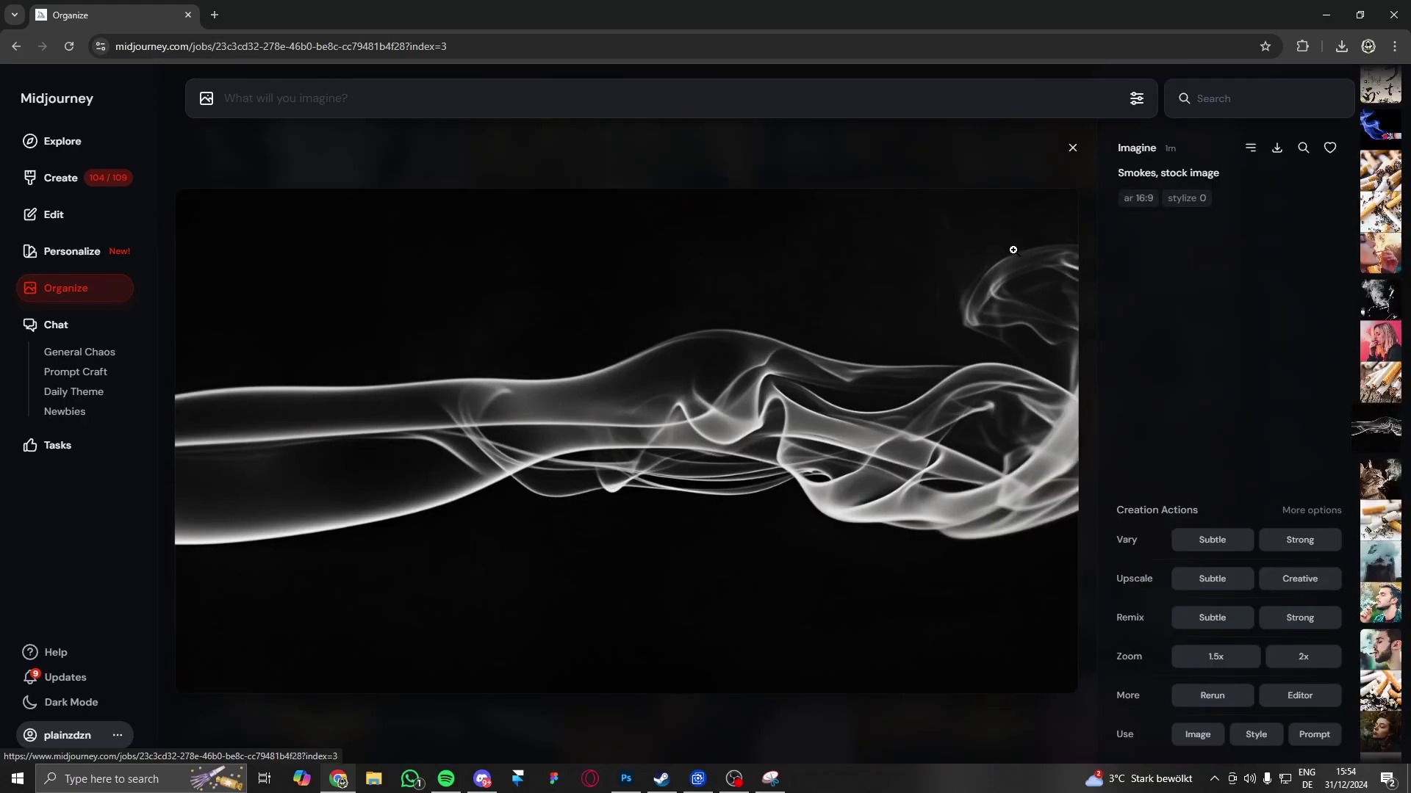
{"action": "left_click", "coordinate": [1298, 579]}
{"action": "key", "text": "Escape"}
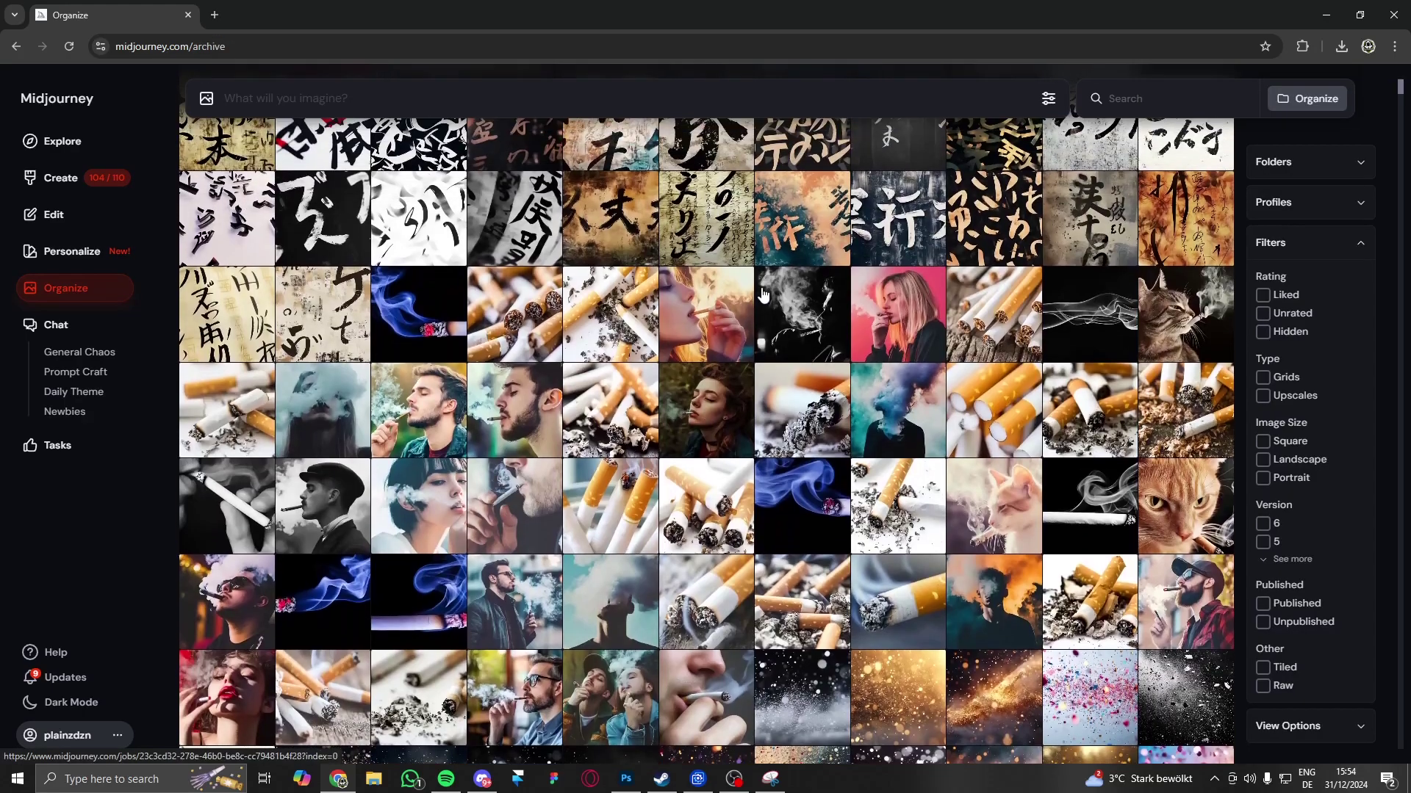
Step: Start a Creative upscale of the black-and-white silhouetted man smoking a cigarette and return to the archive's newest images
{"action": "left_click", "coordinate": [762, 294]}
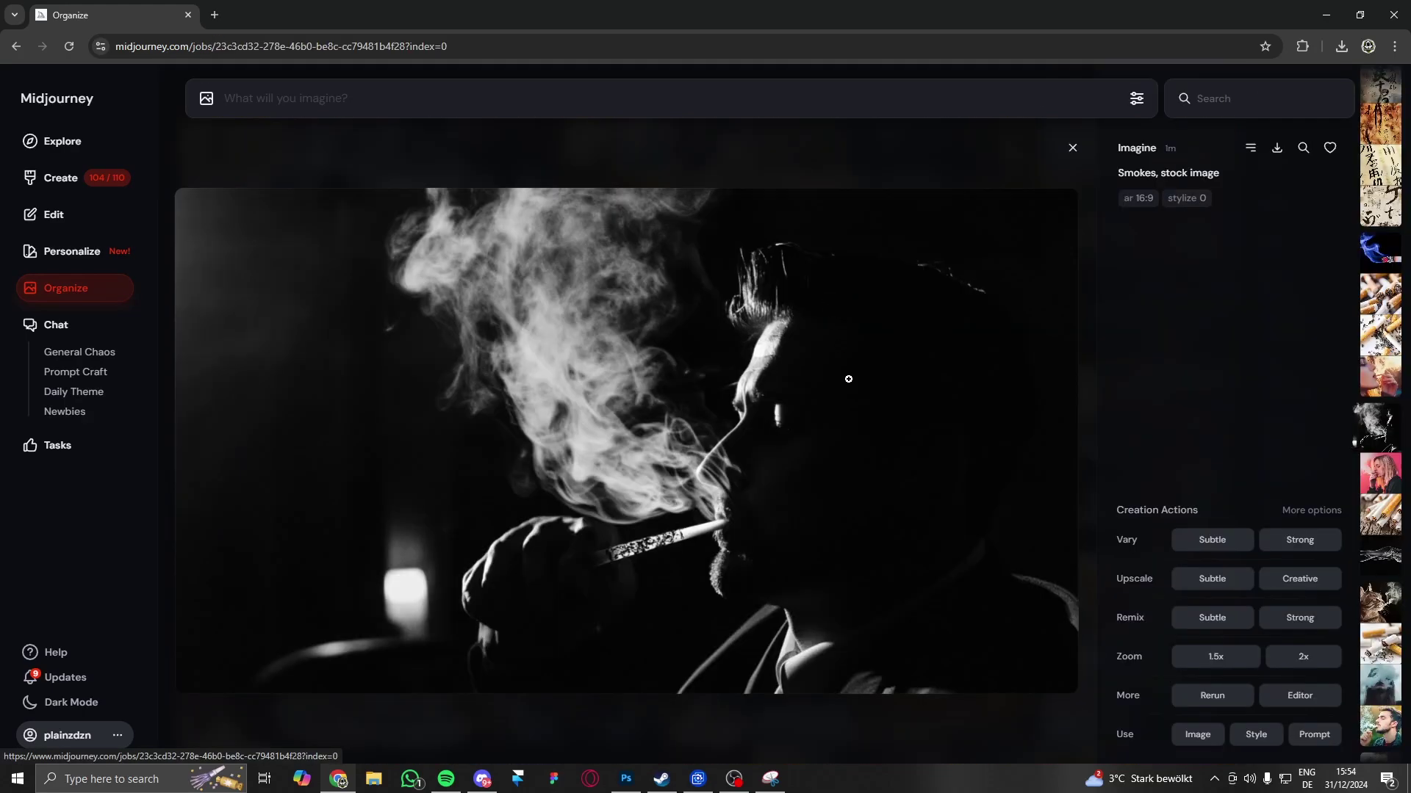
{"action": "left_click", "coordinate": [1298, 579]}
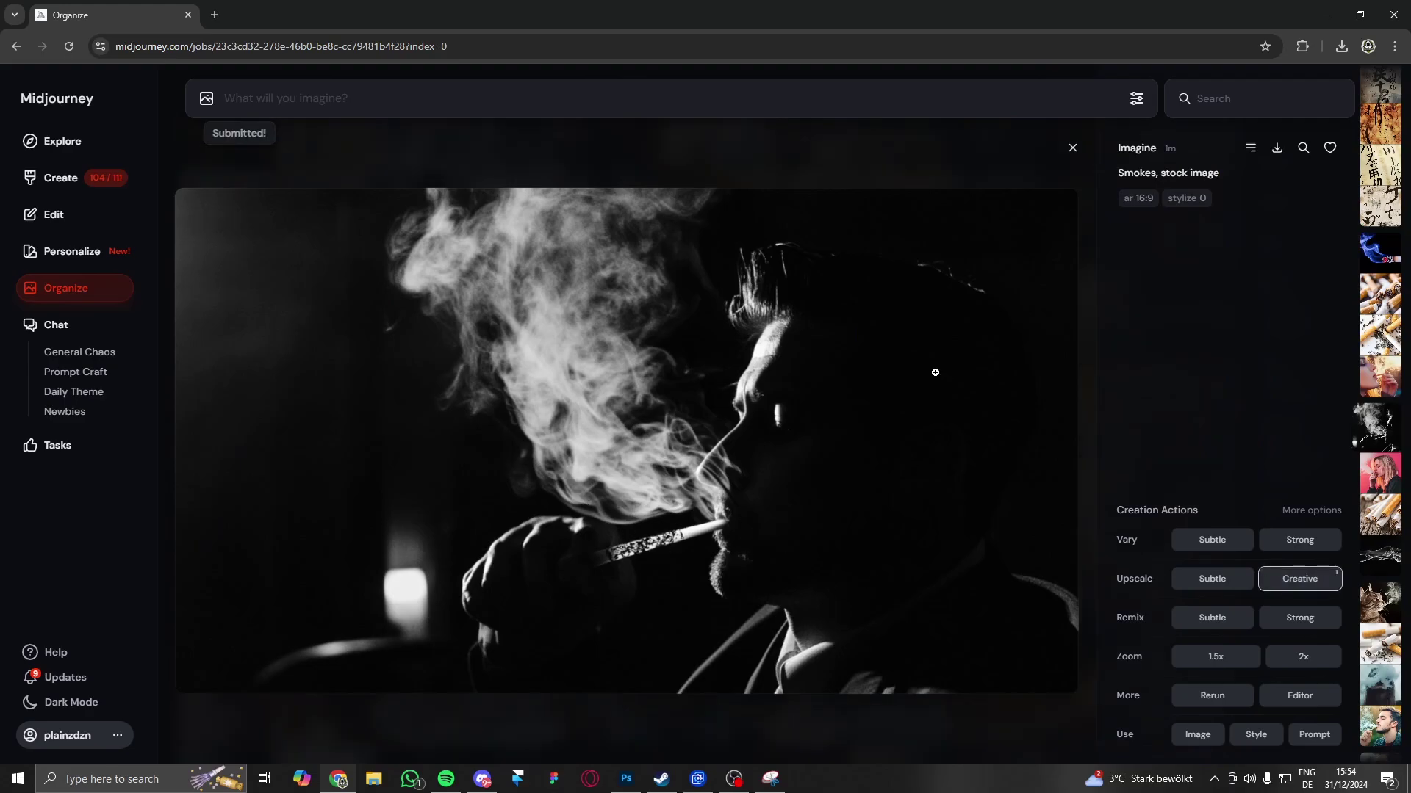
{"action": "key", "text": "Escape"}
{"action": "scroll", "coordinate": [268, 637], "scroll_direction": "up", "scroll_amount": 3}
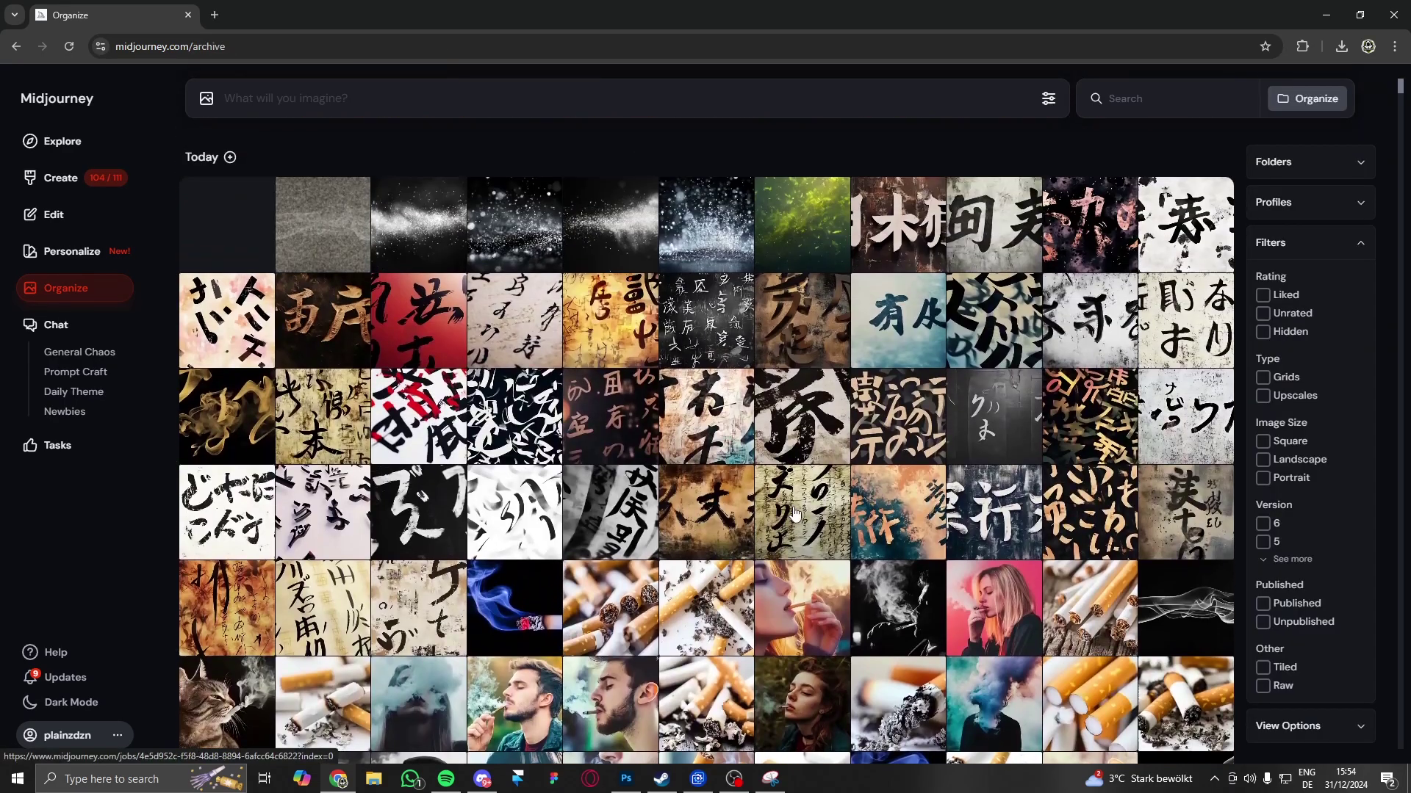
Step: Start a Creative upscale of the white Japanese brush characters on black and return to the archive
{"action": "left_click", "coordinate": [537, 507]}
{"action": "left_click", "coordinate": [756, 158]}
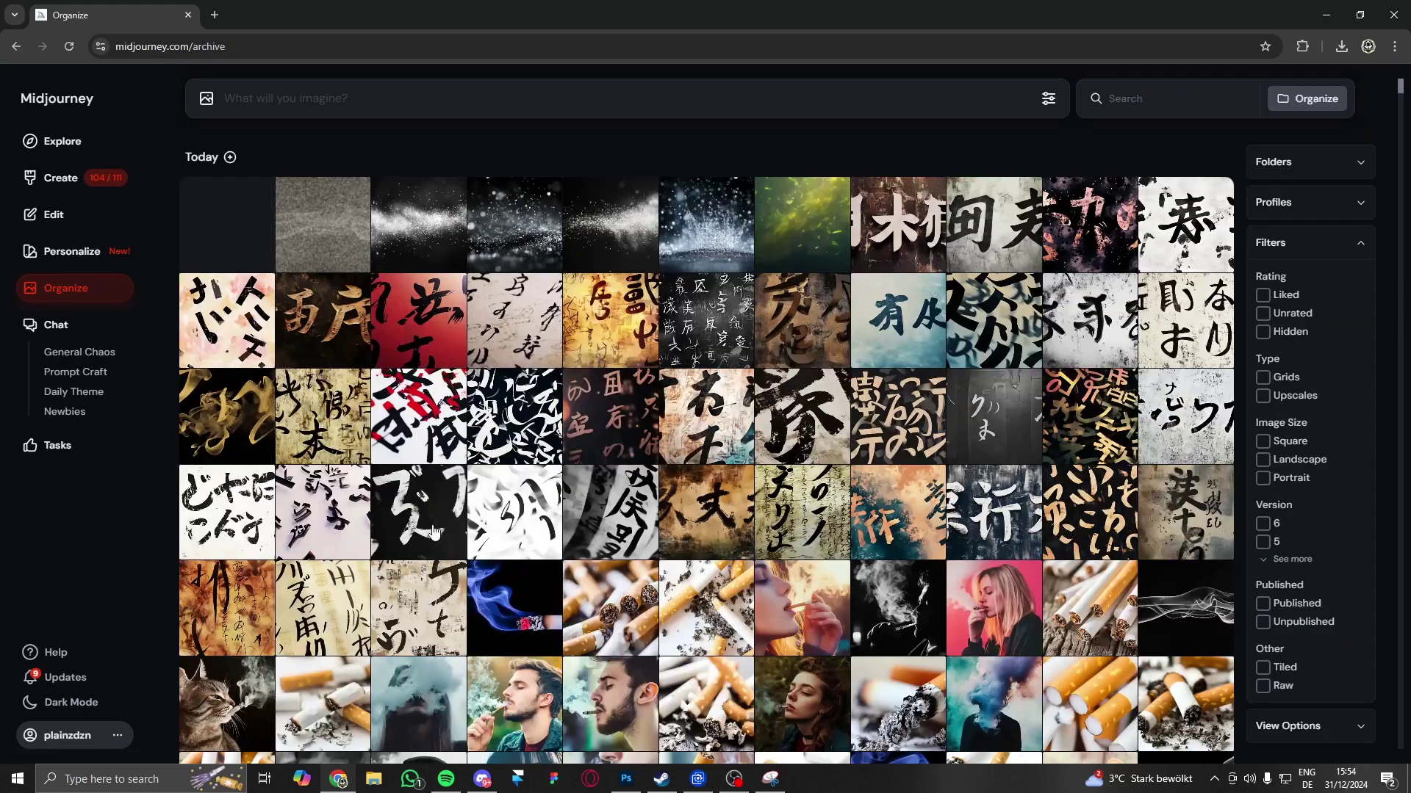
{"action": "left_click", "coordinate": [433, 532]}
{"action": "left_click", "coordinate": [1300, 579]}
{"action": "key", "text": "Escape"}
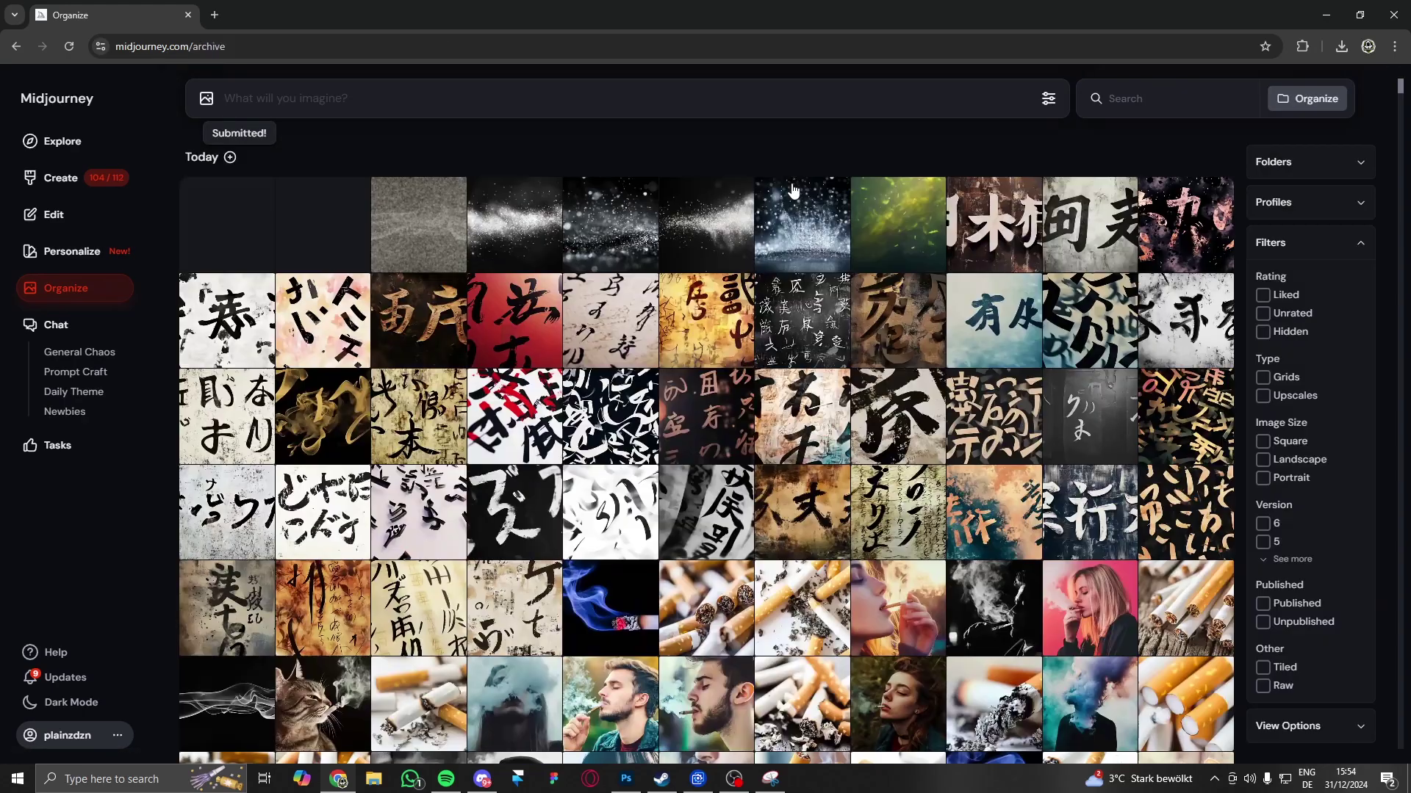
Step: Start a Creative upscale of the bold black Japanese characters on white grunge paper and return to the archive
{"action": "left_click", "coordinate": [227, 321]}
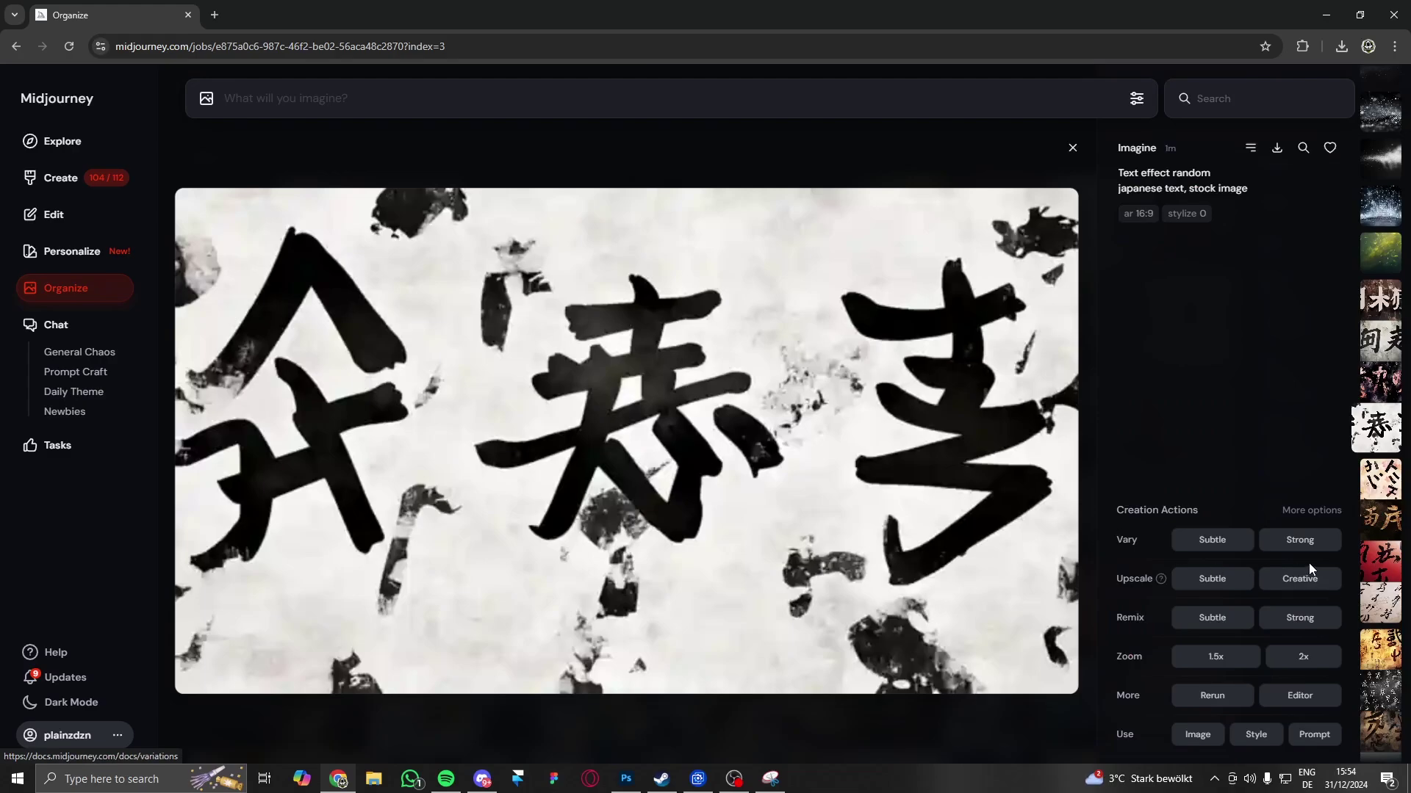
{"action": "left_click", "coordinate": [1300, 579]}
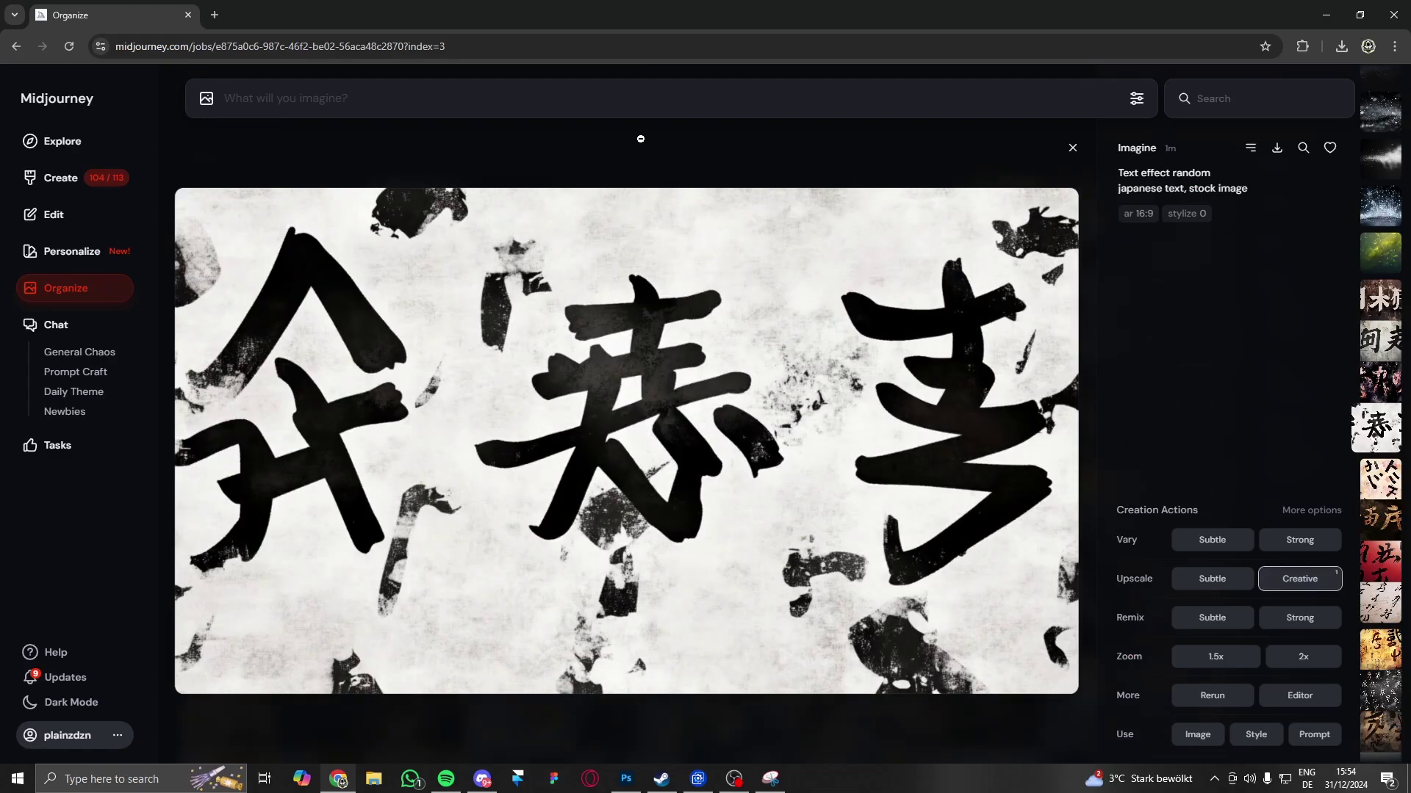
{"action": "left_click", "coordinate": [640, 139]}
Step: Start a Creative upscale of the scratched black board covered in white Japanese characters and return to the archive
{"action": "left_click", "coordinate": [896, 321]}
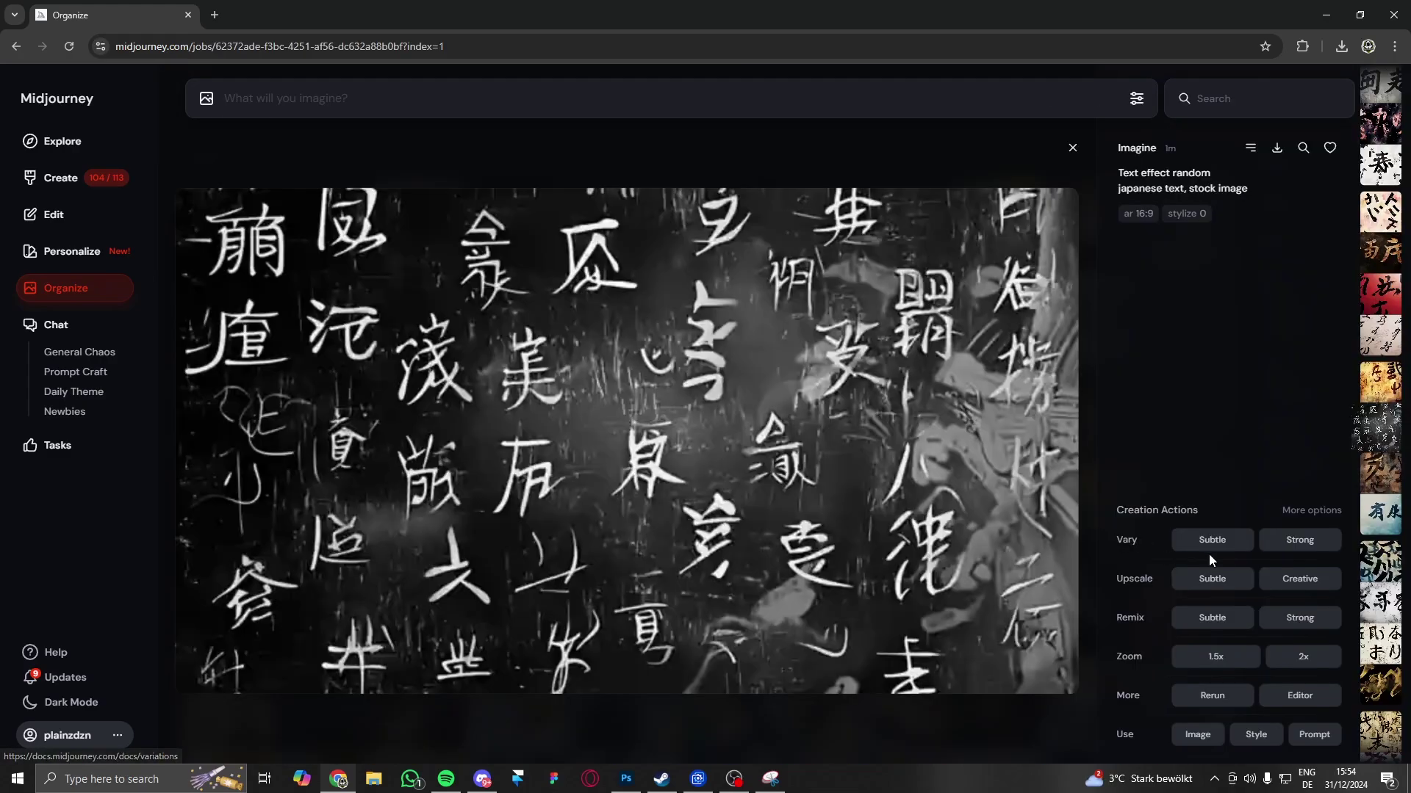
{"action": "left_click", "coordinate": [1300, 579]}
{"action": "key", "text": "Escape"}
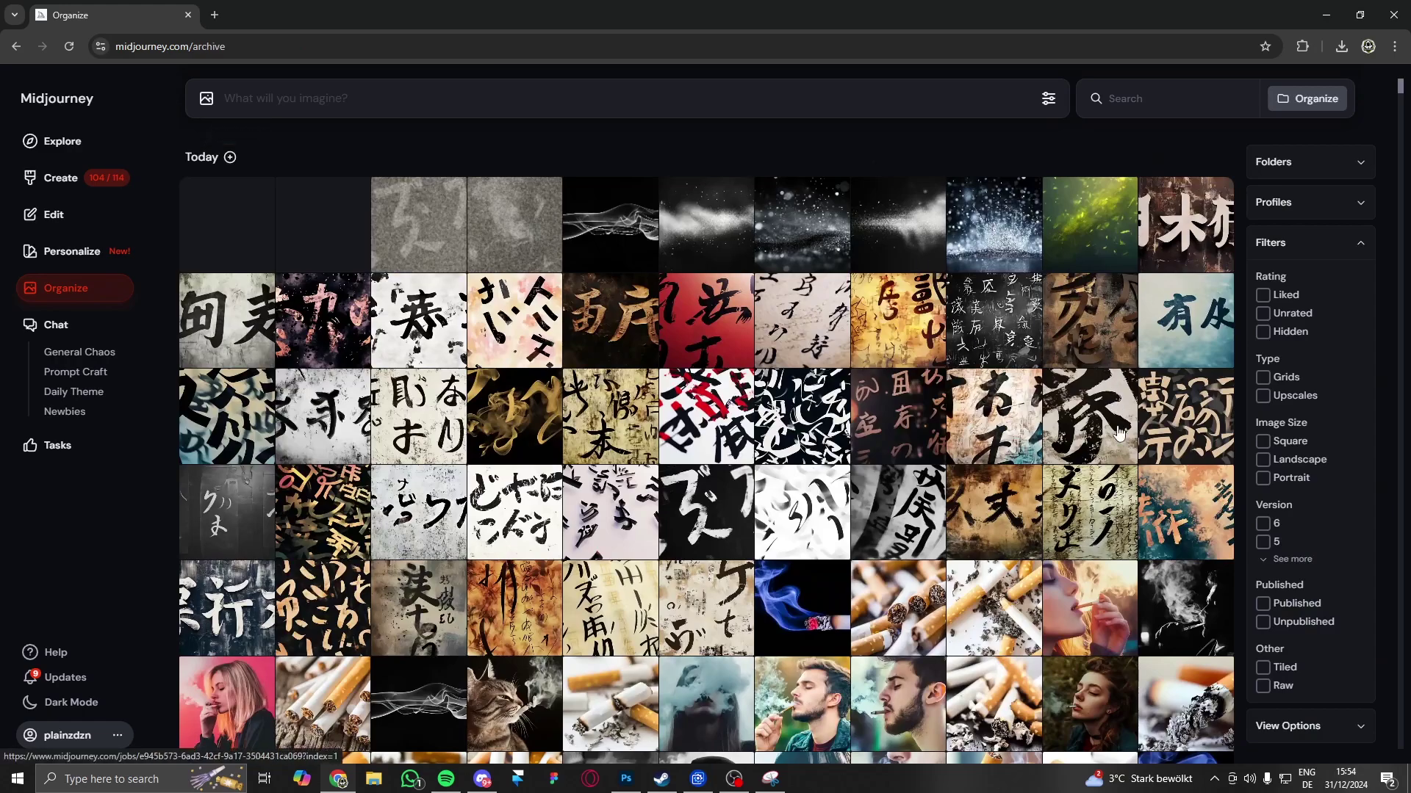
Step: Enlarge further Japanese text images, including the amber paper calligraphy and the cracked black lettering on white, to assess them as stock
{"action": "left_click", "coordinate": [1113, 517]}
{"action": "left_click", "coordinate": [952, 139]}
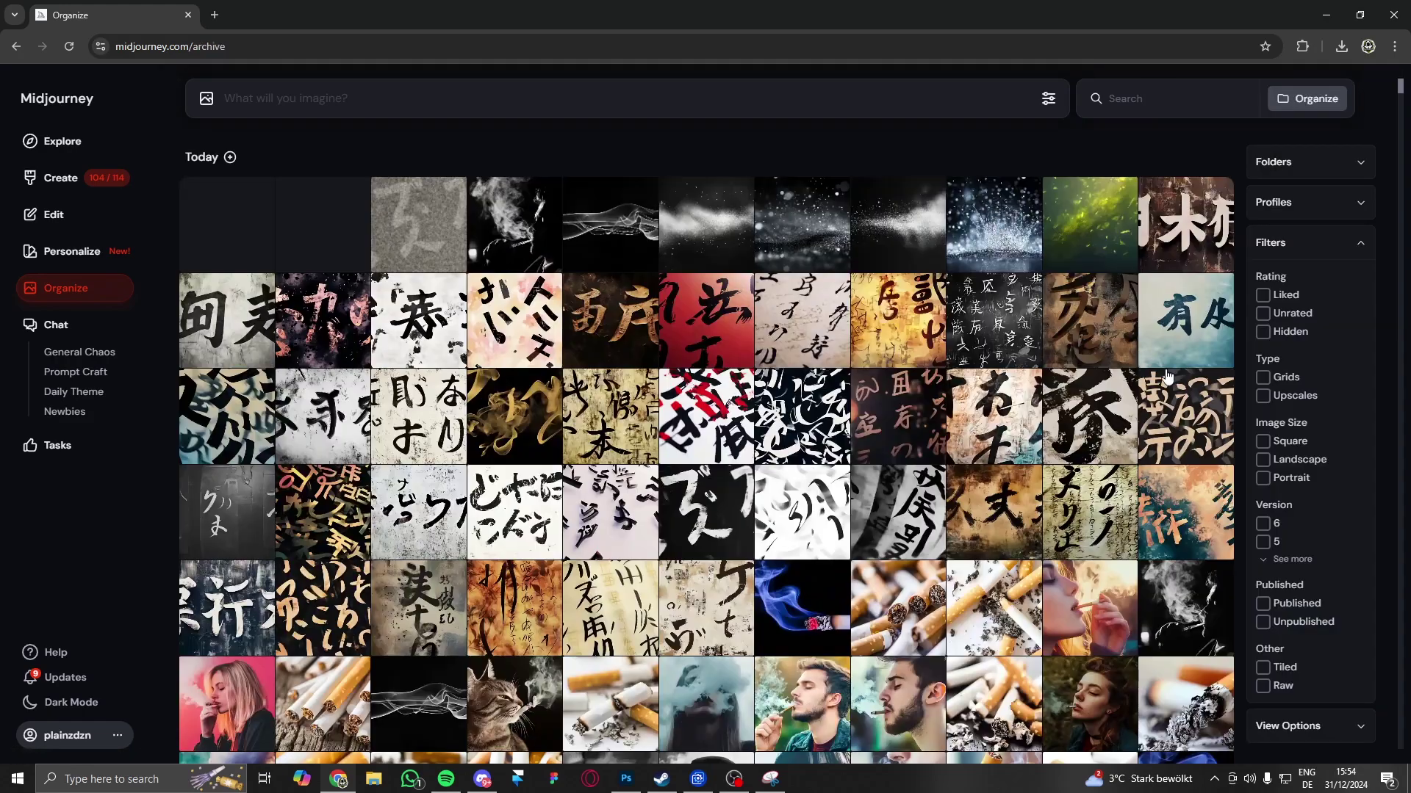
{"action": "scroll", "coordinate": [651, 384], "scroll_direction": "down", "scroll_amount": 3}
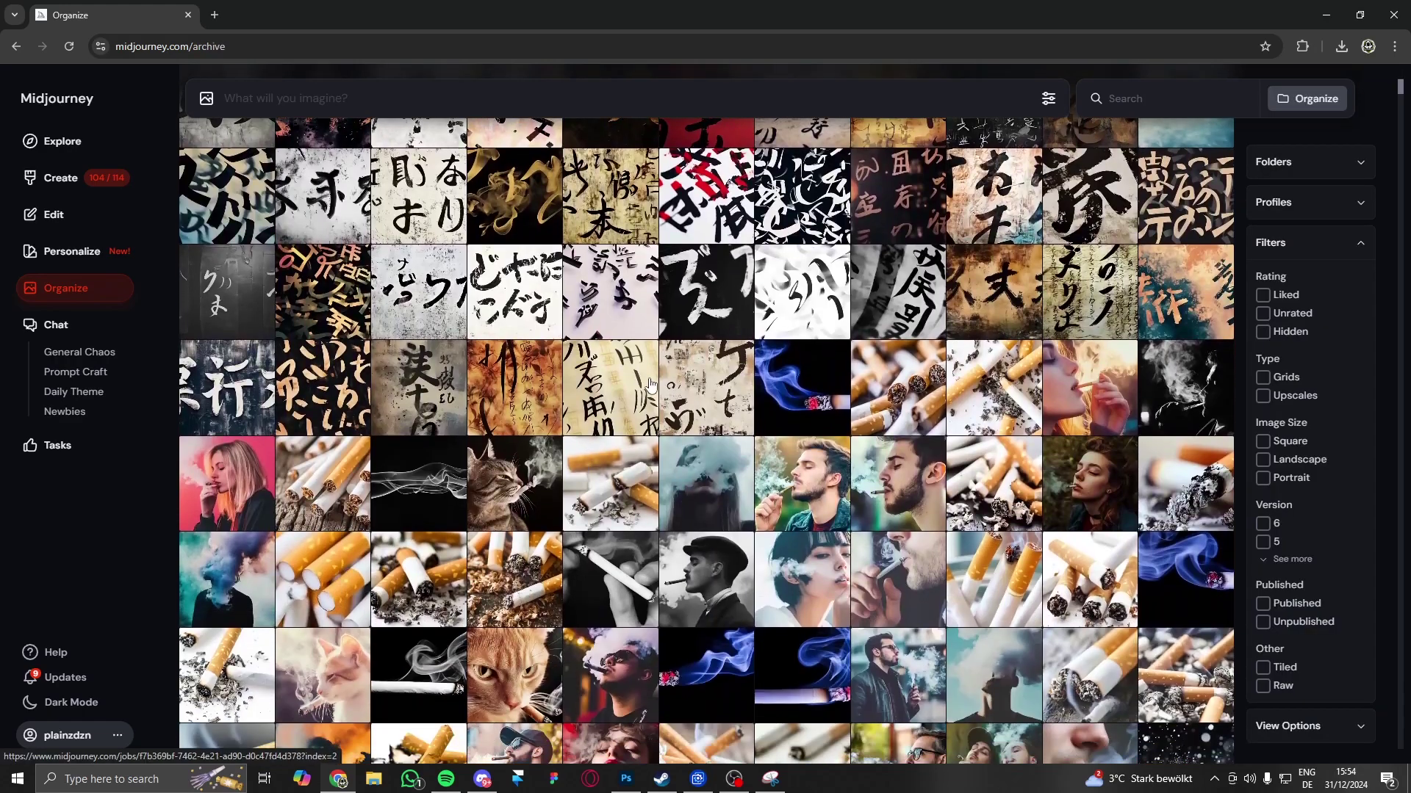
{"action": "left_click", "coordinate": [685, 386]}
{"action": "left_click", "coordinate": [976, 311]}
{"action": "scroll", "coordinate": [977, 312], "scroll_direction": "up", "scroll_amount": 1}
{"action": "left_click", "coordinate": [514, 455]}
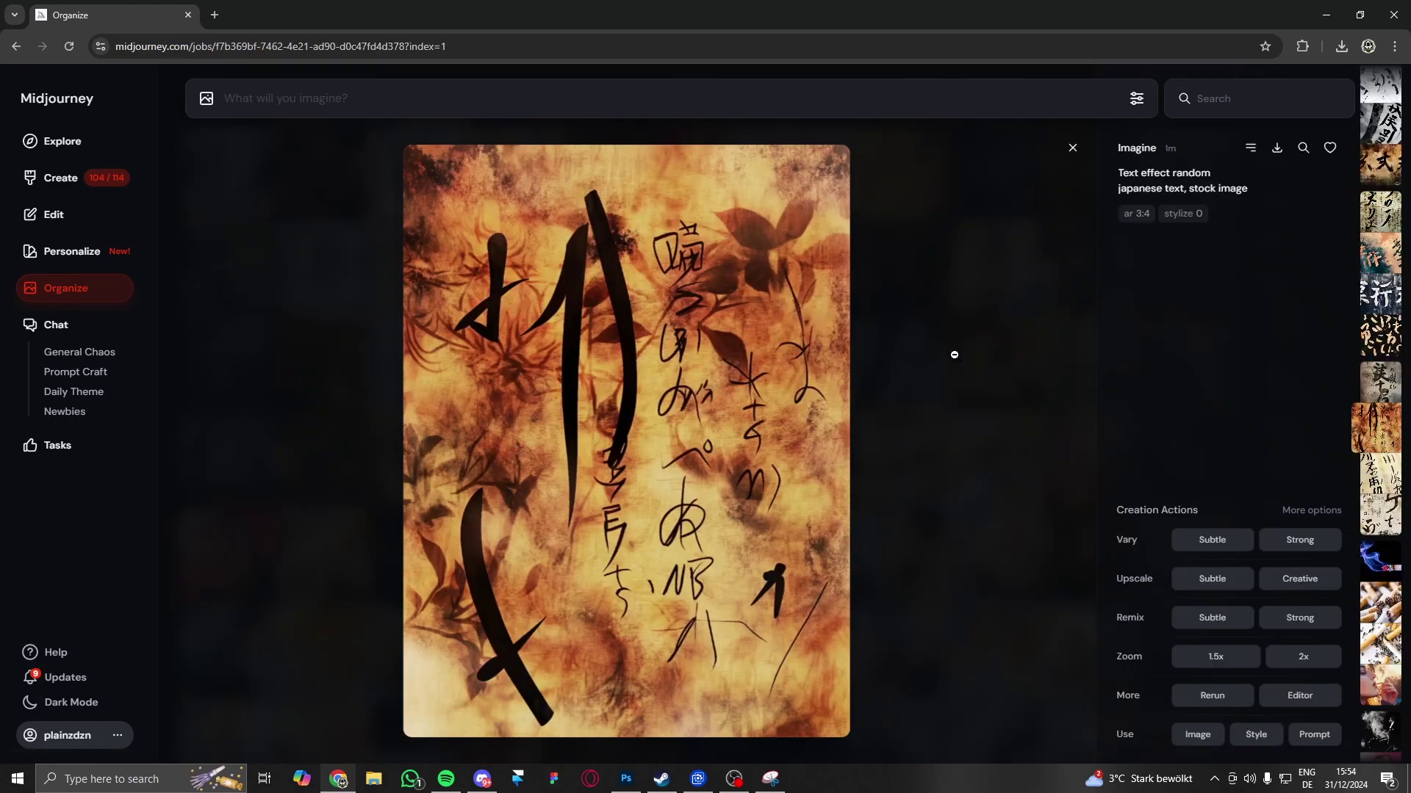
{"action": "left_click", "coordinate": [986, 354]}
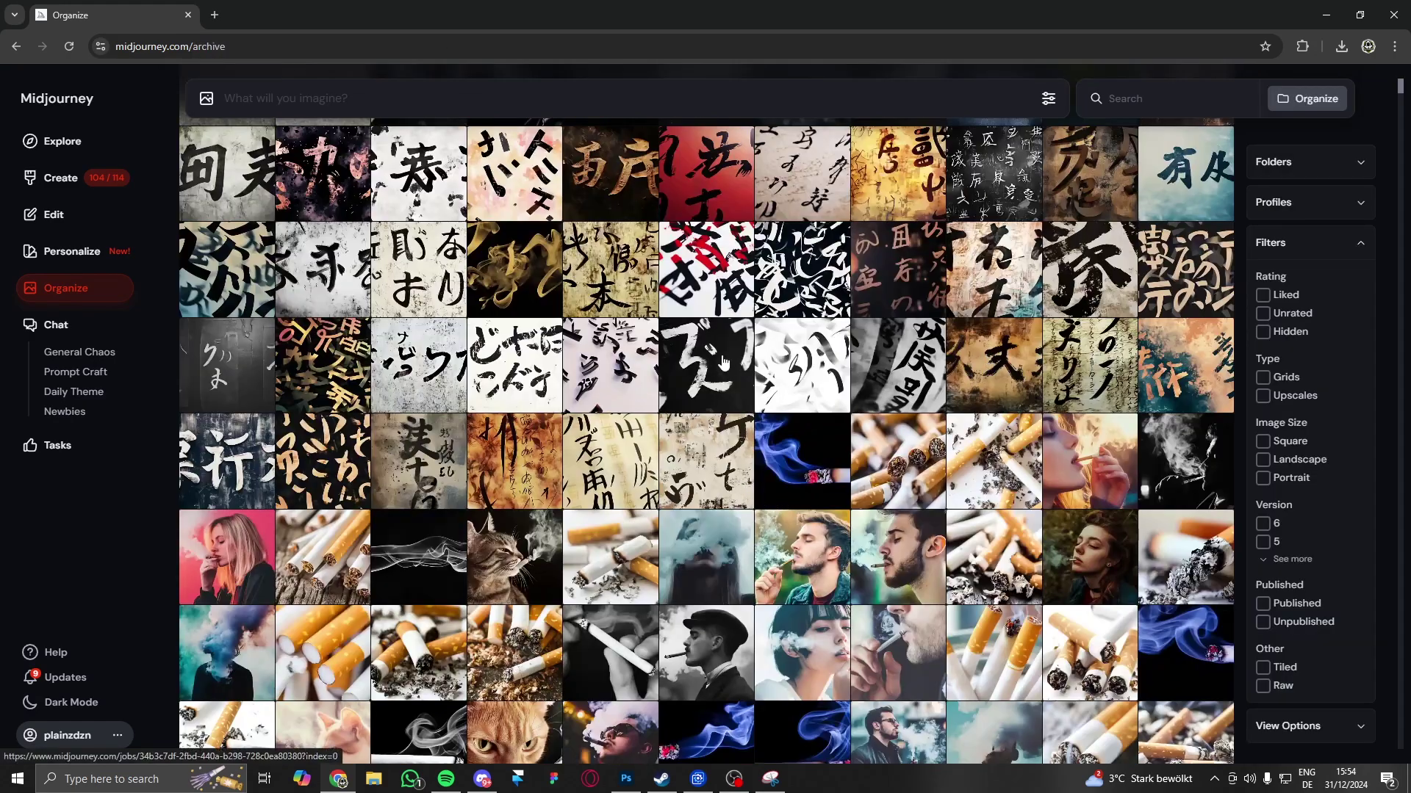
{"action": "left_click", "coordinate": [617, 363]}
{"action": "left_click", "coordinate": [747, 158]}
{"action": "left_click", "coordinate": [514, 375]}
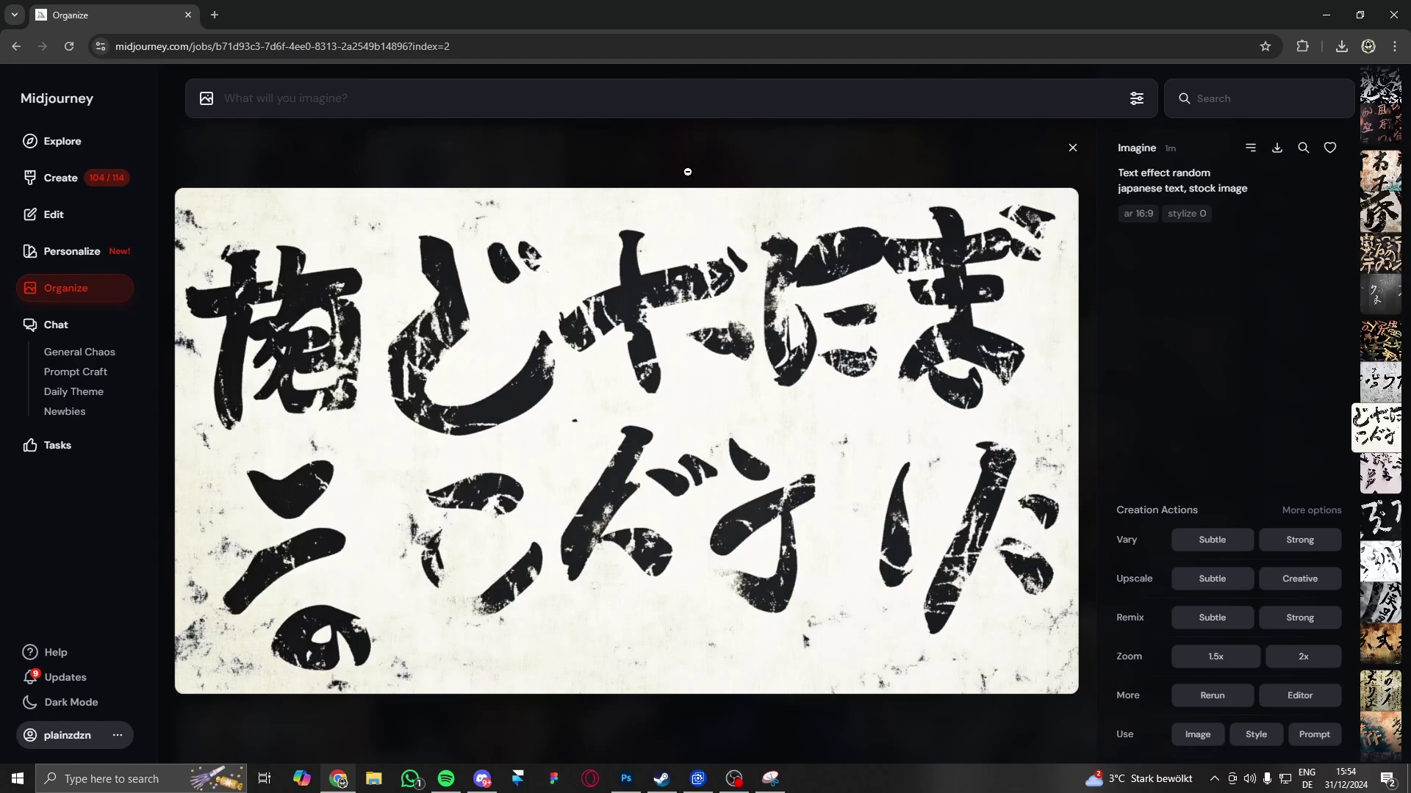
{"action": "left_click", "coordinate": [687, 171]}
{"action": "left_click", "coordinate": [526, 365]}
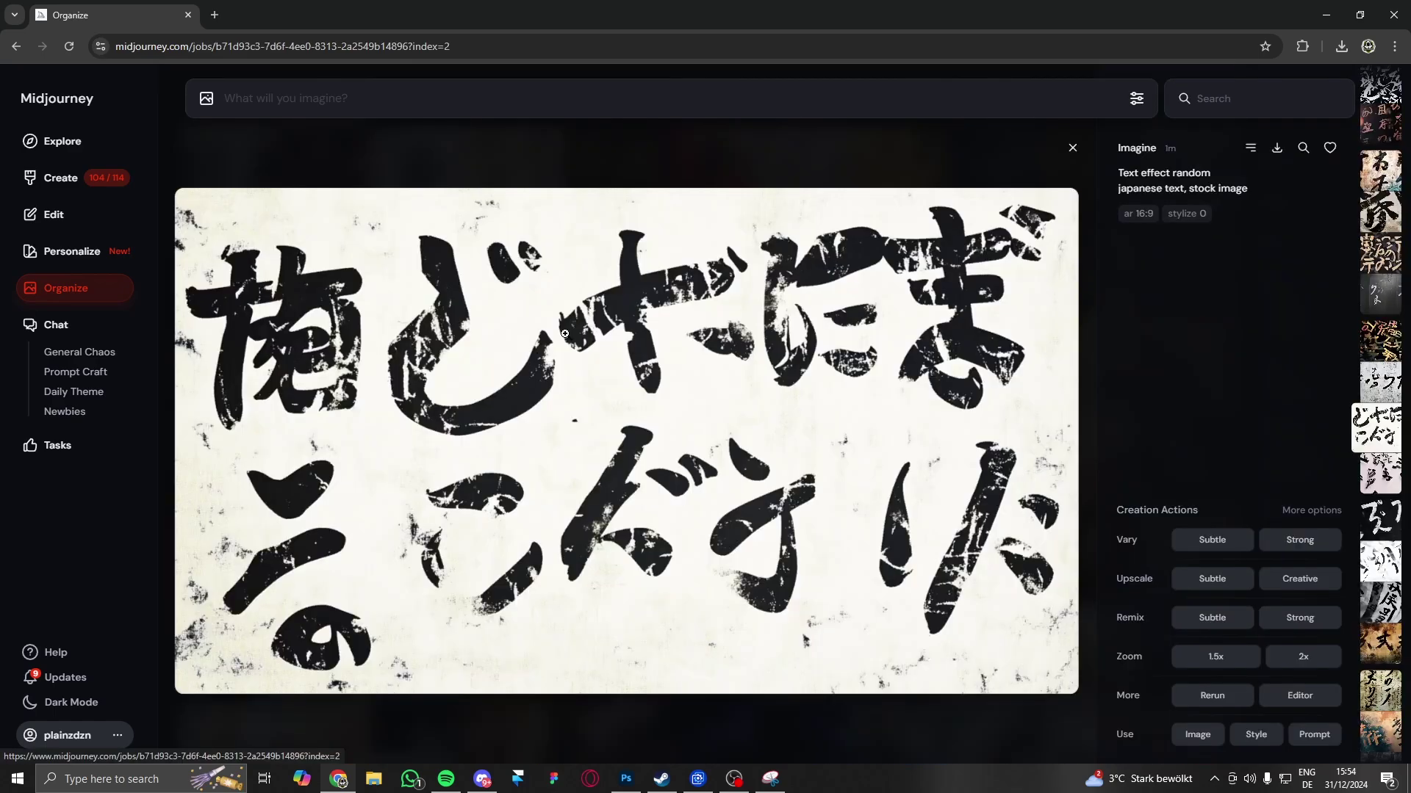
{"action": "left_click", "coordinate": [720, 167]}
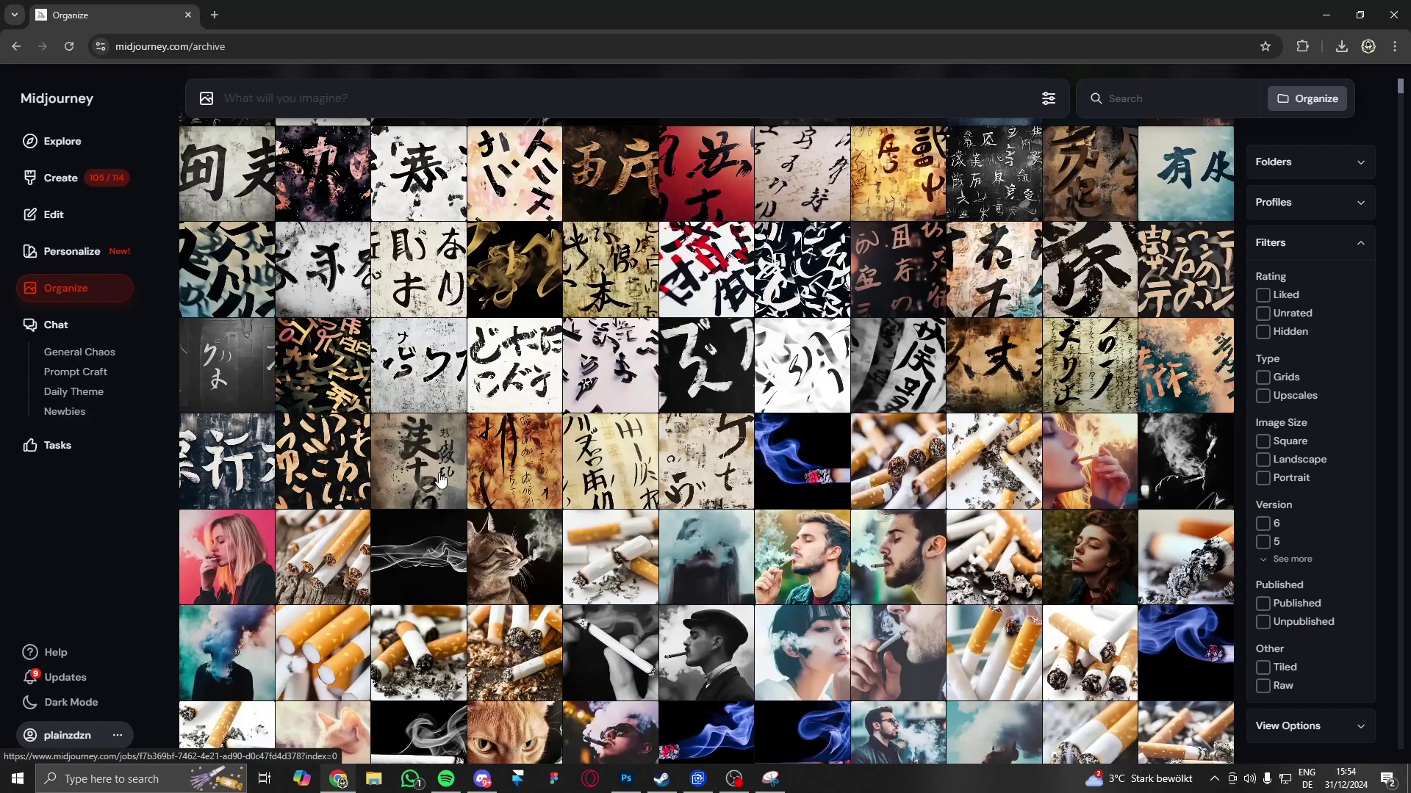
Step: Download the upscaled green leaf particle image and return to the archive
{"action": "scroll", "coordinate": [624, 621], "scroll_direction": "up", "scroll_amount": 2}
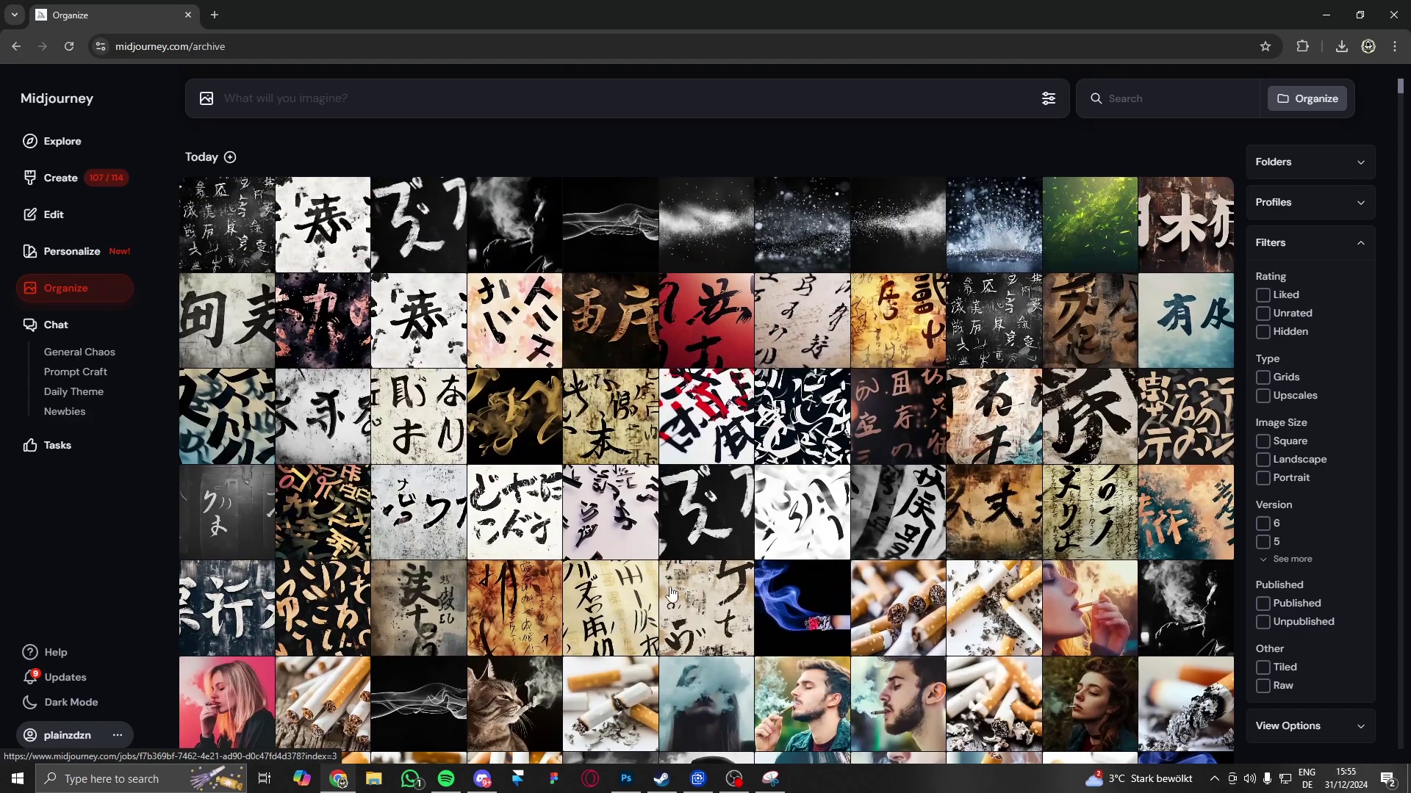
{"action": "left_click", "coordinate": [1113, 243]}
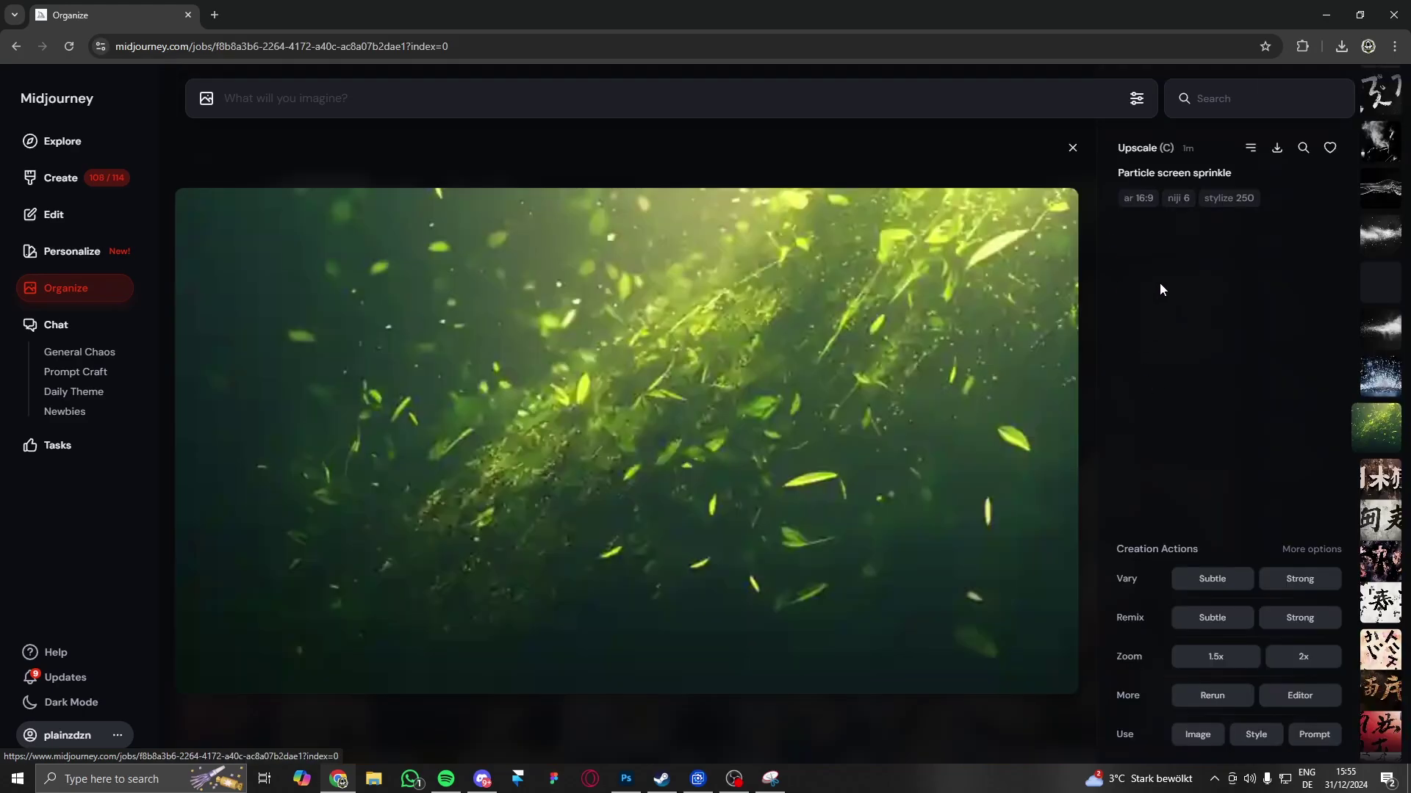
{"action": "left_click", "coordinate": [1276, 149]}
{"action": "left_click", "coordinate": [1073, 147]}
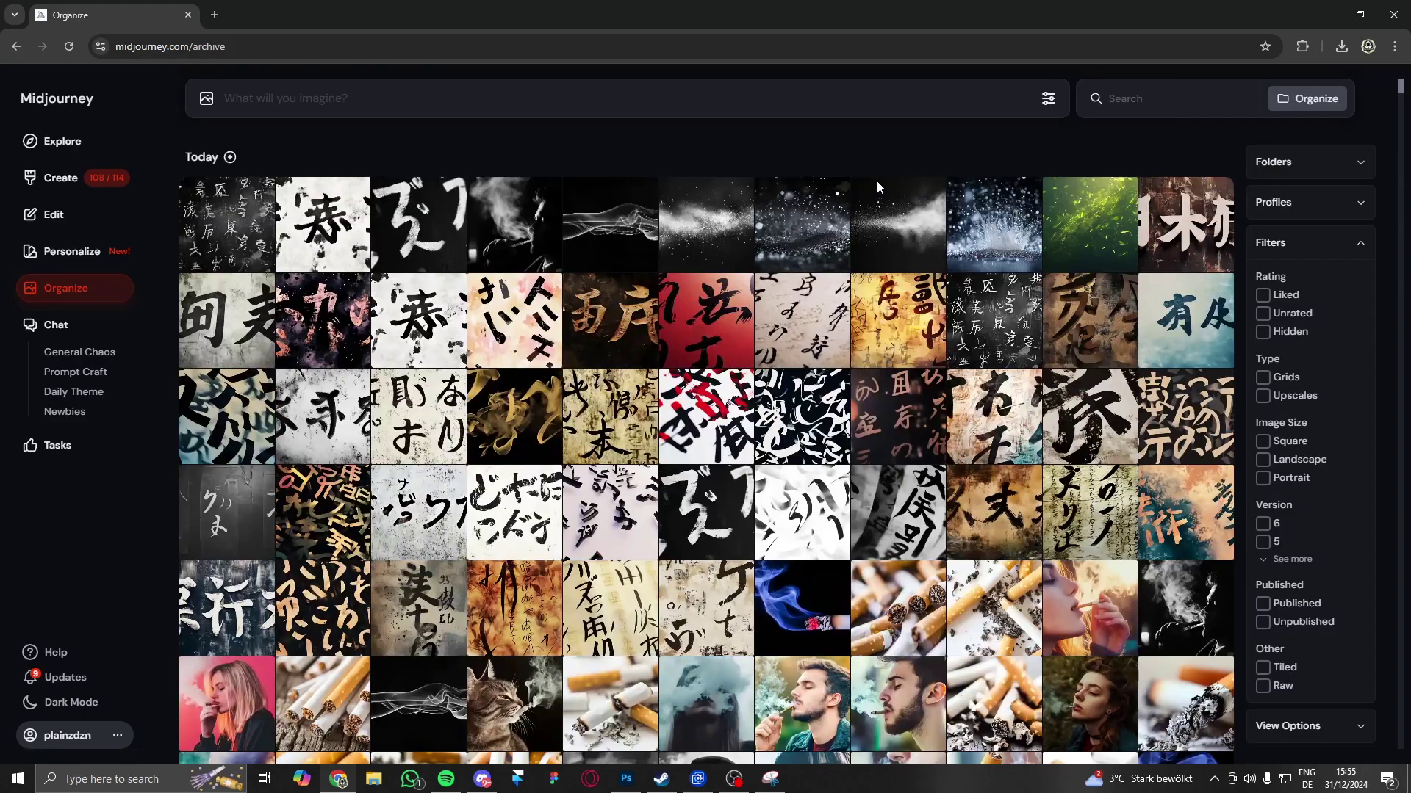
Step: Enlarge the upscaled blue splash with scattered droplets and return to the archive
{"action": "left_click", "coordinate": [989, 229]}
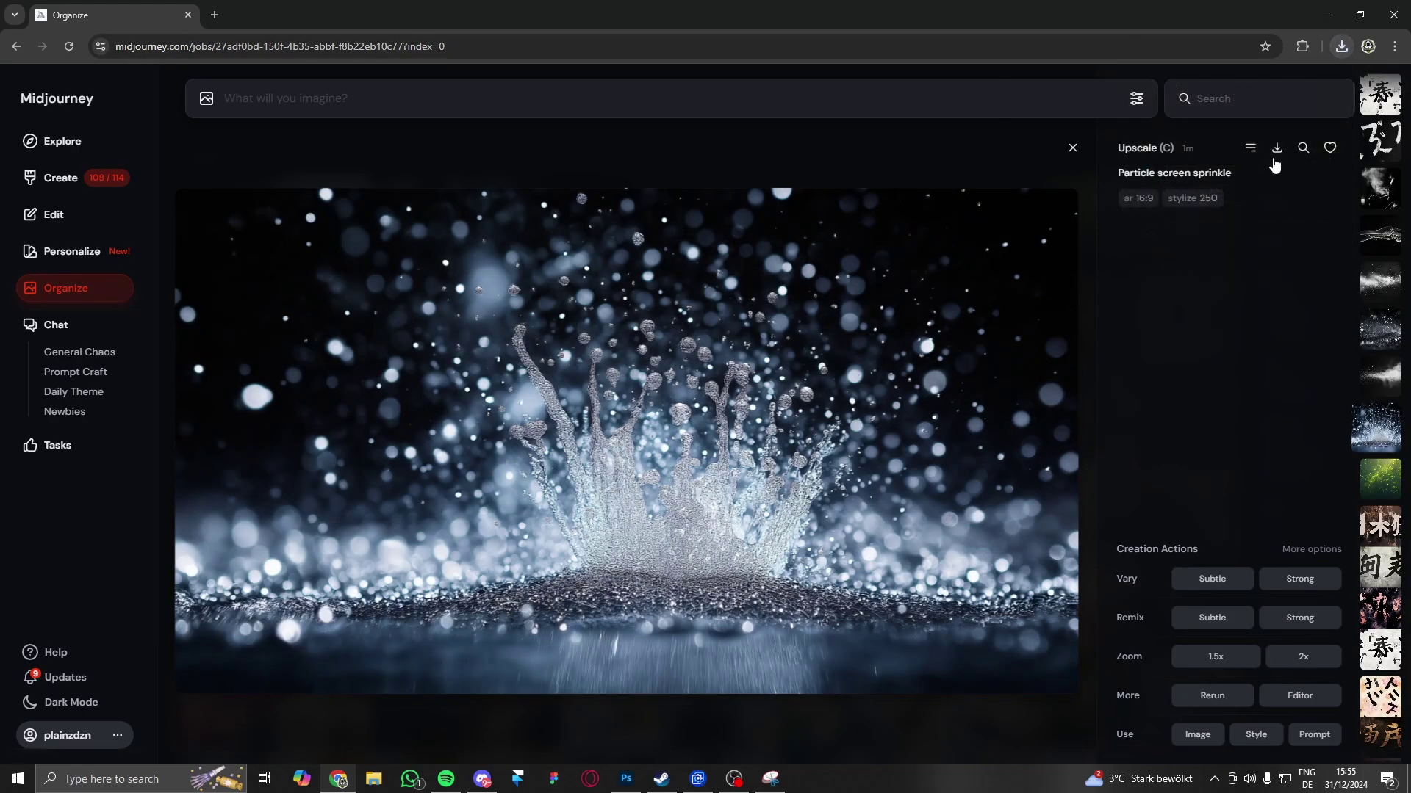
{"action": "left_click", "coordinate": [964, 152]}
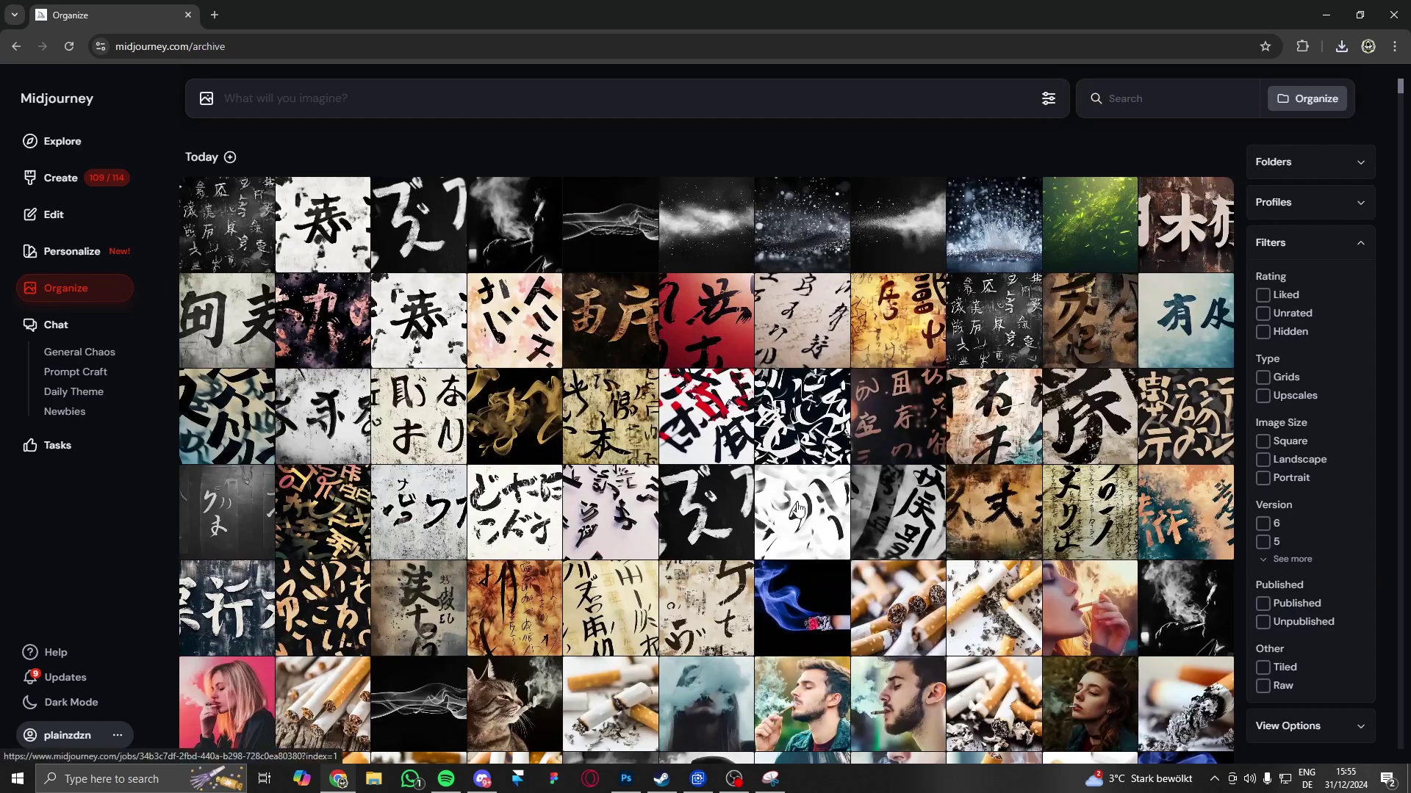
{"action": "left_click", "coordinate": [734, 779]}
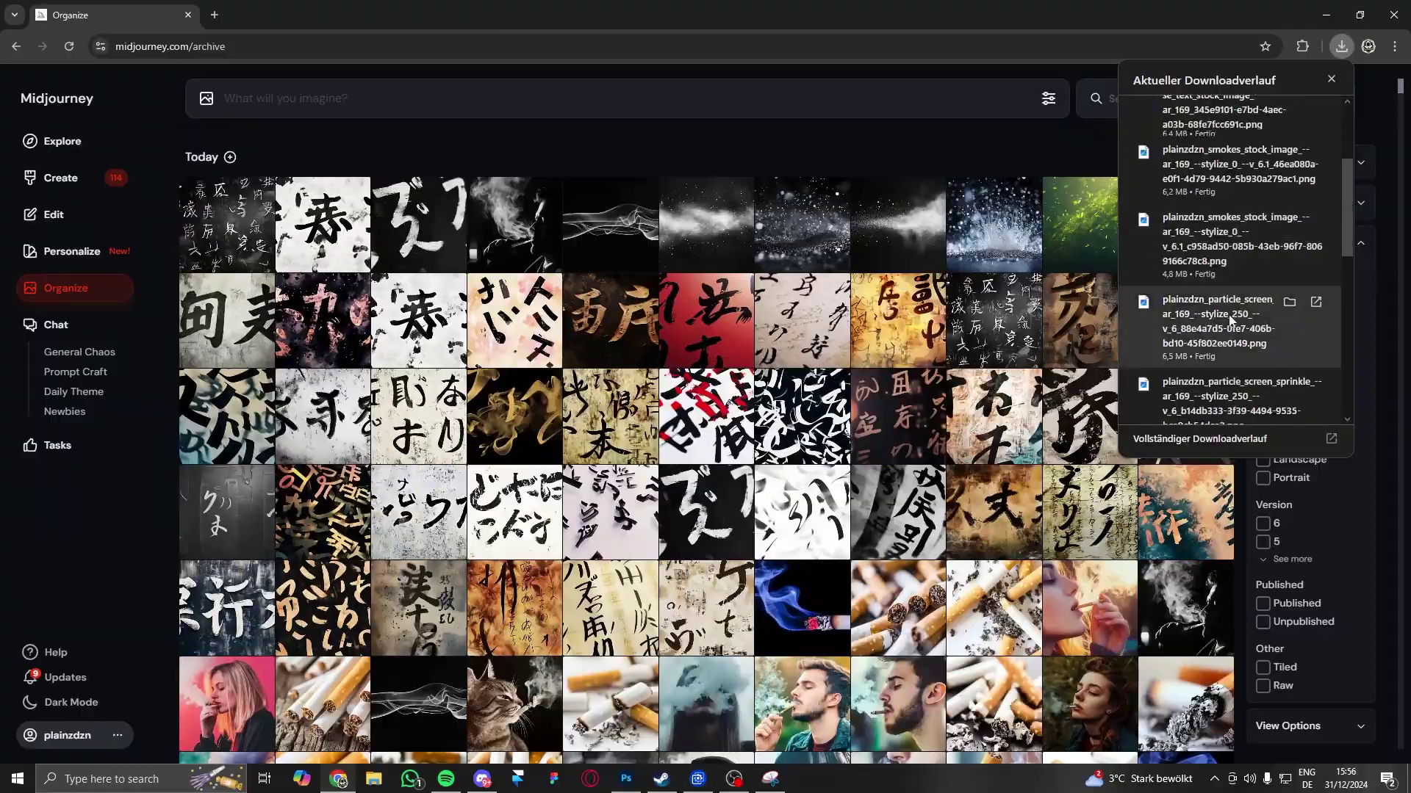
Step: Place the downloaded smoke stock and Sasuke images from the download history into the header document in Photoshop
{"action": "scroll", "coordinate": [1222, 330], "scroll_direction": "up", "scroll_amount": 1}
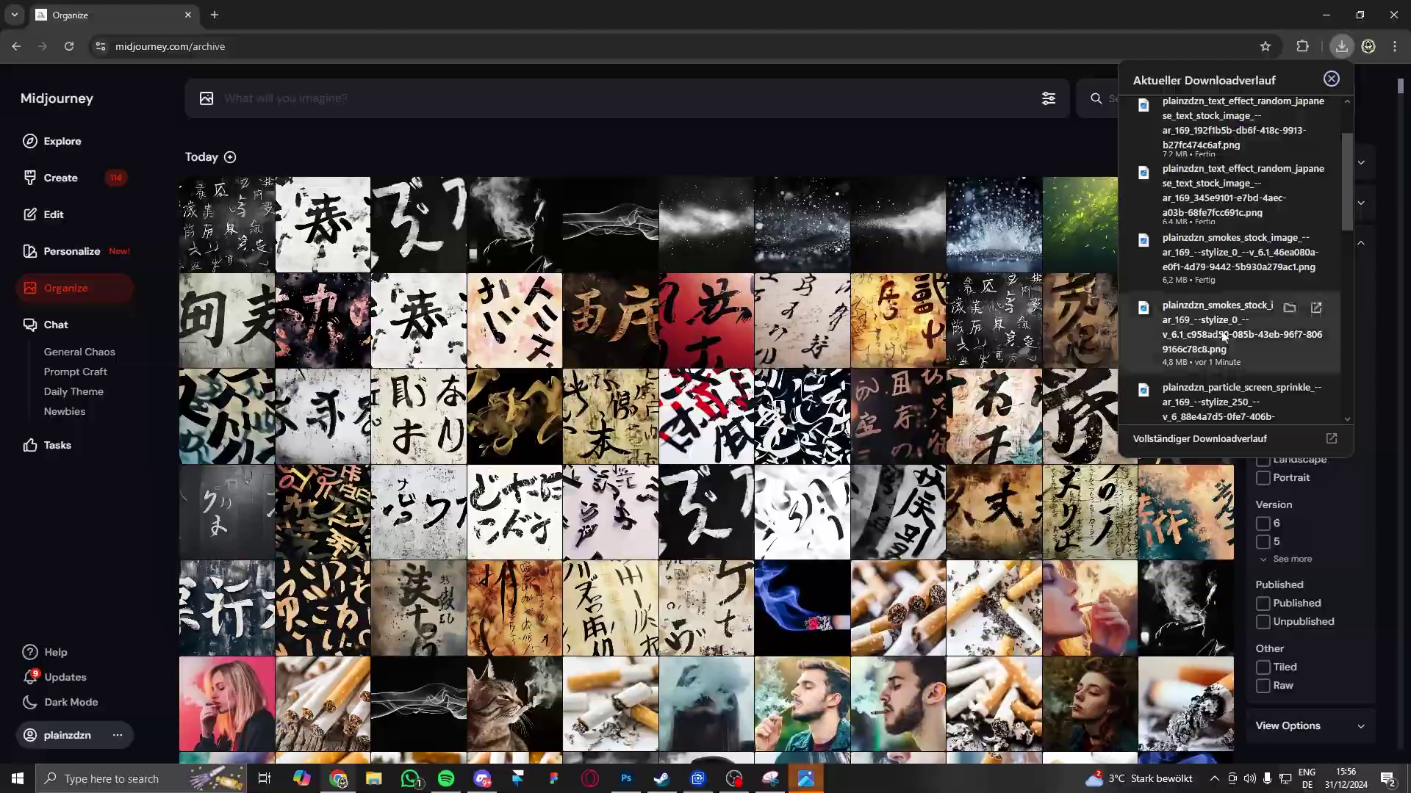
{"action": "left_click_drag", "start_coordinate": [1221, 331], "coordinate": [623, 780]}
{"action": "key", "text": "alt+Tab"}
{"action": "scroll", "coordinate": [514, 441], "scroll_direction": "down", "scroll_amount": 2}
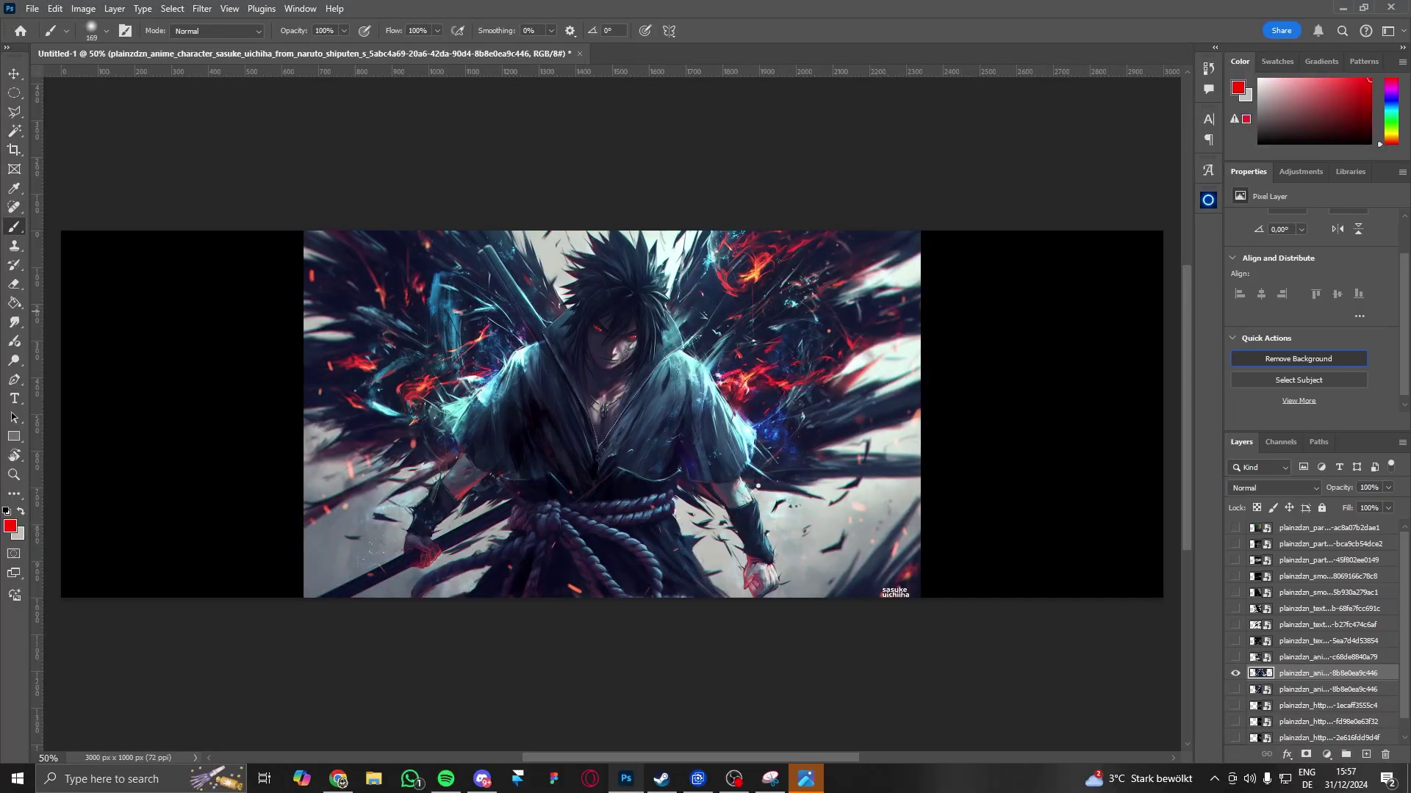
Step: Clear the selection and brush on the Sasuke layer's mask to clean up the area around his sword hand and sleeve
{"action": "key", "text": "x"}
{"action": "scroll", "coordinate": [368, 536], "scroll_direction": "up", "scroll_amount": 5}
{"action": "key", "text": "w"}
{"action": "key", "text": "ctrl+d"}
{"action": "key", "text": "b"}
{"action": "left_click_drag", "start_coordinate": [481, 404], "coordinate": [397, 509]}
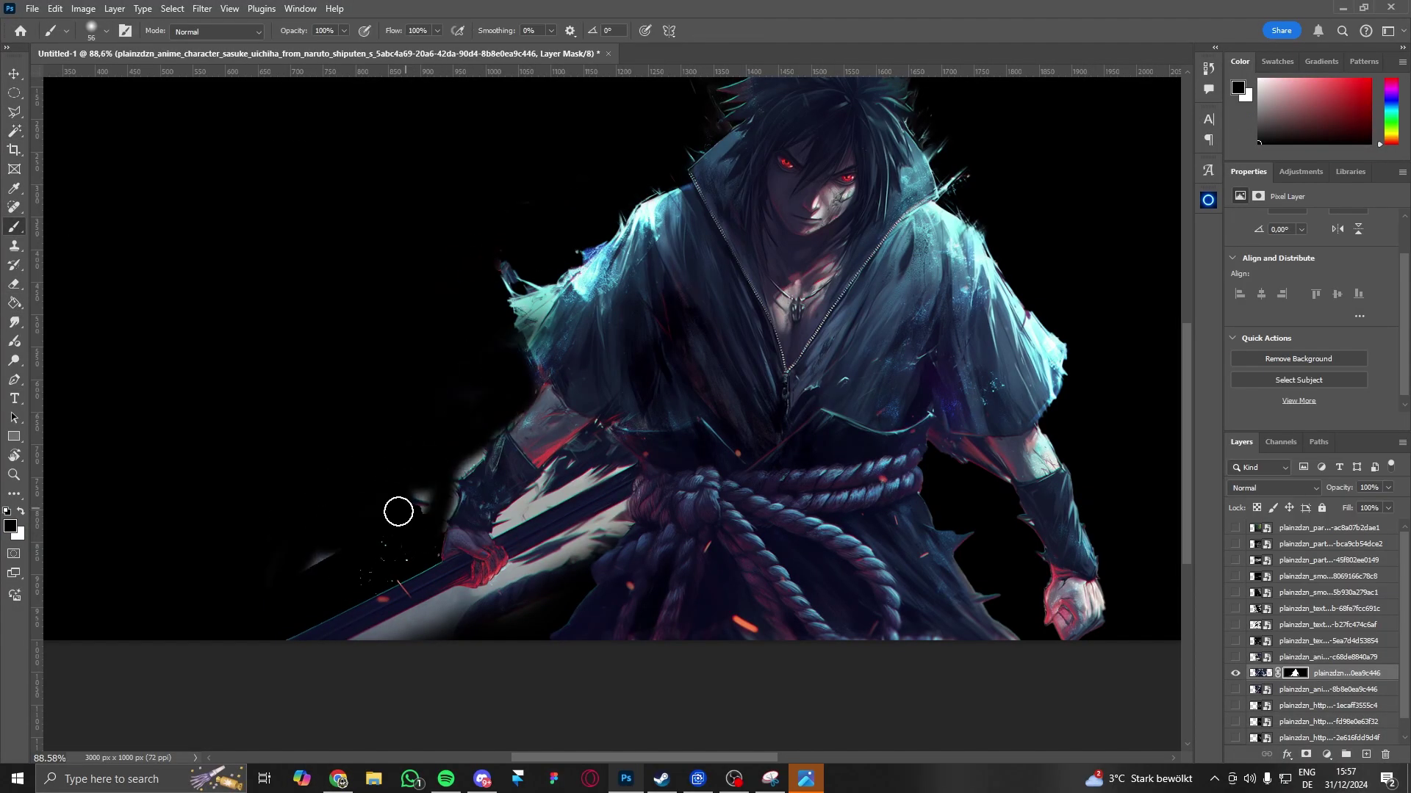
{"action": "scroll", "coordinate": [501, 507], "scroll_direction": "up", "scroll_amount": 11}
{"action": "mouse_move", "coordinate": [433, 569]}
{"action": "left_mouse_down"}
{"action": "mouse_move", "coordinate": [635, 465]}
{"action": "mouse_move", "coordinate": [418, 559]}
{"action": "left_mouse_up"}
{"action": "scroll", "coordinate": [514, 441], "scroll_direction": "down", "scroll_amount": 15}
Step: Move the cut-out Sasuke toward the left part of the header and show an Aeolic 3D text layer
{"action": "left_click", "coordinate": [1261, 673]}
{"action": "left_click_drag", "start_coordinate": [630, 394], "coordinate": [519, 394]}
{"action": "left_click", "coordinate": [1235, 705]}
Step: Transform the Aeolic 3D text, moving it right to sit beside Sasuke on the header
{"action": "left_click", "coordinate": [1281, 690]}
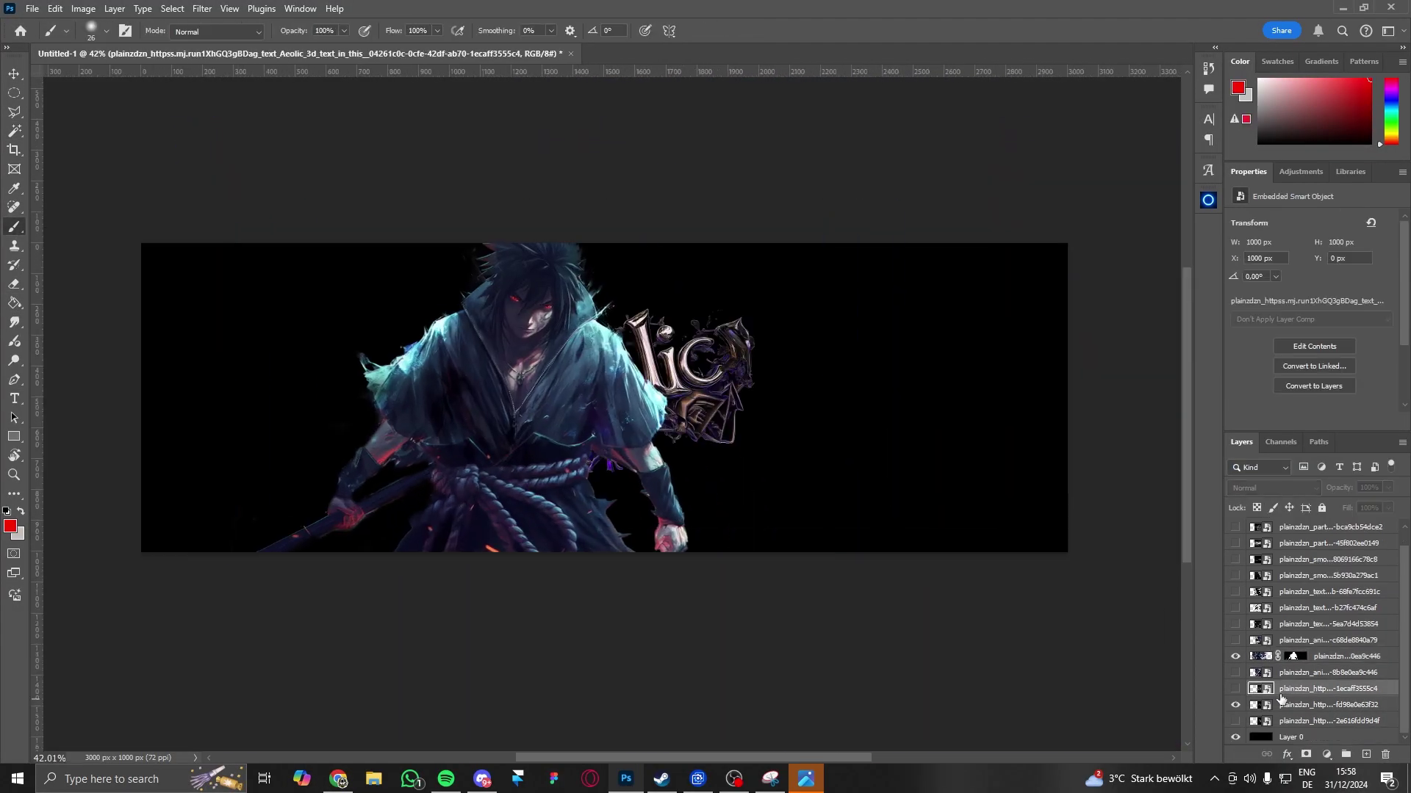
{"action": "key", "text": "ctrl+t"}
{"action": "left_click_drag", "start_coordinate": [828, 411], "coordinate": [928, 411]}
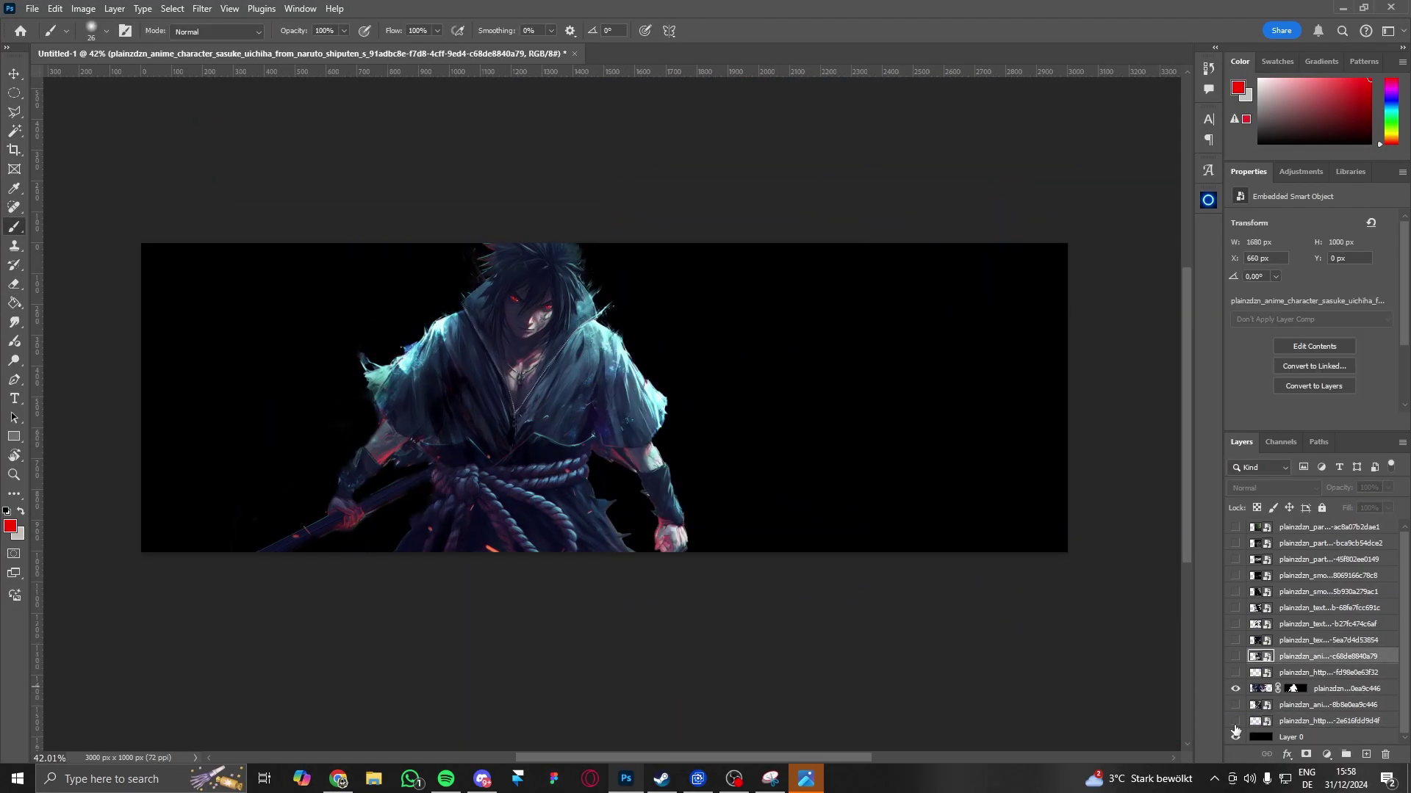
{"action": "left_click", "coordinate": [1235, 673]}
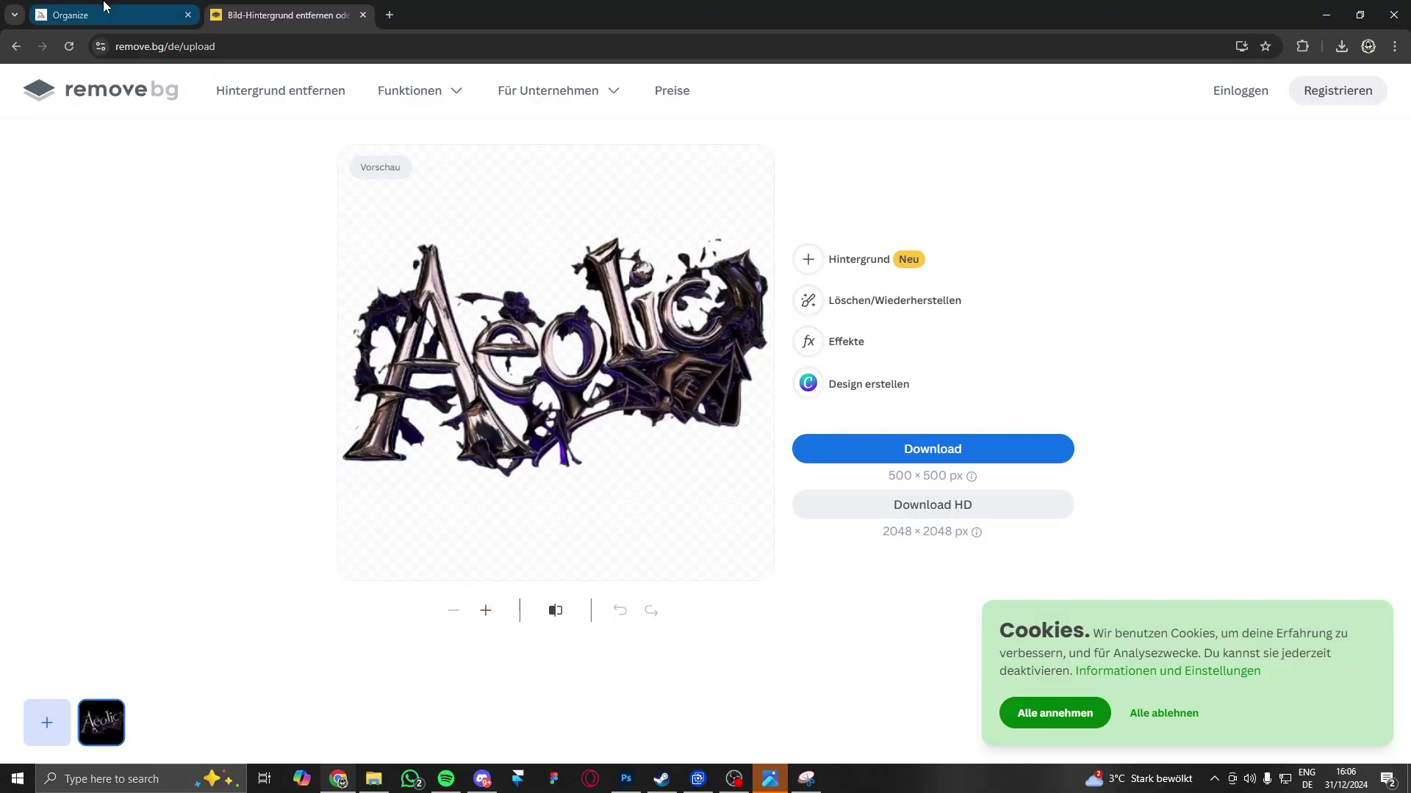
{"action": "left_click", "coordinate": [103, 7]}
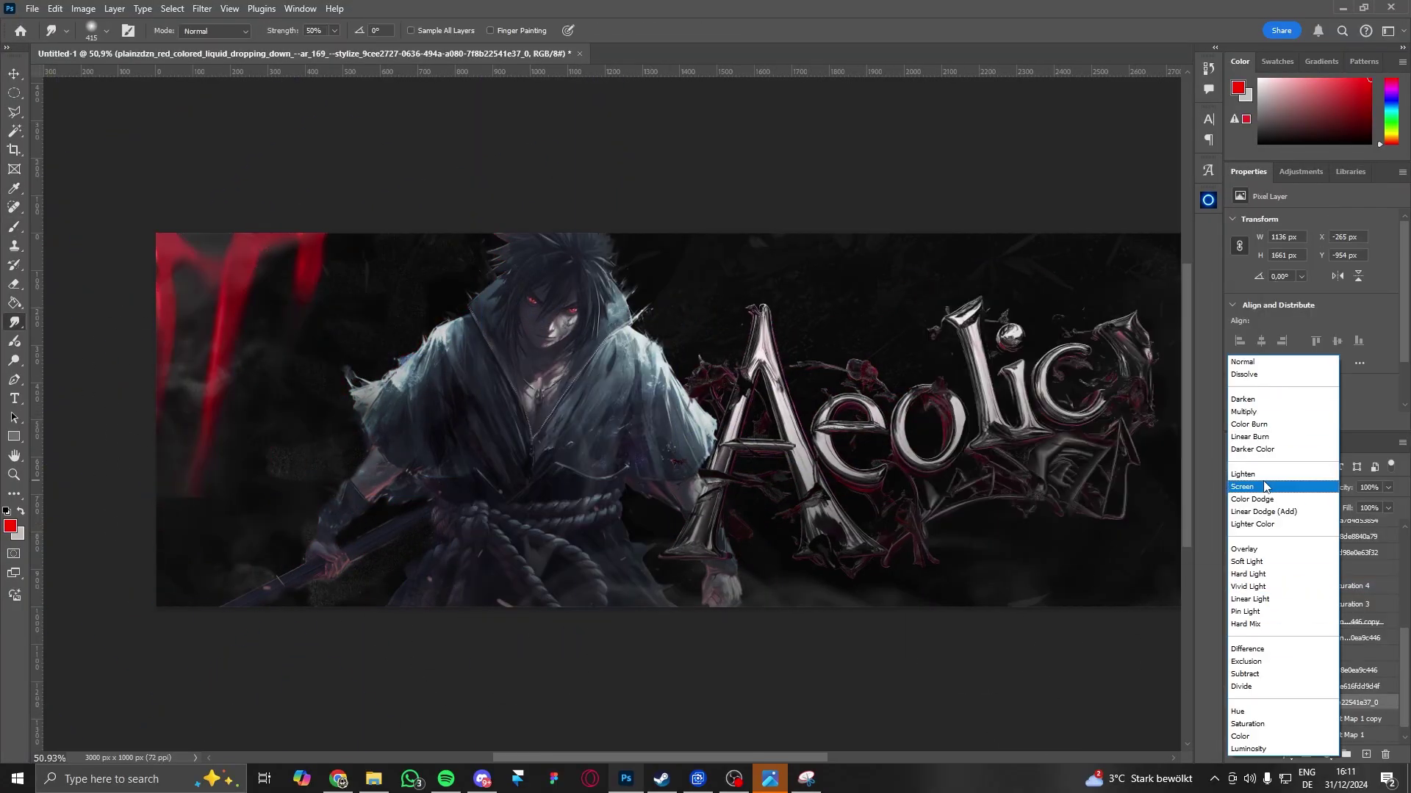
Step: Try the Screen blending mode on the red dripping liquid layer
{"action": "left_click", "coordinate": [1256, 489]}
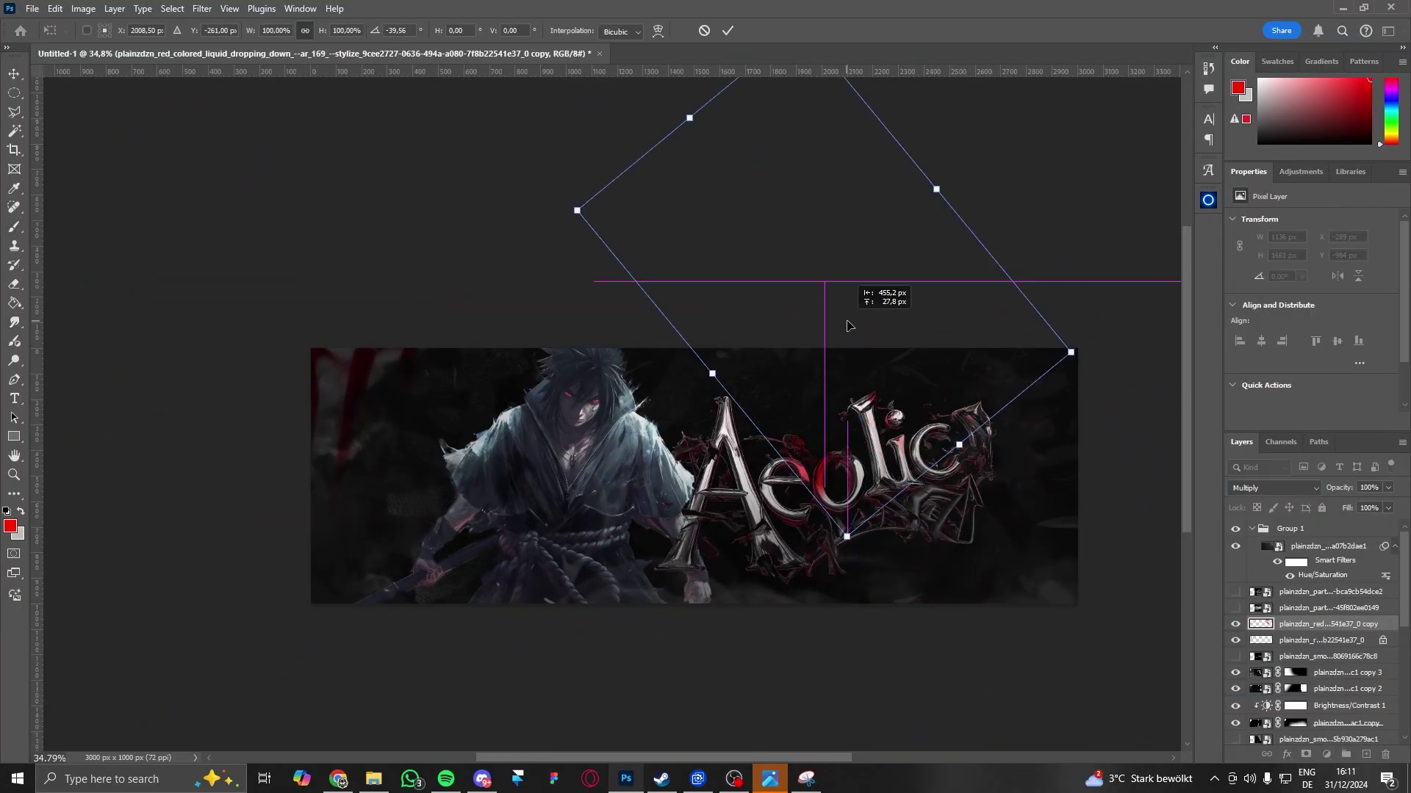